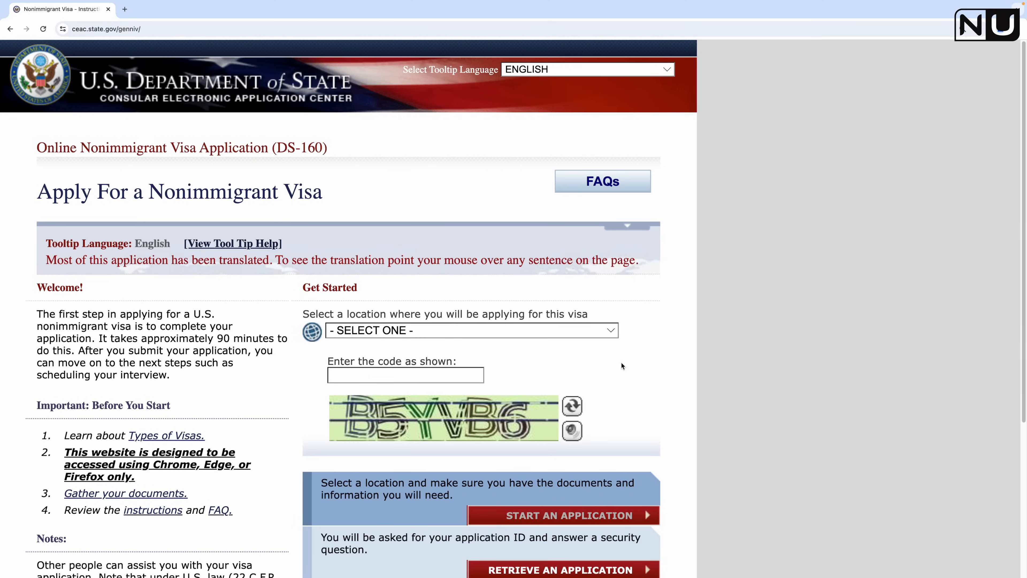
Step: Choose CANADA, VANCOUVER from the application location list
{"action": "left_click", "coordinate": [495, 330]}
{"action": "scroll", "coordinate": [476, 388], "scroll_direction": "down", "scroll_amount": 10}
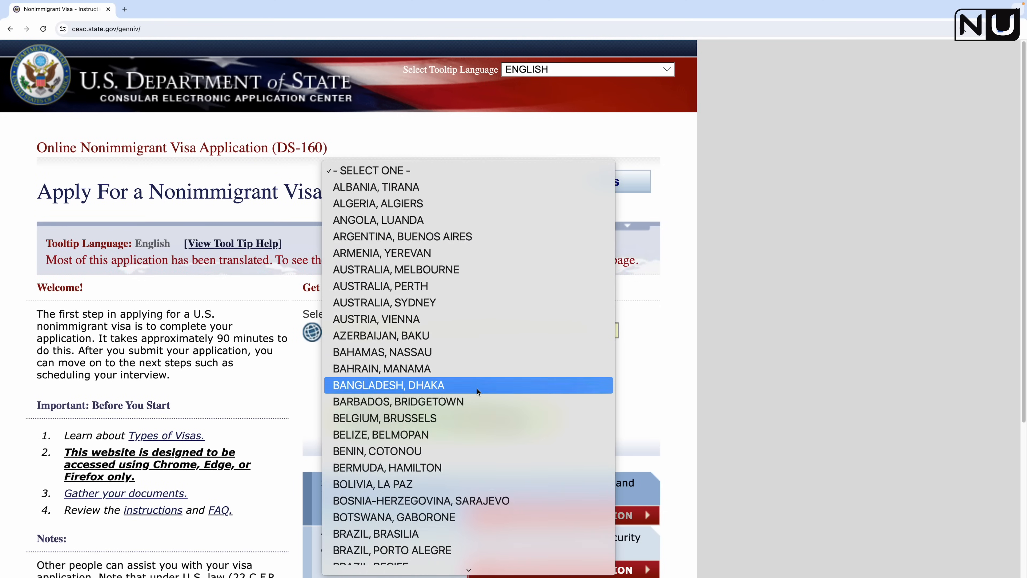
{"action": "scroll", "coordinate": [478, 388], "scroll_direction": "down", "scroll_amount": 20}
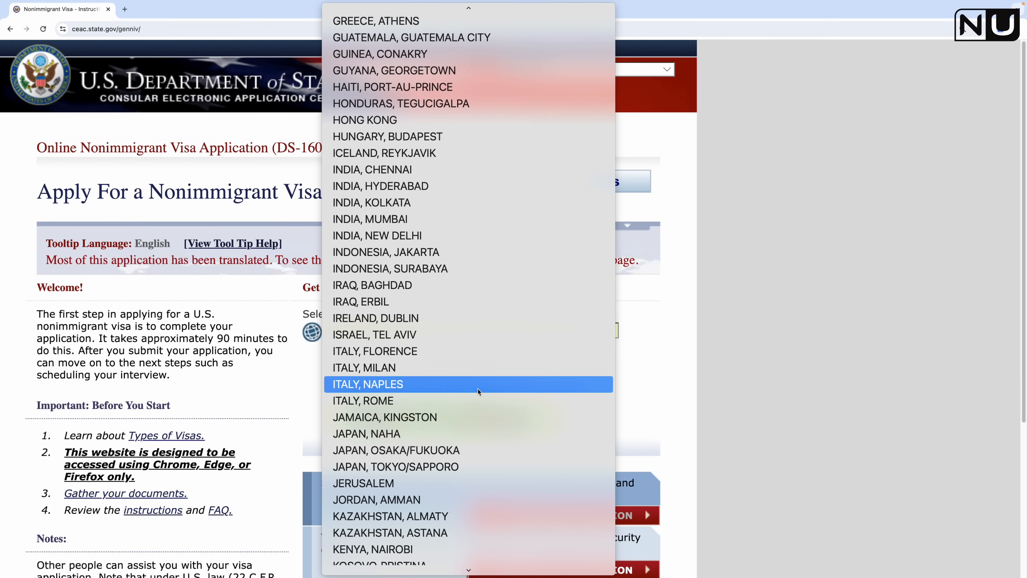
{"action": "scroll", "coordinate": [497, 411], "scroll_direction": "down", "scroll_amount": 20}
{"action": "scroll", "coordinate": [497, 411], "scroll_direction": "up", "scroll_amount": 15}
{"action": "scroll", "coordinate": [497, 411], "scroll_direction": "up", "scroll_amount": 20}
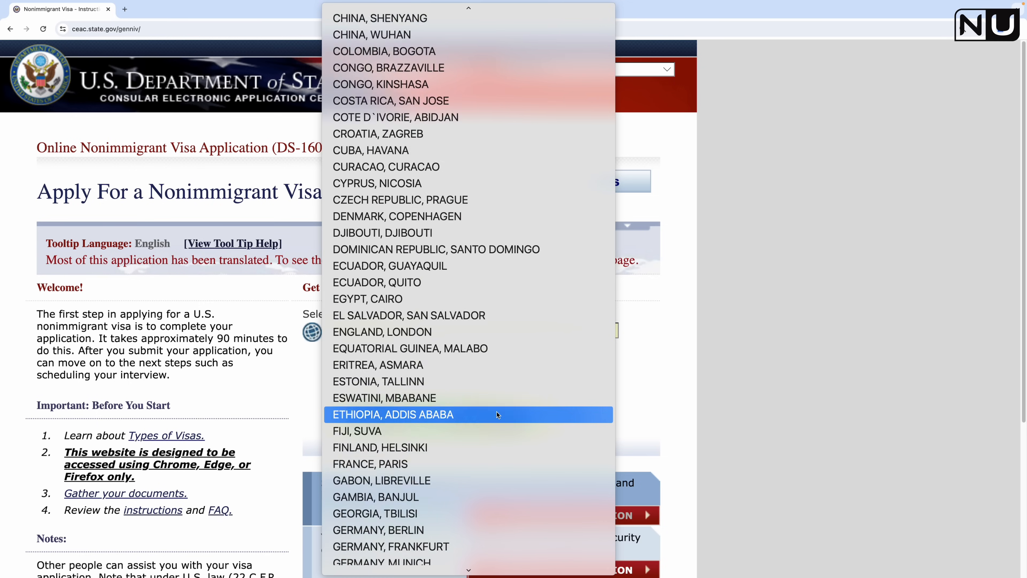
{"action": "scroll", "coordinate": [496, 411], "scroll_direction": "down", "scroll_amount": 1}
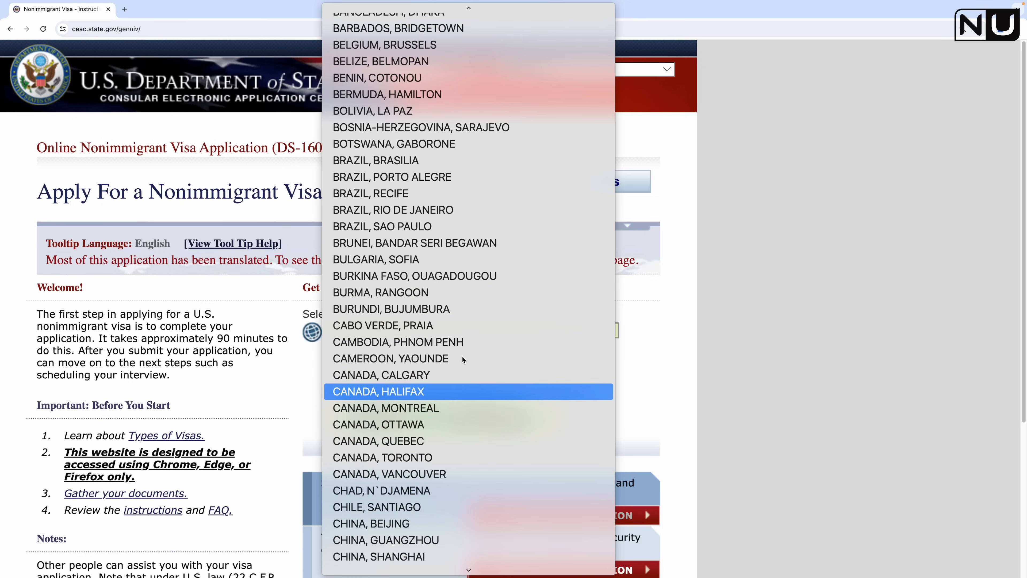
{"action": "left_click", "coordinate": [464, 472]}
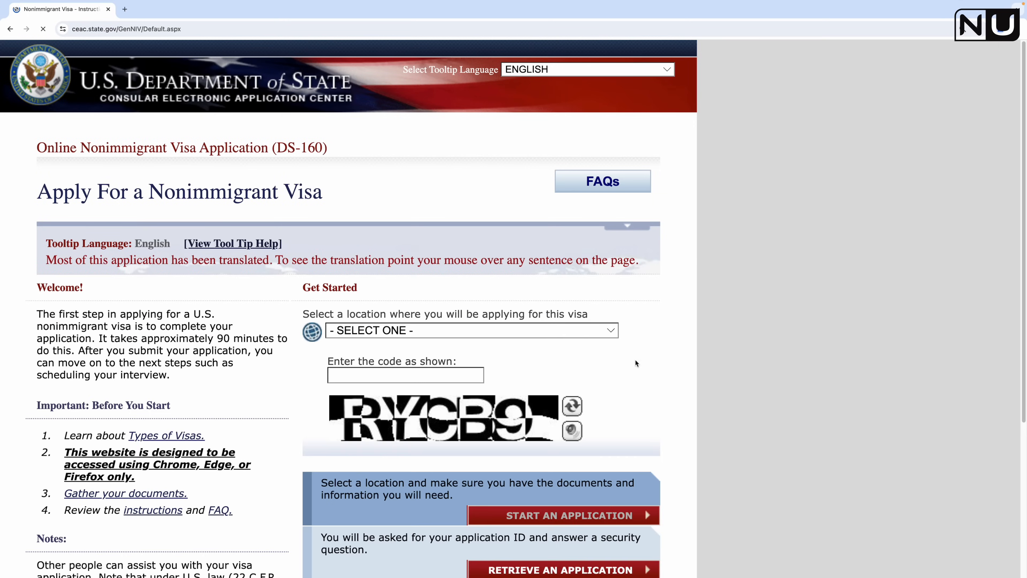
Step: Reopen the location list and confirm CANADA, VANCOUVER as the location
{"action": "scroll", "coordinate": [469, 263], "scroll_direction": "down", "scroll_amount": 2}
{"action": "left_click", "coordinate": [467, 271]}
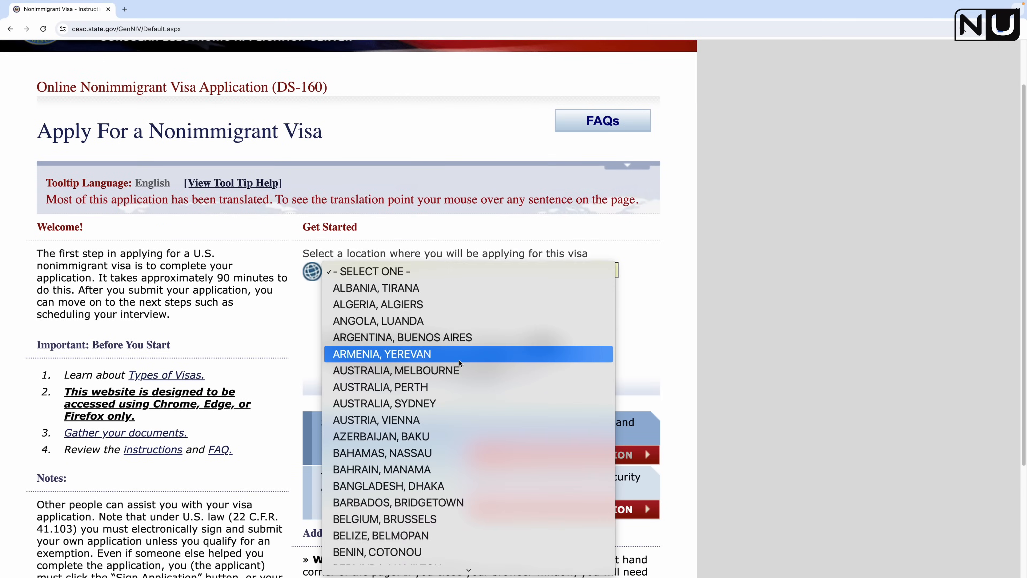
{"action": "scroll", "coordinate": [457, 360], "scroll_direction": "down", "scroll_amount": 10}
{"action": "scroll", "coordinate": [460, 358], "scroll_direction": "down", "scroll_amount": 6}
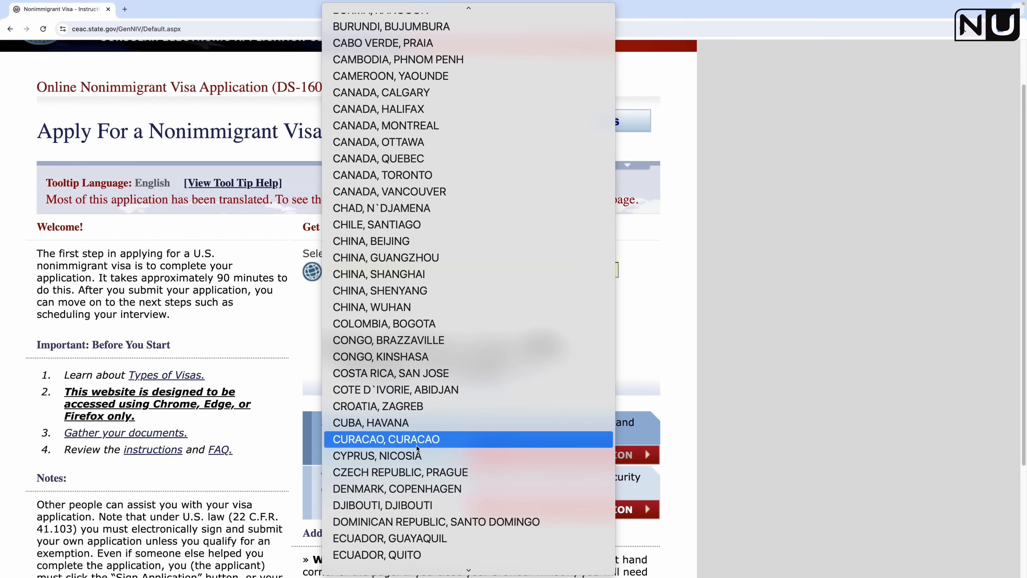
{"action": "scroll", "coordinate": [435, 344], "scroll_direction": "up", "scroll_amount": 2}
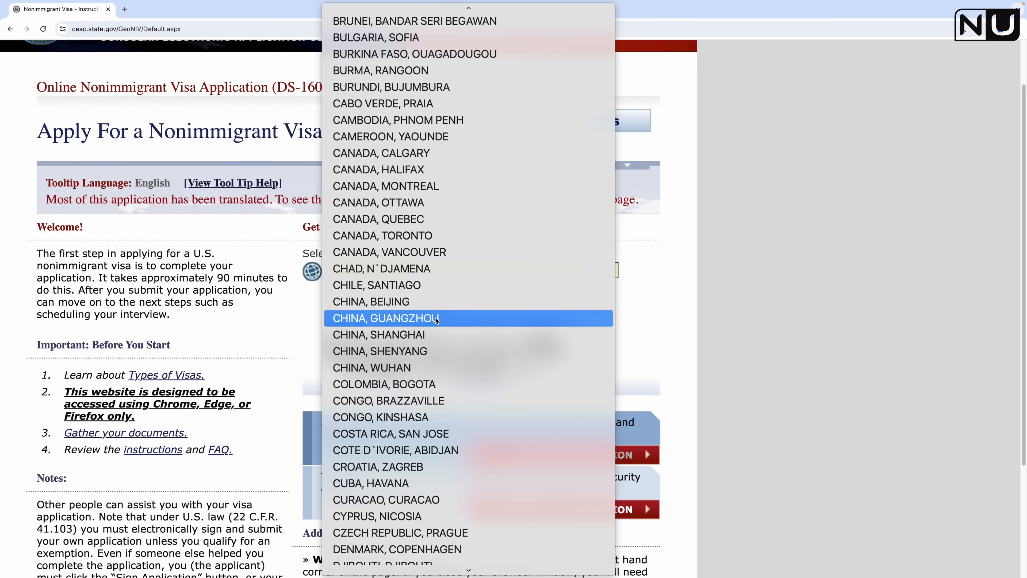
{"action": "left_click", "coordinate": [439, 253]}
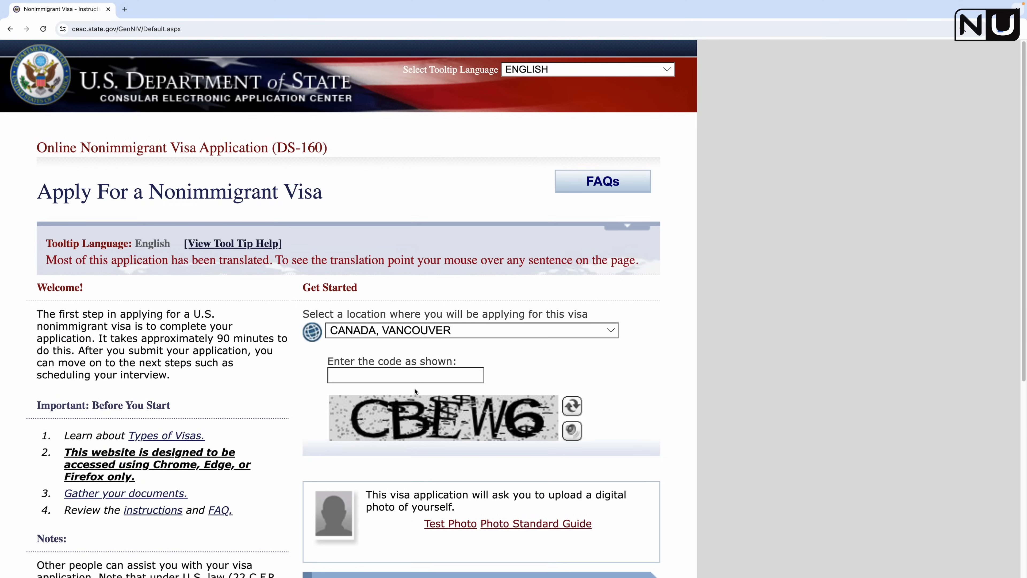
Step: Enter the displayed captcha characters into the 'Enter the code as shown' box
{"action": "left_click", "coordinate": [423, 370]}
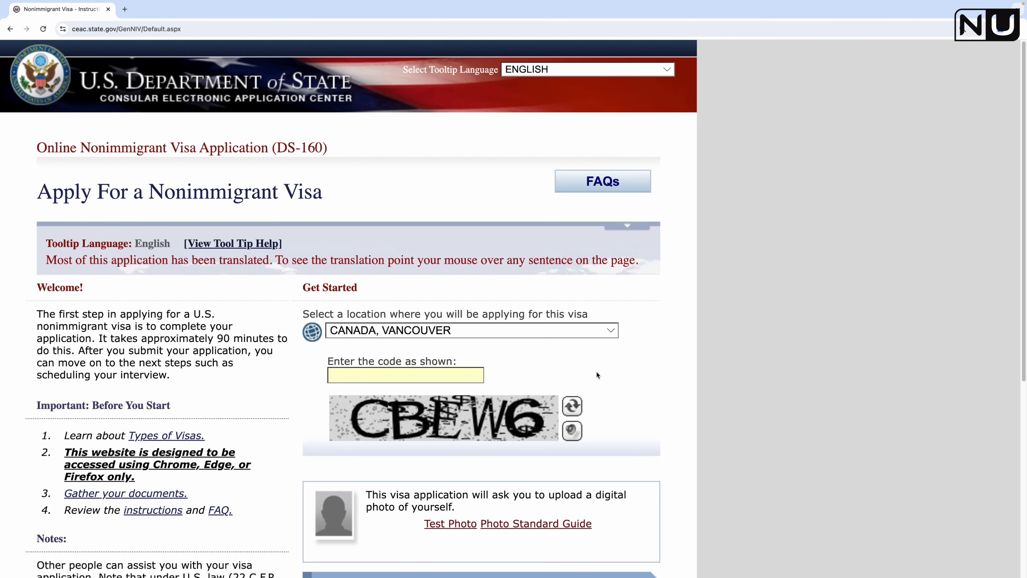
{"action": "type", "text": "CBEW6"}
{"action": "scroll", "coordinate": [361, 307], "scroll_direction": "down", "scroll_amount": 5}
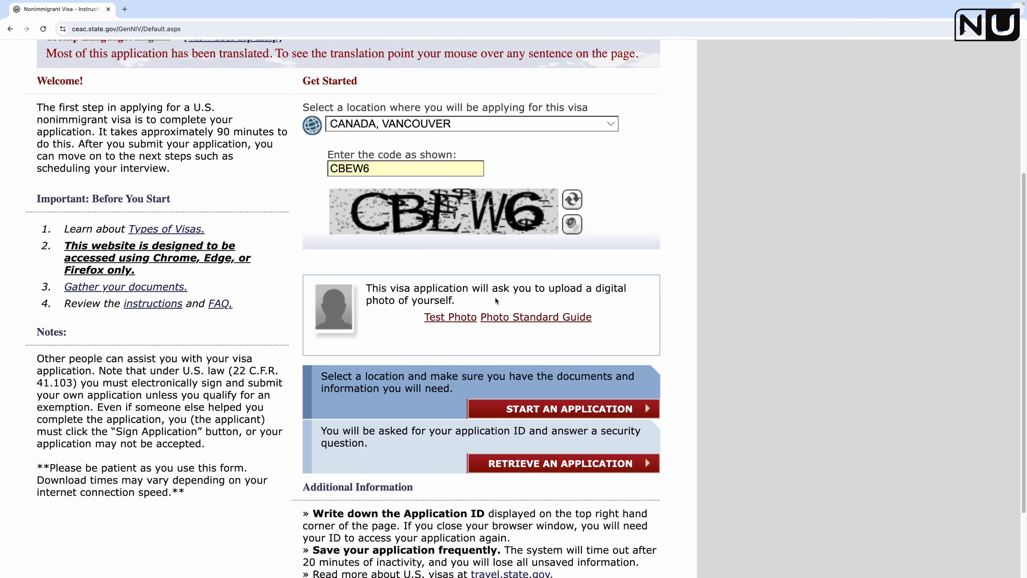
{"action": "scroll", "coordinate": [494, 297], "scroll_direction": "down", "scroll_amount": 2}
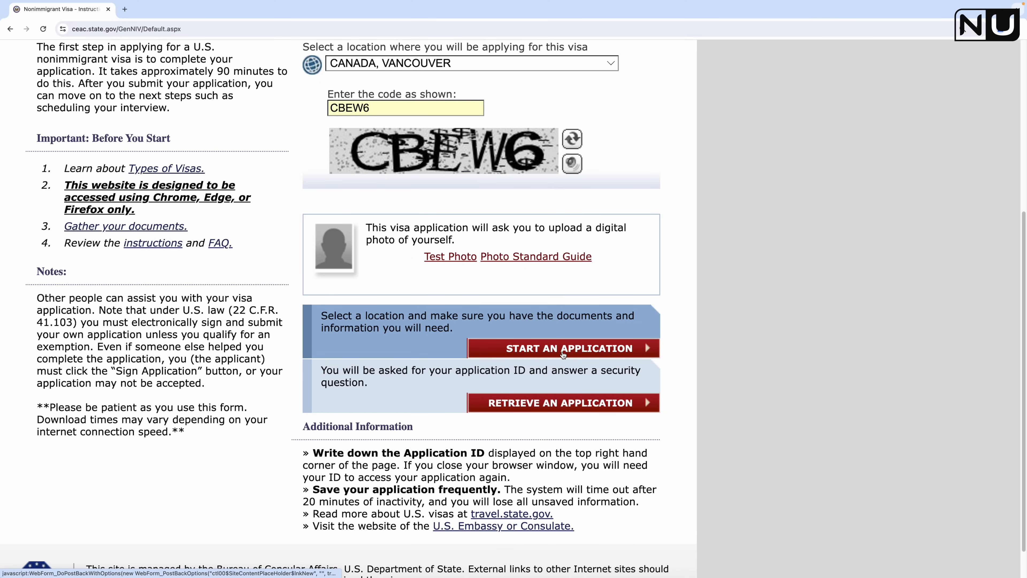
{"action": "scroll", "coordinate": [499, 336], "scroll_direction": "up", "scroll_amount": 4}
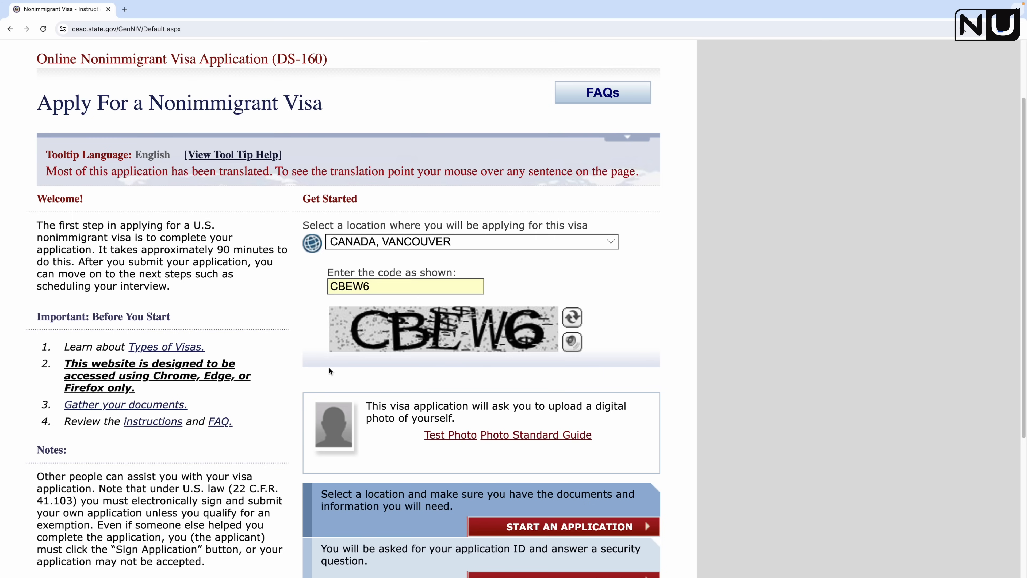
{"action": "scroll", "coordinate": [310, 358], "scroll_direction": "down", "scroll_amount": 5}
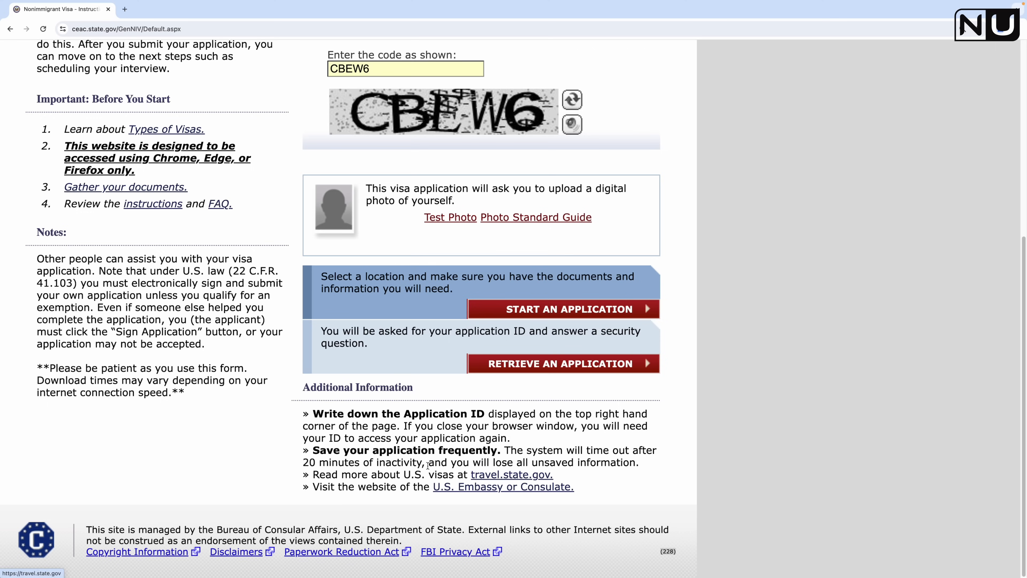
{"action": "left_click_drag", "start_coordinate": [451, 462], "coordinate": [617, 454]}
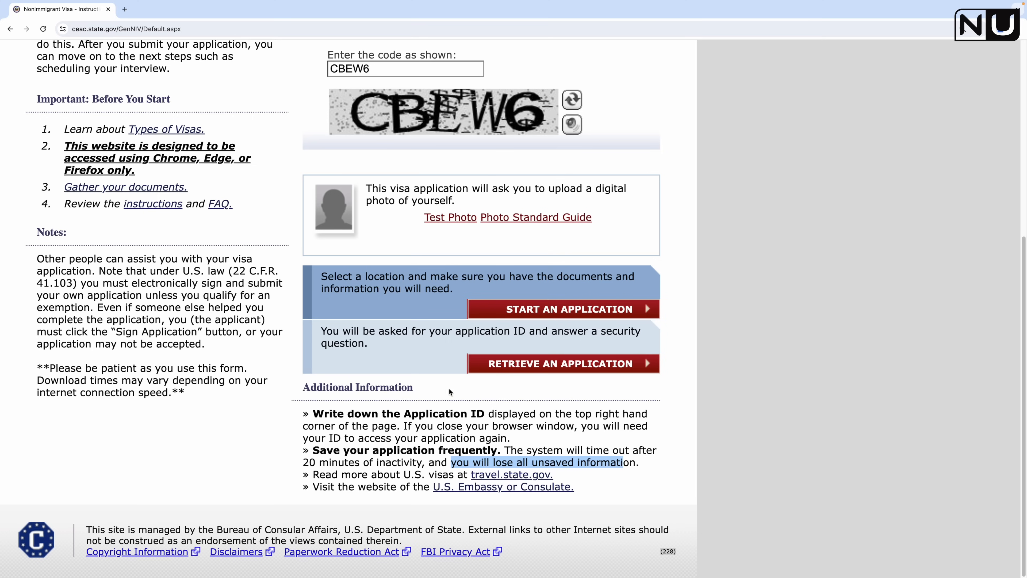
Step: Start a new application and agree to the Computer Fraud and Abuse Act notice
{"action": "left_click", "coordinate": [560, 310]}
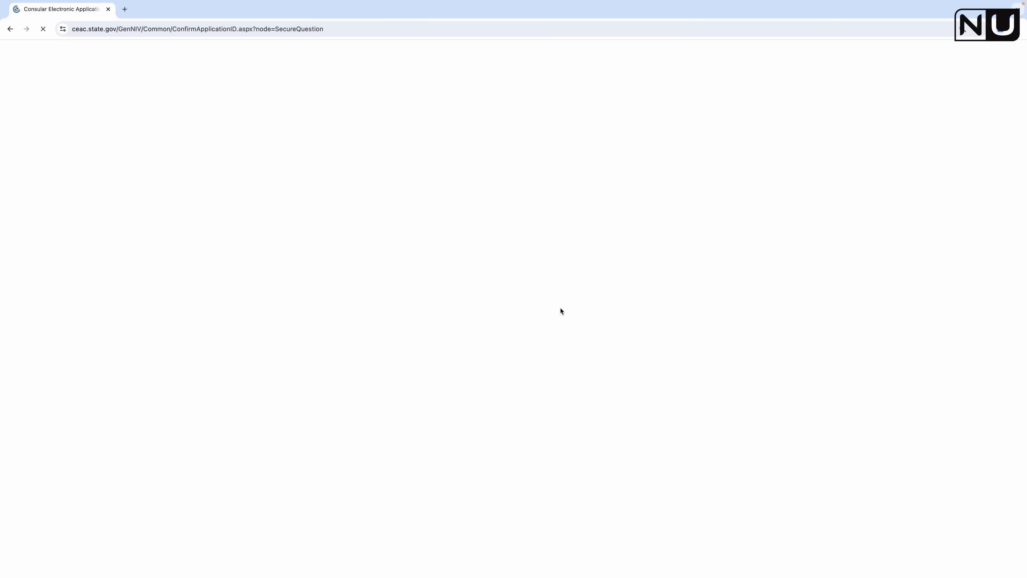
{"action": "scroll", "coordinate": [424, 370], "scroll_direction": "down", "scroll_amount": 3}
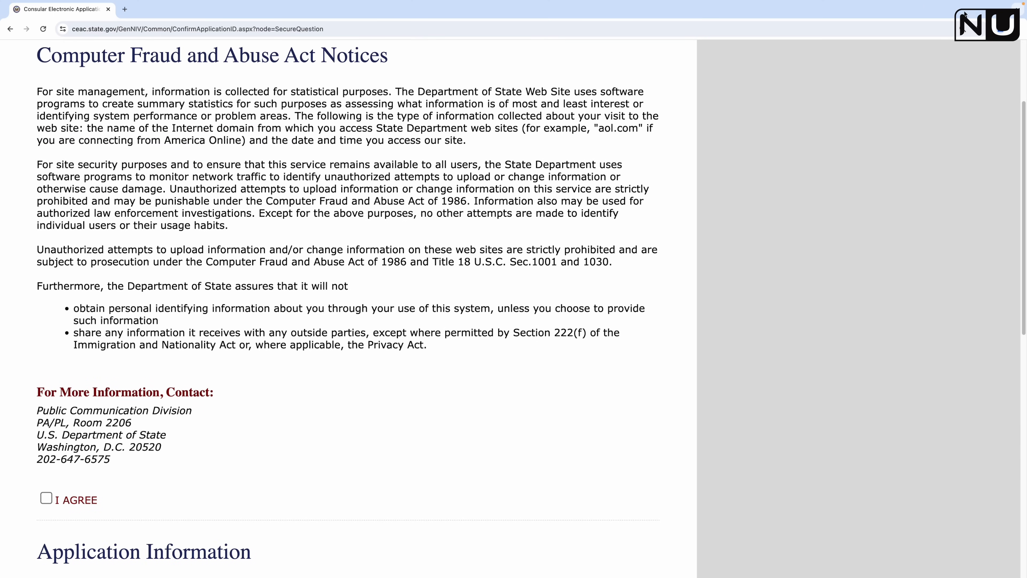
{"action": "scroll", "coordinate": [429, 298], "scroll_direction": "down", "scroll_amount": 7}
{"action": "scroll", "coordinate": [422, 317], "scroll_direction": "up", "scroll_amount": 10}
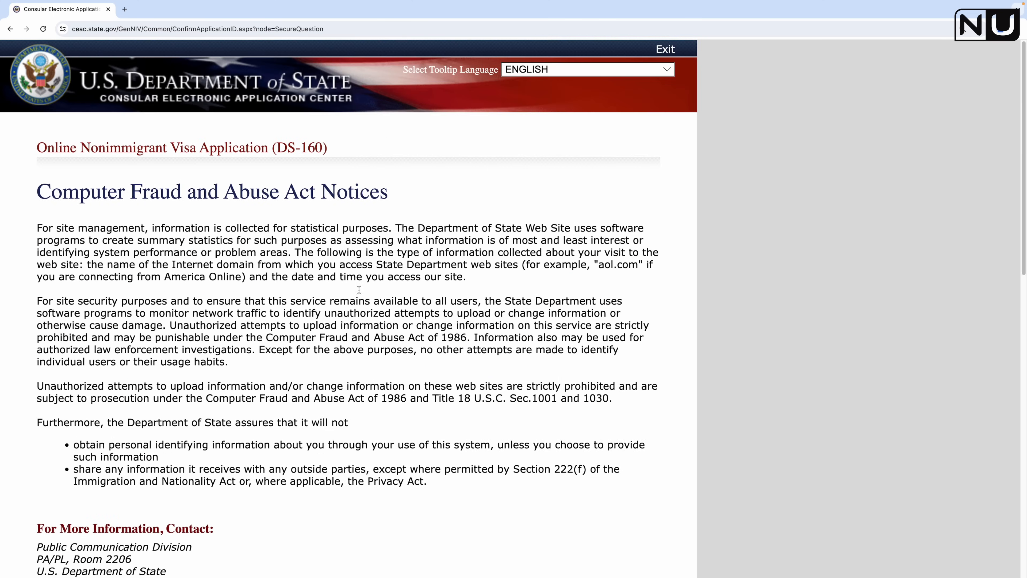
{"action": "scroll", "coordinate": [385, 360], "scroll_direction": "down", "scroll_amount": 7}
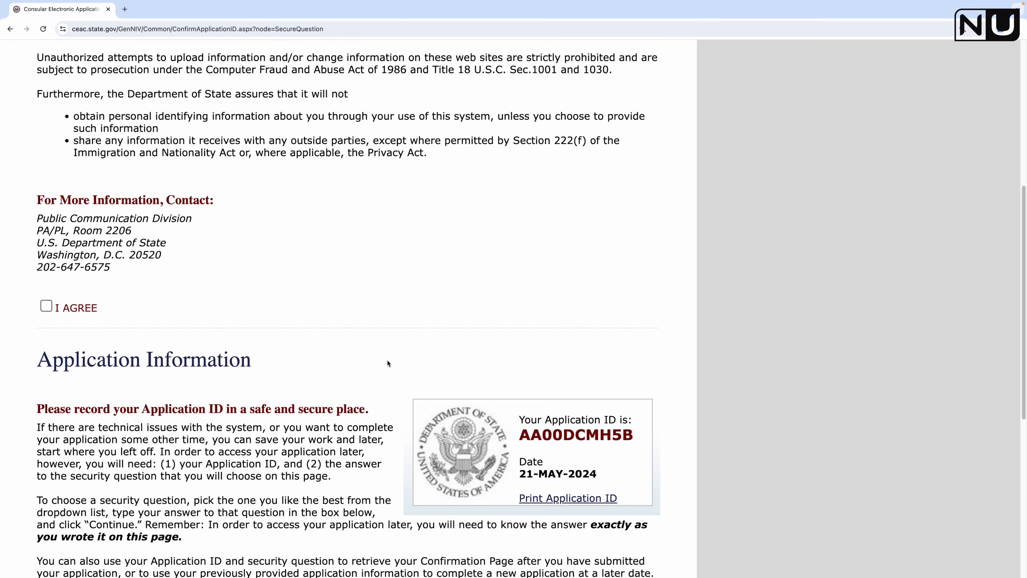
{"action": "left_click", "coordinate": [46, 307]}
Step: Select the full Application ID to copy it
{"action": "scroll", "coordinate": [416, 287], "scroll_direction": "down", "scroll_amount": 12}
{"action": "scroll", "coordinate": [419, 291], "scroll_direction": "down", "scroll_amount": 1}
{"action": "left_click_drag", "start_coordinate": [519, 178], "coordinate": [636, 175]}
{"action": "left_click_drag", "start_coordinate": [520, 178], "coordinate": [629, 178]}
{"action": "key", "text": "super+c"}
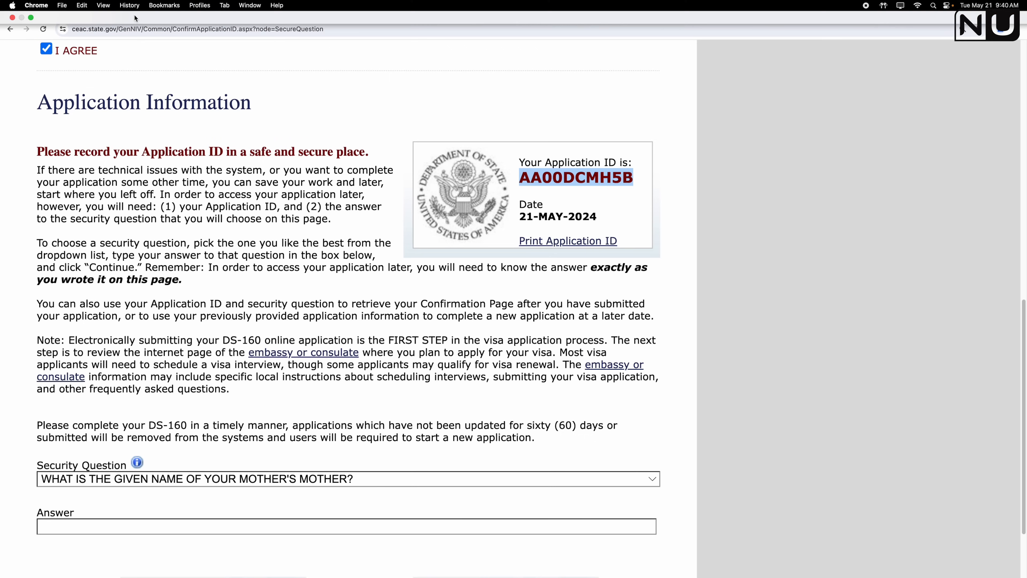
Step: Paste the Application ID into a new Chrome tab, then return to the visa application tab
{"action": "left_click", "coordinate": [125, 10]}
{"action": "key", "text": "super+v"}
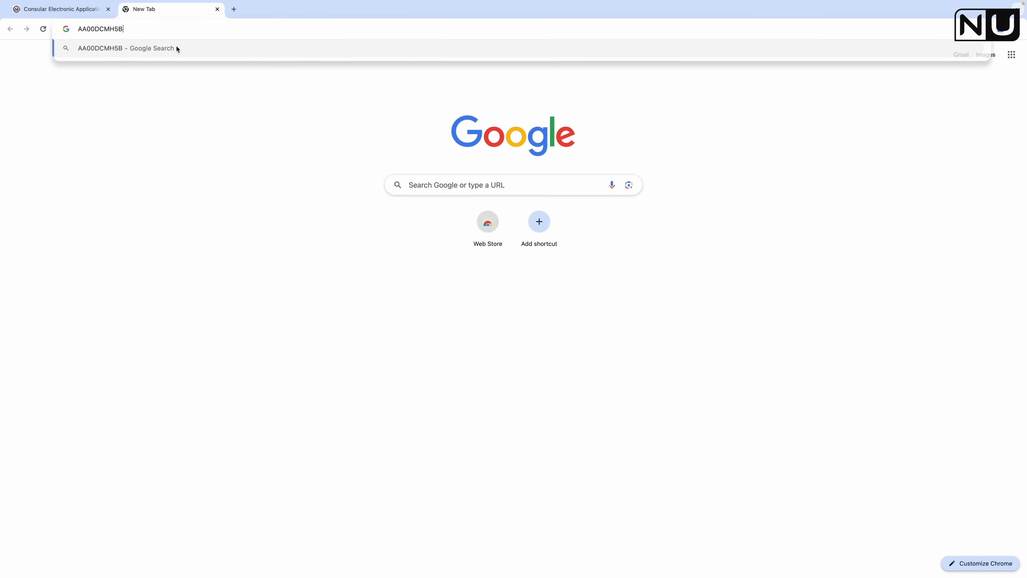
{"action": "left_click", "coordinate": [64, 10]}
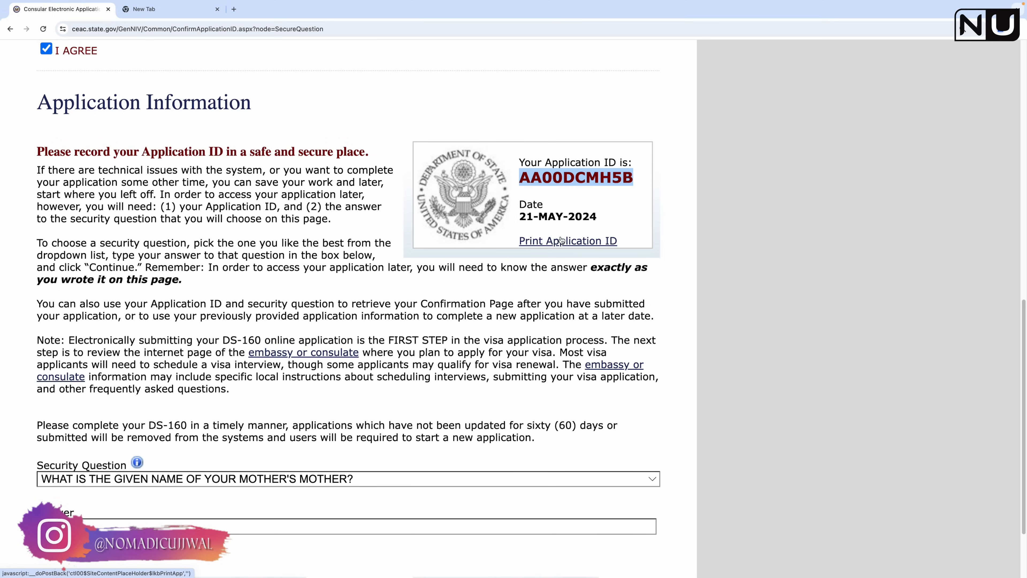
Step: Choose the favourite-childhood-friend security question, enter its answer, and continue
{"action": "scroll", "coordinate": [386, 323], "scroll_direction": "down", "scroll_amount": 3}
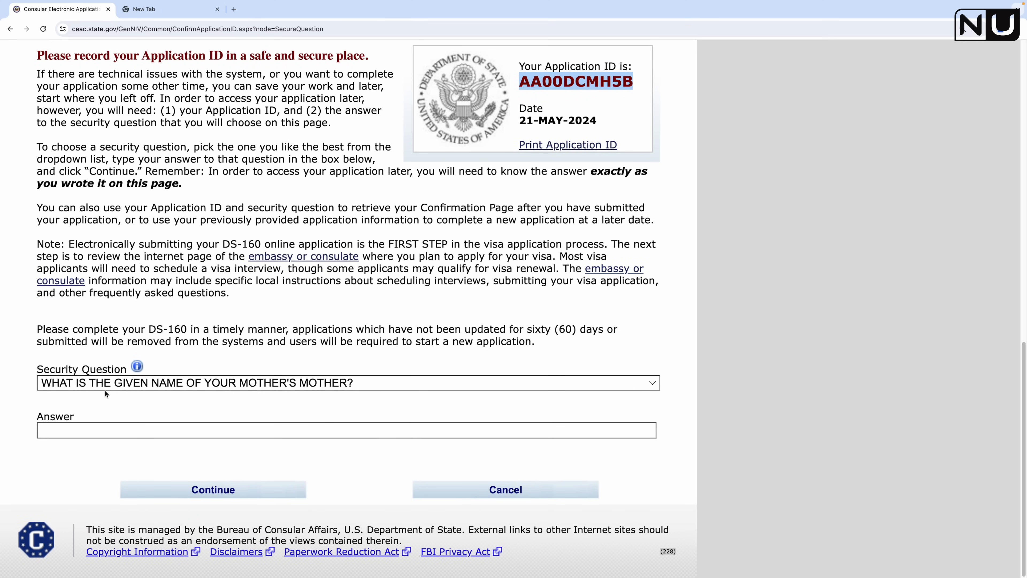
{"action": "left_click", "coordinate": [283, 383]}
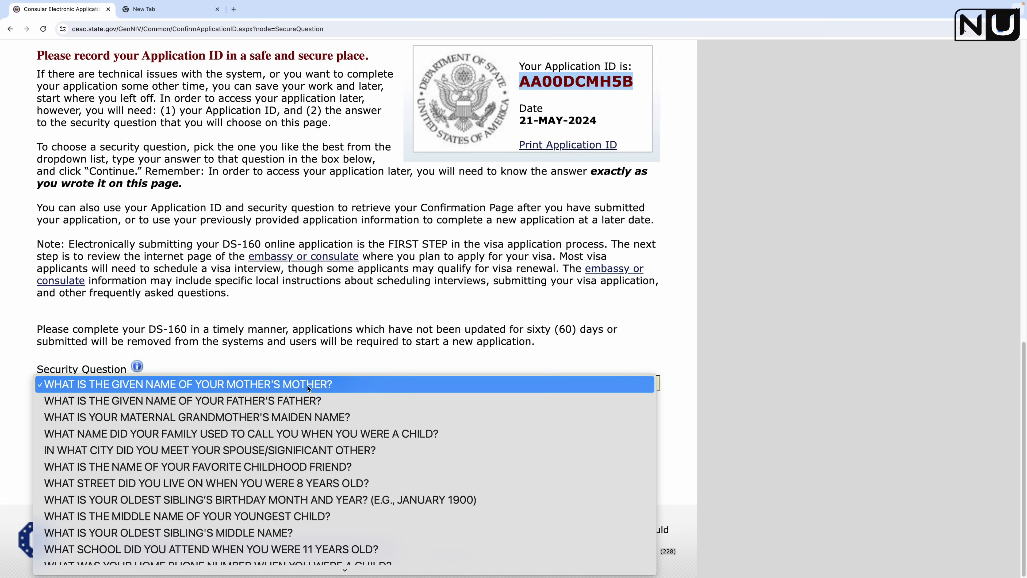
{"action": "scroll", "coordinate": [234, 461], "scroll_direction": "down", "scroll_amount": 5}
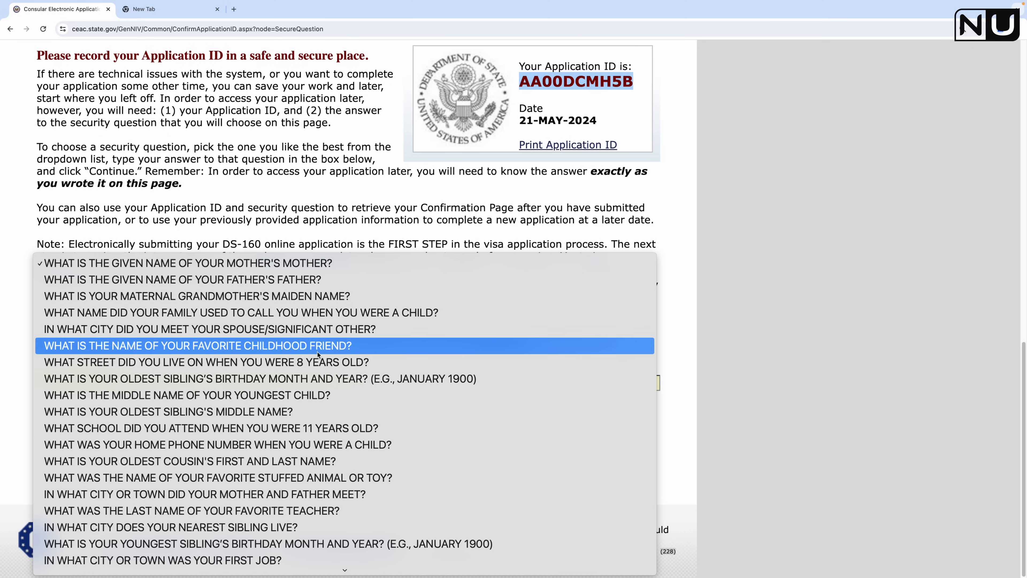
{"action": "left_click", "coordinate": [199, 347]}
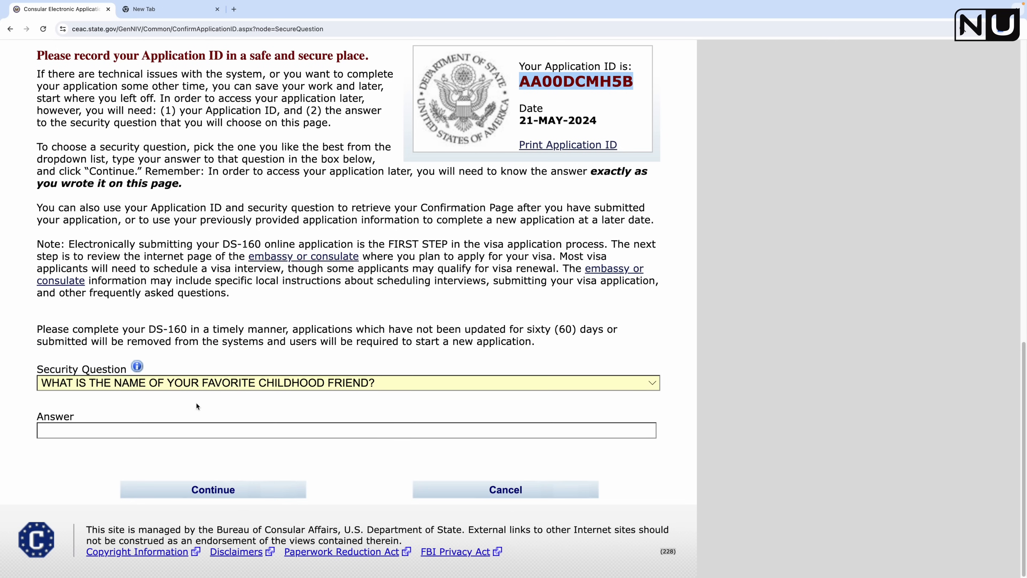
{"action": "left_click", "coordinate": [202, 428]}
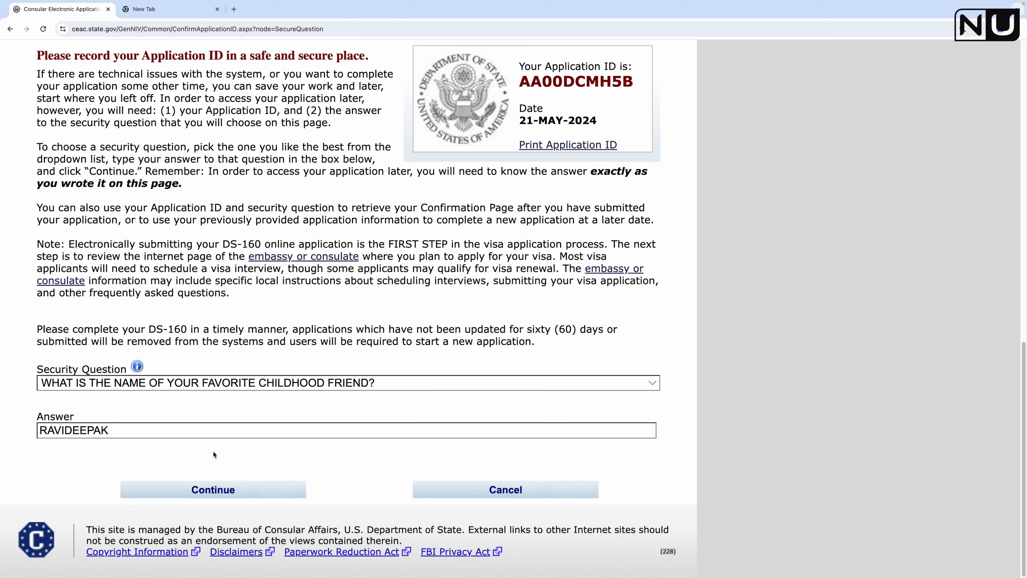
{"action": "left_click", "coordinate": [228, 497]}
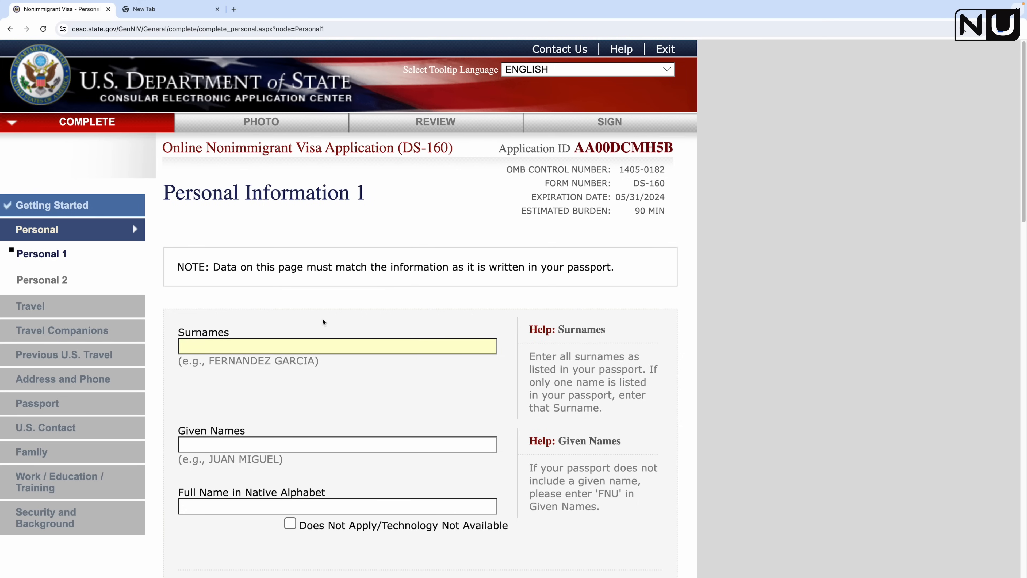
{"action": "scroll", "coordinate": [229, 335], "scroll_direction": "down", "scroll_amount": 15}
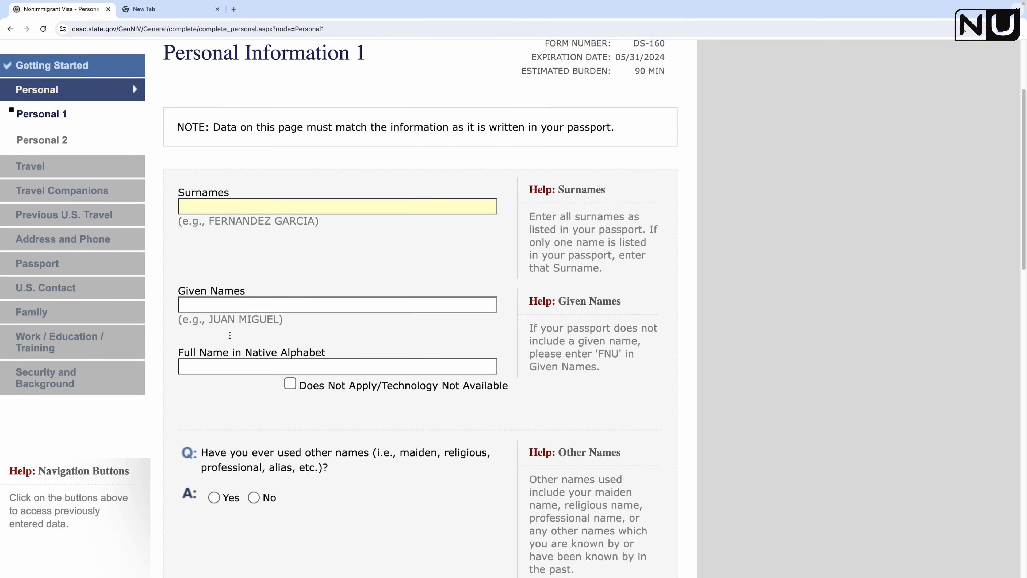
{"action": "scroll", "coordinate": [229, 335], "scroll_direction": "up", "scroll_amount": 15}
{"action": "scroll", "coordinate": [229, 335], "scroll_direction": "up", "scroll_amount": 1}
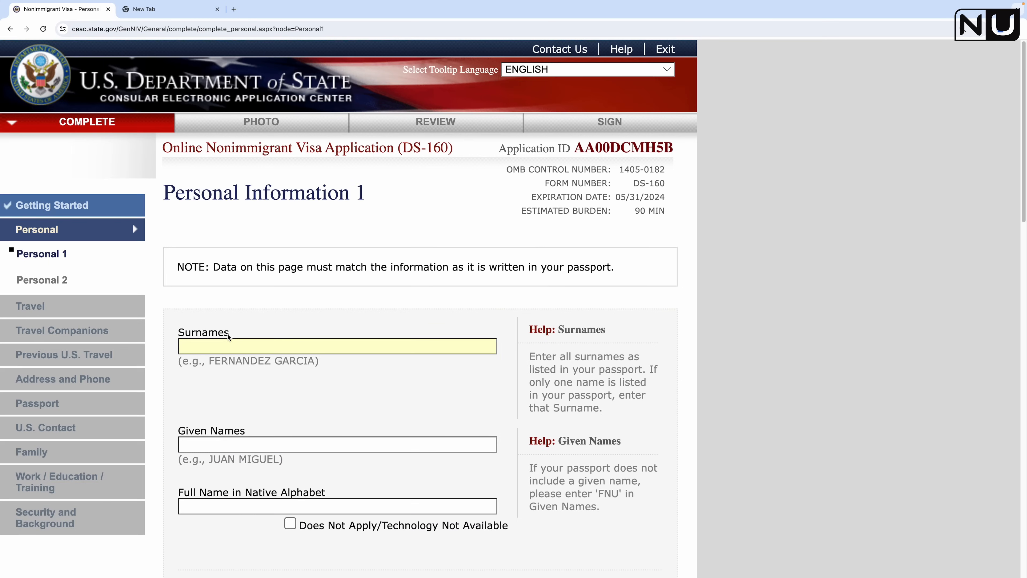
{"action": "scroll", "coordinate": [230, 336], "scroll_direction": "down", "scroll_amount": 1}
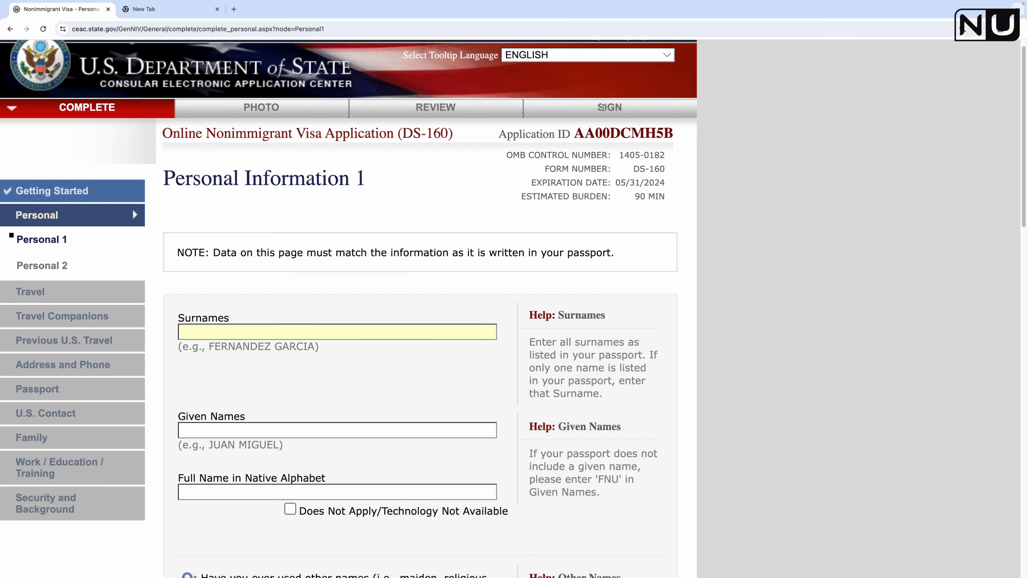
{"action": "scroll", "coordinate": [257, 312], "scroll_direction": "down", "scroll_amount": 2}
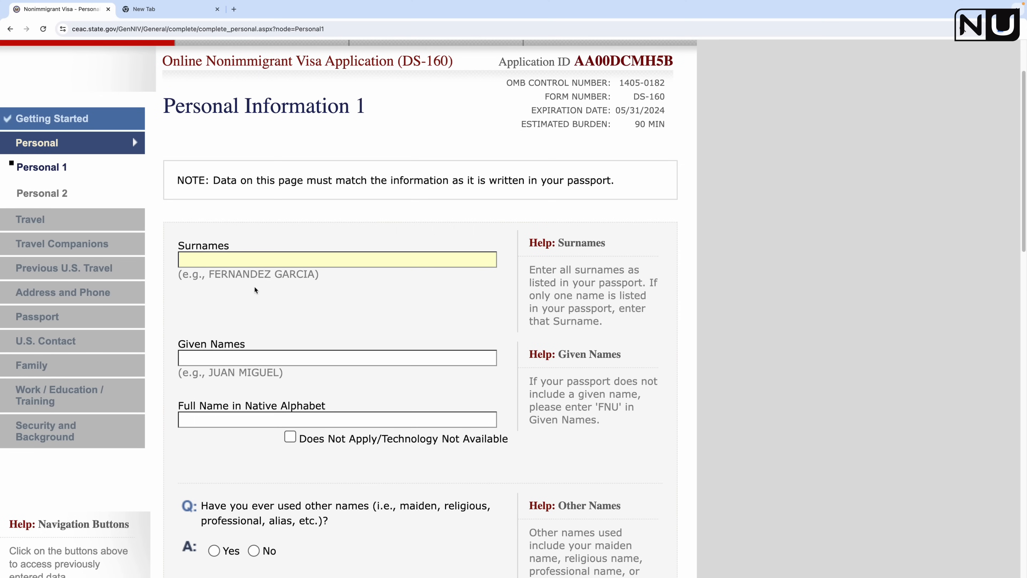
Step: Enter the applicant's surname and given names in capital letters
{"action": "key", "text": "Caps_Lock"}
{"action": "type", "text": "JOSHI"}
{"action": "left_click", "coordinate": [269, 354]}
{"action": "type", "text": "UJ"}
{"action": "left_click", "coordinate": [313, 335]}
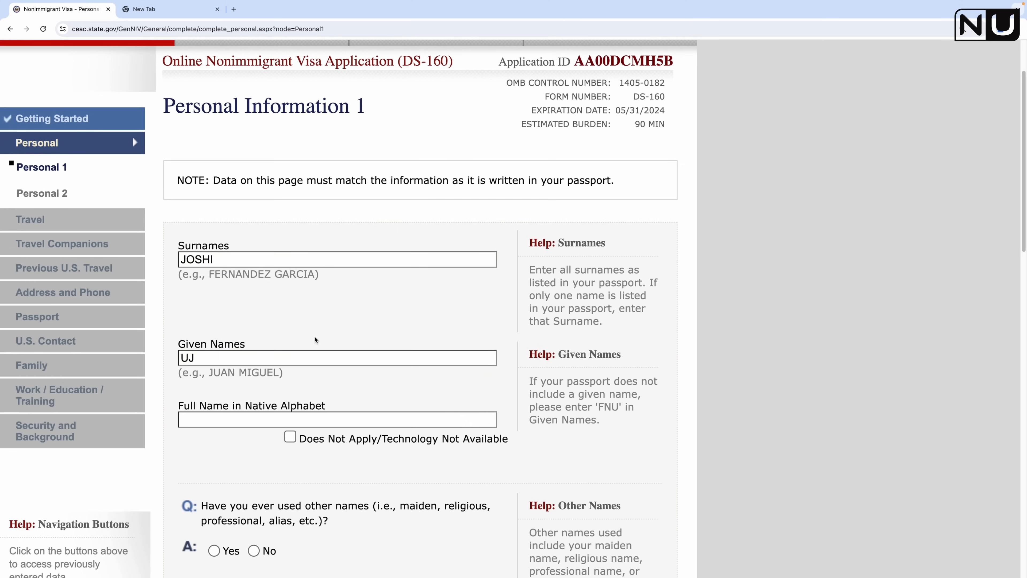
Step: Highlight the surnames help text and the FNU note in the given names help
{"action": "scroll", "coordinate": [283, 315], "scroll_direction": "down", "scroll_amount": 2}
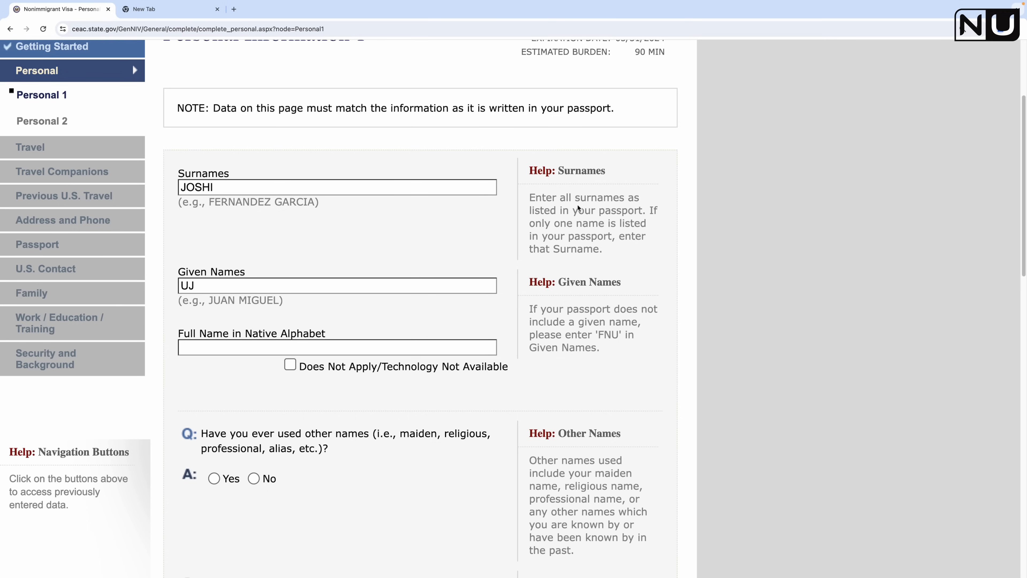
{"action": "left_click_drag", "start_coordinate": [529, 197], "coordinate": [615, 256]}
{"action": "left_click", "coordinate": [608, 251]}
{"action": "scroll", "coordinate": [364, 202], "scroll_direction": "down", "scroll_amount": 3}
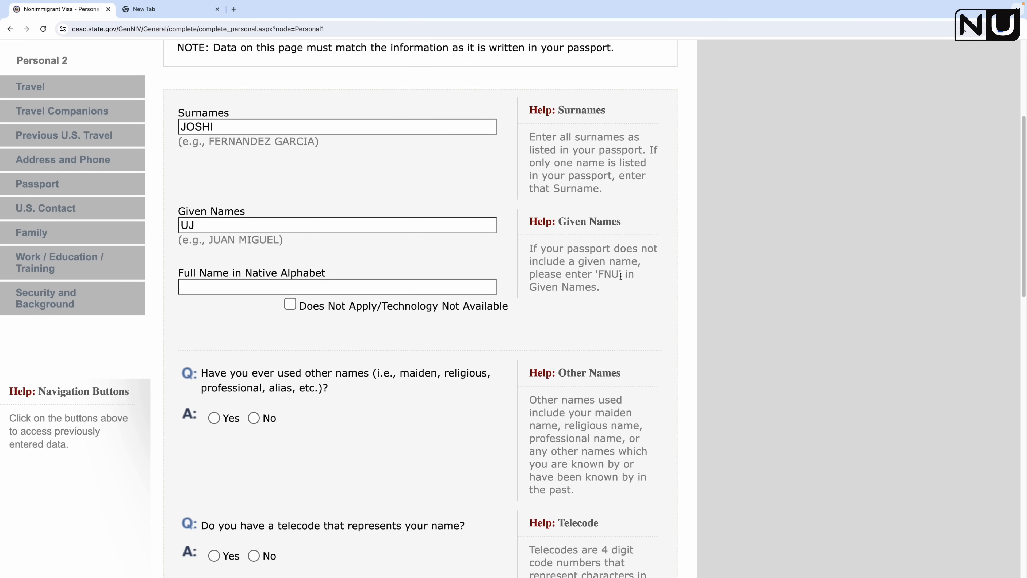
{"action": "left_click_drag", "start_coordinate": [598, 273], "coordinate": [616, 273]}
Step: Mark the full name in native alphabet as Does Not Apply/Technology Not Available
{"action": "double_click", "coordinate": [205, 225]}
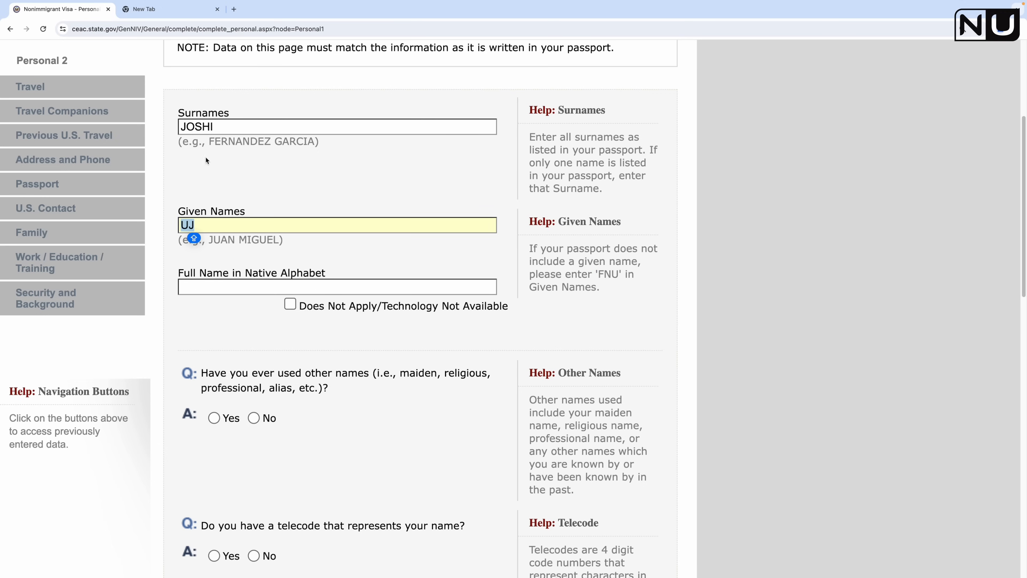
{"action": "double_click", "coordinate": [208, 126]}
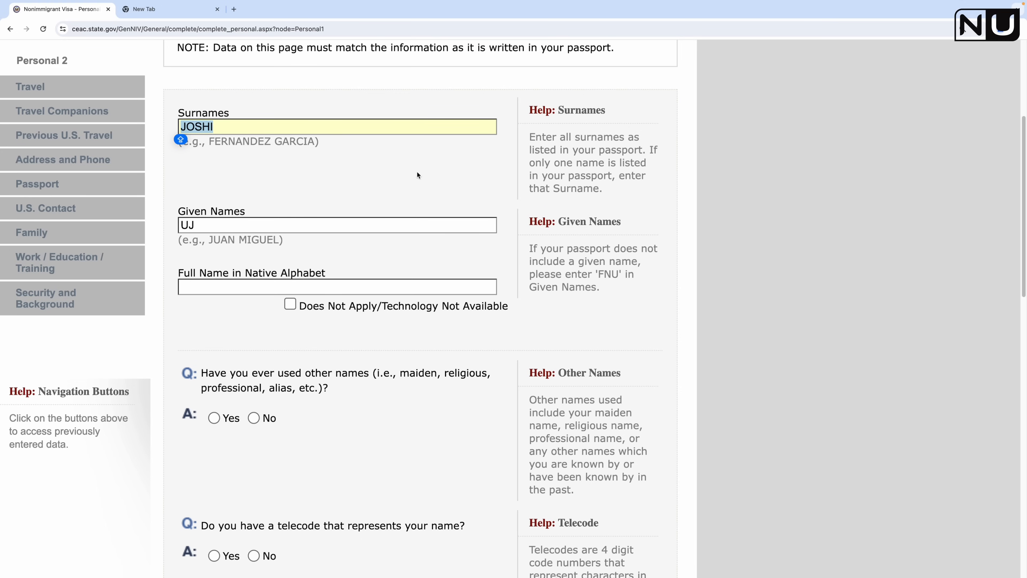
{"action": "left_click", "coordinate": [332, 176]}
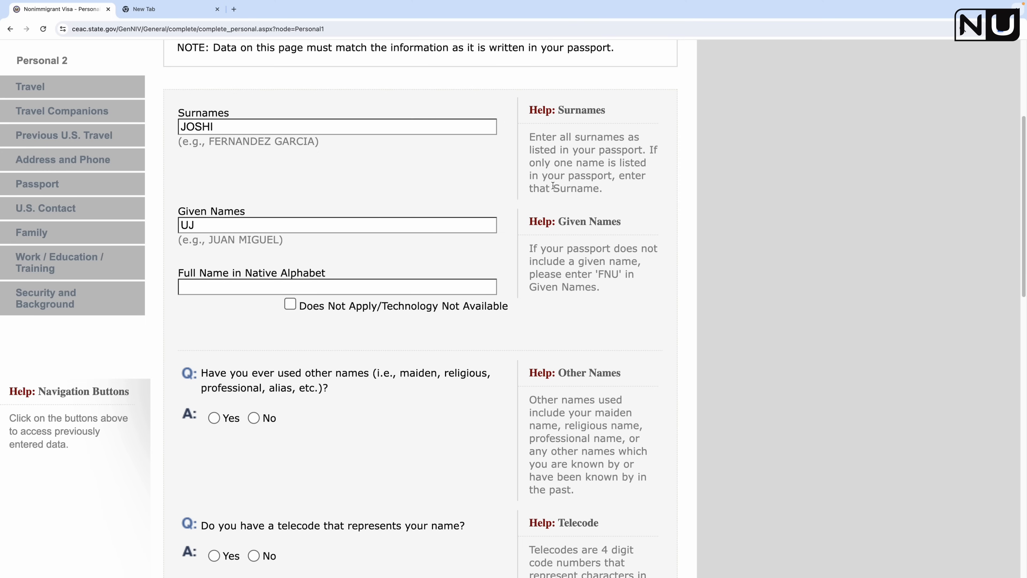
{"action": "scroll", "coordinate": [592, 384], "scroll_direction": "down", "scroll_amount": 15}
{"action": "scroll", "coordinate": [592, 384], "scroll_direction": "up", "scroll_amount": 15}
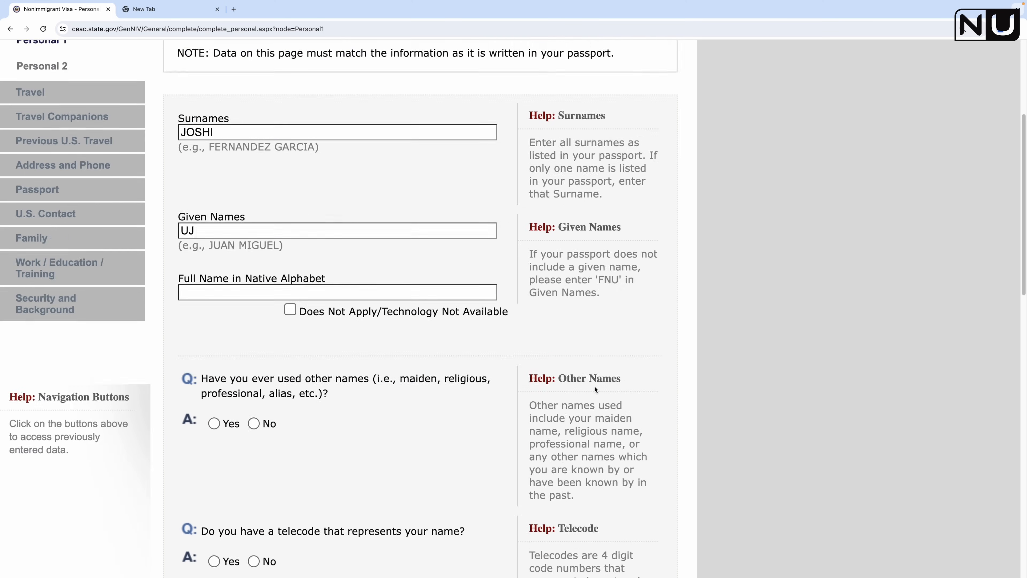
{"action": "scroll", "coordinate": [407, 315], "scroll_direction": "down", "scroll_amount": 5}
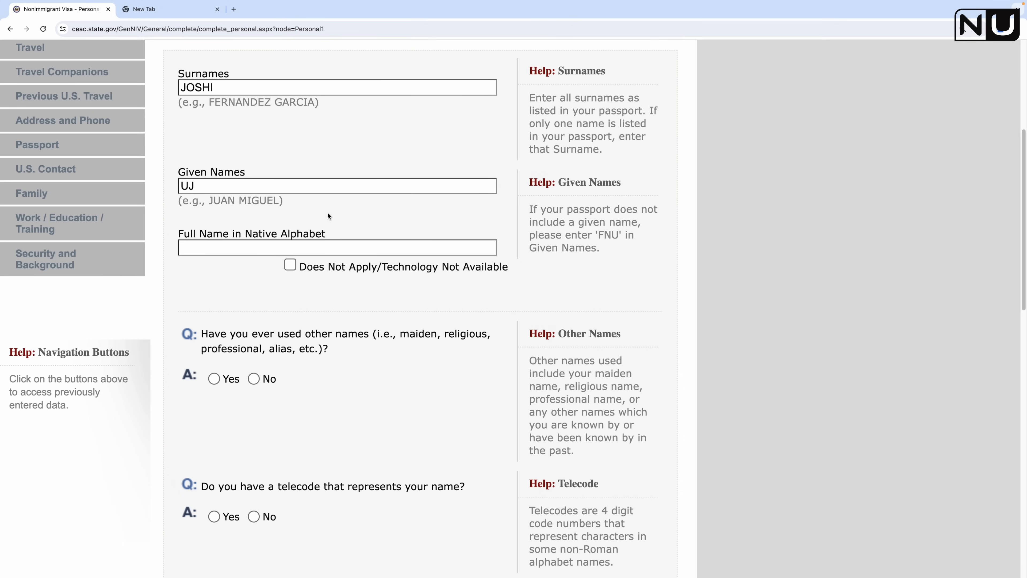
{"action": "left_click", "coordinate": [255, 191]}
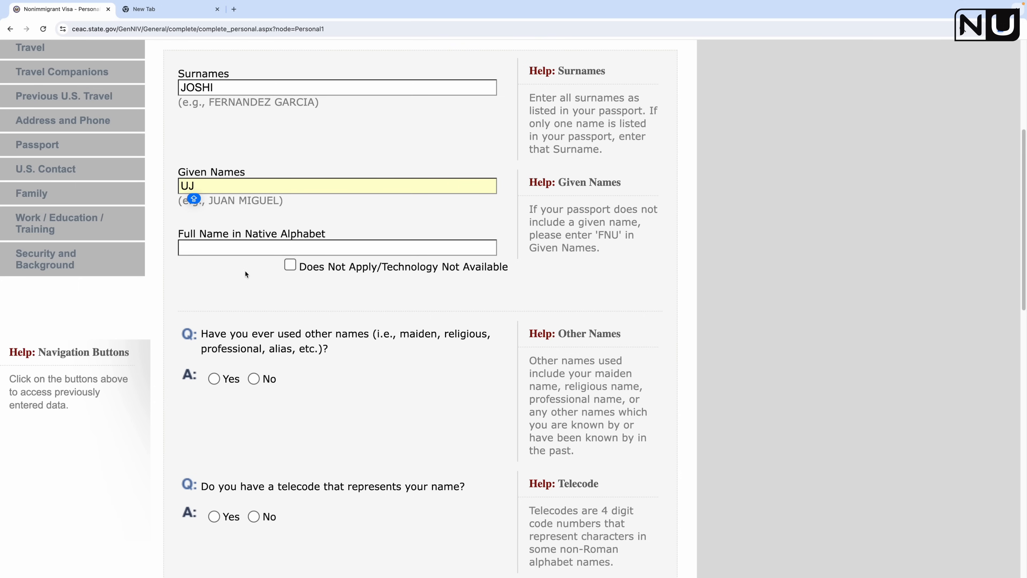
{"action": "left_click", "coordinate": [291, 266]}
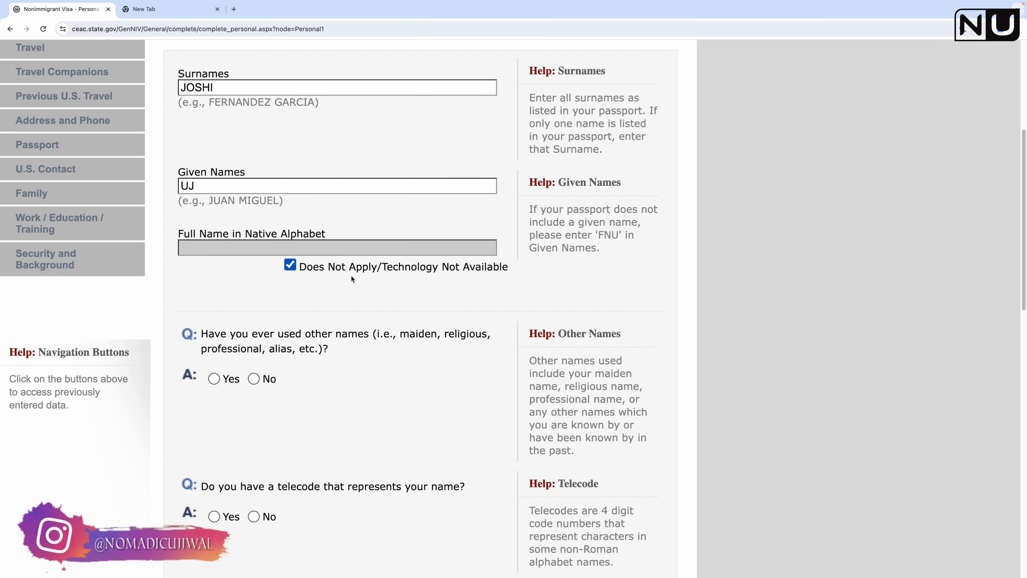
Step: Answer No to both the other-names and telecode questions
{"action": "scroll", "coordinate": [350, 267], "scroll_direction": "down", "scroll_amount": 3}
{"action": "scroll", "coordinate": [358, 264], "scroll_direction": "down", "scroll_amount": 3}
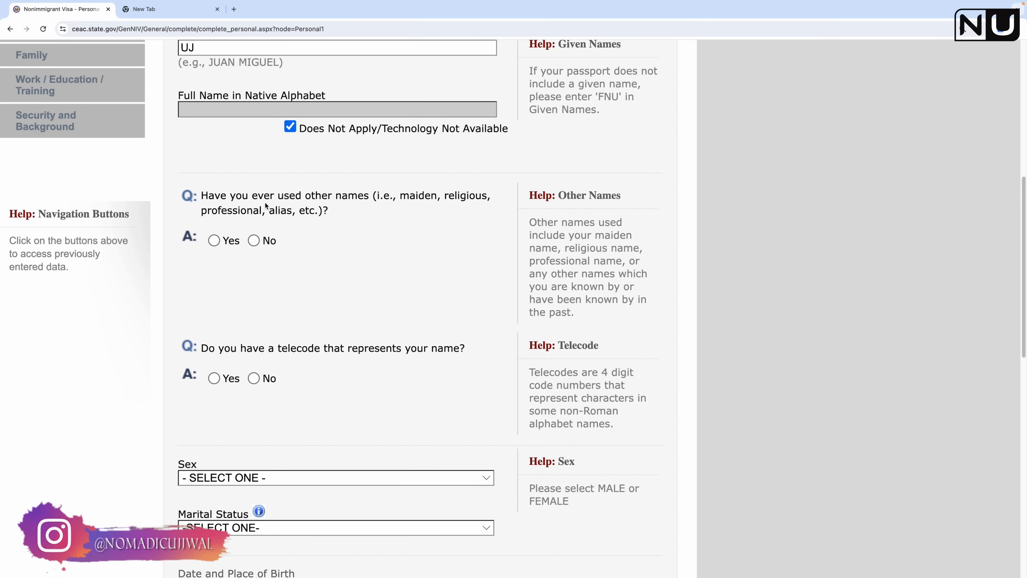
{"action": "left_click", "coordinate": [254, 241]}
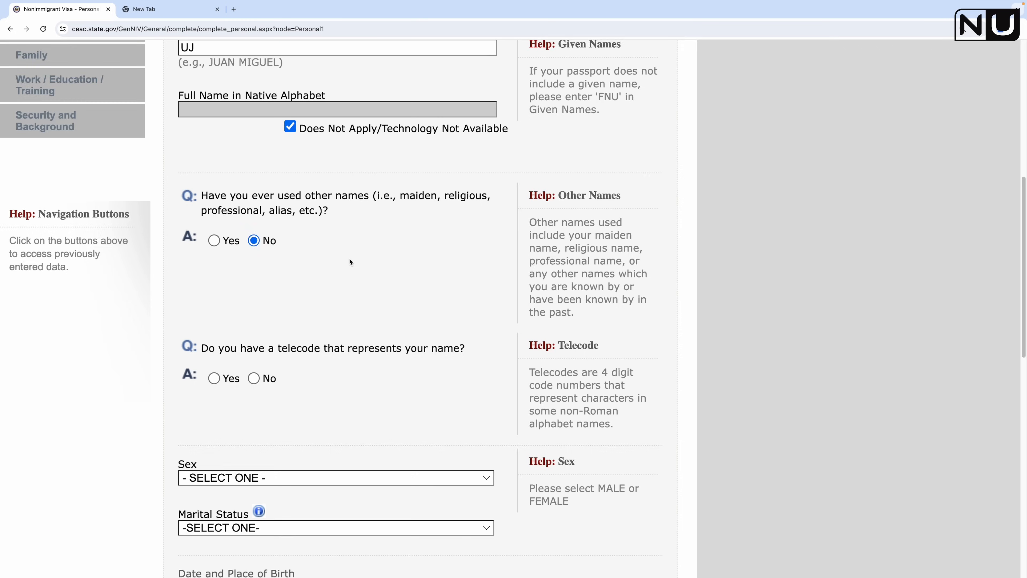
{"action": "left_click", "coordinate": [224, 285]}
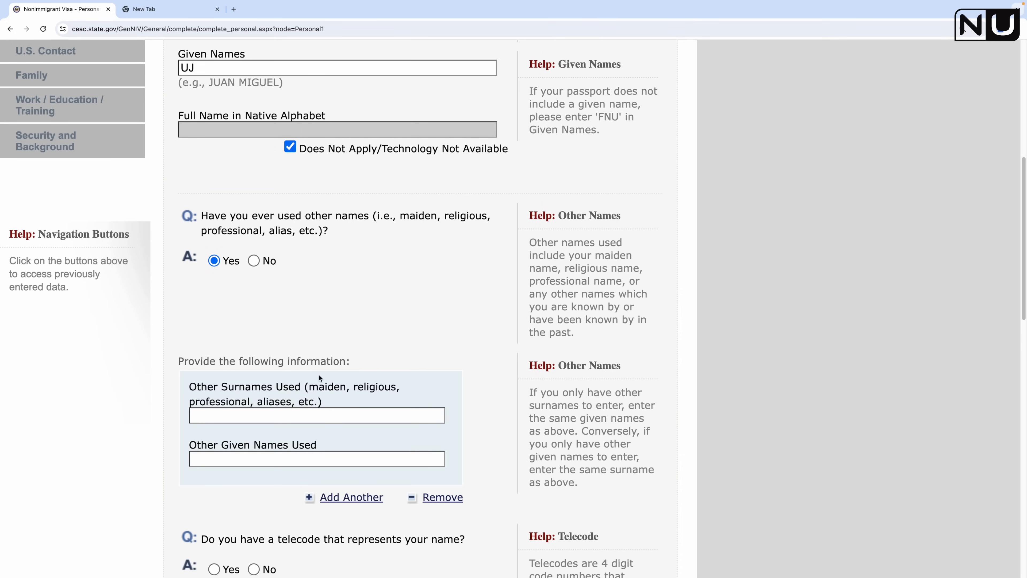
{"action": "left_click", "coordinate": [254, 261]}
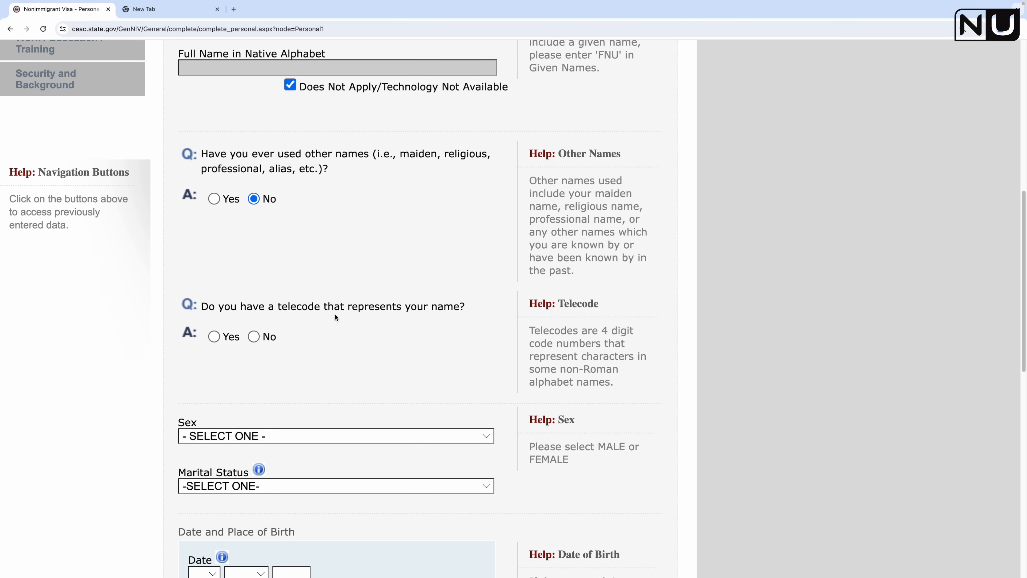
{"action": "left_click", "coordinate": [253, 337]}
{"action": "scroll", "coordinate": [378, 382], "scroll_direction": "down", "scroll_amount": 3}
Step: Set sex to MALE and marital status to MARRIED
{"action": "left_click", "coordinate": [267, 319]}
{"action": "left_click", "coordinate": [259, 336]}
{"action": "left_click", "coordinate": [311, 365]}
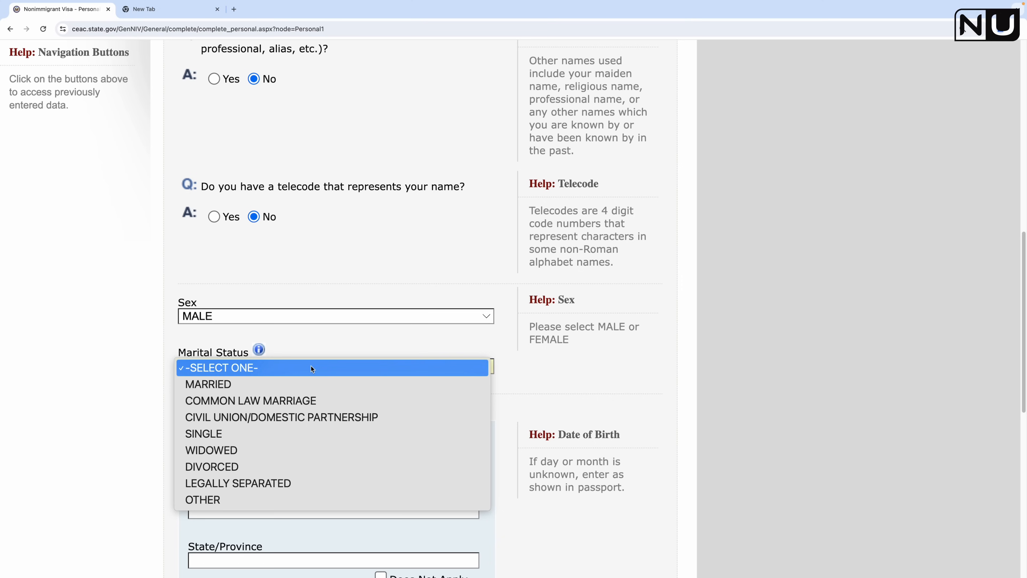
{"action": "left_click", "coordinate": [290, 383]}
{"action": "scroll", "coordinate": [282, 346], "scroll_direction": "down", "scroll_amount": 2}
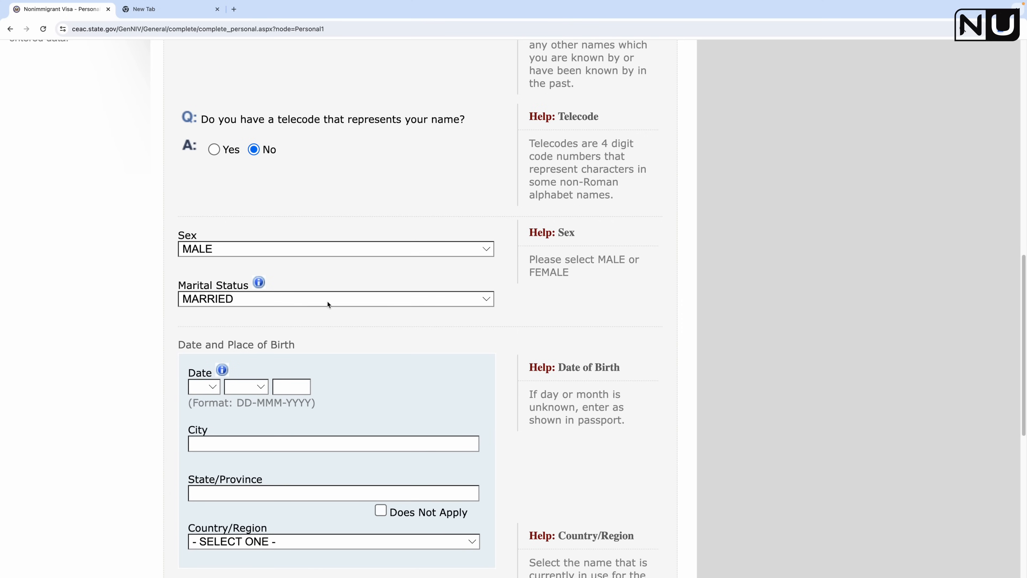
{"action": "scroll", "coordinate": [384, 342], "scroll_direction": "down", "scroll_amount": 2}
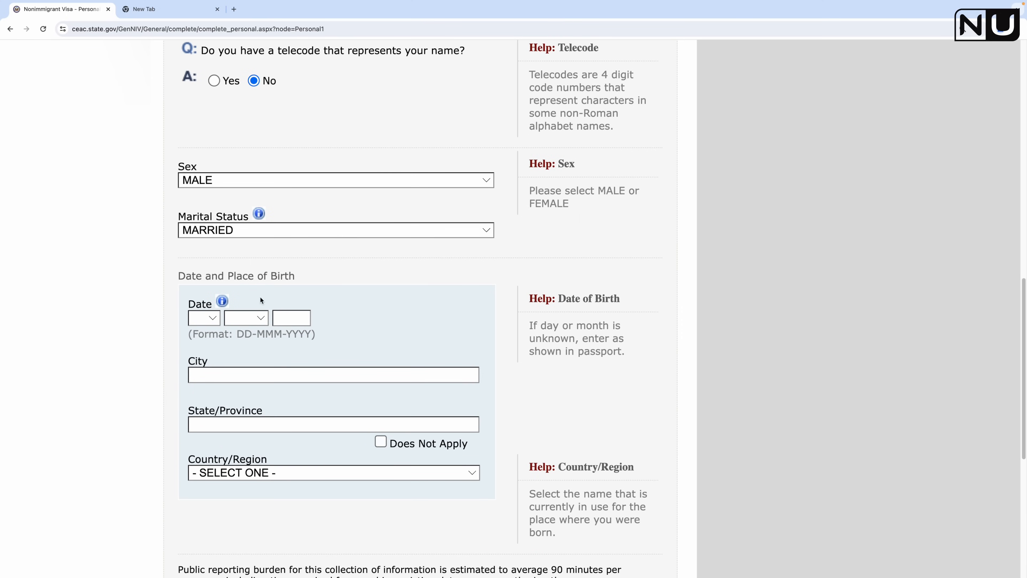
Step: Enter the date of birth as 30 JUN 1898
{"action": "left_click", "coordinate": [211, 318]}
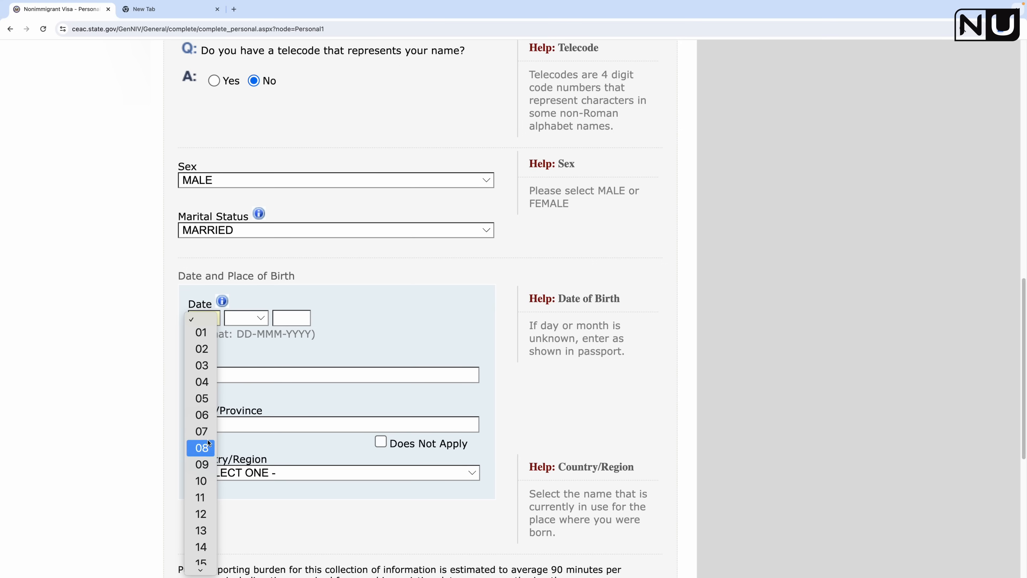
{"action": "scroll", "coordinate": [212, 504], "scroll_direction": "down", "scroll_amount": 6}
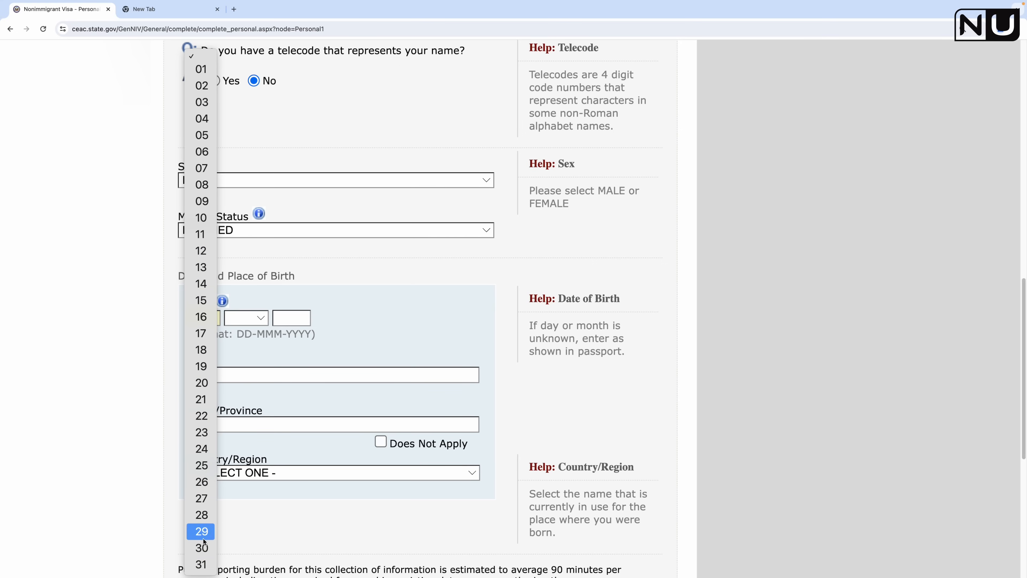
{"action": "left_click", "coordinate": [201, 549]}
{"action": "left_click", "coordinate": [257, 319]}
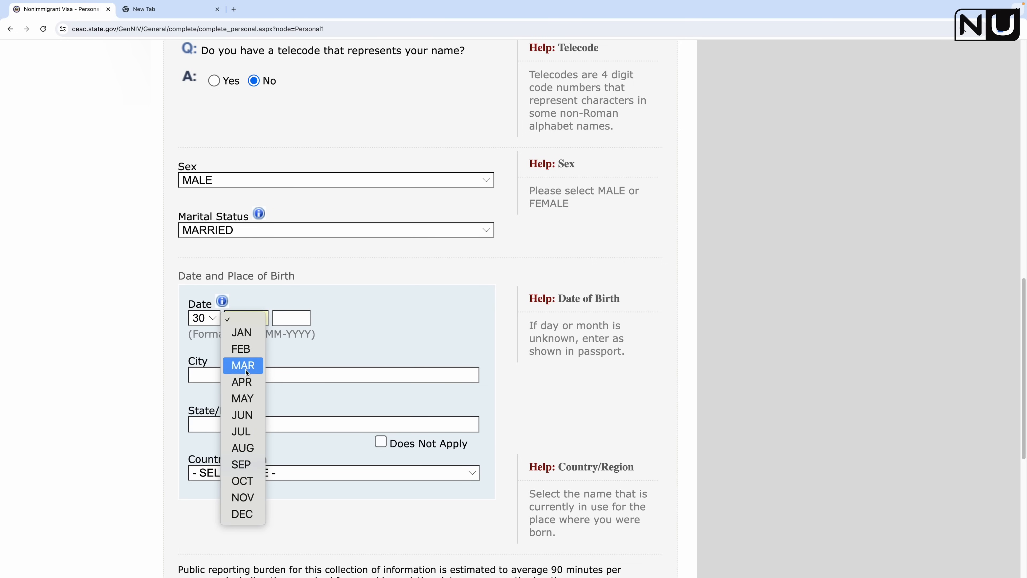
{"action": "left_click", "coordinate": [247, 415]}
{"action": "left_click", "coordinate": [296, 317]}
{"action": "type", "text": "1898"}
Step: Enter the birthplace as RAJKOT, GUJARAT, INDIA
{"action": "left_click", "coordinate": [334, 367]}
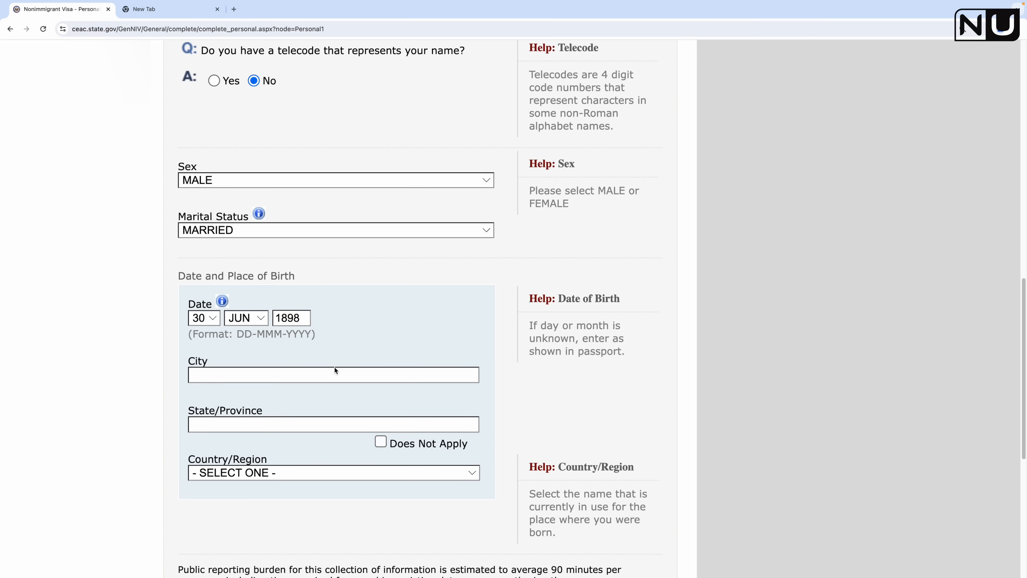
{"action": "type", "text": "RAJKOT"}
{"action": "left_click", "coordinate": [261, 422]}
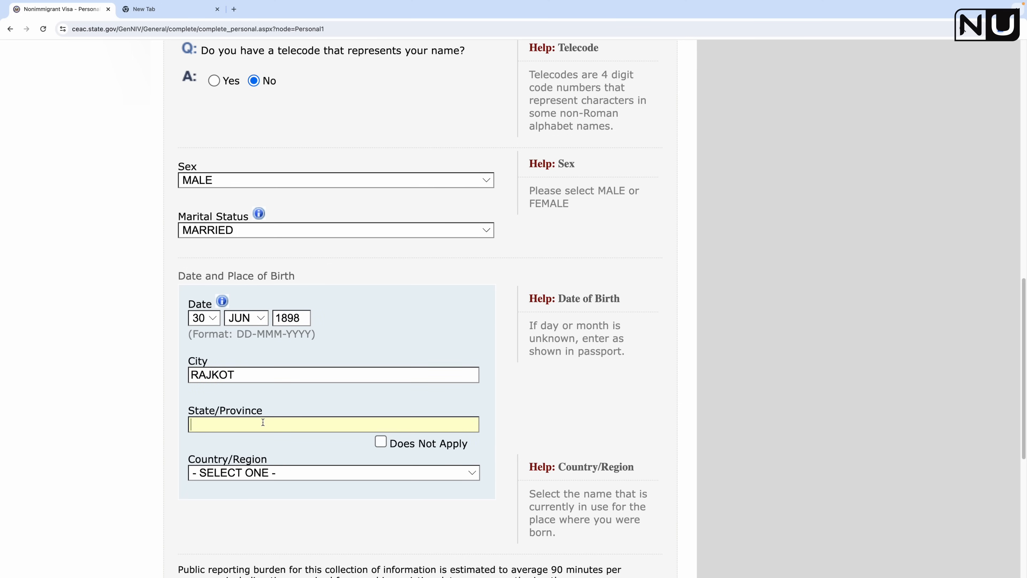
{"action": "type", "text": "GUJARAT"}
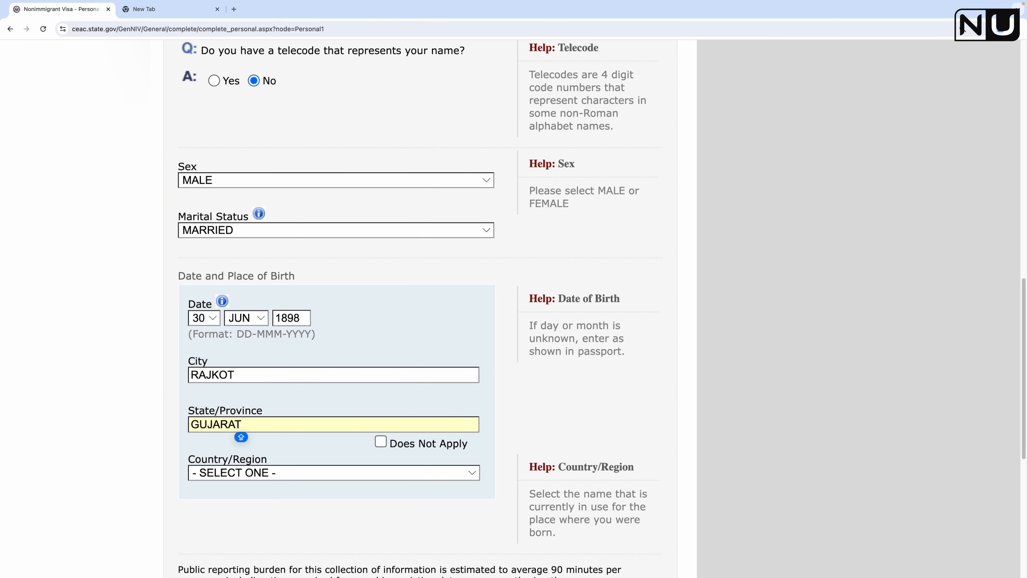
{"action": "left_click", "coordinate": [272, 473]}
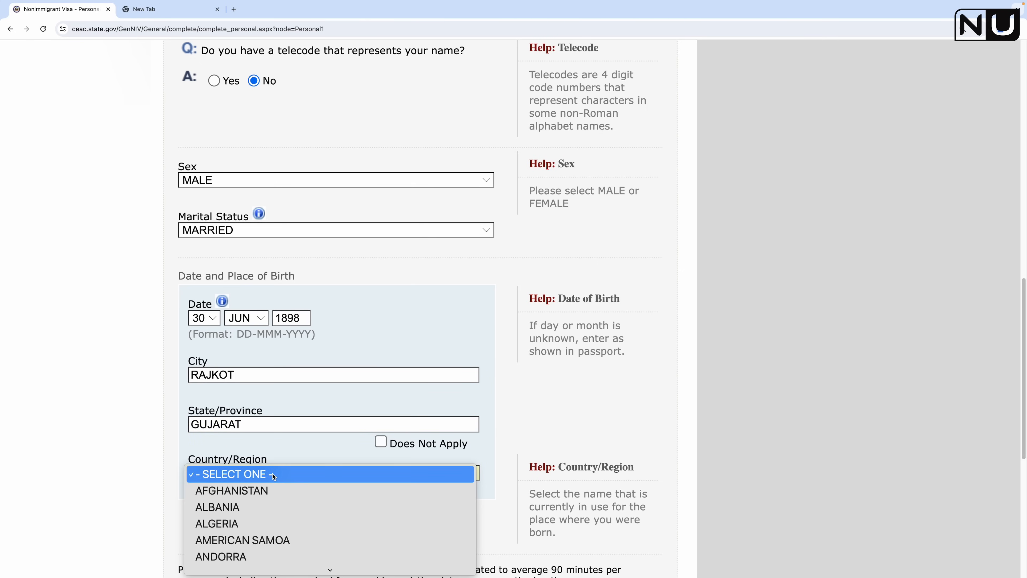
{"action": "type", "text": "IN THE AIR"}
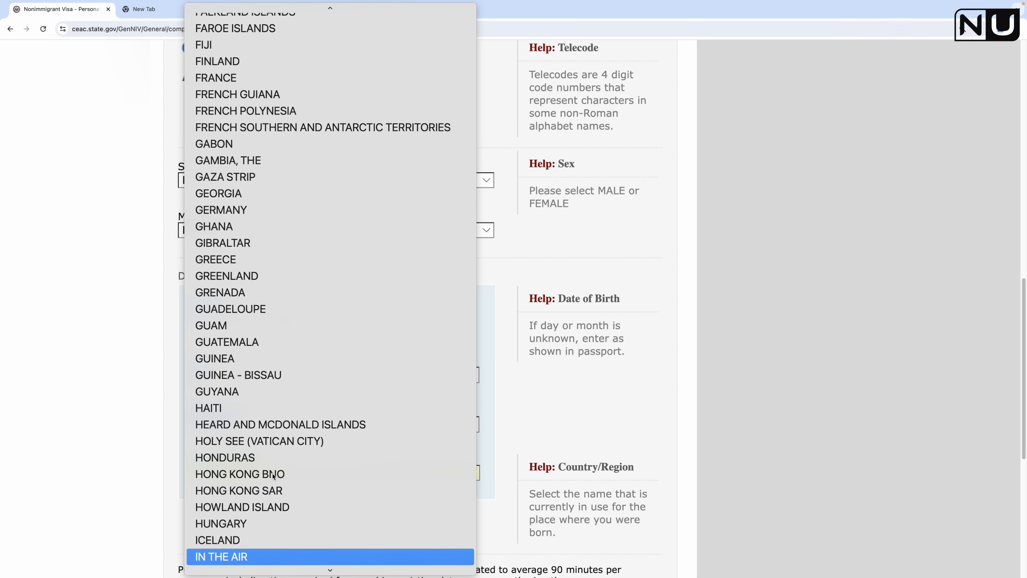
{"action": "scroll", "coordinate": [328, 509], "scroll_direction": "down", "scroll_amount": 1}
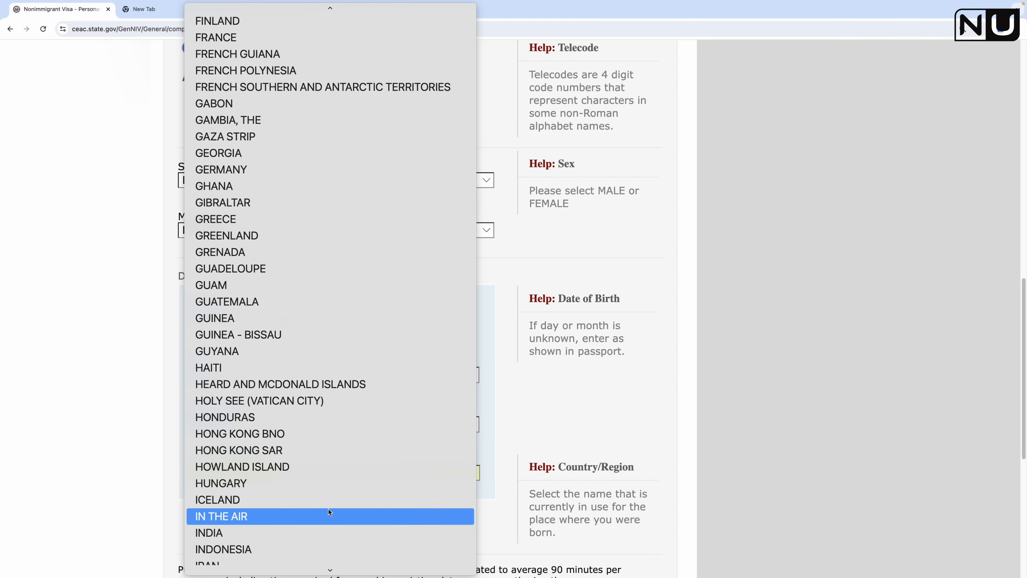
{"action": "left_click", "coordinate": [311, 530]}
Step: Recheck the state field and save the Personal Information 1 page
{"action": "scroll", "coordinate": [347, 267], "scroll_direction": "down", "scroll_amount": 5}
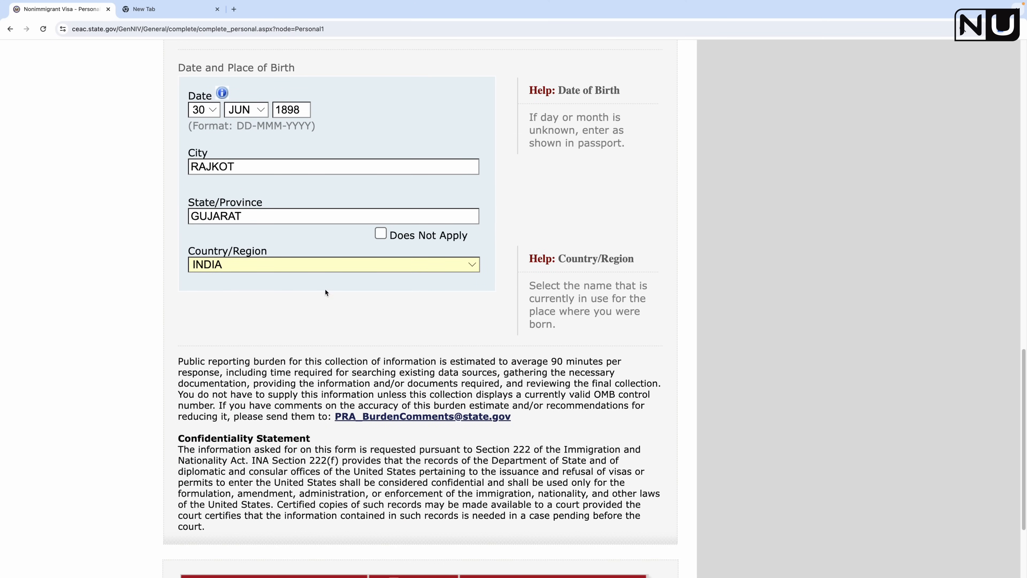
{"action": "scroll", "coordinate": [398, 209], "scroll_direction": "down", "scroll_amount": 1}
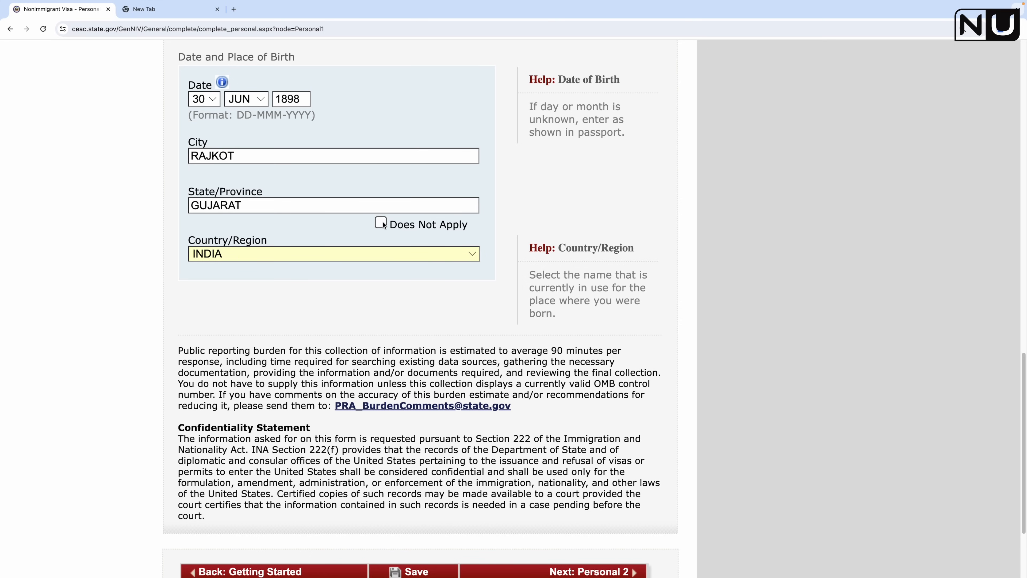
{"action": "left_click", "coordinate": [264, 198]}
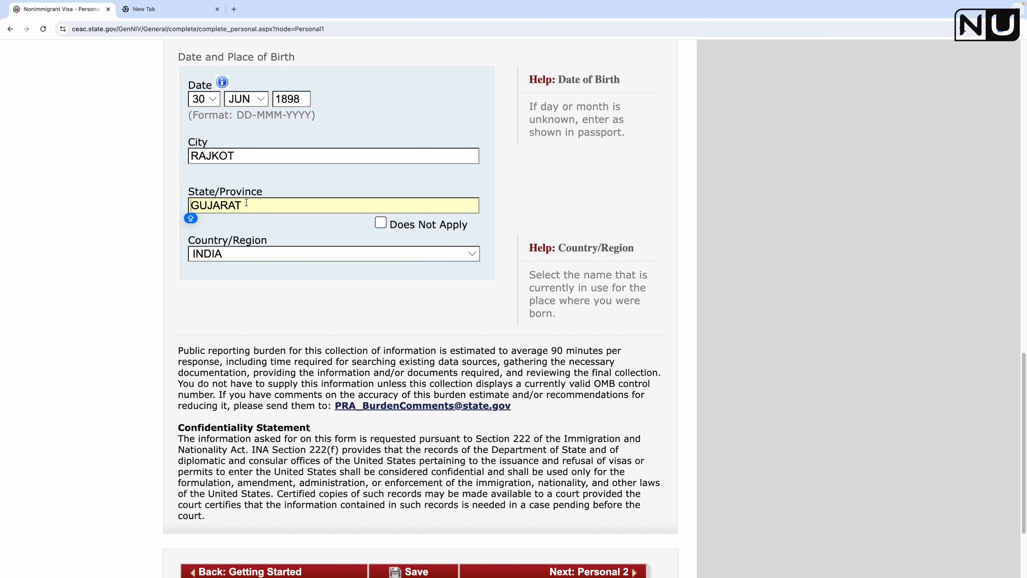
{"action": "scroll", "coordinate": [382, 360], "scroll_direction": "down", "scroll_amount": 2}
{"action": "scroll", "coordinate": [381, 359], "scroll_direction": "down", "scroll_amount": 2}
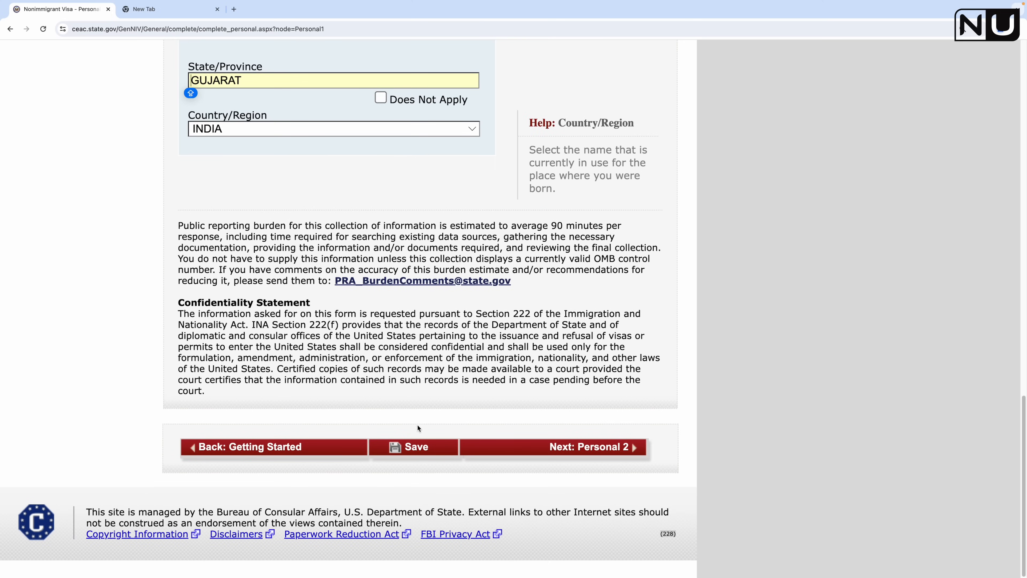
{"action": "scroll", "coordinate": [358, 243], "scroll_direction": "up", "scroll_amount": 2}
{"action": "scroll", "coordinate": [358, 243], "scroll_direction": "down", "scroll_amount": 2}
{"action": "left_click", "coordinate": [431, 450]}
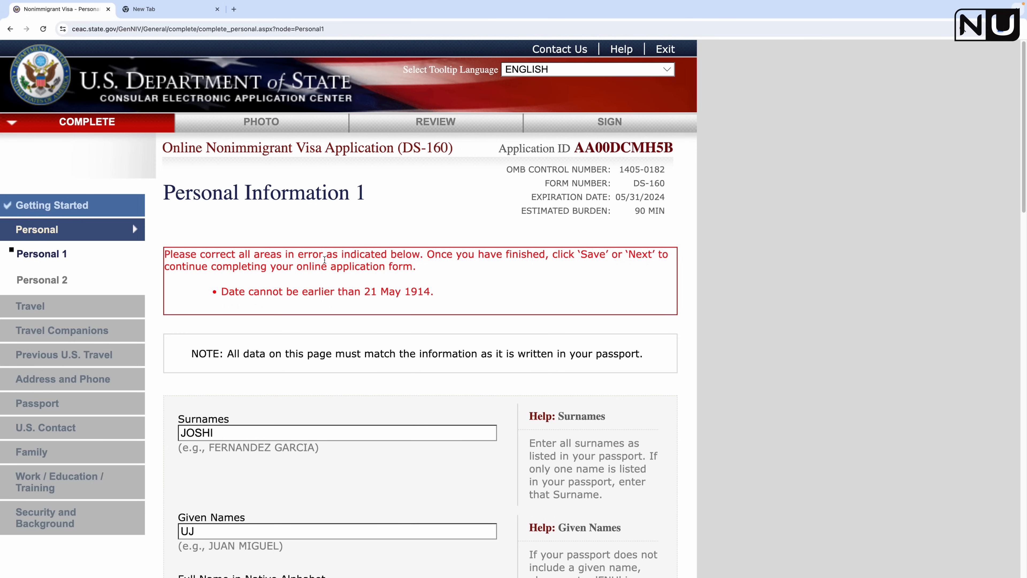
Step: Recheck the birth day, keeping it at 30
{"action": "scroll", "coordinate": [414, 424], "scroll_direction": "down", "scroll_amount": 15}
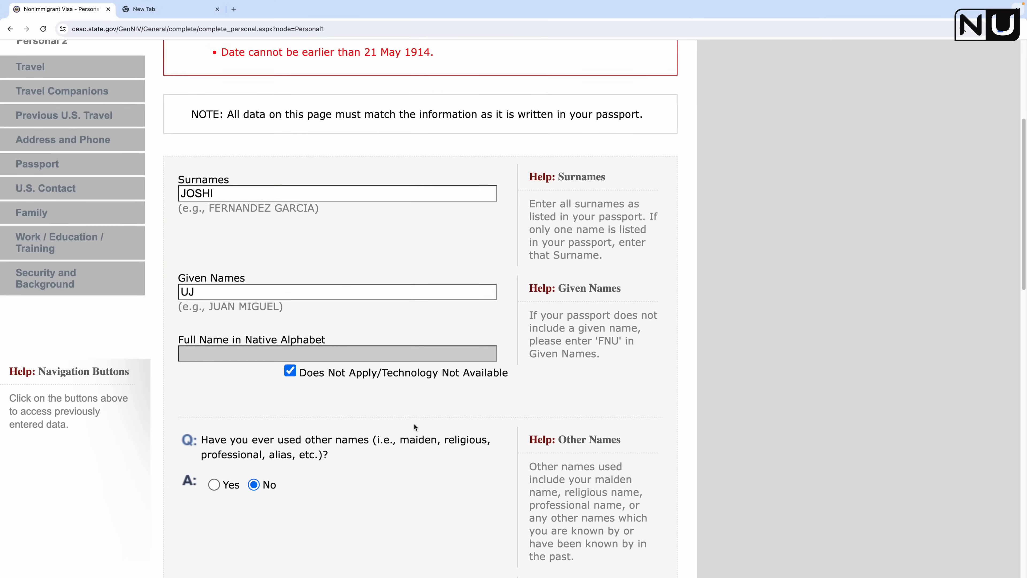
{"action": "scroll", "coordinate": [414, 424], "scroll_direction": "down", "scroll_amount": 3}
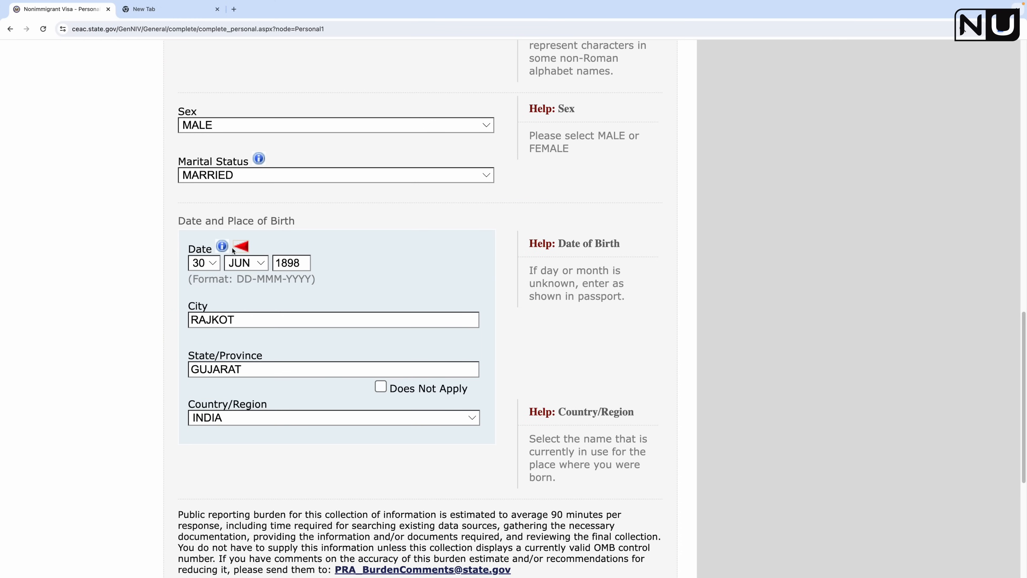
{"action": "left_click", "coordinate": [214, 263]}
{"action": "left_click", "coordinate": [200, 265]}
{"action": "scroll", "coordinate": [323, 283], "scroll_direction": "down", "scroll_amount": 5}
{"action": "scroll", "coordinate": [324, 318], "scroll_direction": "up", "scroll_amount": 10}
{"action": "scroll", "coordinate": [324, 318], "scroll_direction": "up", "scroll_amount": 10}
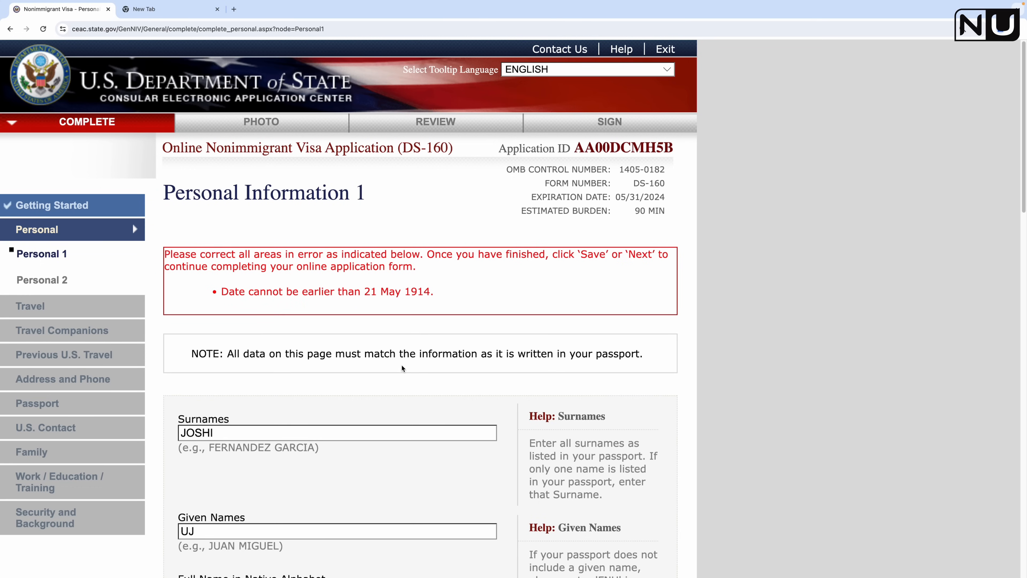
{"action": "scroll", "coordinate": [402, 367], "scroll_direction": "down", "scroll_amount": 15}
Step: Correct the birth year to 1989 and save the page
{"action": "left_click", "coordinate": [305, 215]}
{"action": "key", "text": "BackSpace"}
{"action": "key", "text": "BackSpace"}
{"action": "key", "text": "BackSpace"}
{"action": "key", "text": "BackSpace"}
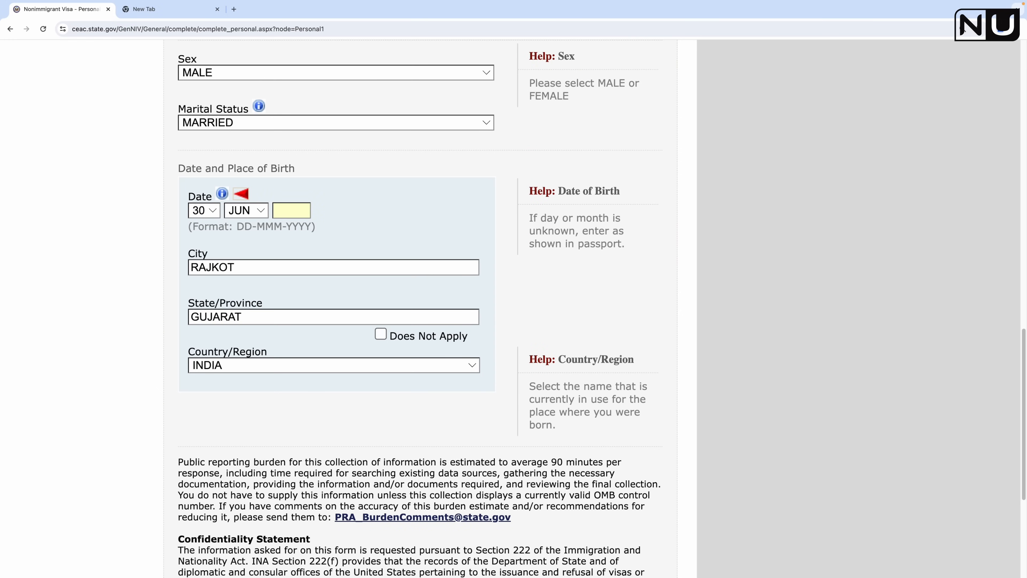
{"action": "type", "text": "1989"}
{"action": "left_click", "coordinate": [423, 199]}
{"action": "scroll", "coordinate": [423, 199], "scroll_direction": "down", "scroll_amount": 5}
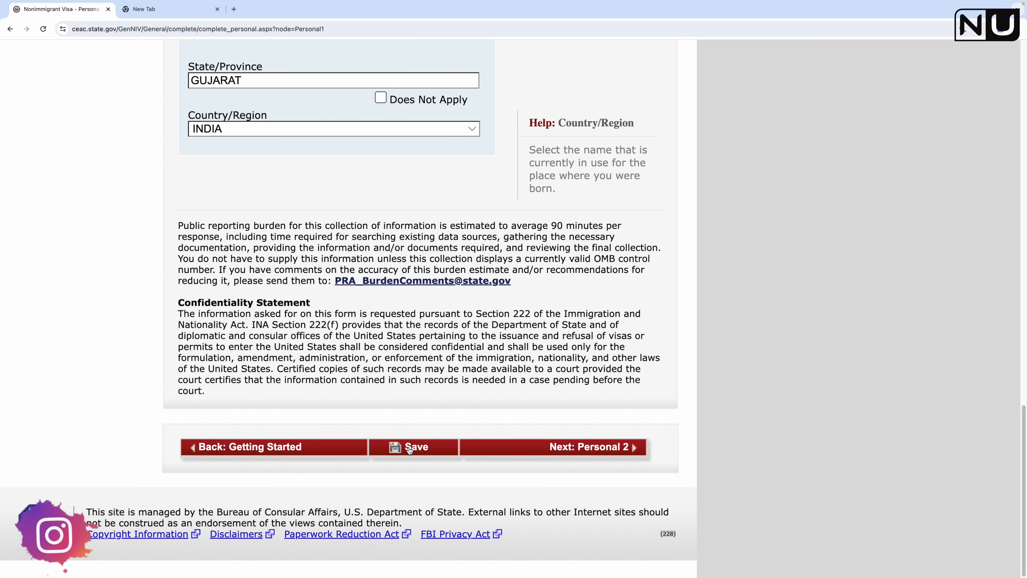
{"action": "left_click", "coordinate": [412, 384]}
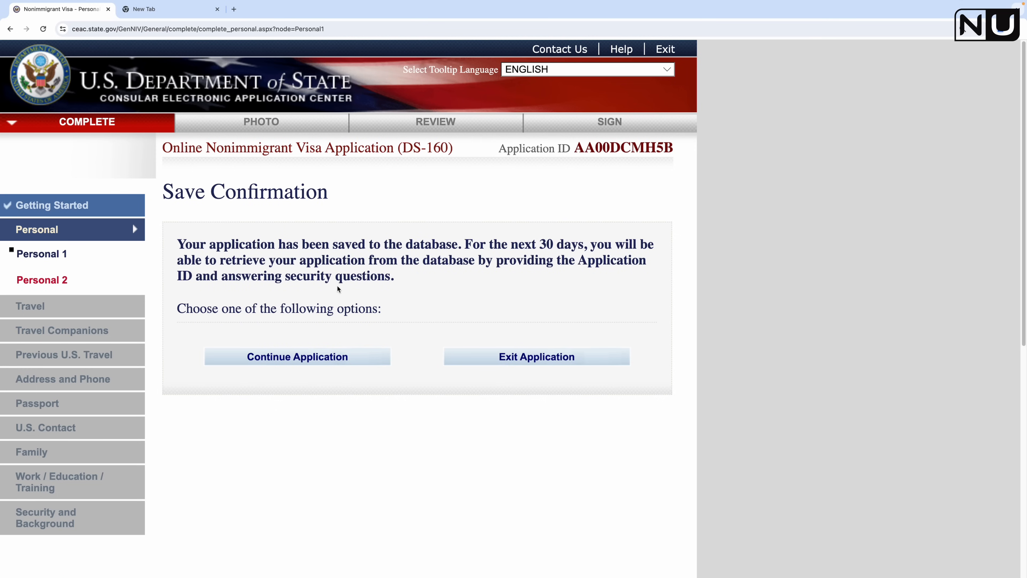
Step: Highlight 'next 30 days' in the save confirmation message
{"action": "left_click_drag", "start_coordinate": [511, 244], "coordinate": [582, 245]}
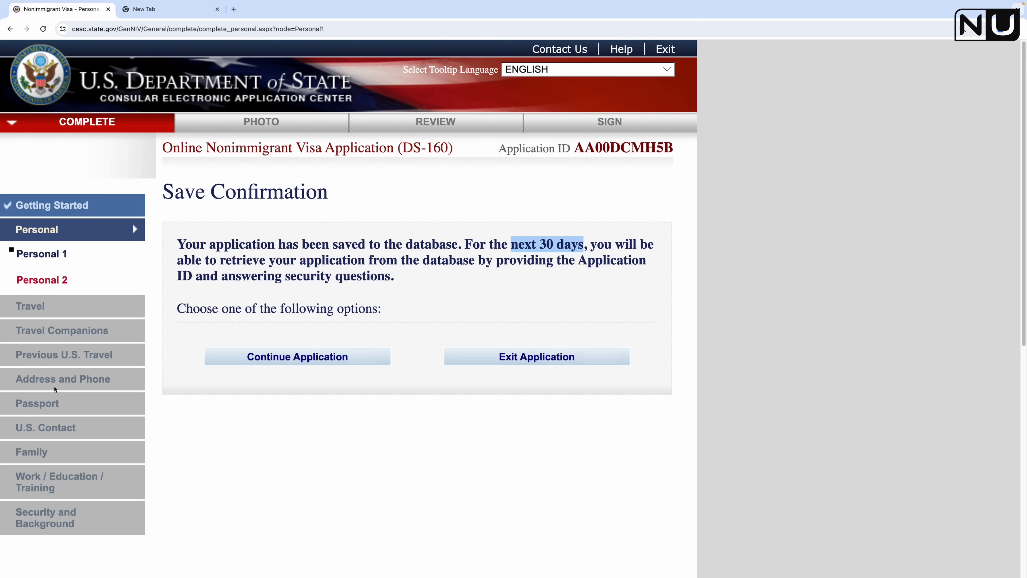
Step: Go back to the start page and choose CANADA, VANCOUVER as the application location
{"action": "left_click", "coordinate": [301, 360]}
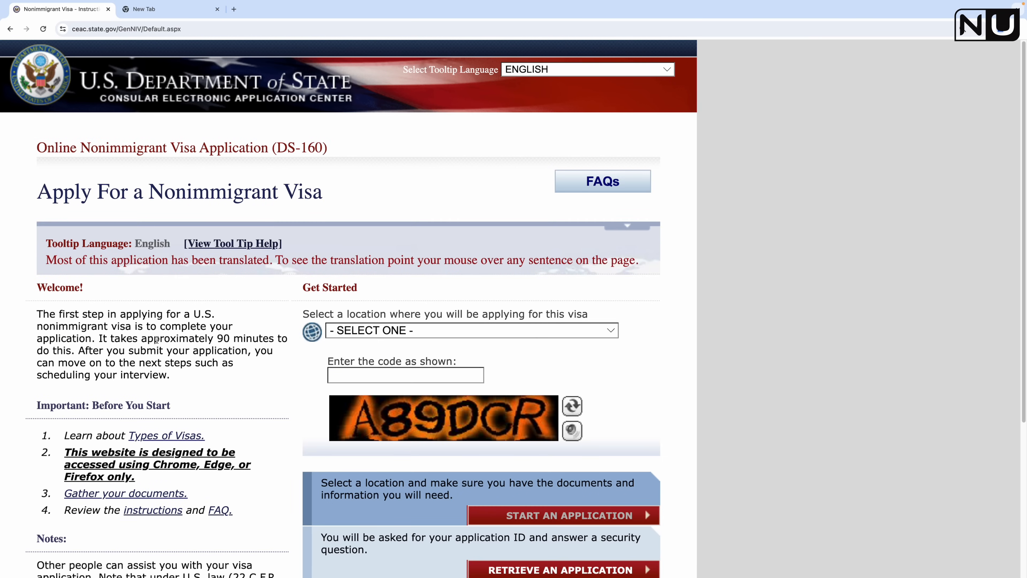
{"action": "scroll", "coordinate": [402, 333], "scroll_direction": "down", "scroll_amount": 5}
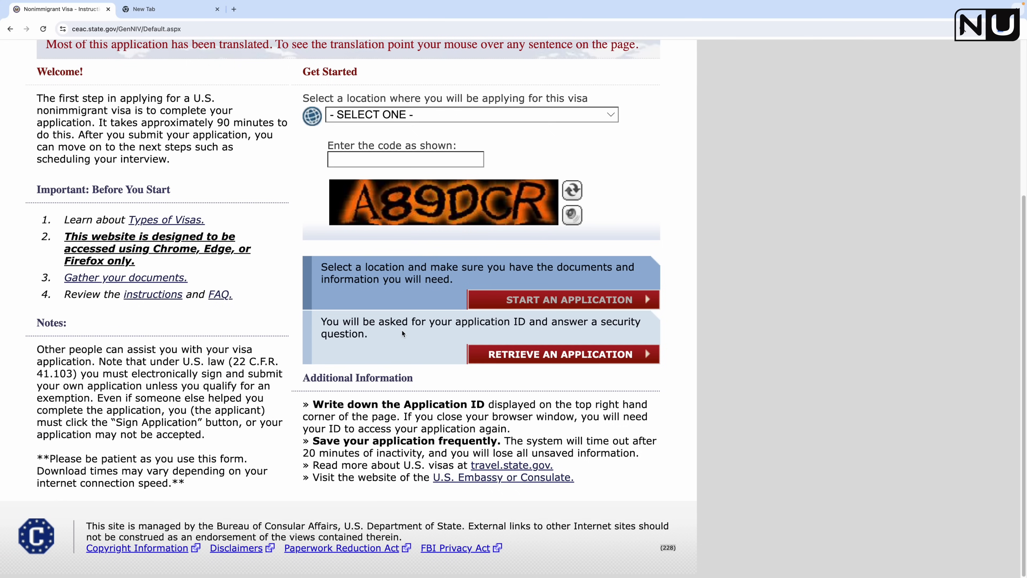
{"action": "scroll", "coordinate": [382, 405], "scroll_direction": "up", "scroll_amount": 1}
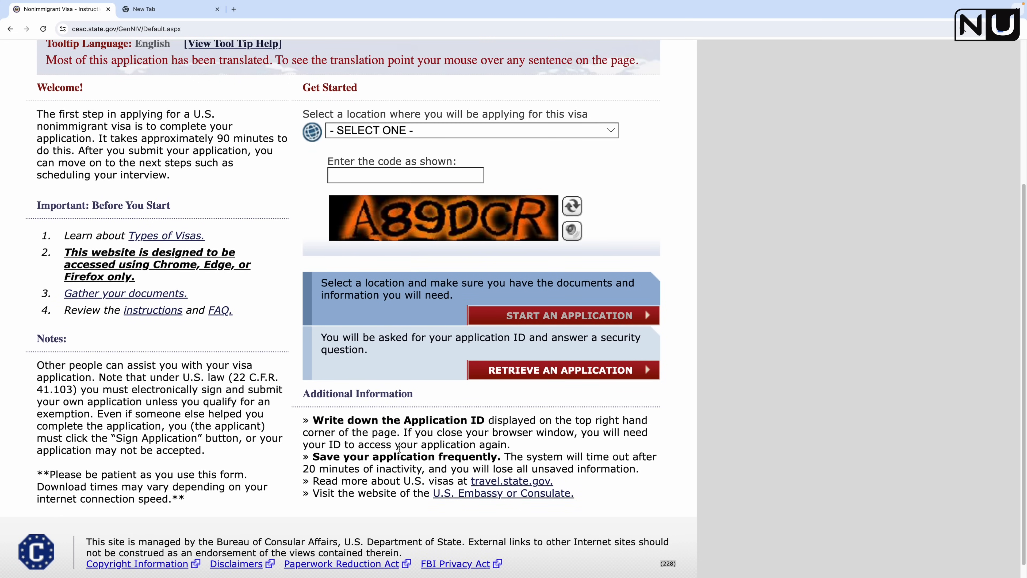
{"action": "scroll", "coordinate": [390, 450], "scroll_direction": "up", "scroll_amount": 4}
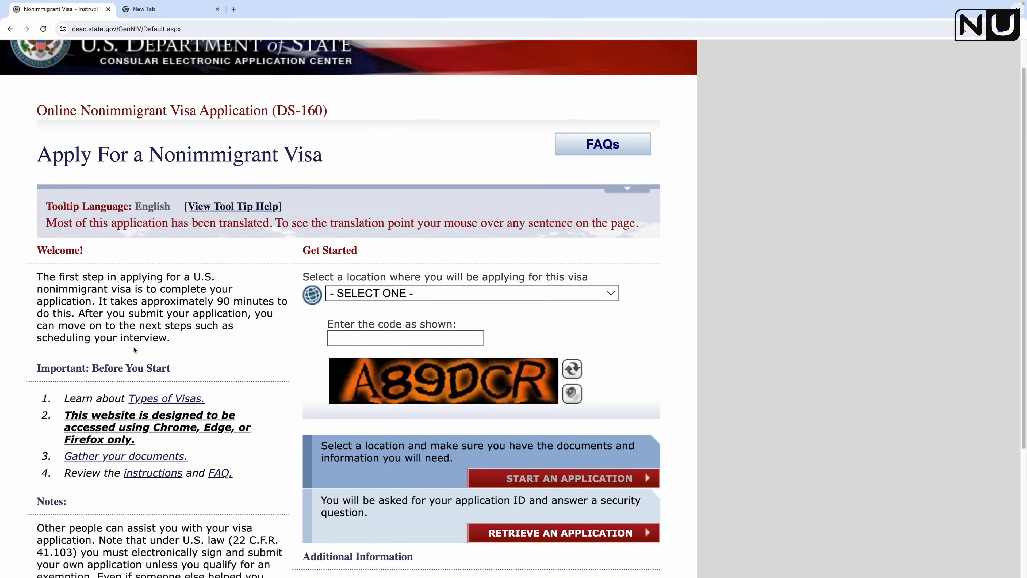
{"action": "scroll", "coordinate": [288, 312], "scroll_direction": "down", "scroll_amount": 4}
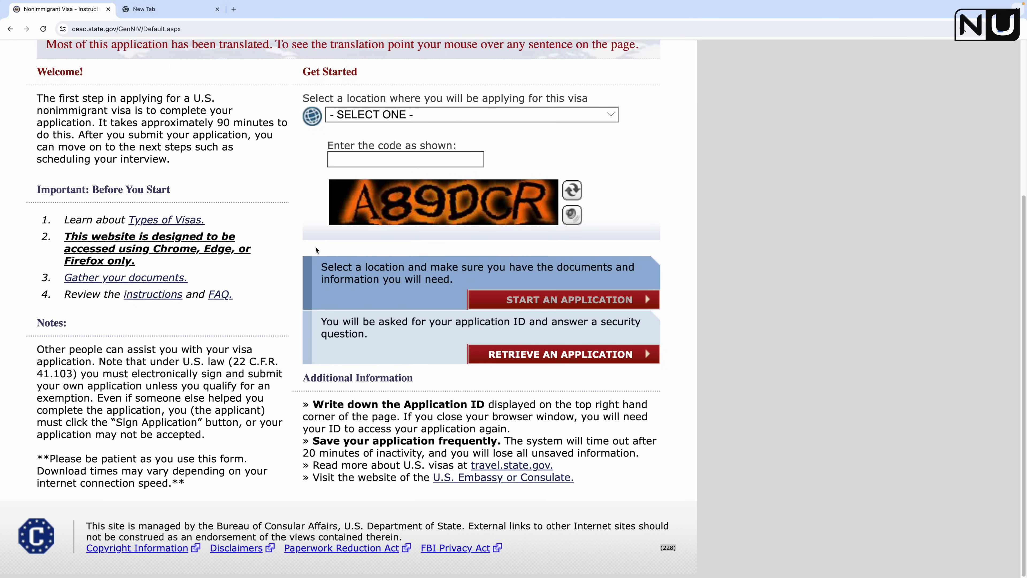
{"action": "left_click", "coordinate": [405, 118]}
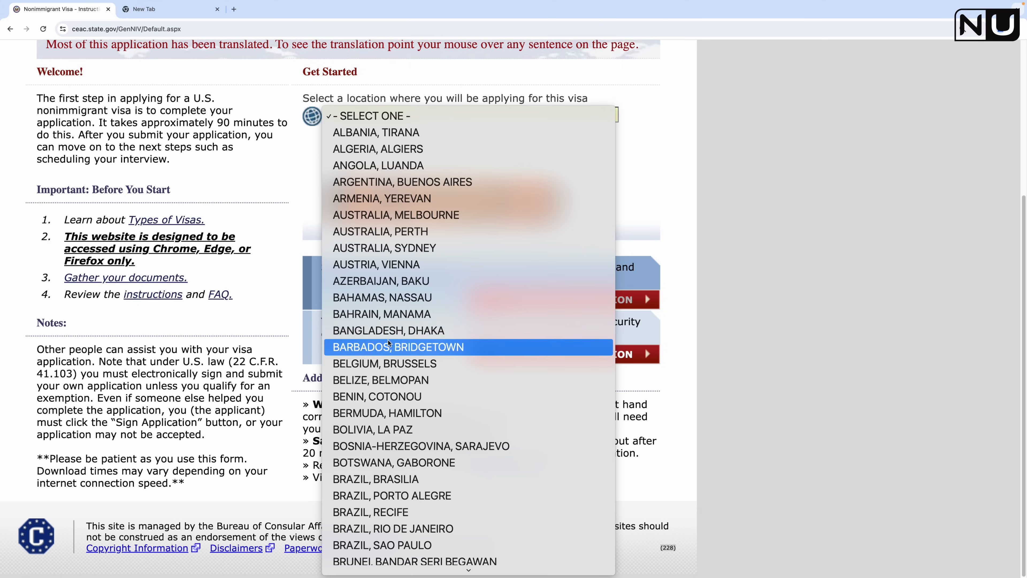
{"action": "scroll", "coordinate": [411, 498], "scroll_direction": "down", "scroll_amount": 6}
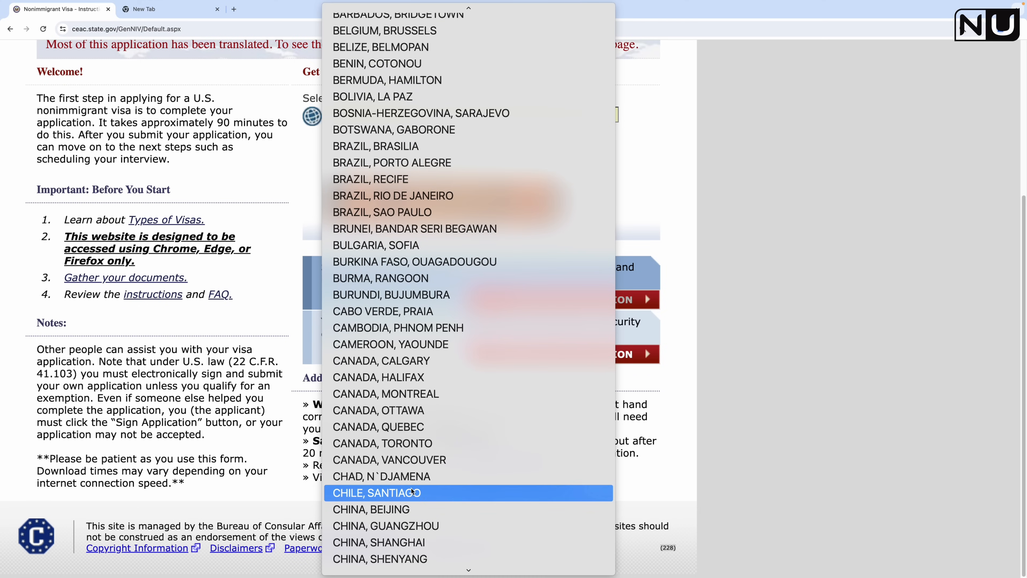
{"action": "left_click", "coordinate": [414, 460]}
Step: Enter the verification code and go to the Retrieve an Application page
{"action": "scroll", "coordinate": [391, 164], "scroll_direction": "up", "scroll_amount": 5}
{"action": "scroll", "coordinate": [465, 332], "scroll_direction": "down", "scroll_amount": 1}
{"action": "left_click", "coordinate": [420, 355]}
{"action": "type", "text": "H"}
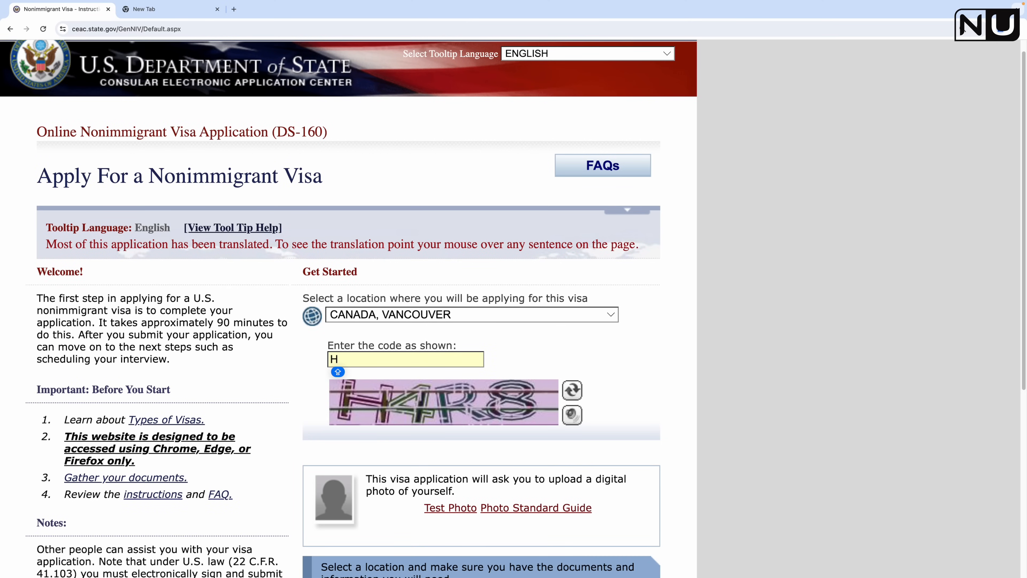
{"action": "type", "text": "4R8"}
{"action": "scroll", "coordinate": [456, 407], "scroll_direction": "down", "scroll_amount": 5}
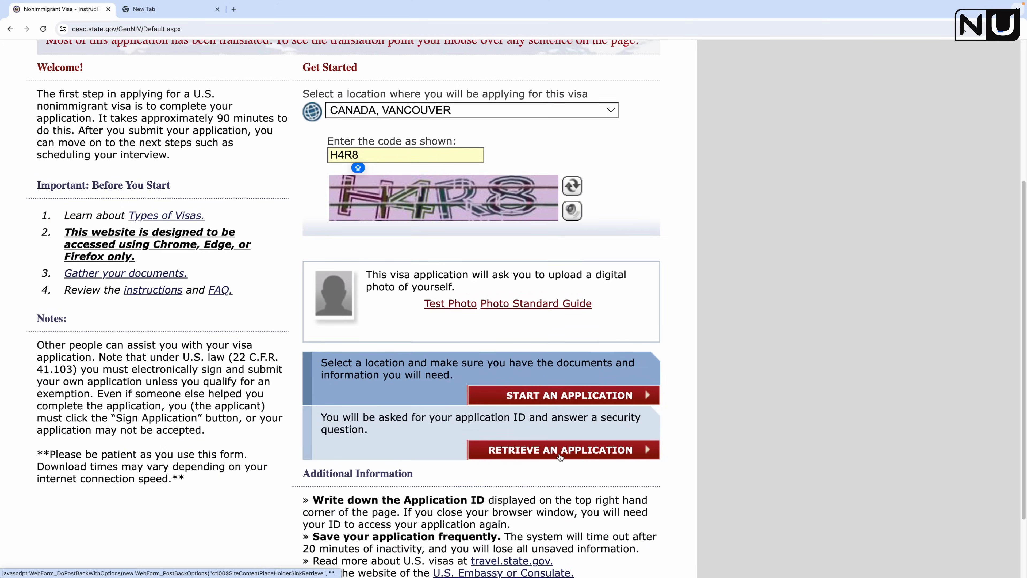
{"action": "left_click", "coordinate": [563, 450]}
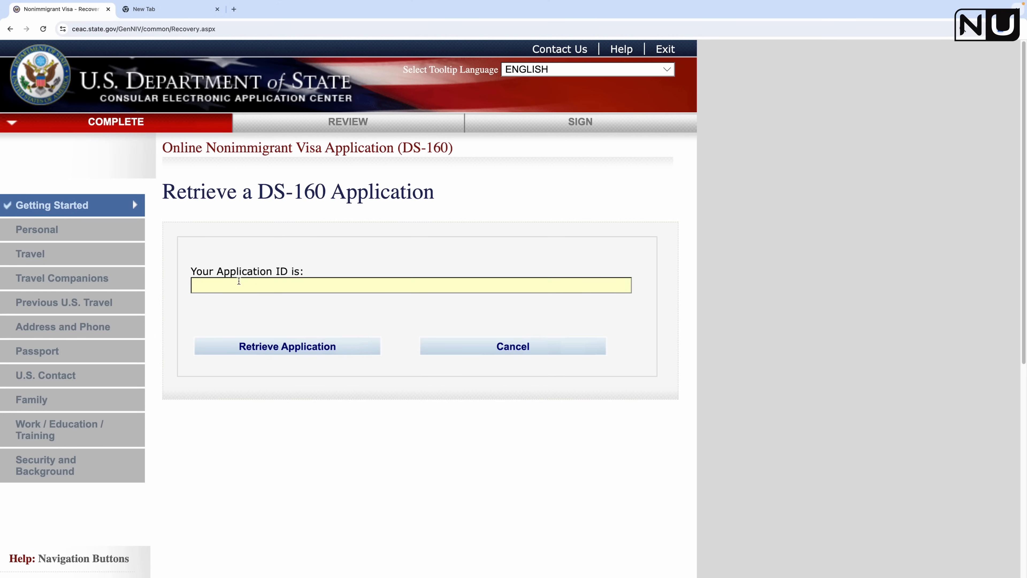
Step: Copy the saved application ID from the other tab into Application ID and submit it
{"action": "left_click", "coordinate": [162, 12]}
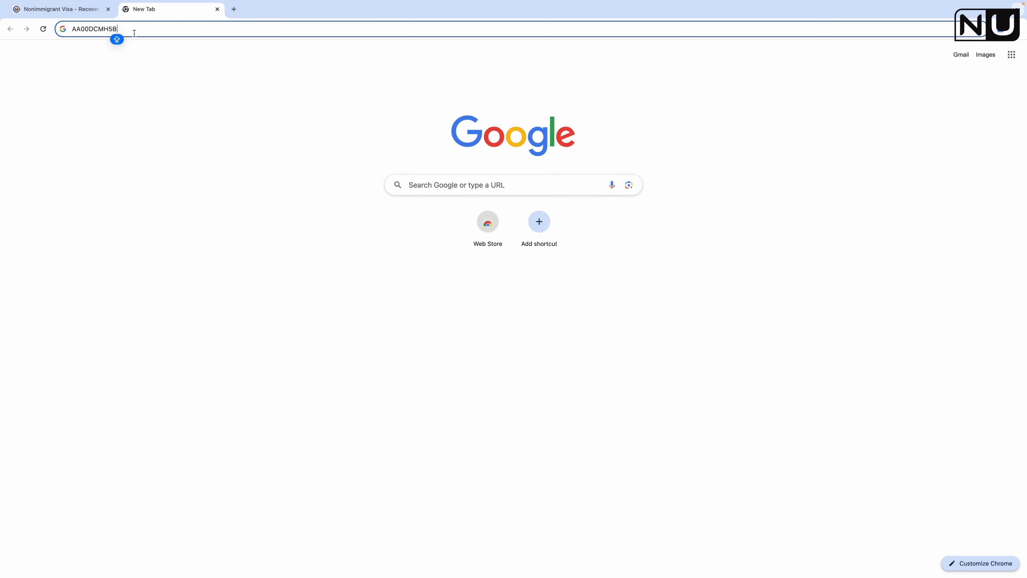
{"action": "left_click_drag", "start_coordinate": [118, 29], "coordinate": [71, 27]}
{"action": "key", "text": "super+c"}
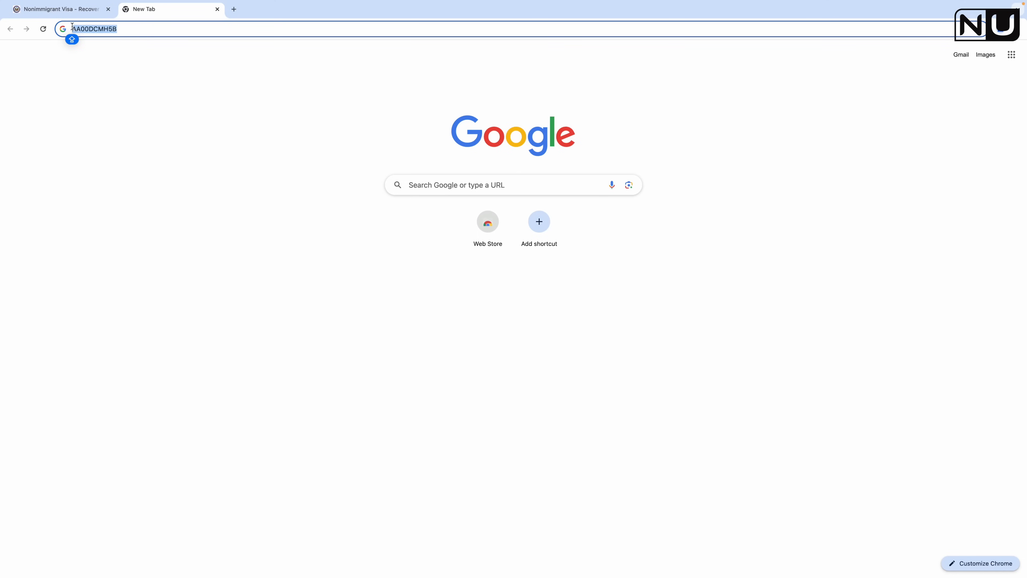
{"action": "left_click", "coordinate": [63, 8]}
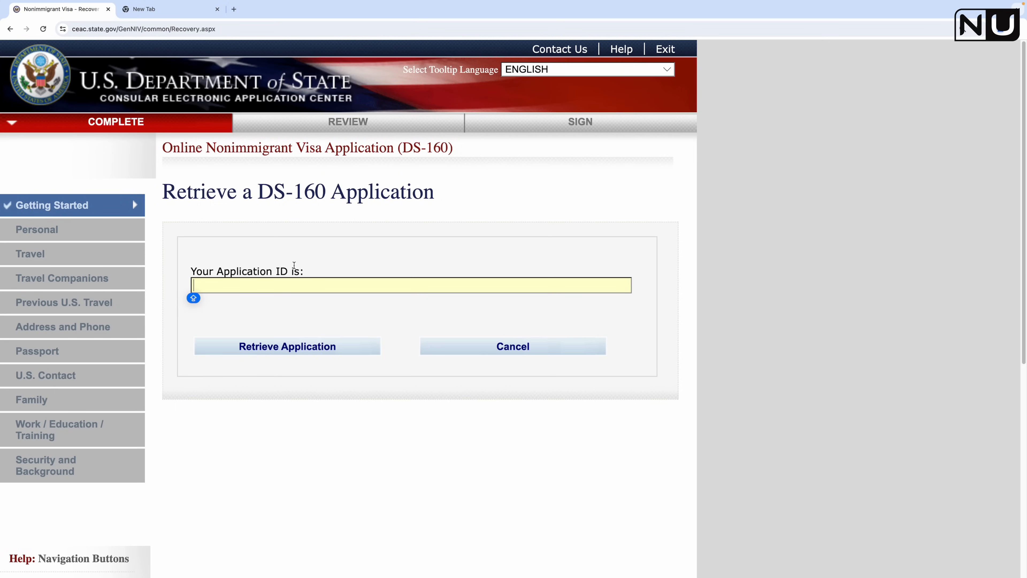
{"action": "key", "text": "super+v"}
{"action": "left_click", "coordinate": [327, 348]}
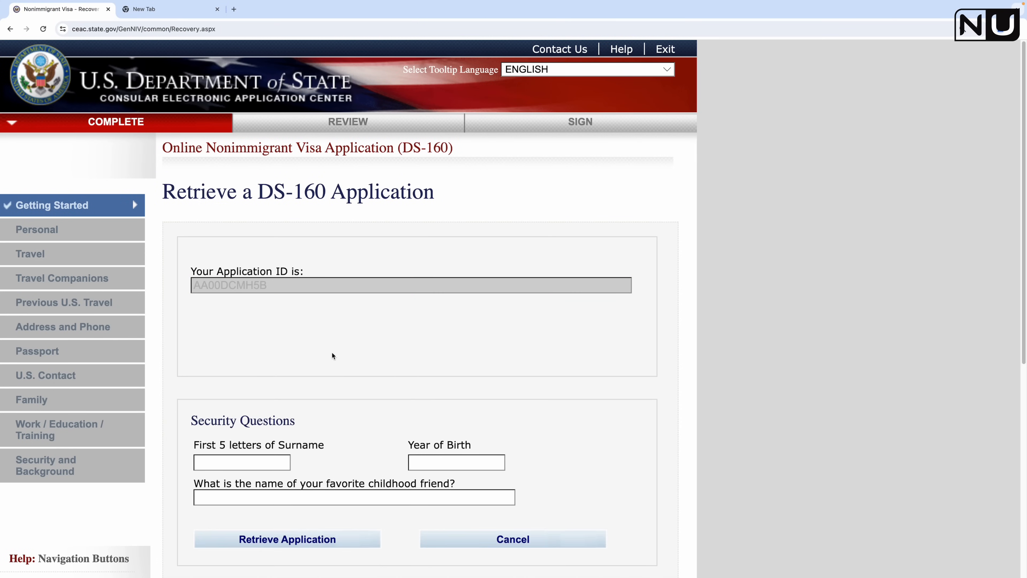
Step: Answer the surname, birth-year and childhood-friend security questions and retrieve the application
{"action": "scroll", "coordinate": [360, 399], "scroll_direction": "down", "scroll_amount": 2}
{"action": "left_click", "coordinate": [258, 394]}
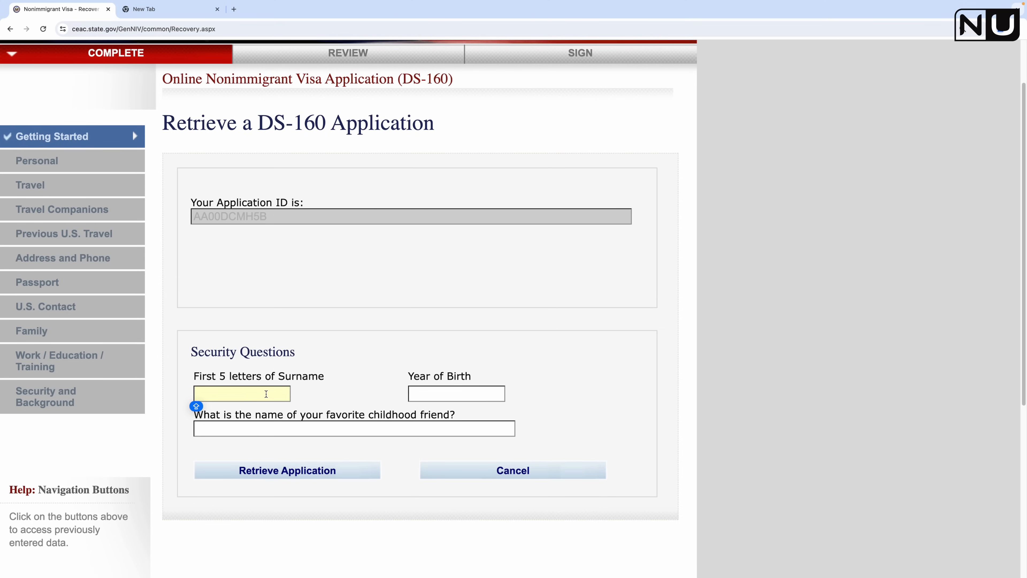
{"action": "type", "text": "JOSHI"}
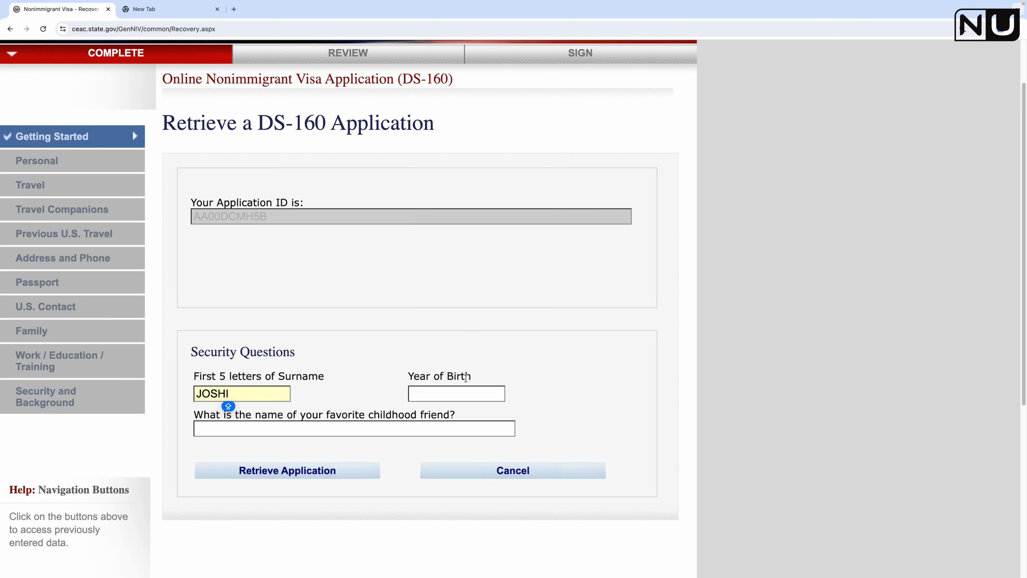
{"action": "left_click", "coordinate": [463, 398]}
{"action": "type", "text": "1989"}
{"action": "left_click", "coordinate": [419, 431]}
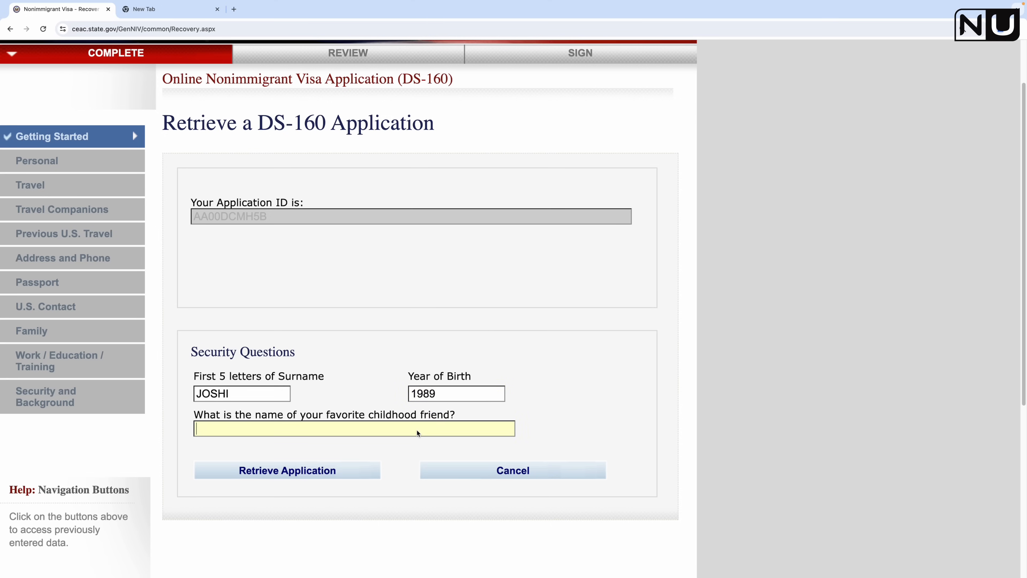
{"action": "left_click", "coordinate": [318, 479]}
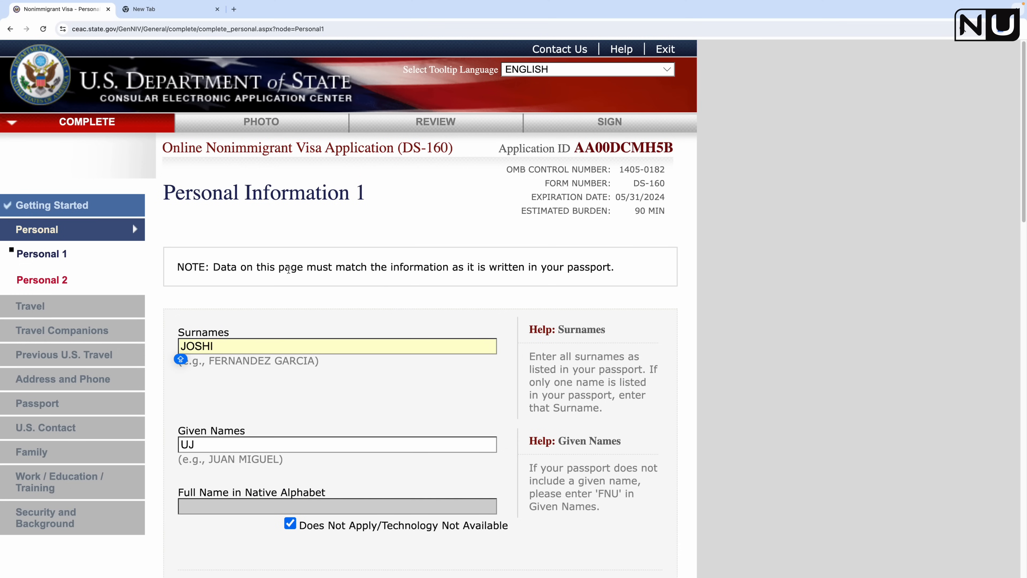
Step: Save the reopened Personal Information 1 page and continue to Personal Information 2
{"action": "scroll", "coordinate": [335, 399], "scroll_direction": "down", "scroll_amount": 20}
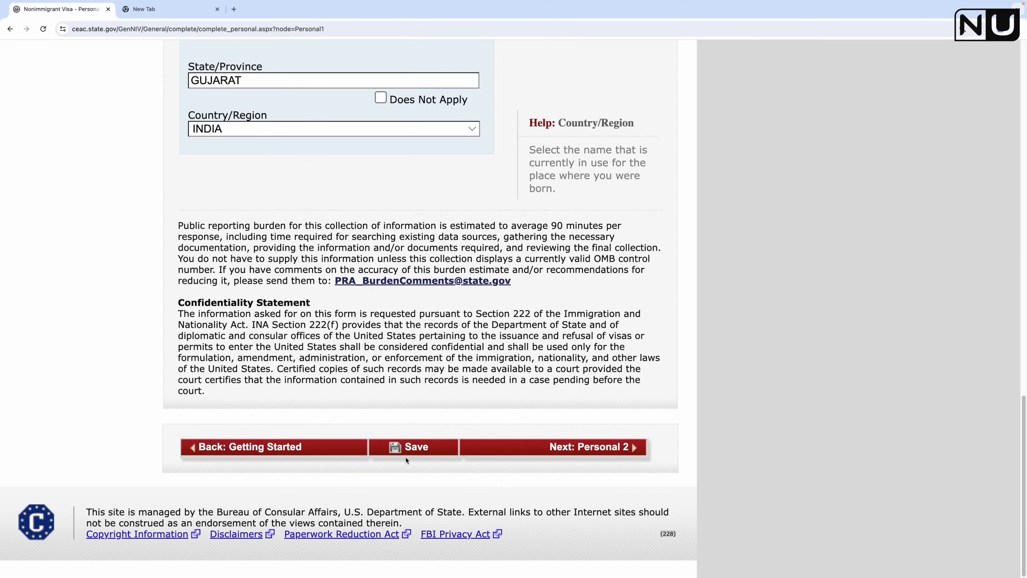
{"action": "left_click", "coordinate": [414, 449]}
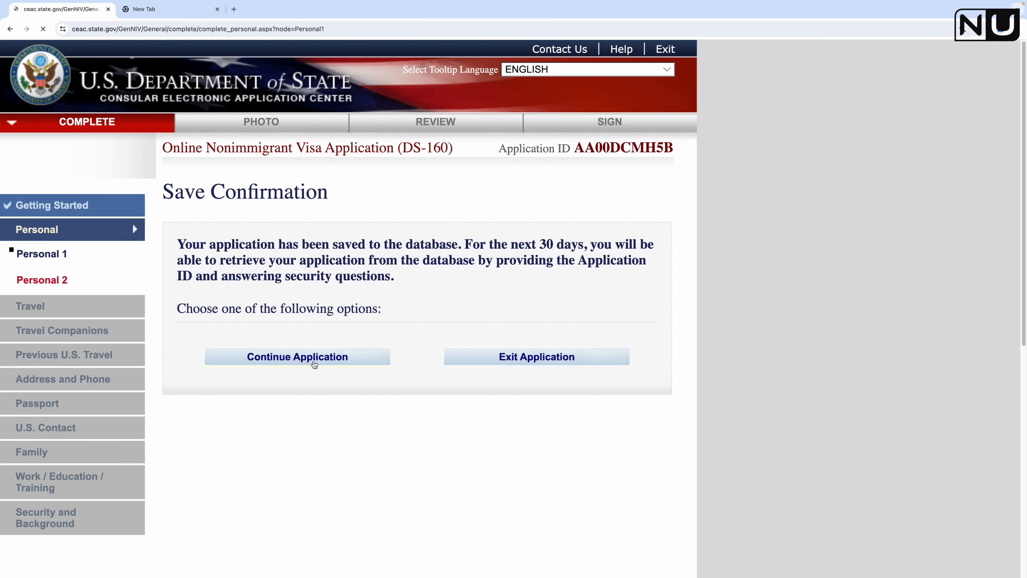
{"action": "left_click", "coordinate": [314, 358]}
{"action": "scroll", "coordinate": [395, 431], "scroll_direction": "down", "scroll_amount": 12}
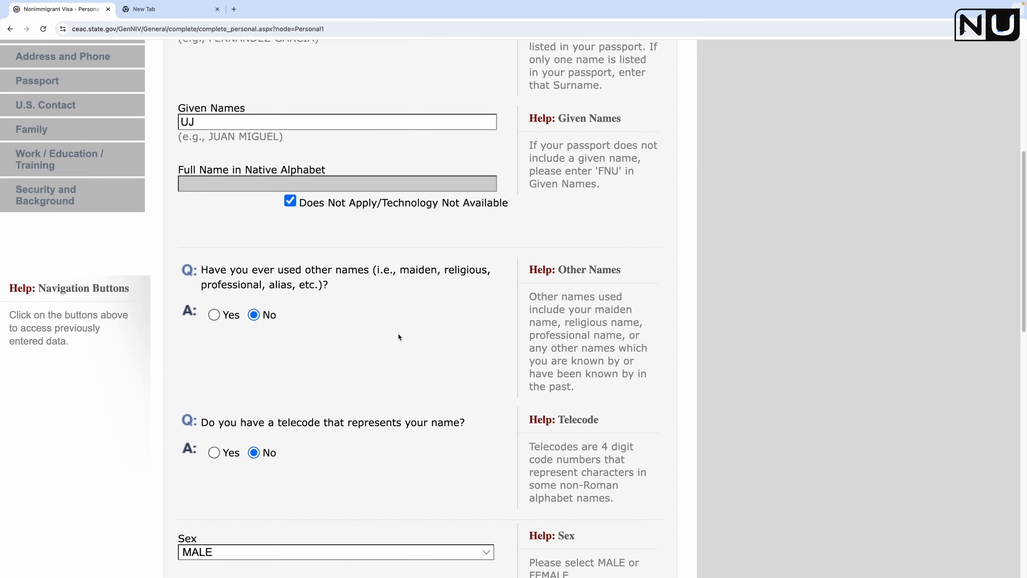
{"action": "scroll", "coordinate": [337, 279], "scroll_direction": "up", "scroll_amount": 10}
{"action": "scroll", "coordinate": [338, 283], "scroll_direction": "down", "scroll_amount": 20}
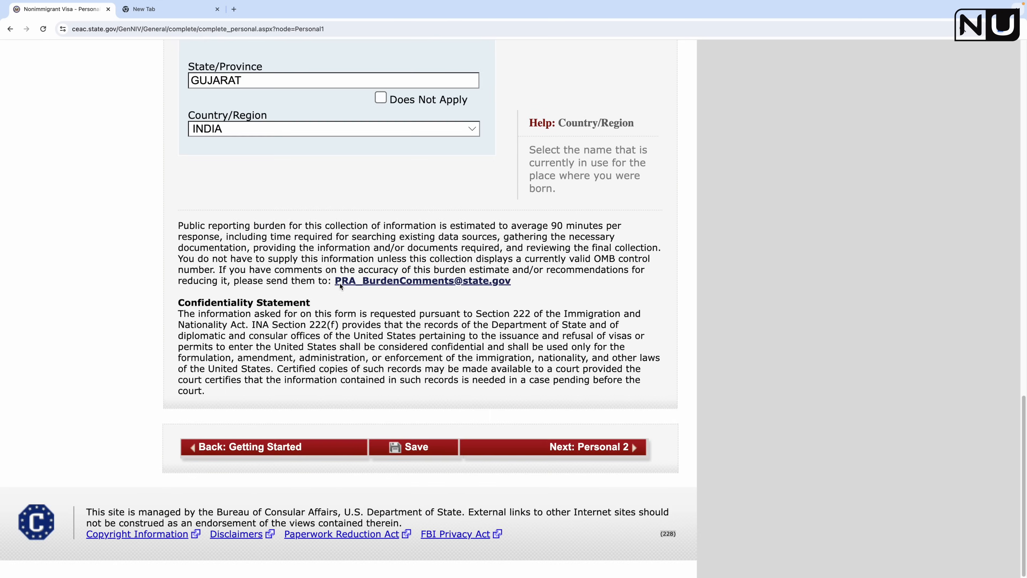
{"action": "left_click", "coordinate": [581, 449]}
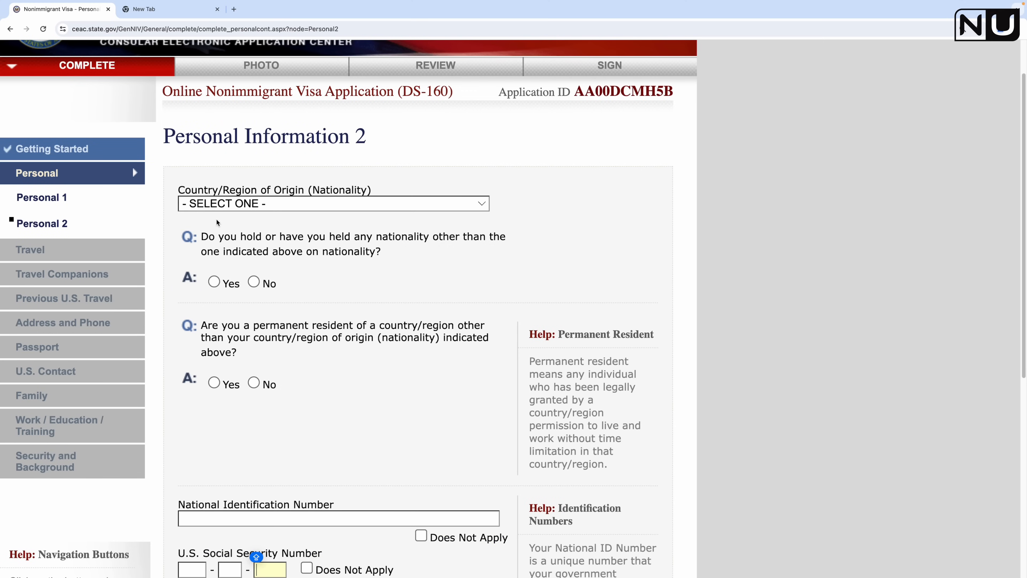
Step: Set nationality to INDIA with No for holding another nationality
{"action": "left_click", "coordinate": [285, 204]}
{"action": "type", "text": "india"}
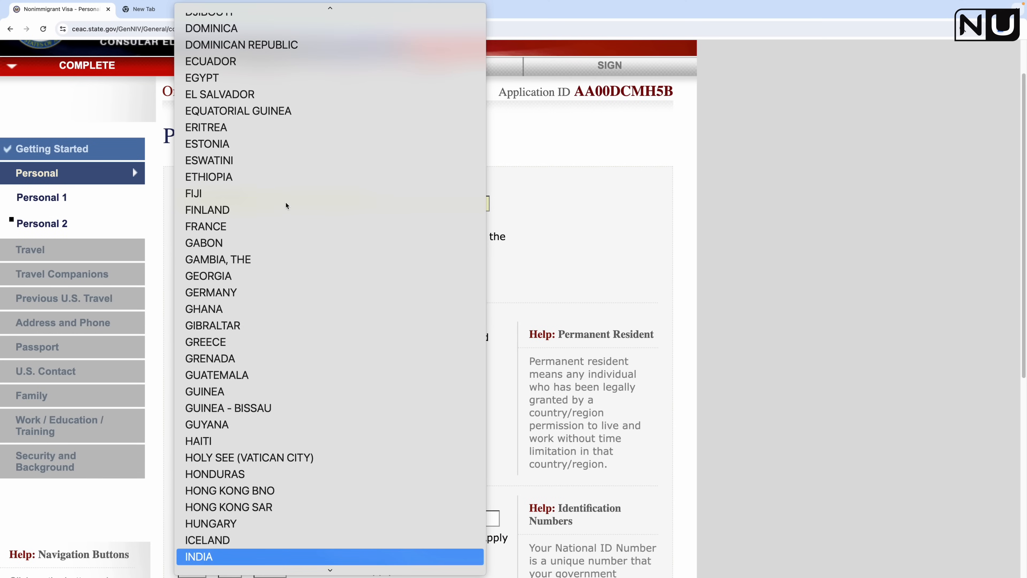
{"action": "key", "text": "Return"}
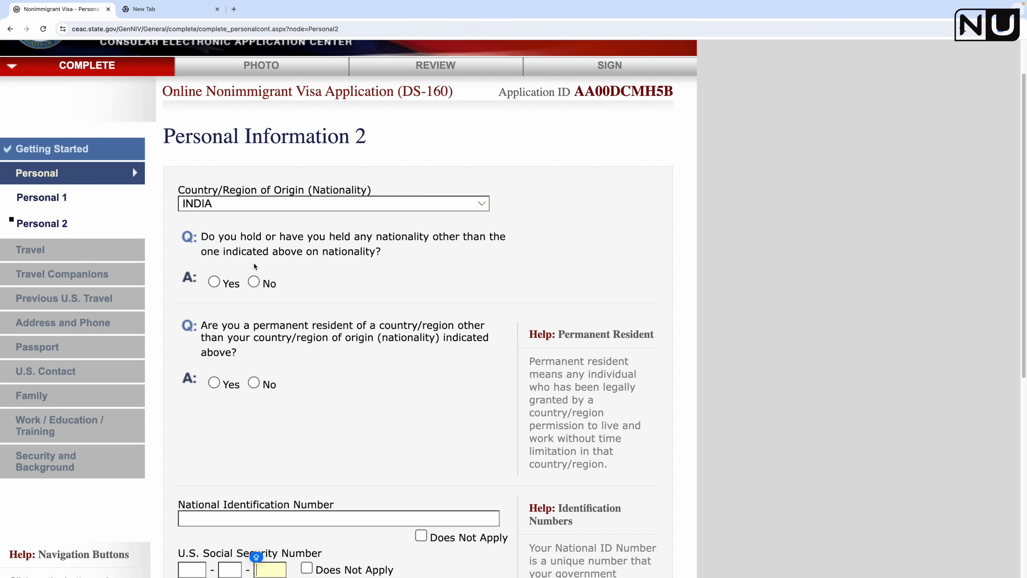
{"action": "left_click", "coordinate": [253, 282]}
Step: Answer Yes to permanent residence elsewhere and choose CANADA as that country
{"action": "scroll", "coordinate": [316, 303], "scroll_direction": "down", "scroll_amount": 5}
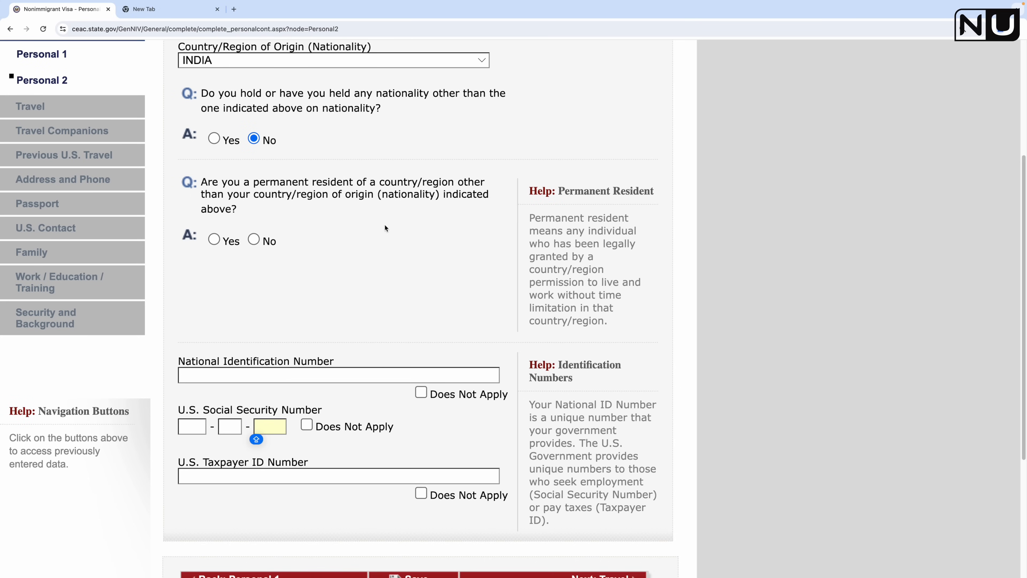
{"action": "left_click", "coordinate": [231, 242]}
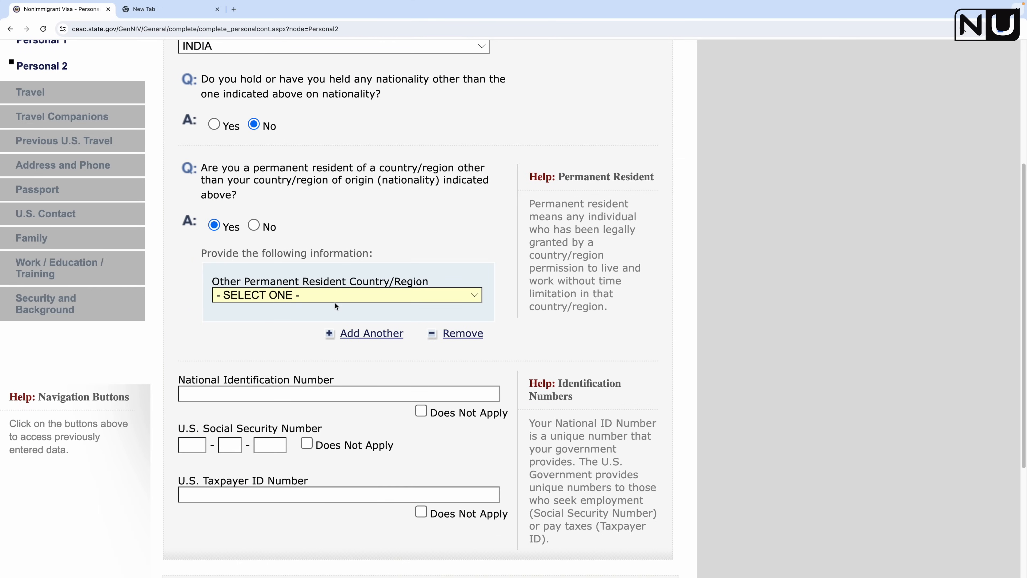
{"action": "left_click", "coordinate": [295, 296]}
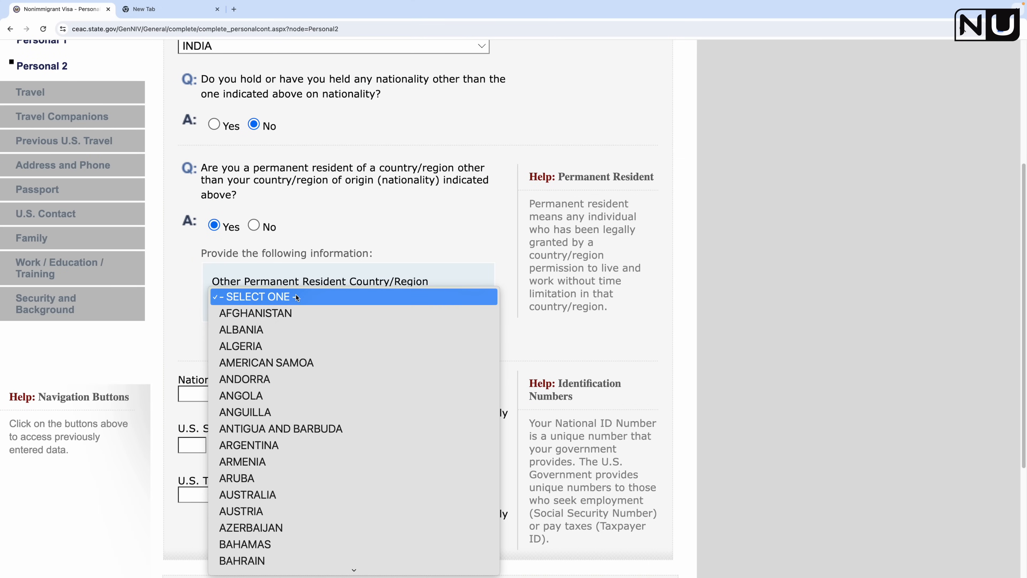
{"action": "key", "text": "c"}
{"action": "scroll", "coordinate": [324, 384], "scroll_direction": "down", "scroll_amount": 1}
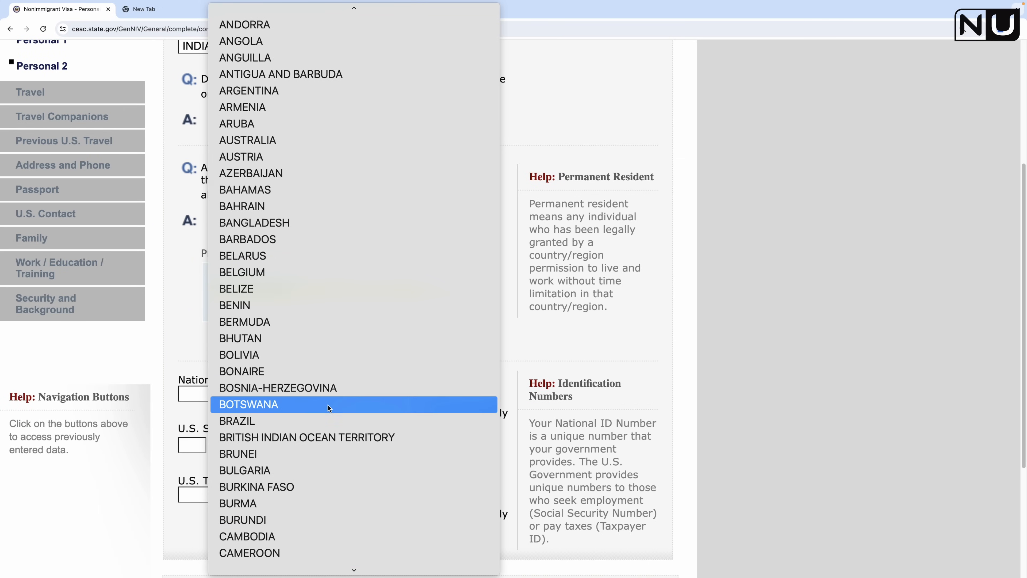
{"action": "scroll", "coordinate": [317, 494], "scroll_direction": "down", "scroll_amount": 1}
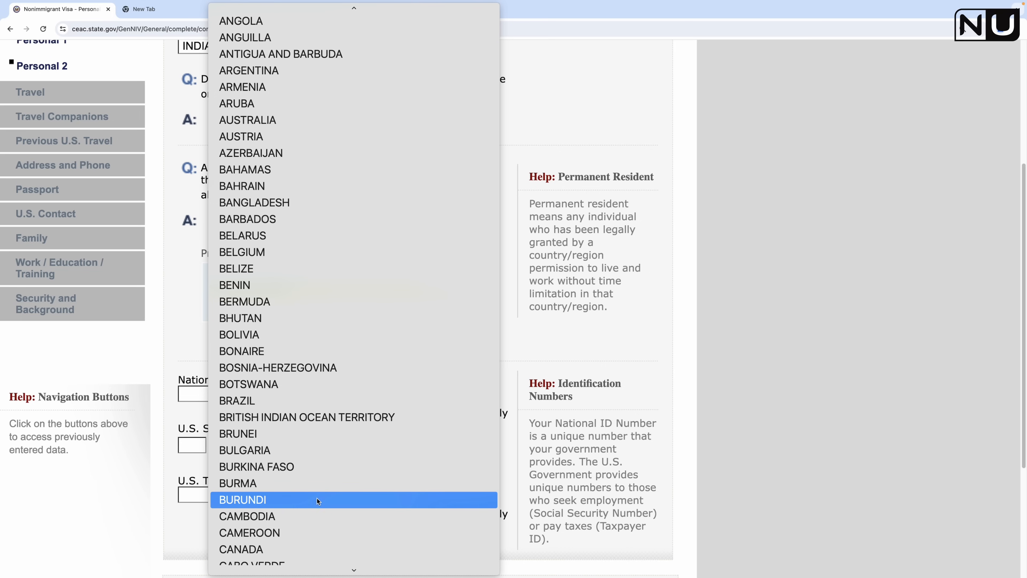
{"action": "left_click", "coordinate": [304, 544]}
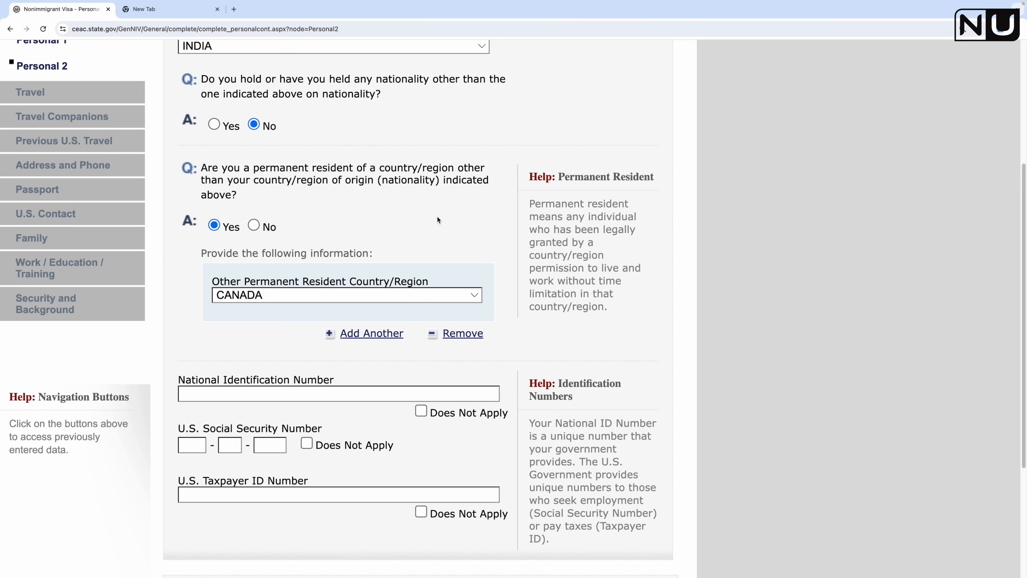
{"action": "scroll", "coordinate": [380, 203], "scroll_direction": "down", "scroll_amount": 1}
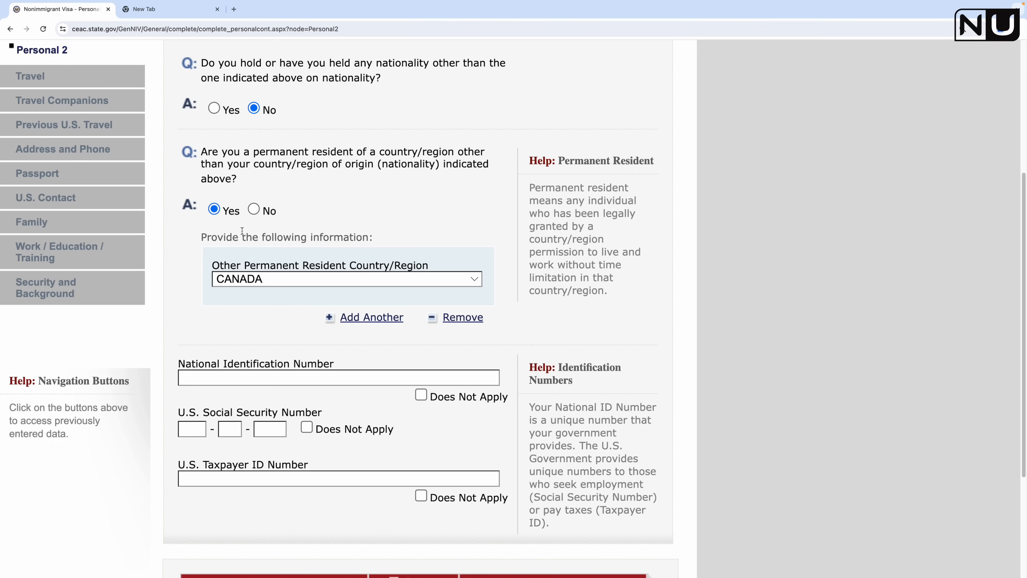
Step: Enter the applicant's national identification number
{"action": "scroll", "coordinate": [273, 340], "scroll_direction": "down", "scroll_amount": 2}
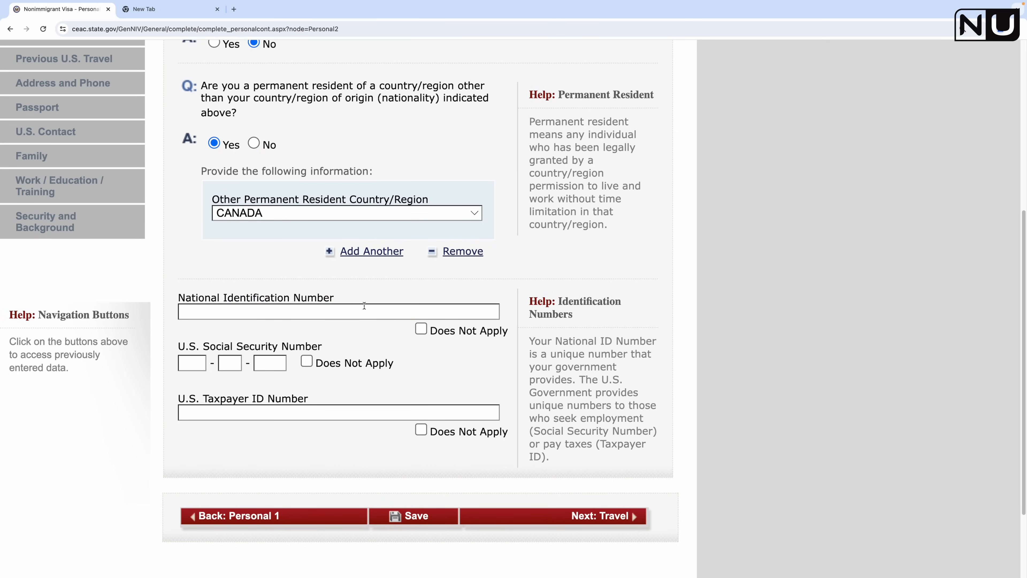
{"action": "left_click", "coordinate": [259, 311]}
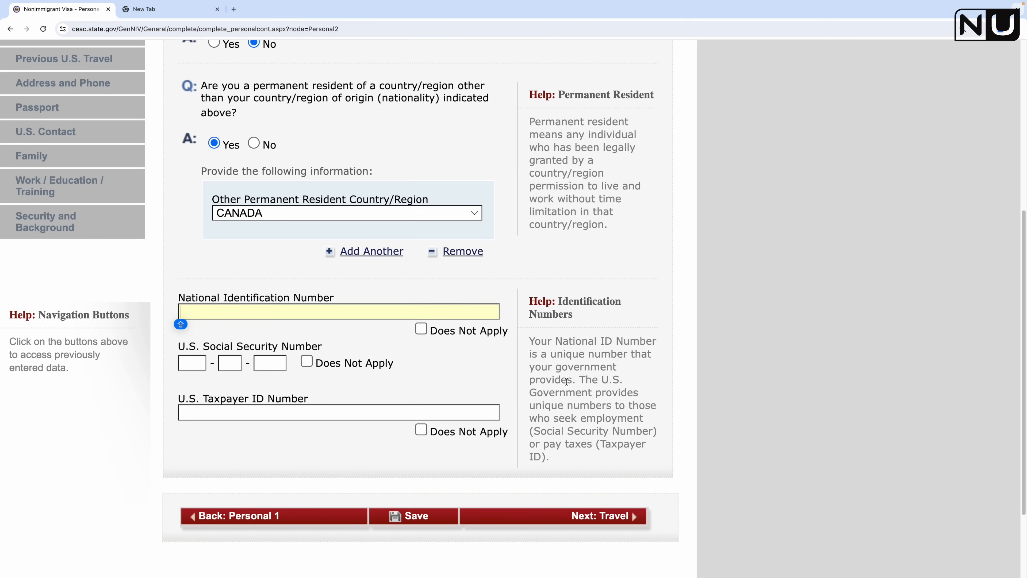
{"action": "left_click_drag", "start_coordinate": [529, 343], "coordinate": [576, 381]}
{"action": "left_click", "coordinate": [593, 366]}
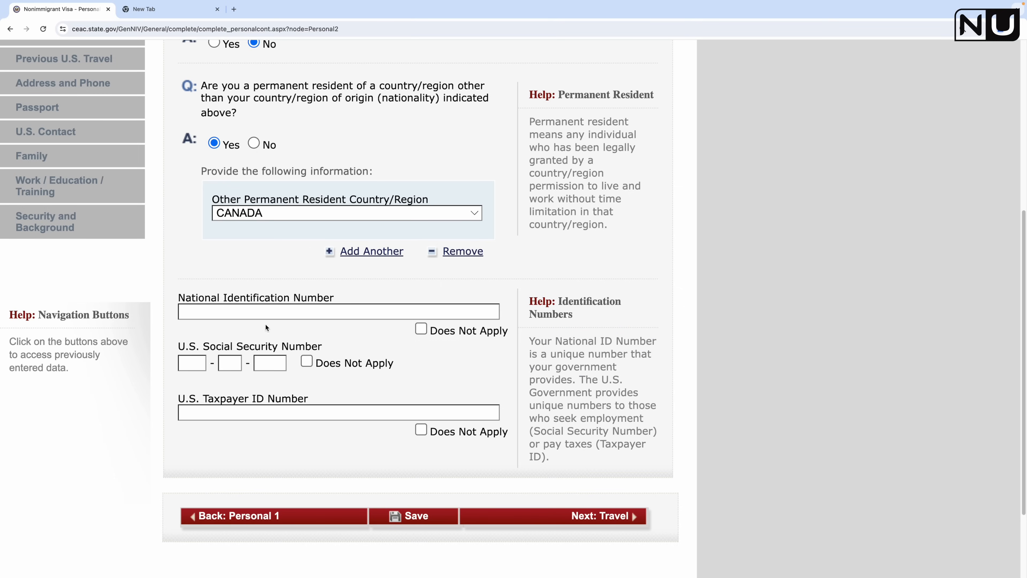
{"action": "left_click", "coordinate": [235, 312]}
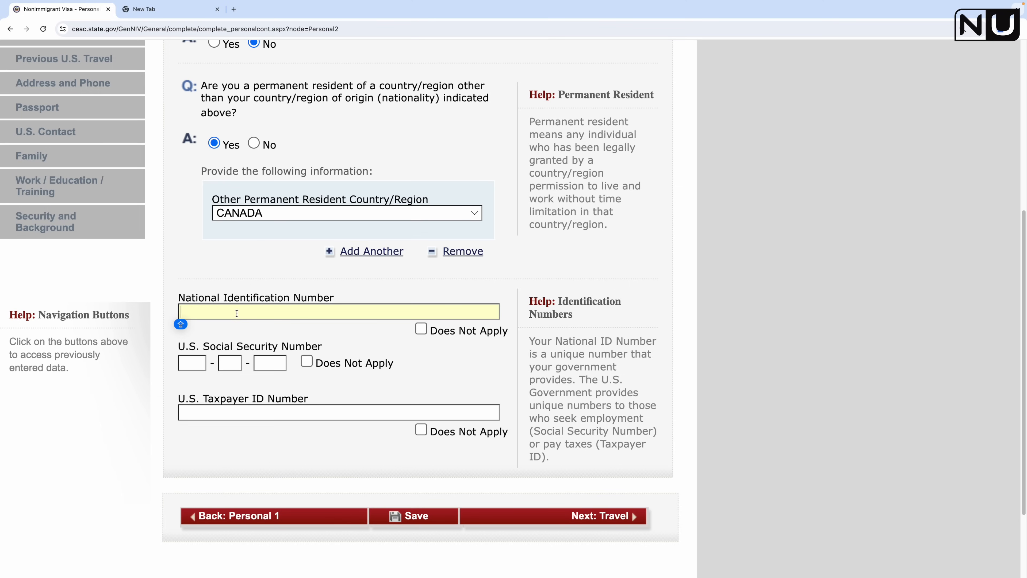
{"action": "type", "text": "1234"}
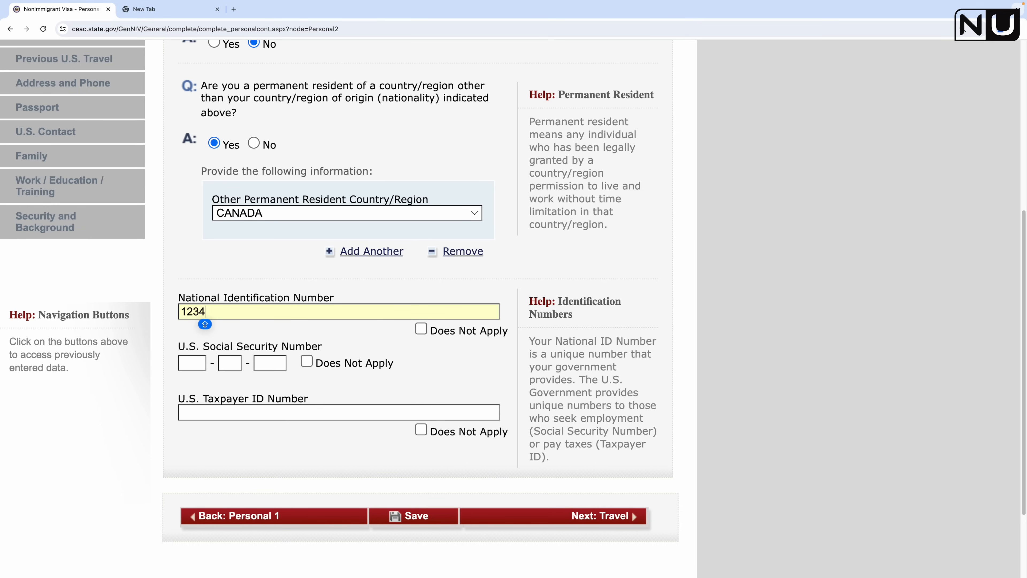
{"action": "type", "text": "12341234"}
{"action": "key", "text": "Caps_Lock"}
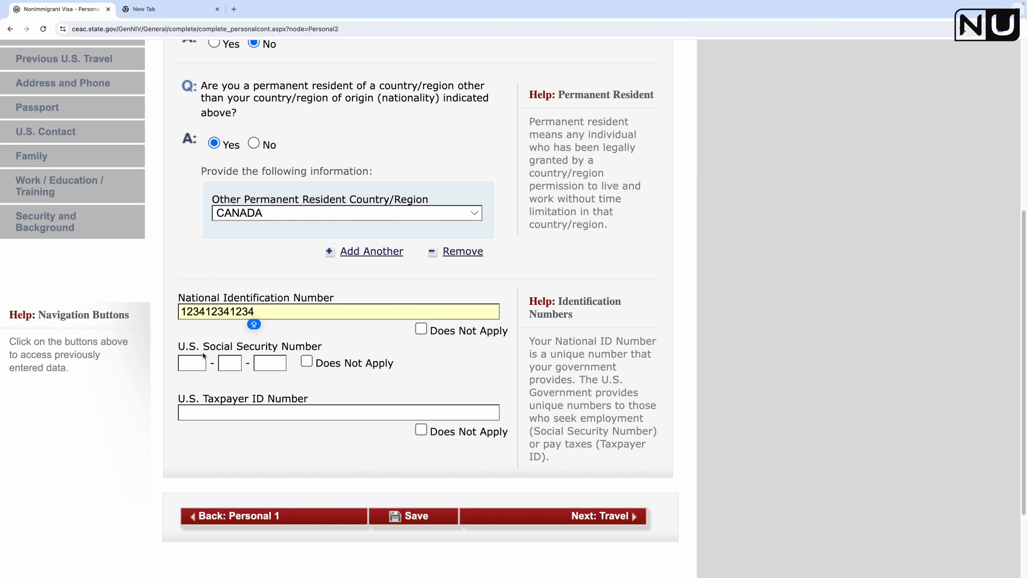
Step: Mark the U.S. Social Security Number and Taxpayer ID as Does Not Apply
{"action": "left_click", "coordinate": [307, 360]}
{"action": "scroll", "coordinate": [405, 372], "scroll_direction": "down", "scroll_amount": 2}
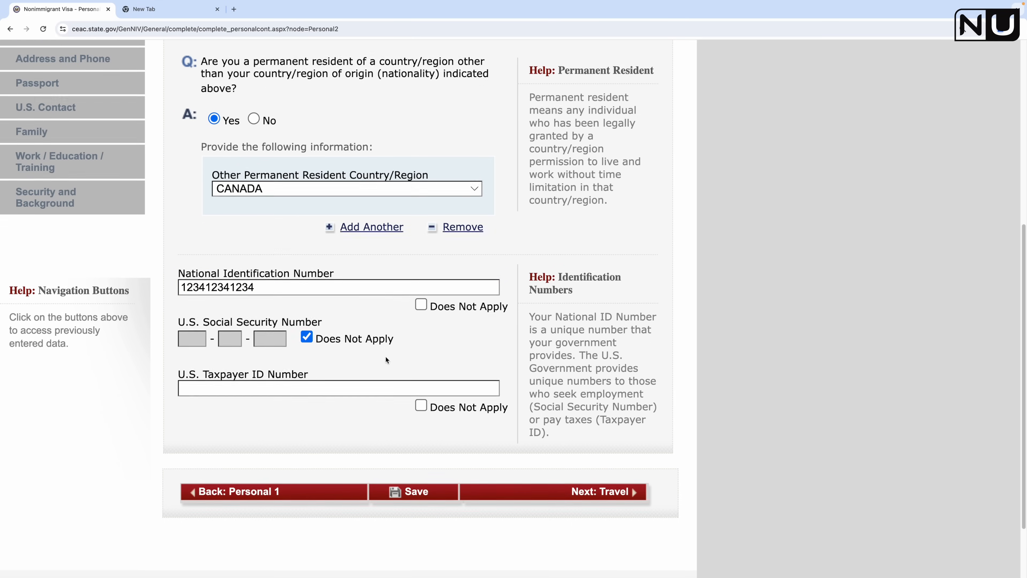
{"action": "scroll", "coordinate": [385, 358], "scroll_direction": "down", "scroll_amount": 3}
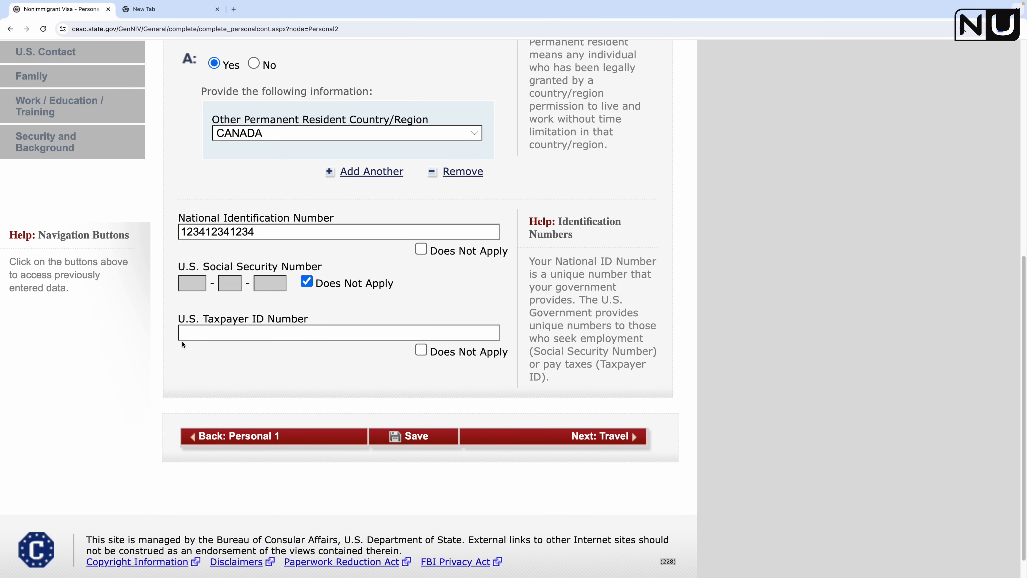
{"action": "left_click", "coordinate": [421, 351]}
Step: Save Personal Information 2 and continue to the Travel Information page
{"action": "left_click", "coordinate": [423, 439]}
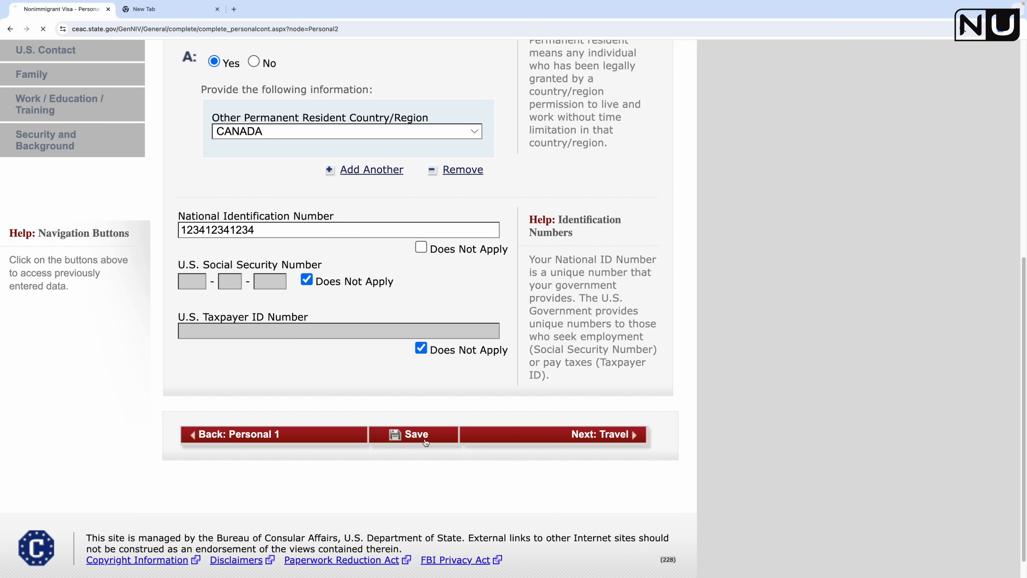
{"action": "left_click", "coordinate": [289, 361]}
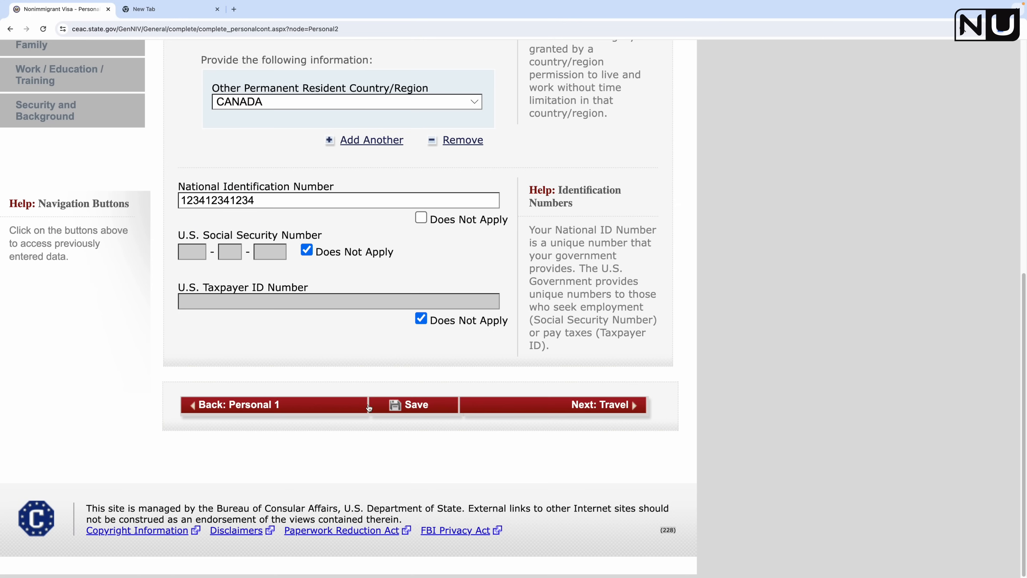
{"action": "left_click", "coordinate": [583, 406]}
Step: Set trip purpose to TEMP. BUSINESS PLEASURE VISITOR (B), specified as Business & Tourism (B1/B2)
{"action": "scroll", "coordinate": [197, 267], "scroll_direction": "down", "scroll_amount": 2}
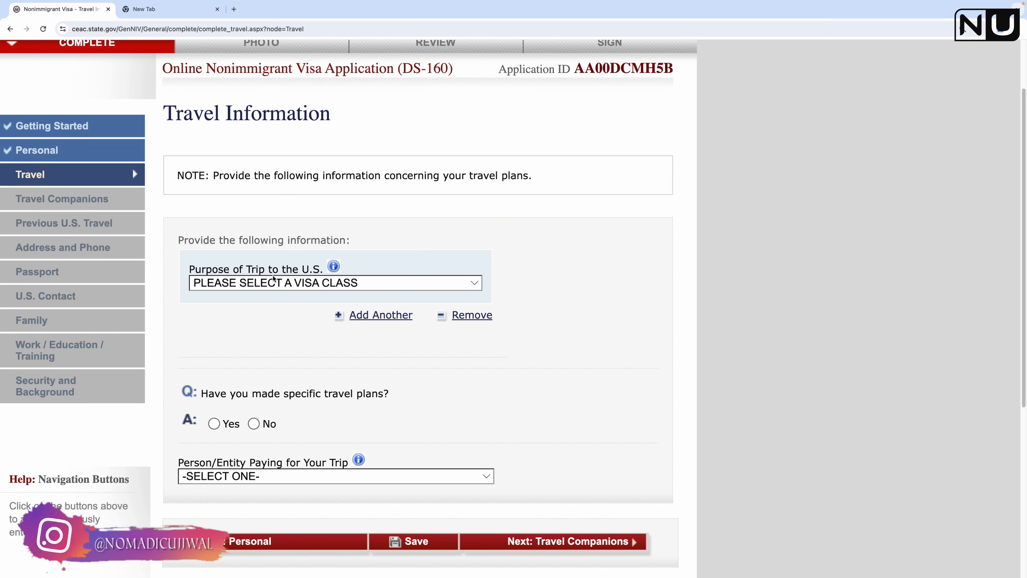
{"action": "left_click", "coordinate": [301, 285]}
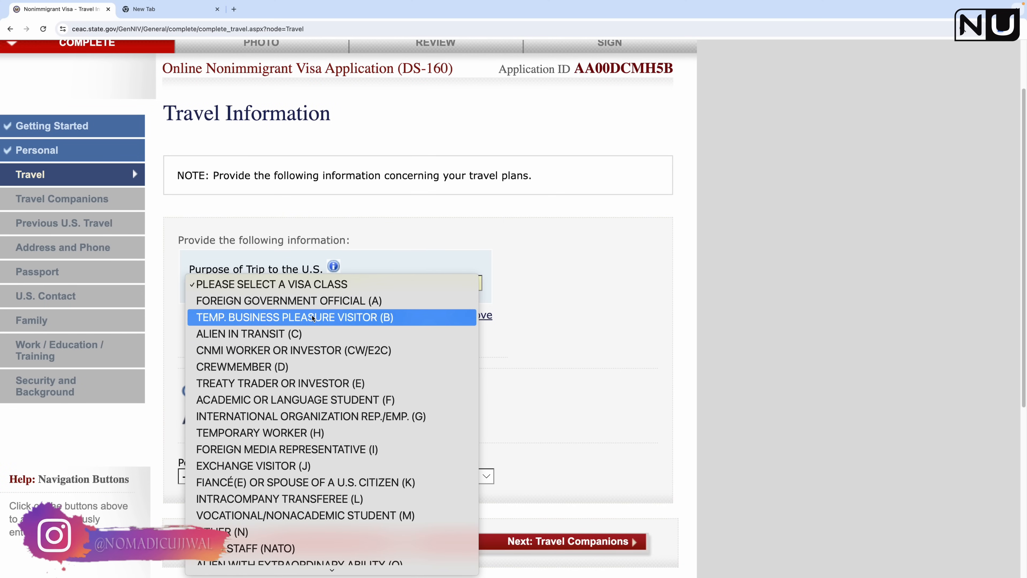
{"action": "scroll", "coordinate": [313, 320], "scroll_direction": "down", "scroll_amount": 3}
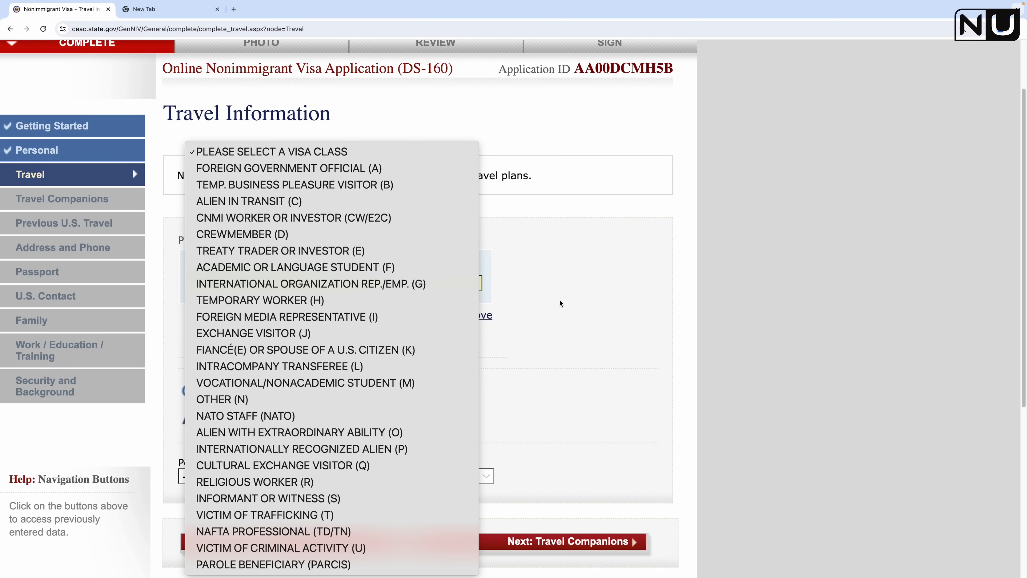
{"action": "left_click", "coordinate": [376, 186]}
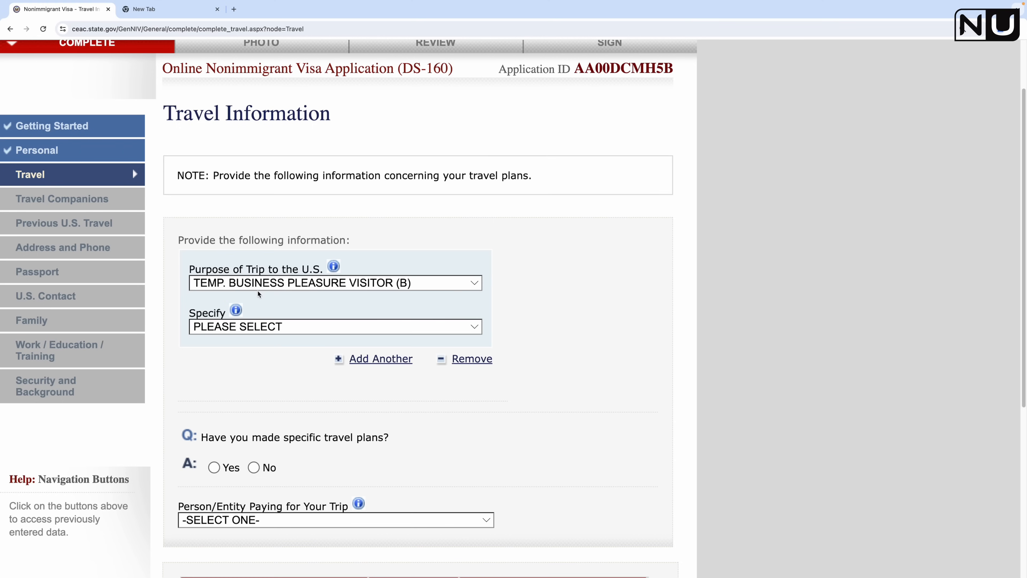
{"action": "left_click", "coordinate": [293, 326]}
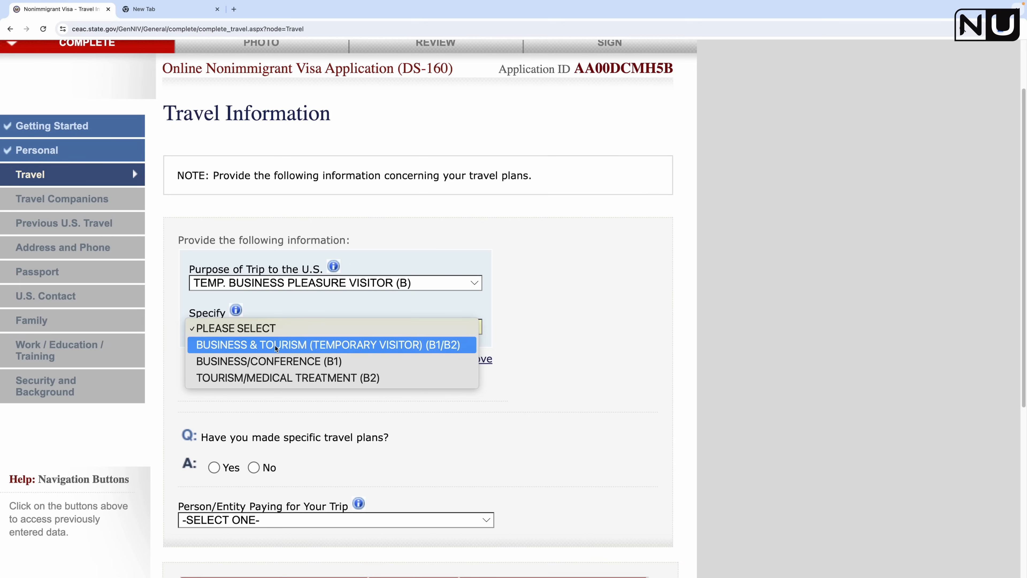
{"action": "left_click", "coordinate": [276, 345]}
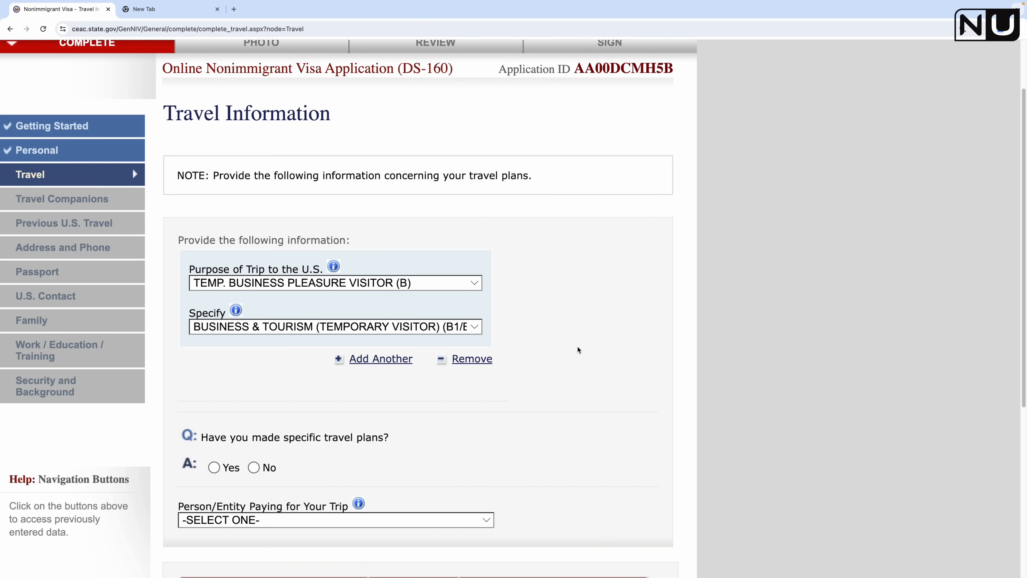
Step: Answer No to having specific travel plans
{"action": "scroll", "coordinate": [577, 350], "scroll_direction": "down", "scroll_amount": 2}
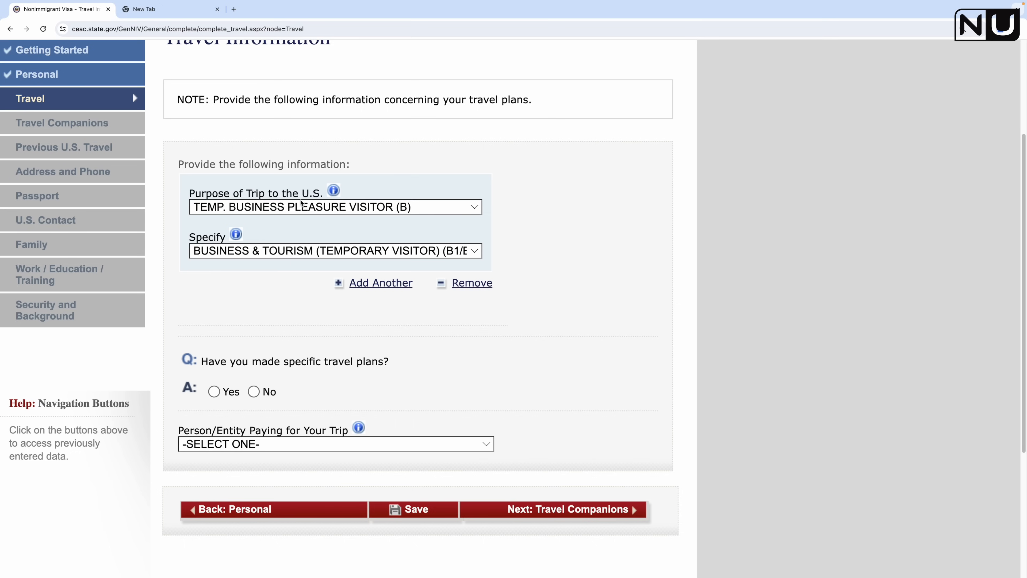
{"action": "scroll", "coordinate": [364, 364], "scroll_direction": "down", "scroll_amount": 2}
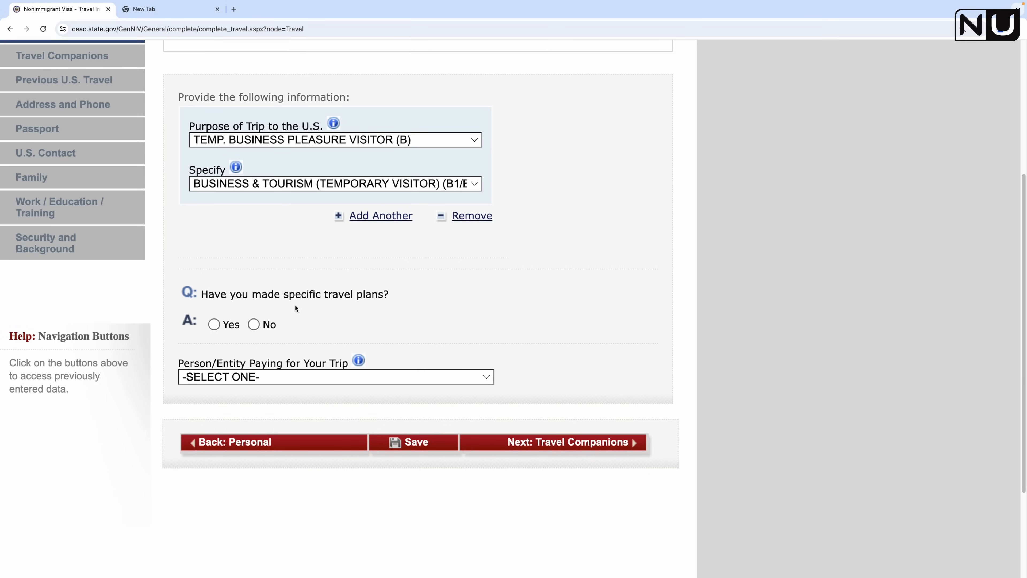
{"action": "left_click", "coordinate": [254, 325]}
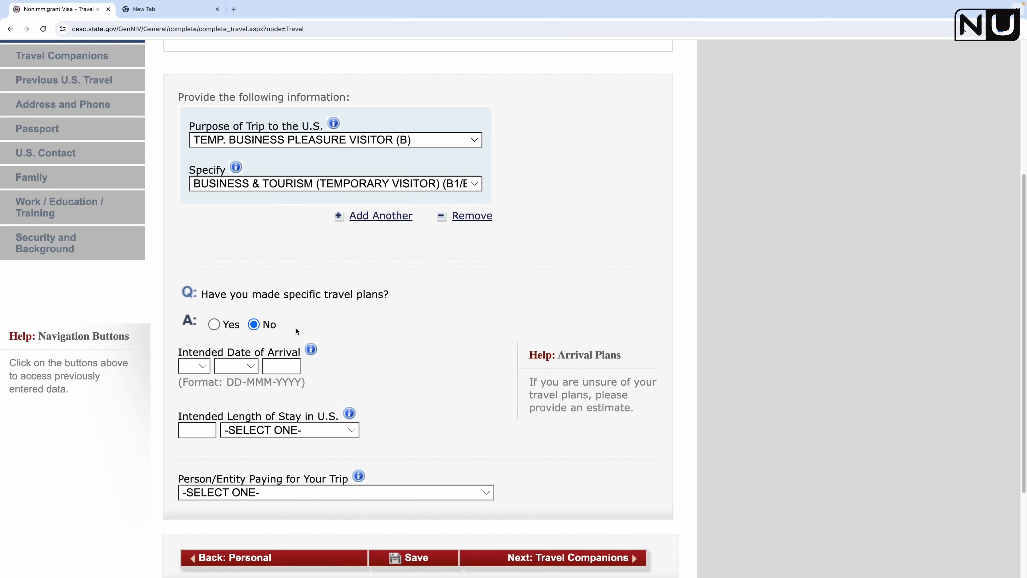
Step: Set the intended arrival date to 01 JUN 2025
{"action": "left_click", "coordinate": [202, 367]}
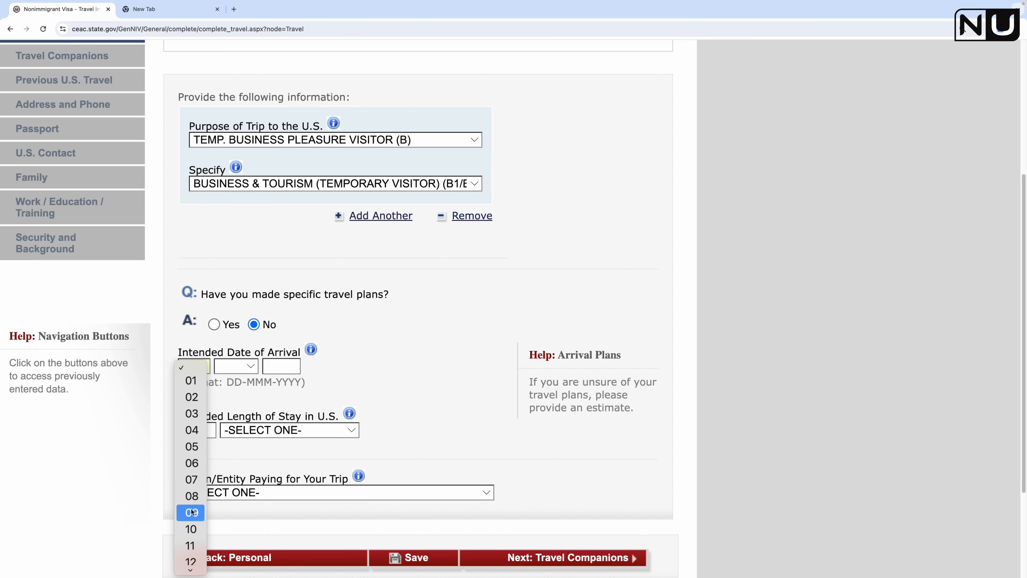
{"action": "left_click", "coordinate": [433, 372]}
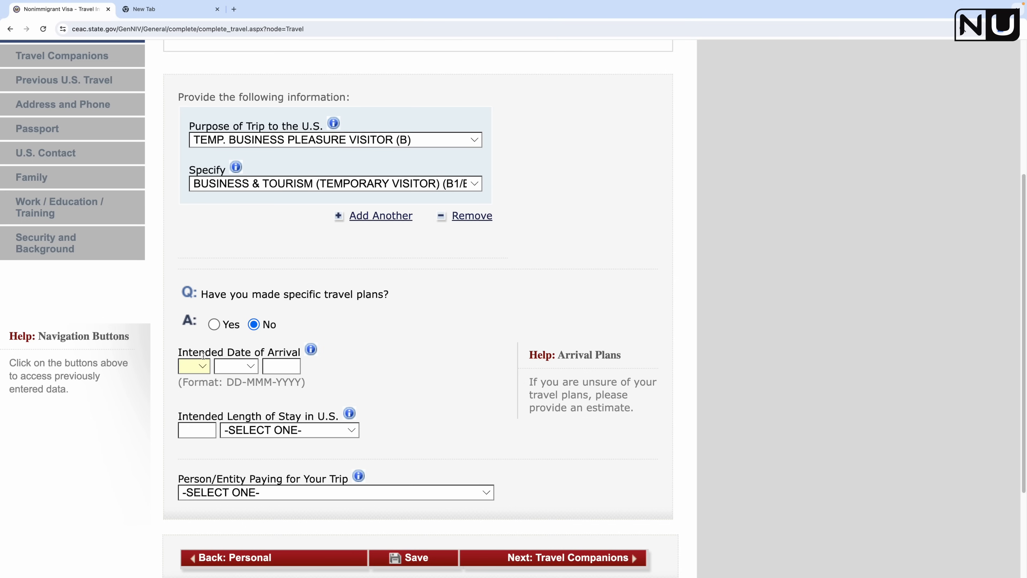
{"action": "left_click", "coordinate": [202, 366]}
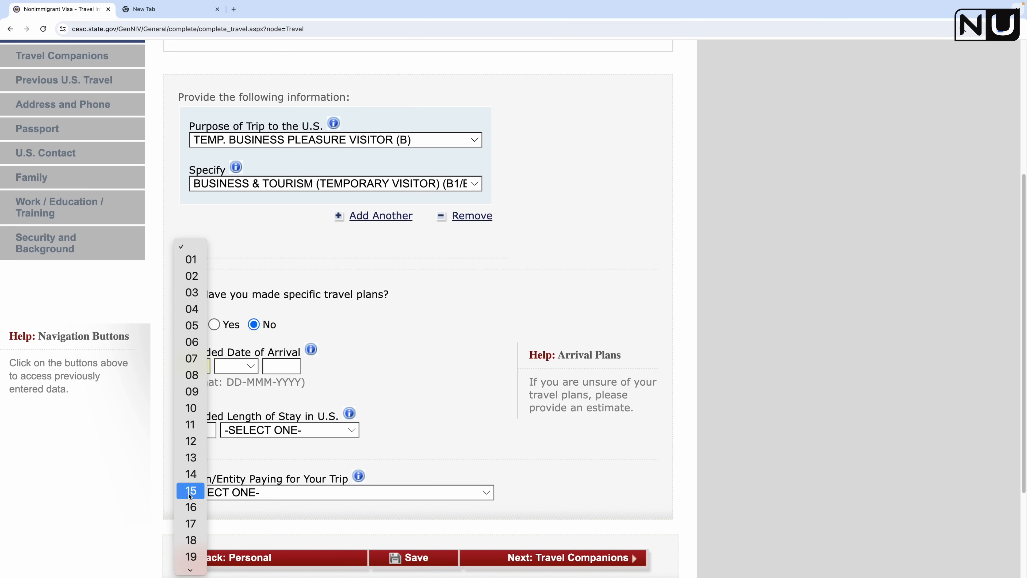
{"action": "left_click", "coordinate": [185, 264]}
{"action": "left_click", "coordinate": [253, 366]}
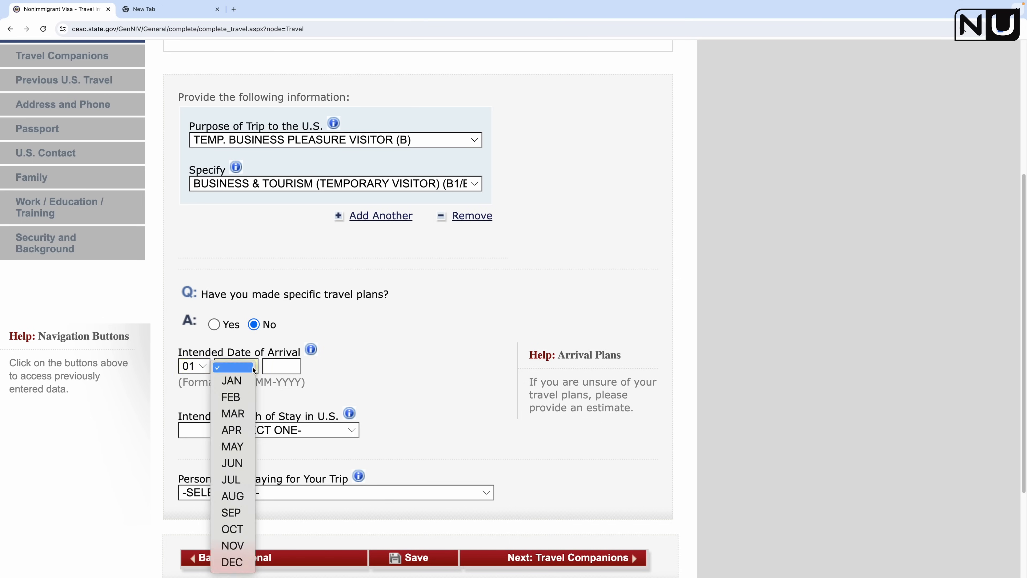
{"action": "left_click", "coordinate": [241, 465]}
{"action": "left_click", "coordinate": [284, 368]}
{"action": "type", "text": "2025"}
{"action": "left_click", "coordinate": [383, 351]}
{"action": "scroll", "coordinate": [384, 350], "scroll_direction": "down", "scroll_amount": 3}
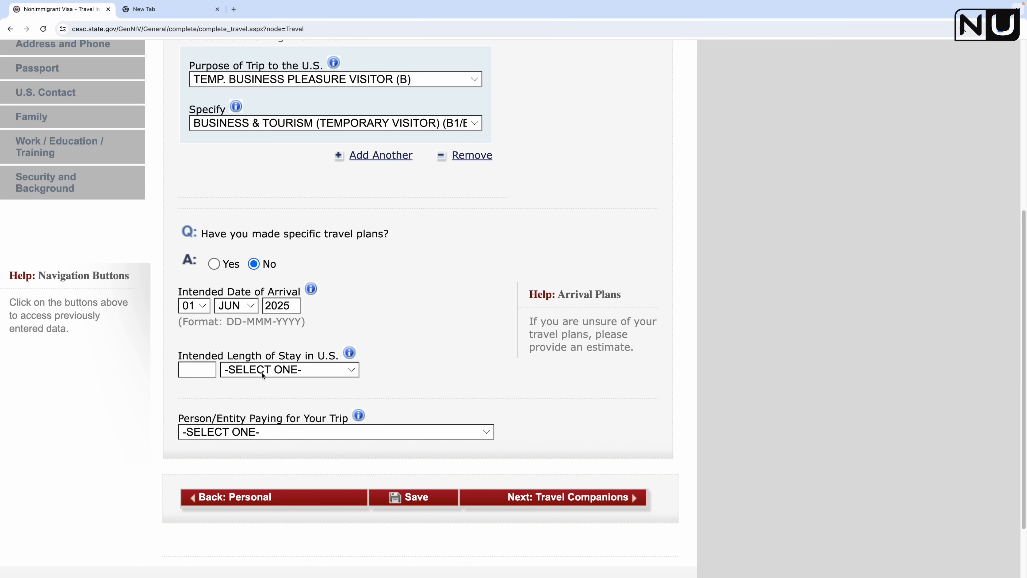
Step: Set the intended length of stay to 1 WEEK(S)
{"action": "left_click", "coordinate": [342, 369]}
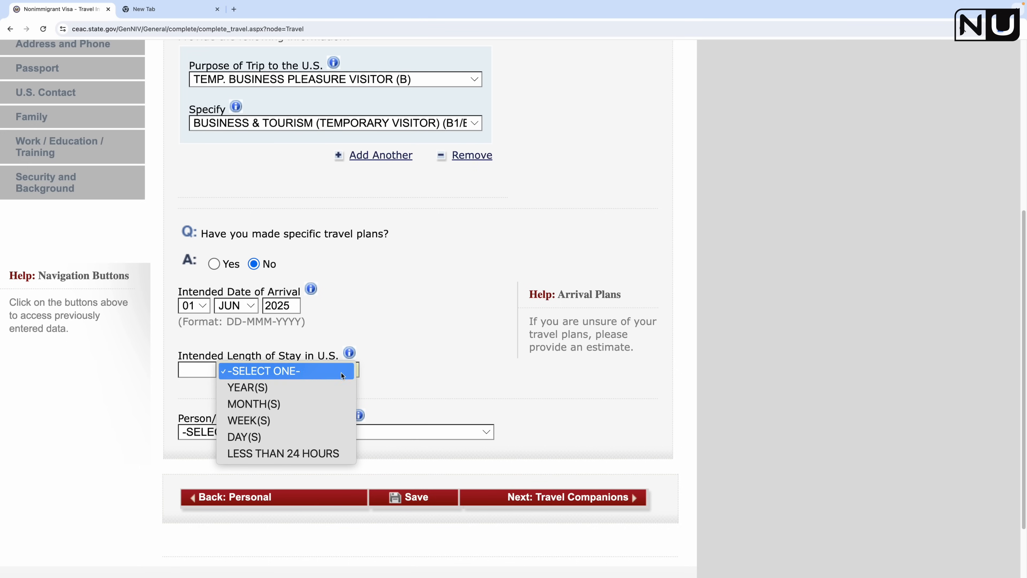
{"action": "left_click", "coordinate": [295, 419]}
{"action": "left_click", "coordinate": [195, 369]}
{"action": "type", "text": "1"}
{"action": "left_click", "coordinate": [418, 383]}
{"action": "scroll", "coordinate": [391, 378], "scroll_direction": "down", "scroll_amount": 1}
{"action": "scroll", "coordinate": [391, 378], "scroll_direction": "down", "scroll_amount": 3}
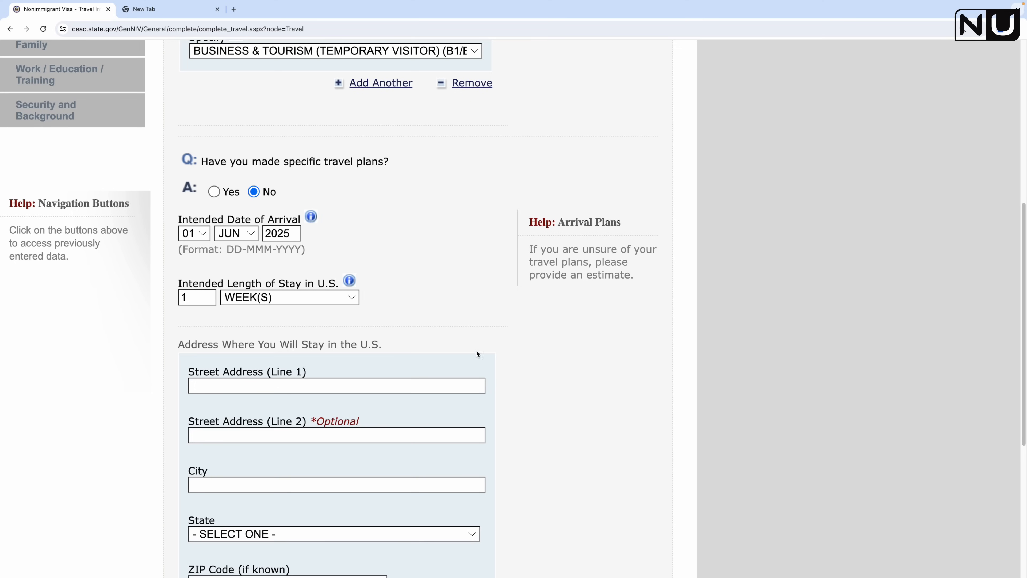
Step: Enter the street address and city where the applicant will stay in the U.S
{"action": "scroll", "coordinate": [341, 359], "scroll_direction": "down", "scroll_amount": 3}
{"action": "left_click", "coordinate": [330, 314]}
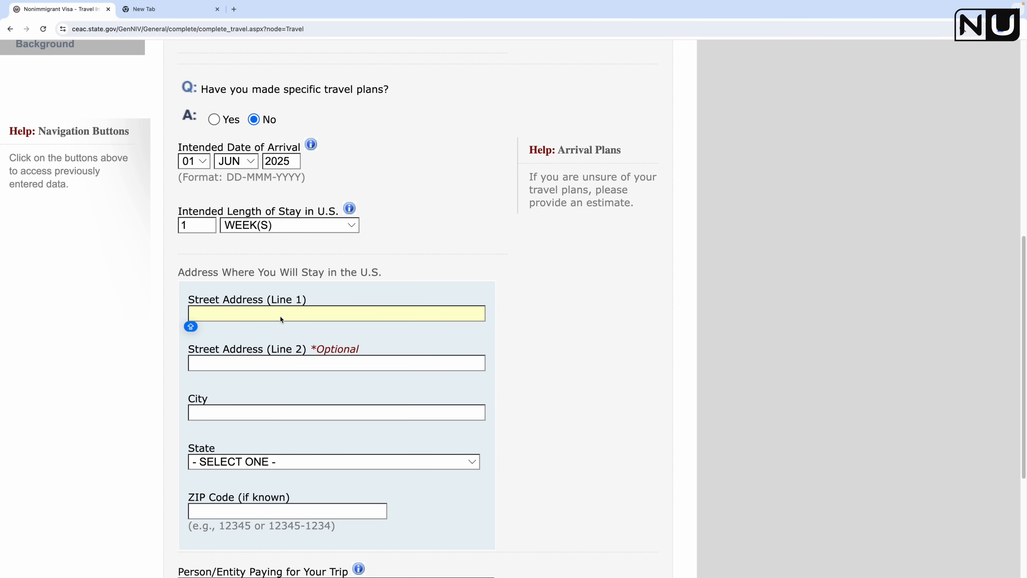
{"action": "type", "text": "211 DEXT"}
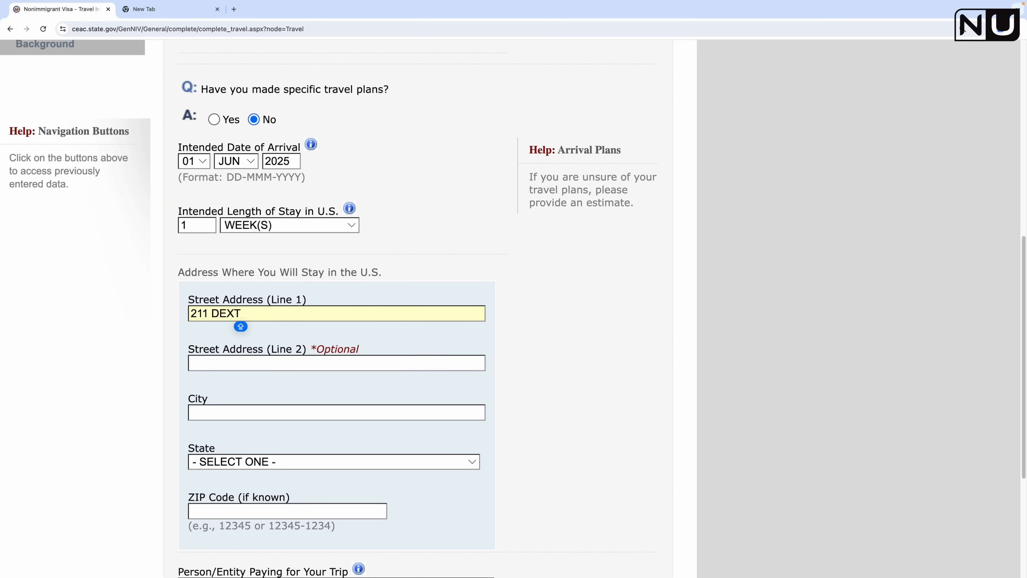
{"action": "type", "text": "ER"}
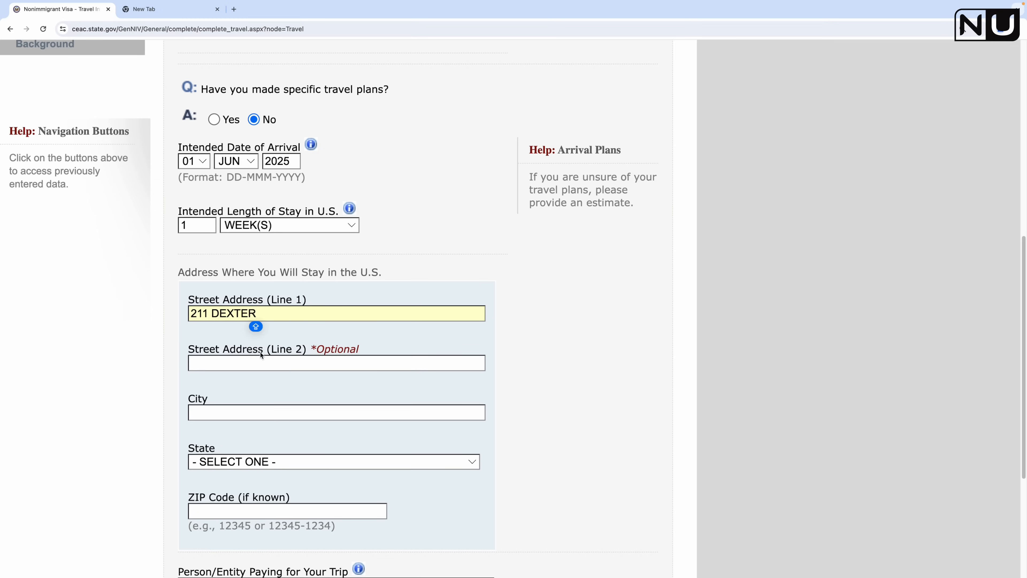
{"action": "left_click", "coordinate": [251, 363]}
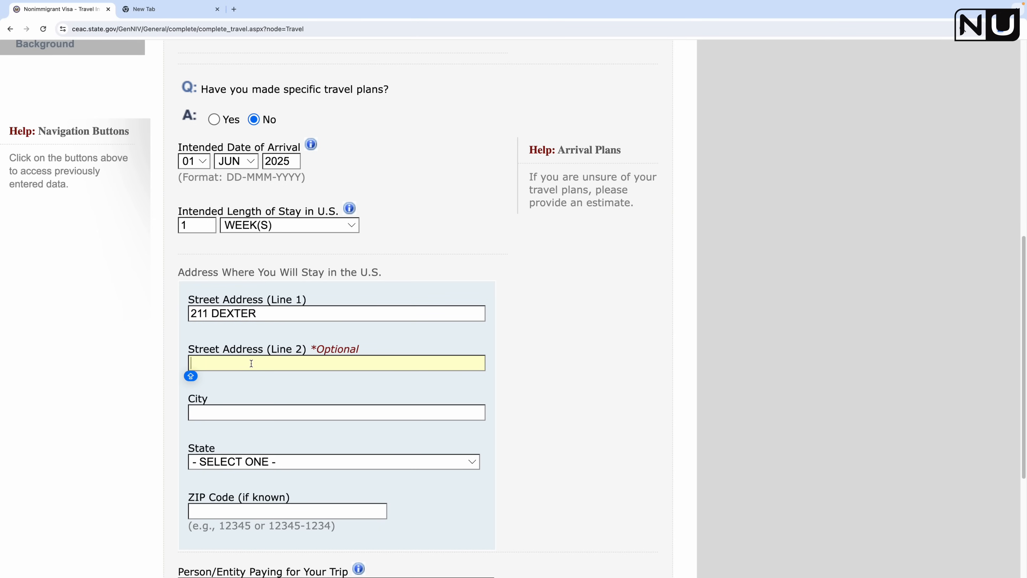
{"action": "left_click", "coordinate": [301, 310]}
{"action": "type", "text": "AVE N"}
{"action": "left_click", "coordinate": [216, 416]}
{"action": "type", "text": "SEATTLE"}
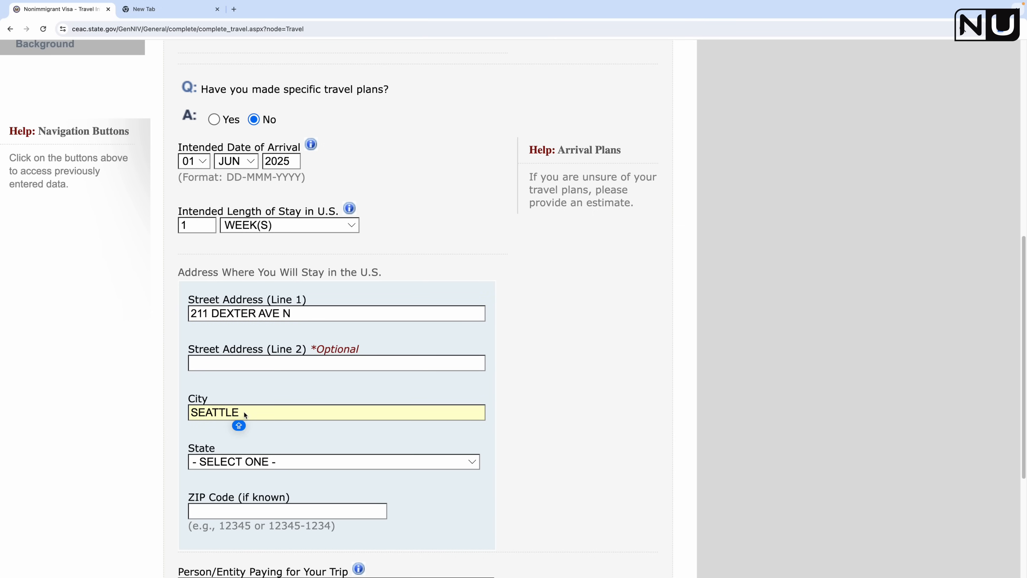
Step: Choose WASHINGTON as the state and fill in the stay address ZIP code
{"action": "left_click", "coordinate": [237, 464]}
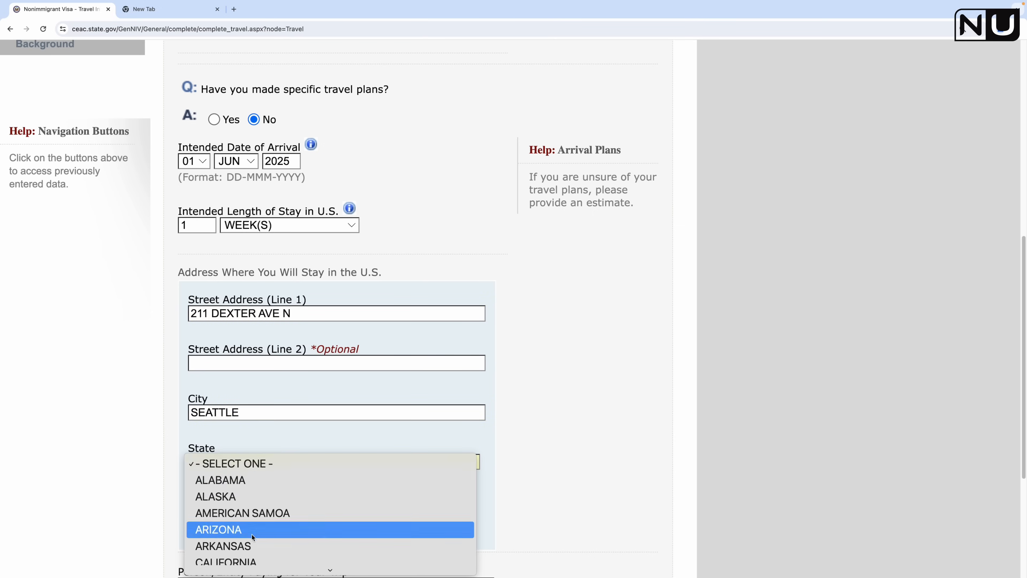
{"action": "scroll", "coordinate": [243, 536], "scroll_direction": "down", "scroll_amount": 15}
{"action": "scroll", "coordinate": [243, 536], "scroll_direction": "down", "scroll_amount": 6}
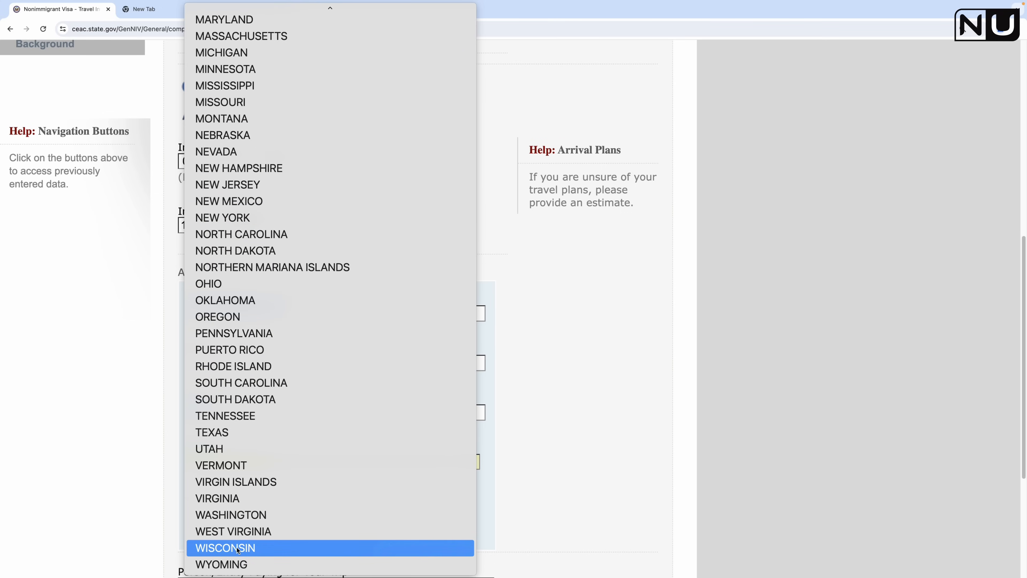
{"action": "left_click", "coordinate": [242, 515]}
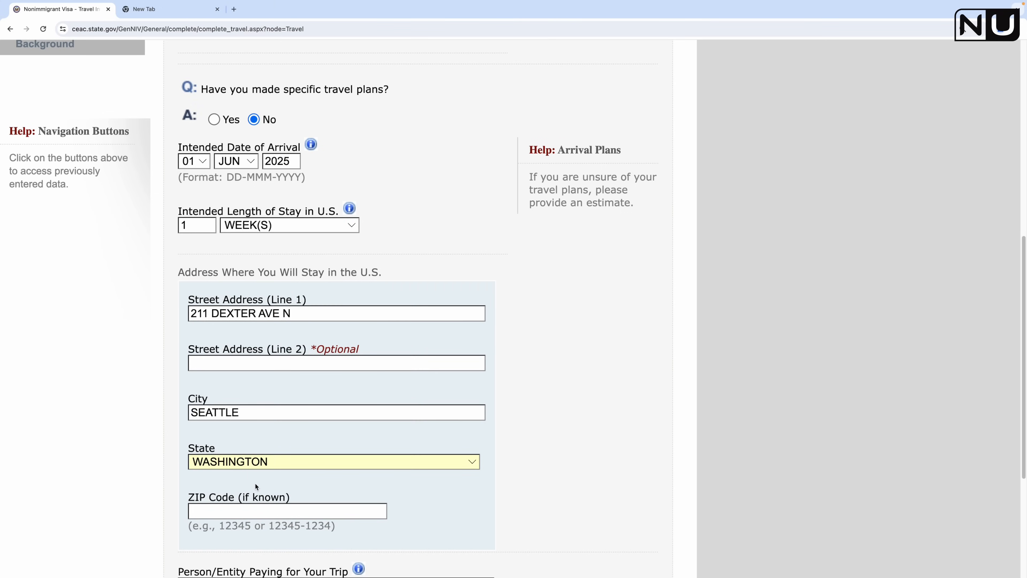
{"action": "scroll", "coordinate": [255, 486], "scroll_direction": "down", "scroll_amount": 1}
{"action": "left_click", "coordinate": [243, 508]}
{"action": "type", "text": "98109"}
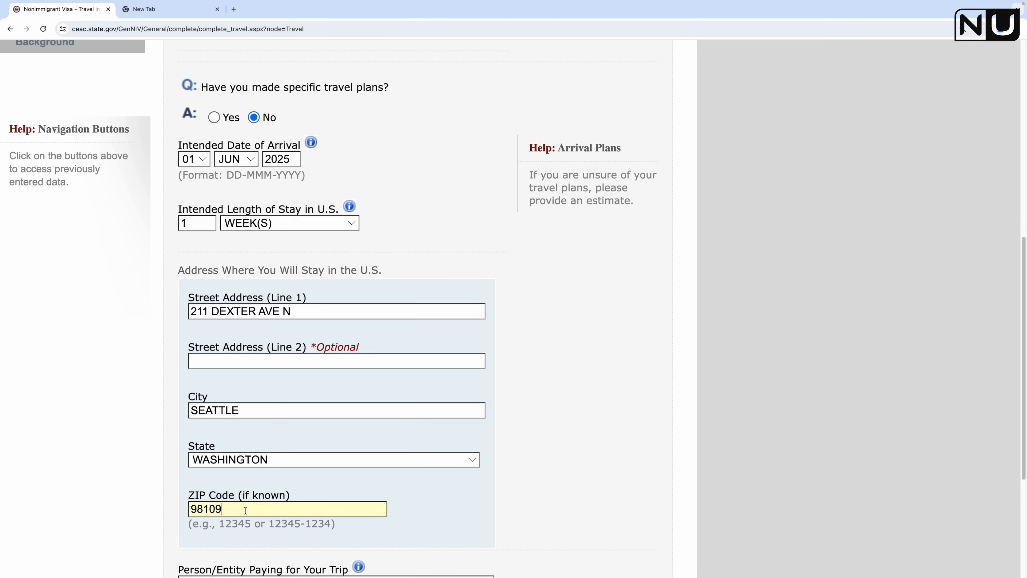
{"action": "scroll", "coordinate": [586, 449], "scroll_direction": "down", "scroll_amount": 1}
{"action": "scroll", "coordinate": [586, 447], "scroll_direction": "down", "scroll_amount": 5}
{"action": "left_click", "coordinate": [194, 328]}
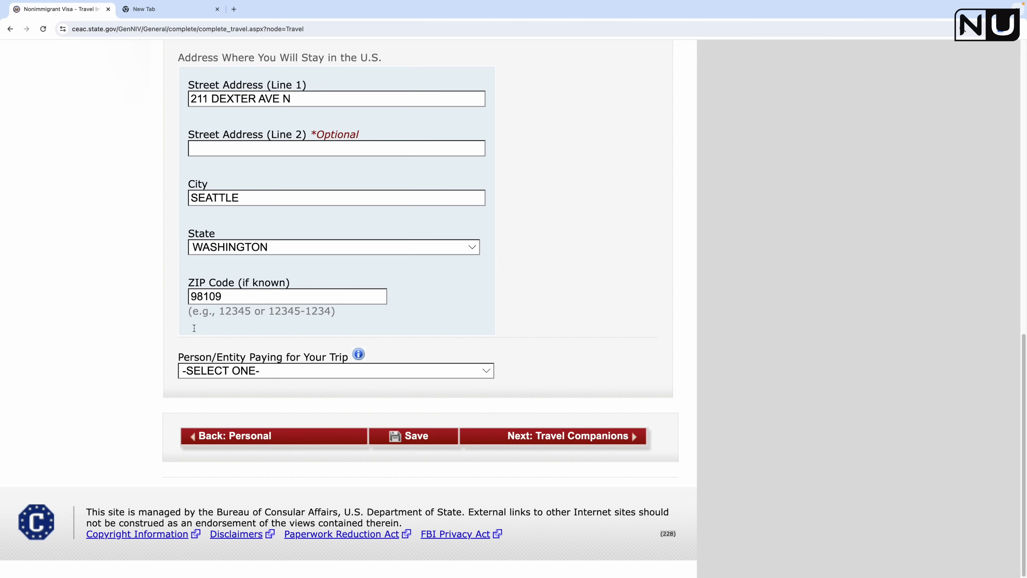
Step: Choose SELF in the Person/Entity Paying for Your Trip dropdown
{"action": "left_click", "coordinate": [249, 372]}
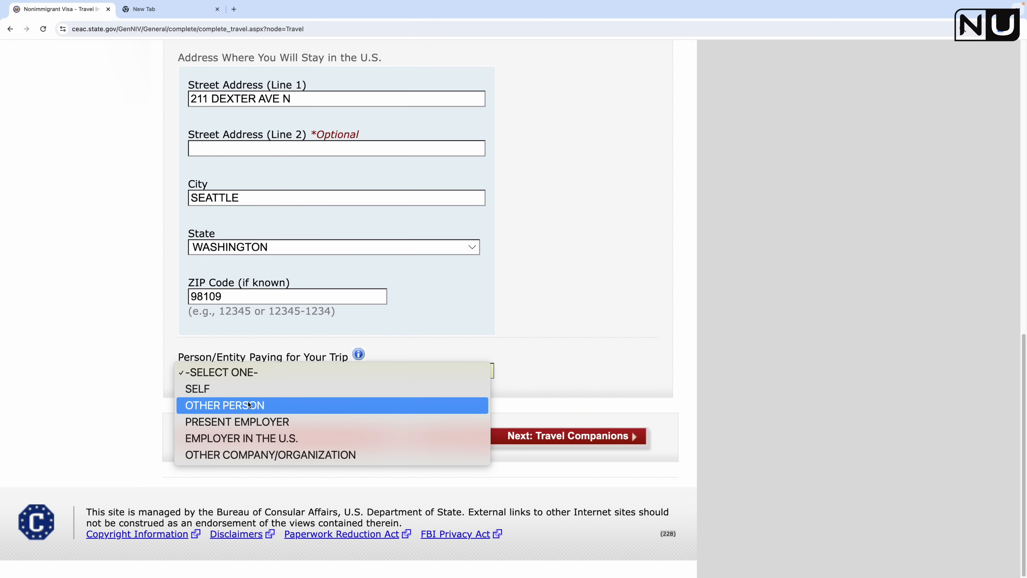
{"action": "left_click", "coordinate": [251, 387]}
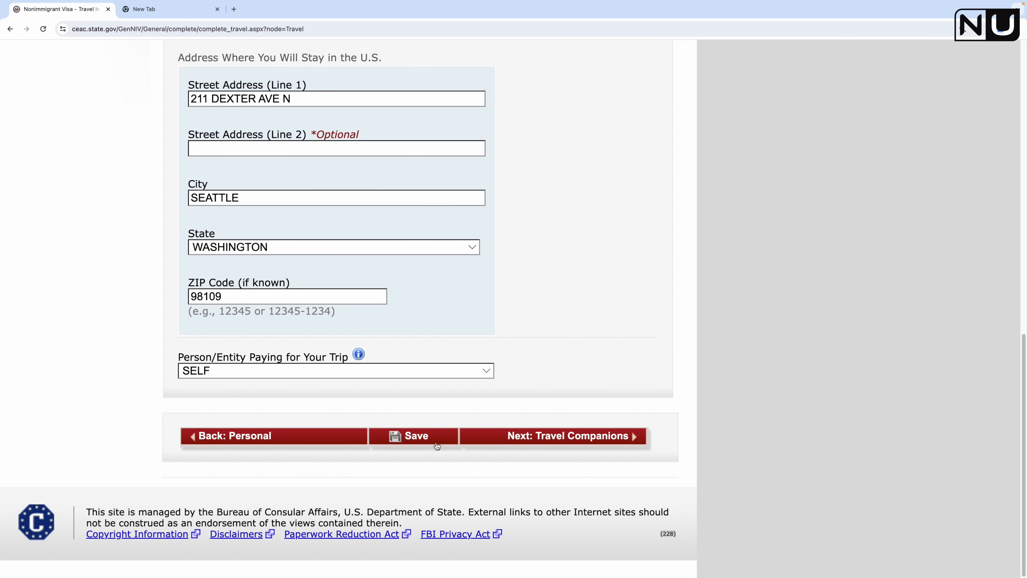
Step: Save the Travel page, declining Chrome's address prompt, and continue to Travel Companions
{"action": "left_click", "coordinate": [420, 441]}
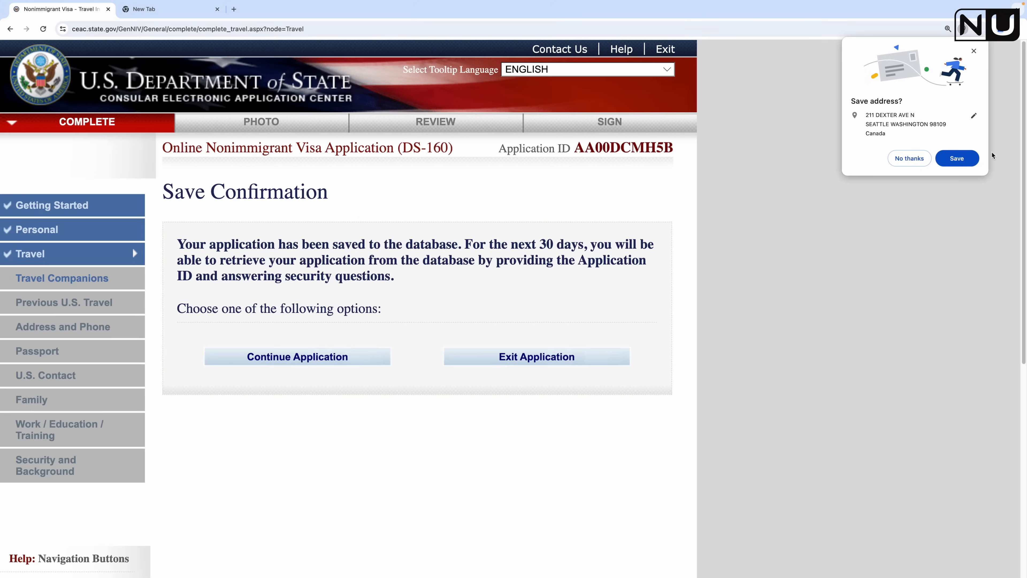
{"action": "left_click", "coordinate": [909, 159]}
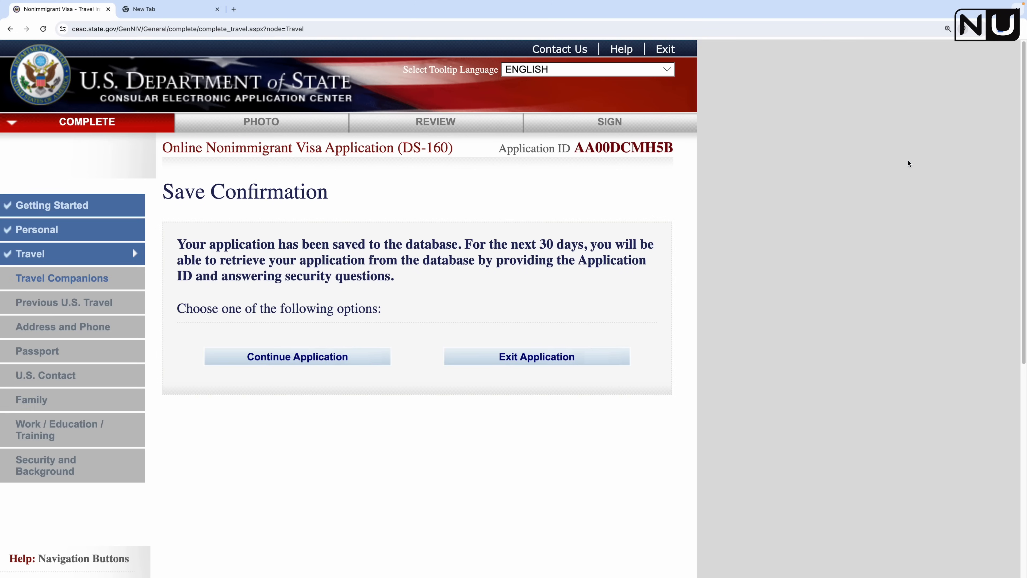
{"action": "left_click", "coordinate": [304, 364]}
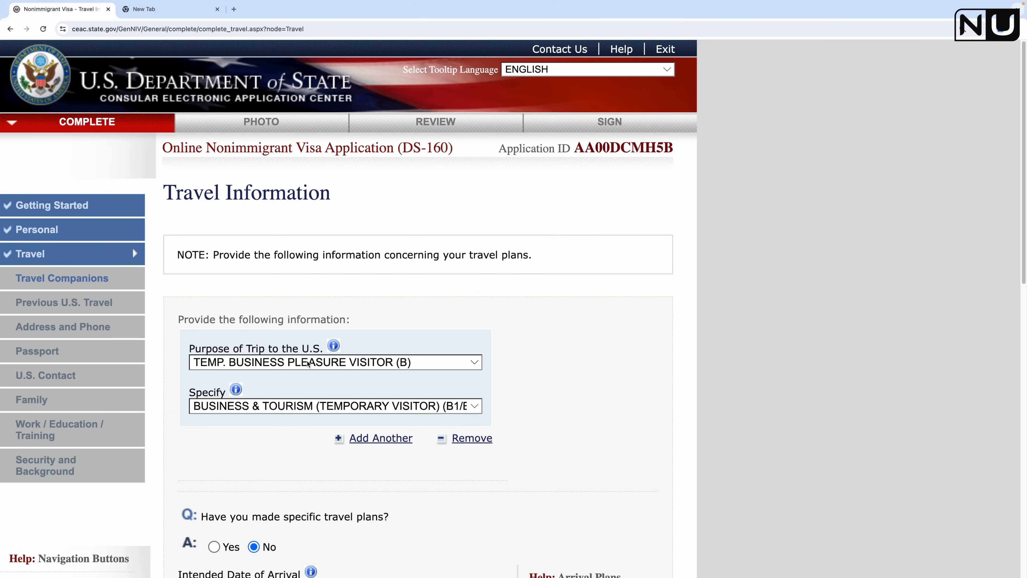
{"action": "scroll", "coordinate": [404, 291], "scroll_direction": "down", "scroll_amount": 15}
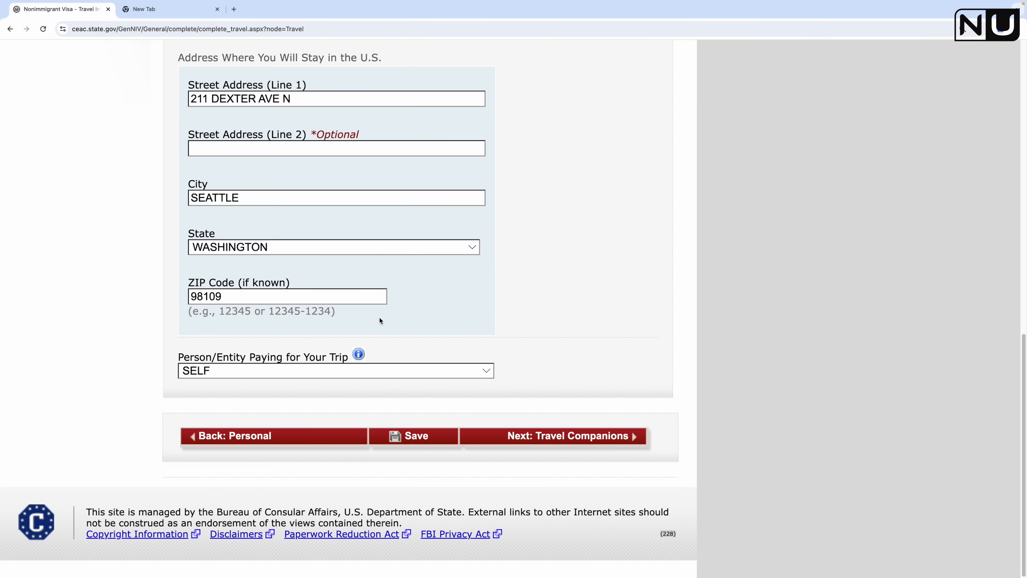
{"action": "left_click", "coordinate": [551, 436]}
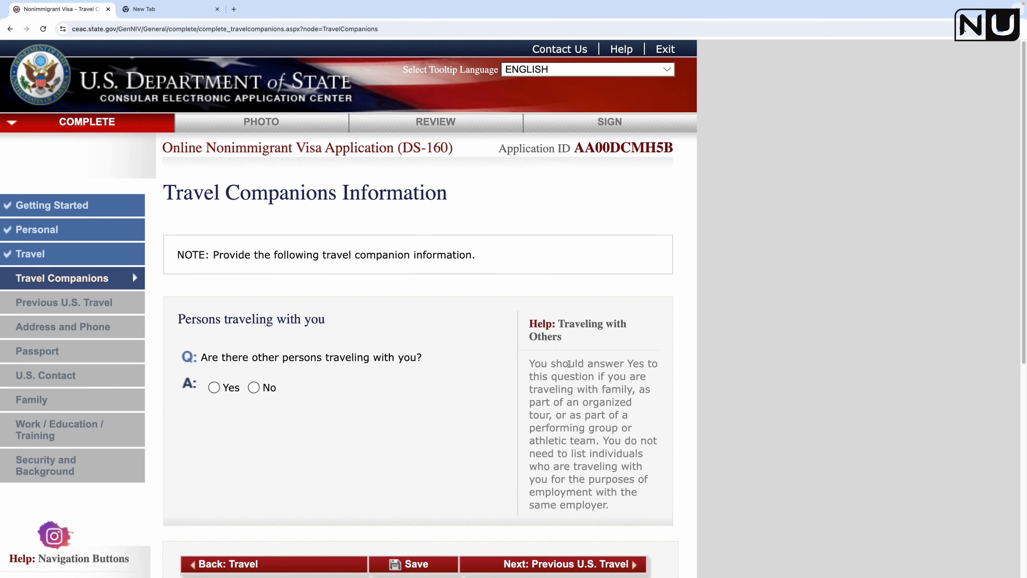
Step: Read the companions help text, then answer Yes to 'Are there other persons traveling with you?'
{"action": "left_click_drag", "start_coordinate": [597, 377], "coordinate": [616, 505]}
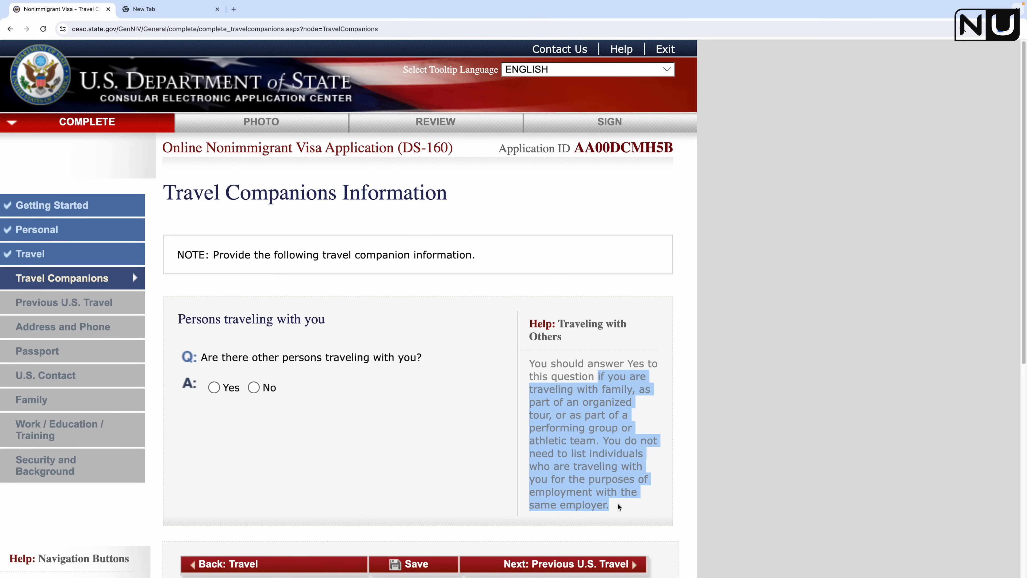
{"action": "left_click", "coordinate": [547, 360]}
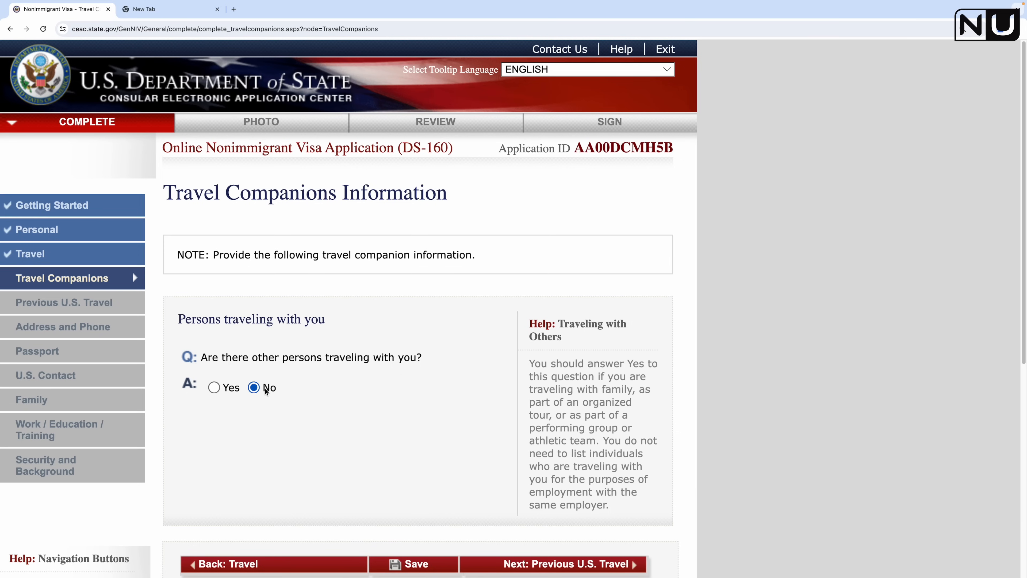
{"action": "left_click", "coordinate": [214, 388]}
{"action": "scroll", "coordinate": [301, 453], "scroll_direction": "down", "scroll_amount": 5}
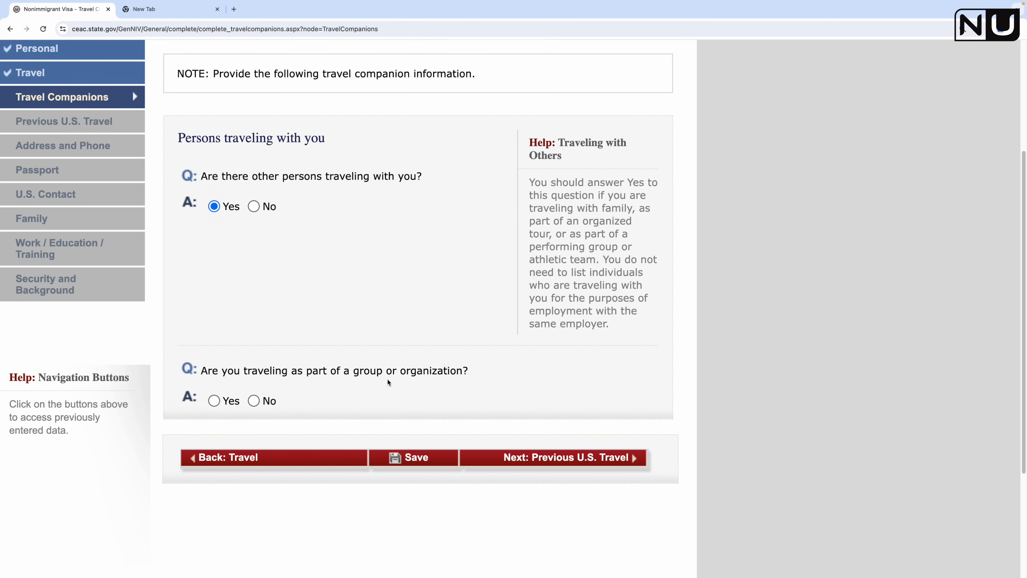
Step: Answer No to traveling with a group and check the companion Relationship list without choosing
{"action": "left_click", "coordinate": [254, 401]}
{"action": "scroll", "coordinate": [361, 414], "scroll_direction": "down", "scroll_amount": 5}
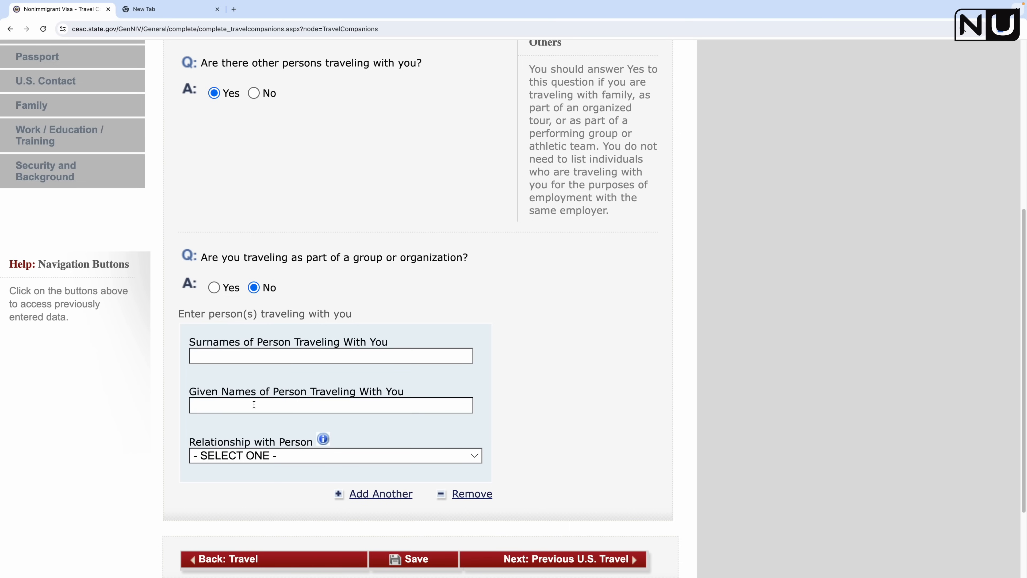
{"action": "scroll", "coordinate": [317, 418], "scroll_direction": "down", "scroll_amount": 3}
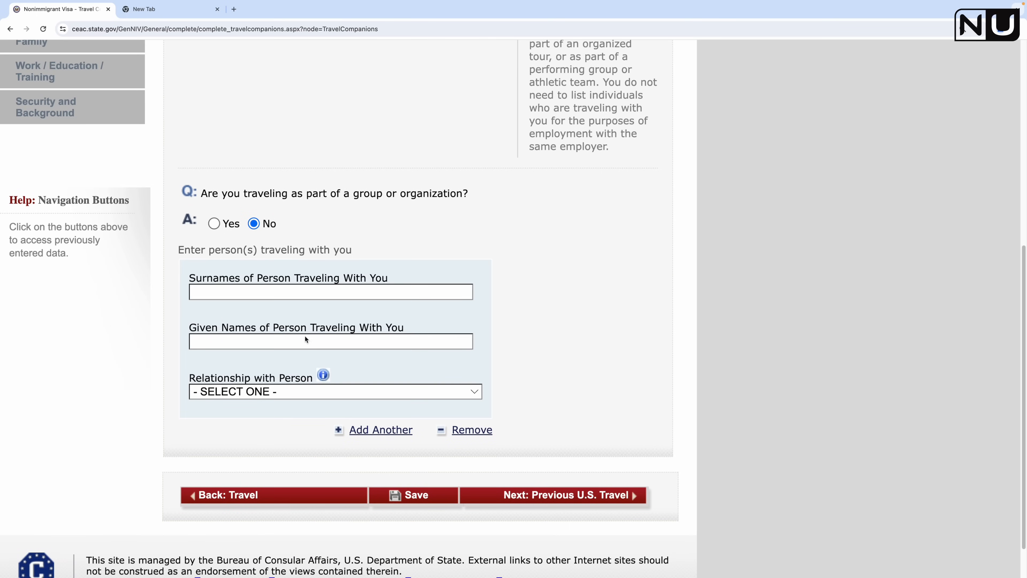
{"action": "left_click", "coordinate": [322, 391]}
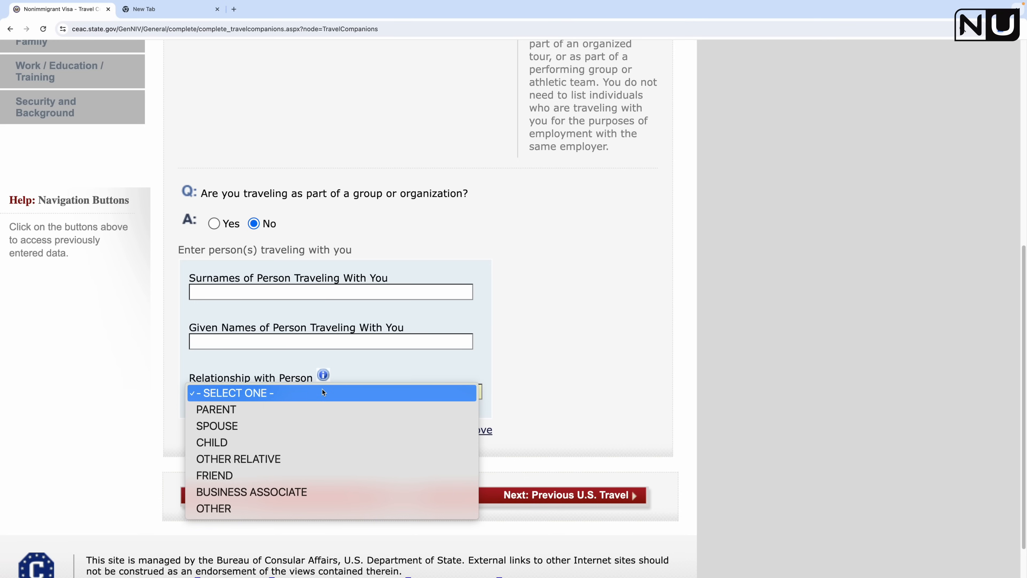
{"action": "left_click", "coordinate": [546, 281]}
Step: Change the companions answer to No, save, and continue to Previous U.S. Travel
{"action": "scroll", "coordinate": [478, 303], "scroll_direction": "up", "scroll_amount": 8}
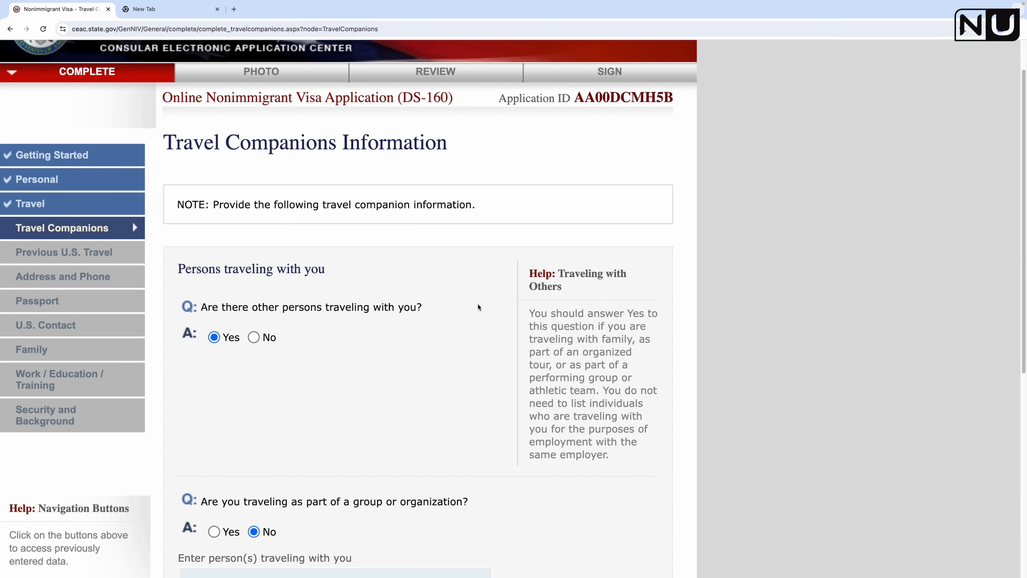
{"action": "left_click", "coordinate": [253, 338]}
{"action": "scroll", "coordinate": [403, 402], "scroll_direction": "down", "scroll_amount": 3}
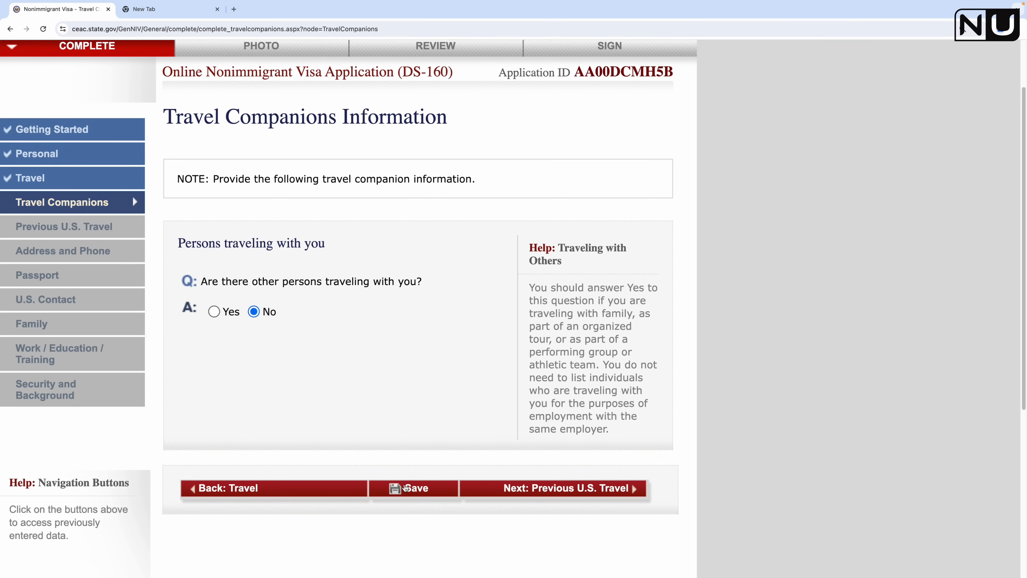
{"action": "left_click", "coordinate": [406, 488]}
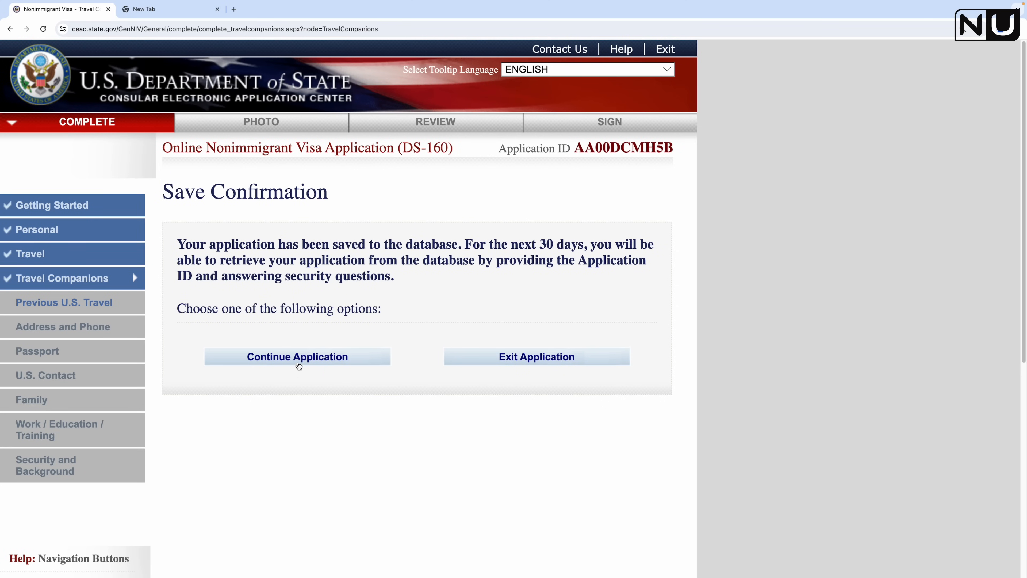
{"action": "left_click", "coordinate": [299, 365]}
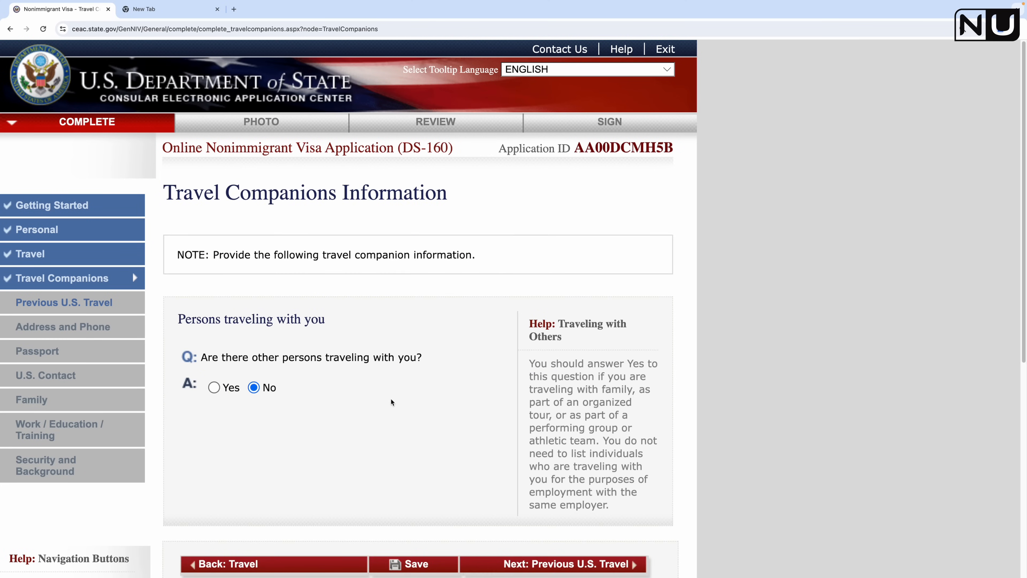
{"action": "scroll", "coordinate": [394, 405], "scroll_direction": "down", "scroll_amount": 2}
{"action": "left_click", "coordinate": [579, 498]}
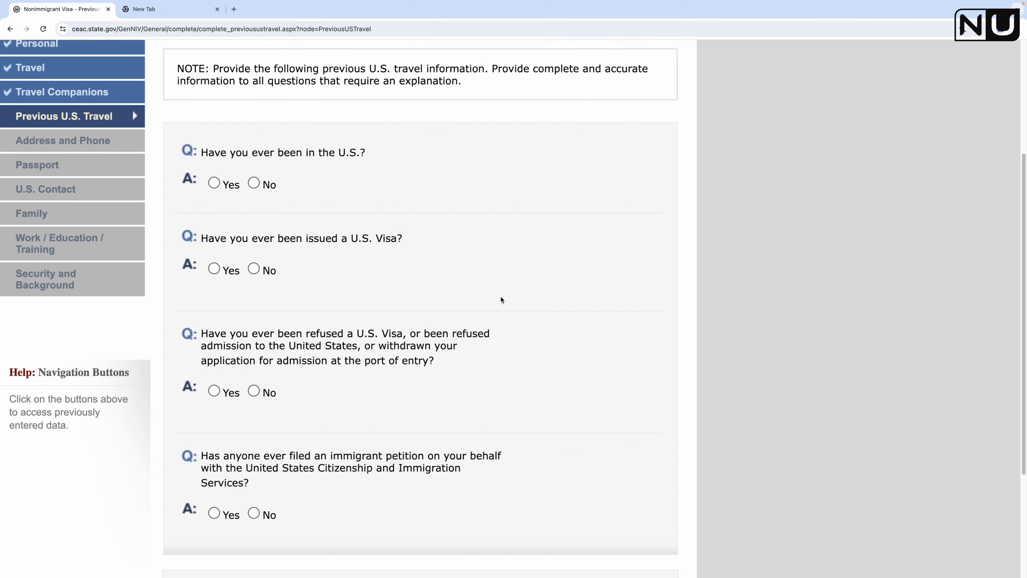
Step: Answer No to prior U.S. visits, U.S. visas, refusals, and immigrant petitions
{"action": "scroll", "coordinate": [261, 297], "scroll_direction": "up", "scroll_amount": 2}
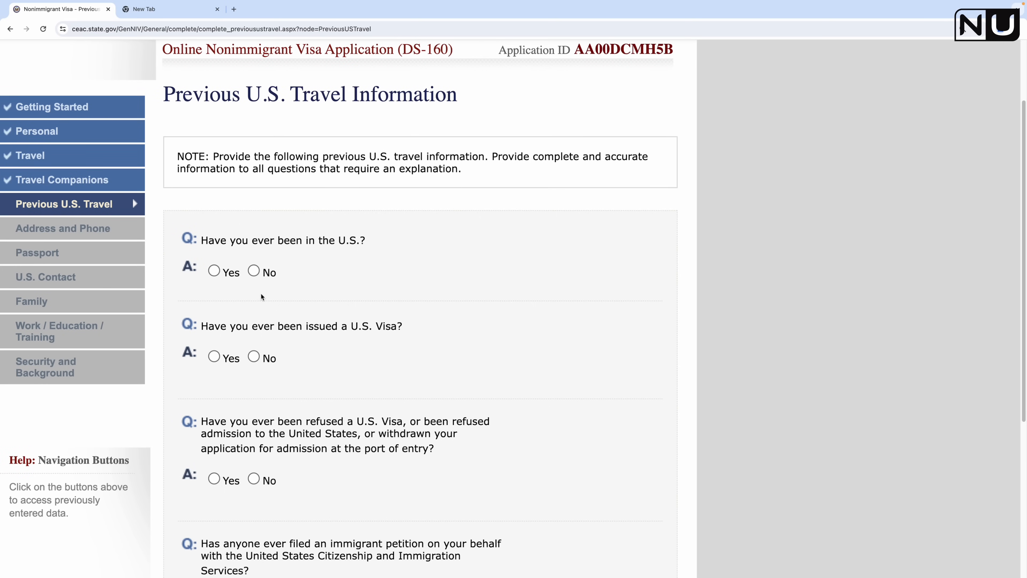
{"action": "left_click", "coordinate": [253, 271]}
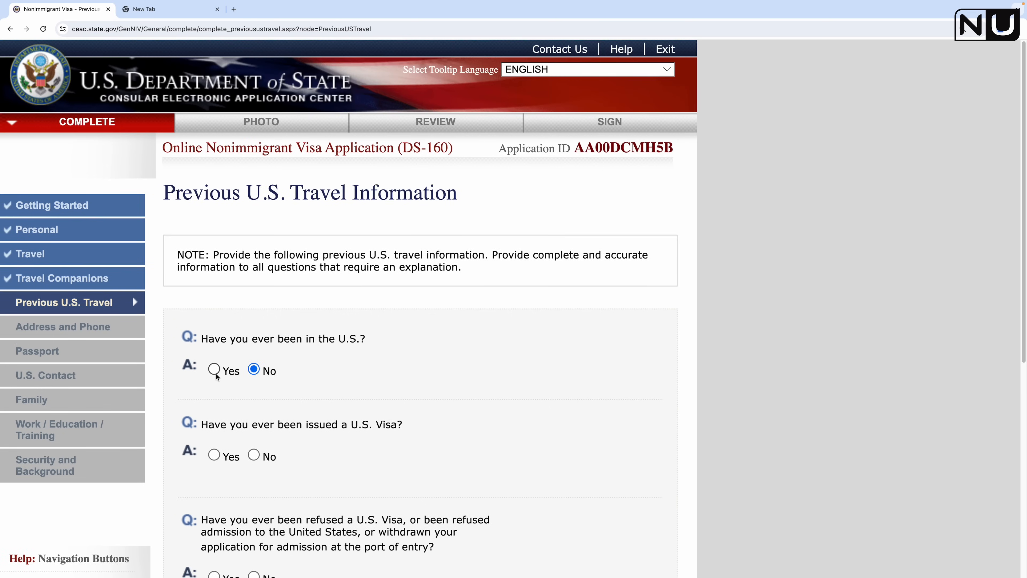
{"action": "scroll", "coordinate": [254, 391], "scroll_direction": "down", "scroll_amount": 2}
{"action": "left_click", "coordinate": [254, 379]}
{"action": "scroll", "coordinate": [308, 387], "scroll_direction": "down", "scroll_amount": 3}
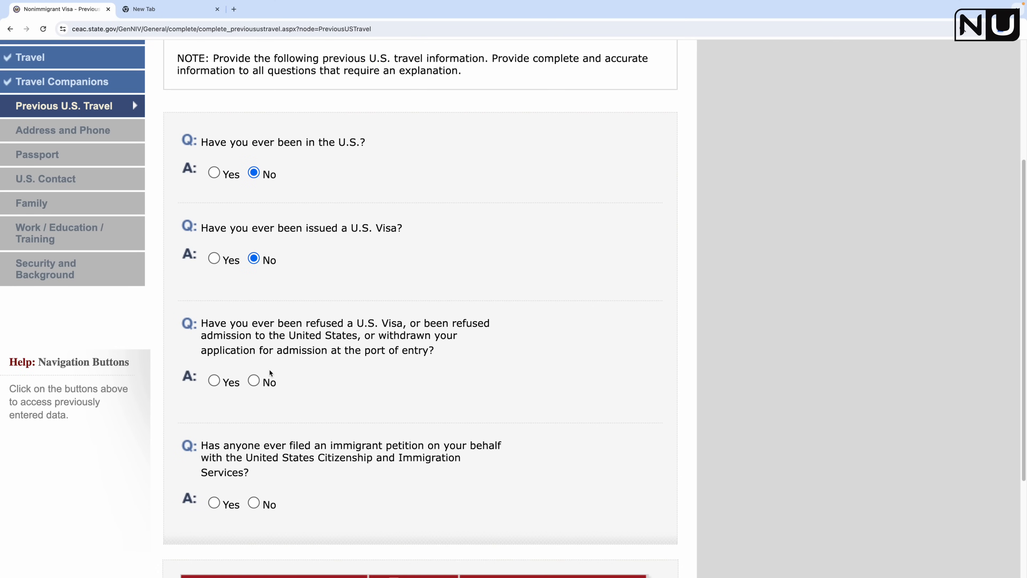
{"action": "left_click", "coordinate": [254, 381]}
{"action": "scroll", "coordinate": [313, 385], "scroll_direction": "down", "scroll_amount": 6}
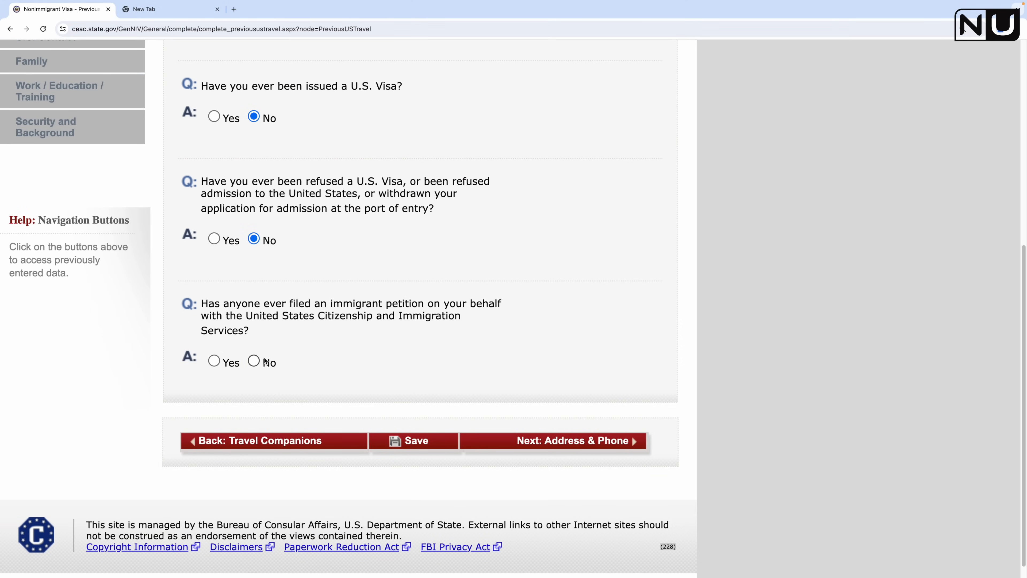
{"action": "left_click", "coordinate": [254, 361]}
{"action": "scroll", "coordinate": [392, 376], "scroll_direction": "down", "scroll_amount": 5}
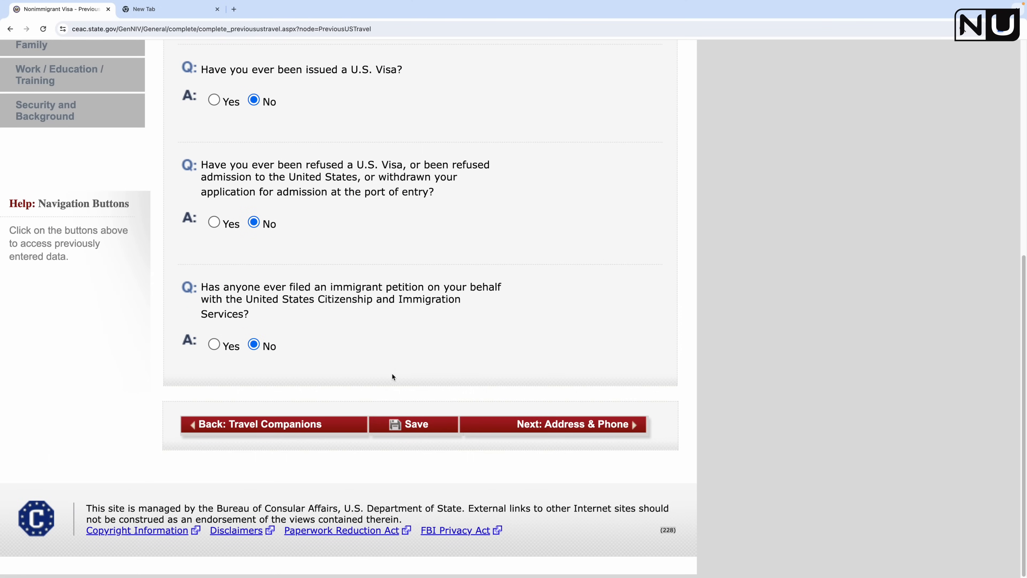
Step: Save the Previous U.S. Travel page and continue to Address and Phone
{"action": "left_click", "coordinate": [422, 424]}
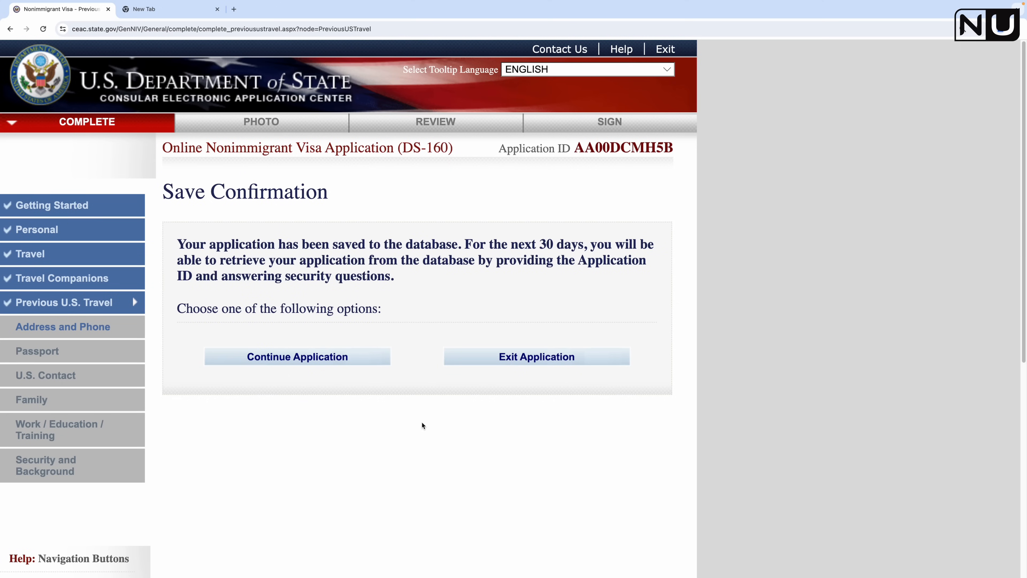
{"action": "left_click", "coordinate": [267, 358]}
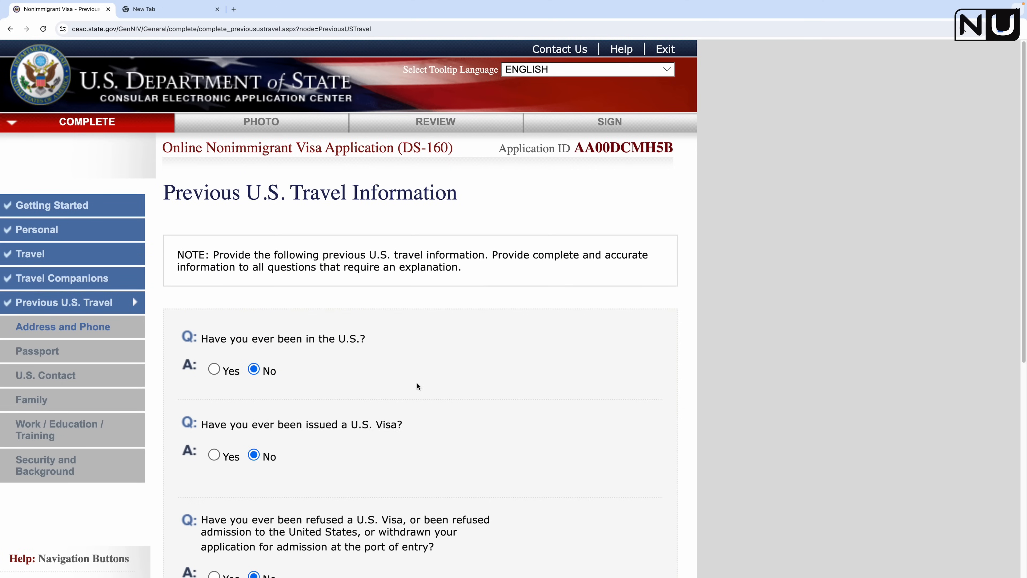
{"action": "scroll", "coordinate": [417, 383], "scroll_direction": "down", "scroll_amount": 5}
{"action": "left_click", "coordinate": [553, 485]}
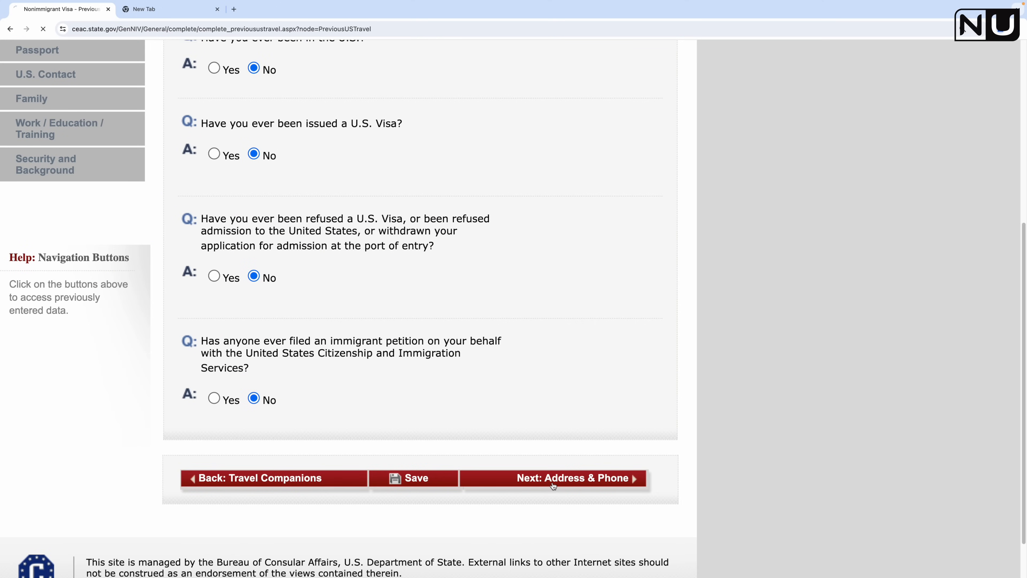
Step: Enter the home street address lines, city, province and postal code
{"action": "scroll", "coordinate": [292, 361], "scroll_direction": "down", "scroll_amount": 8}
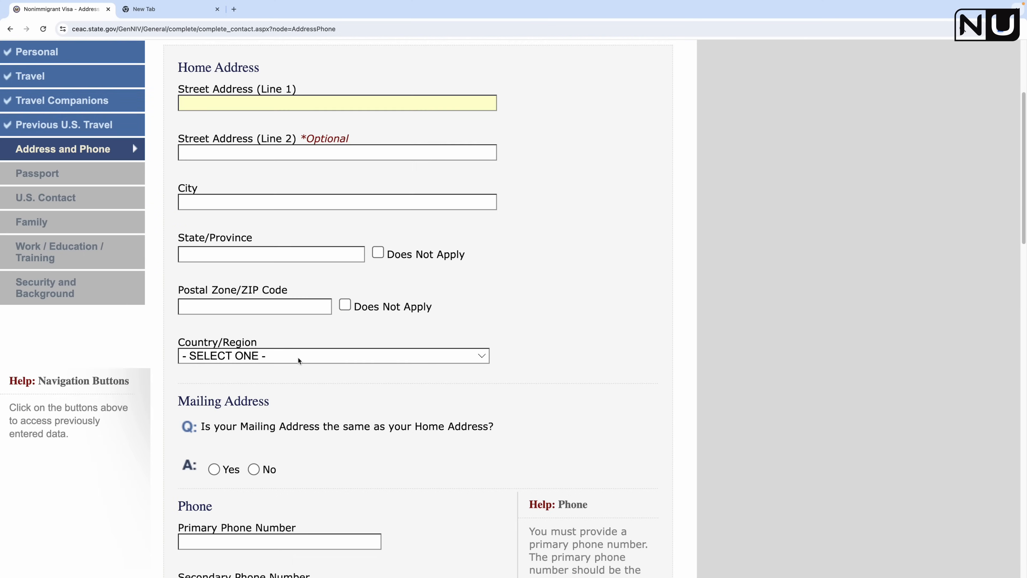
{"action": "scroll", "coordinate": [297, 357], "scroll_direction": "up", "scroll_amount": 6}
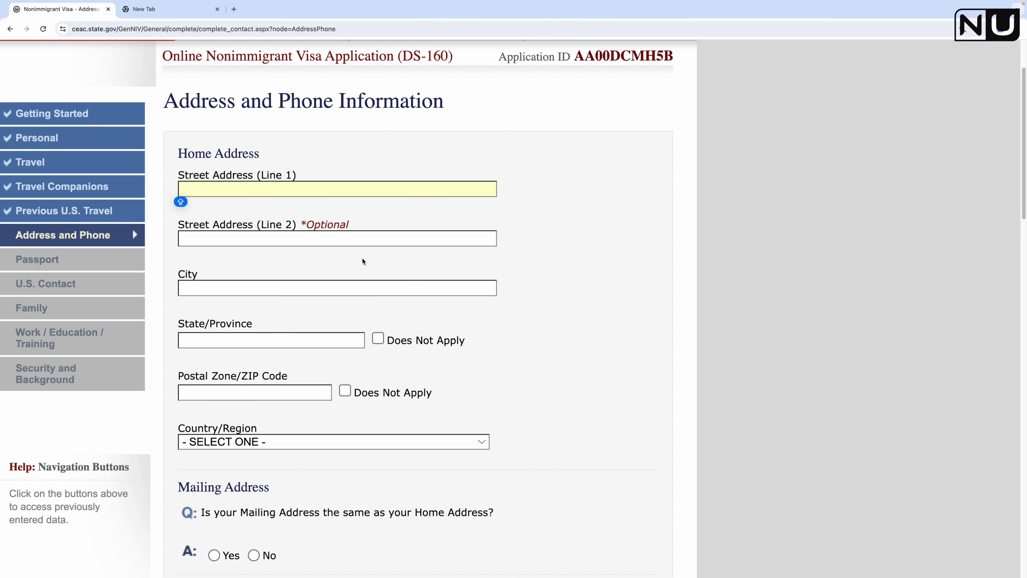
{"action": "left_click", "coordinate": [290, 242]}
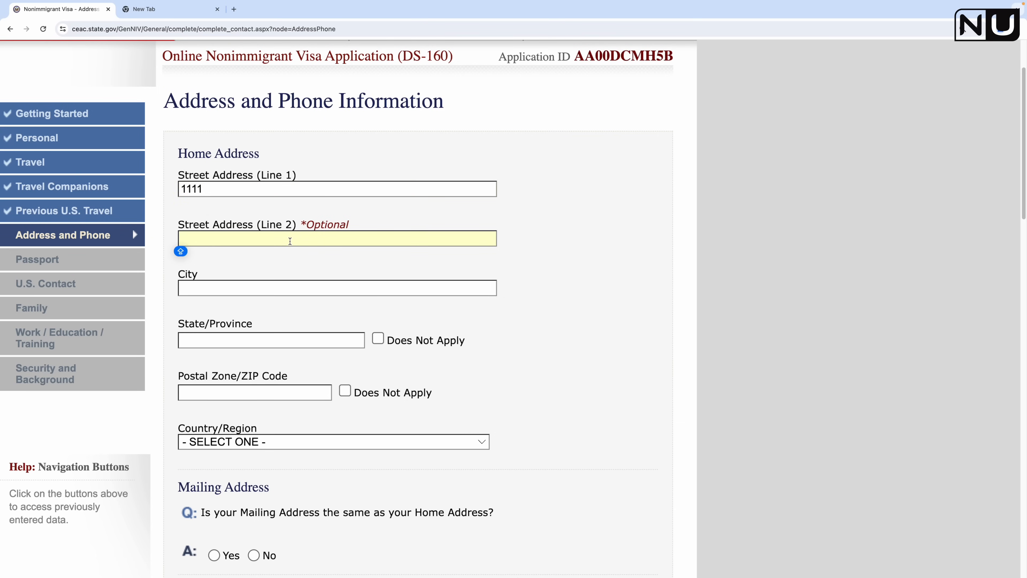
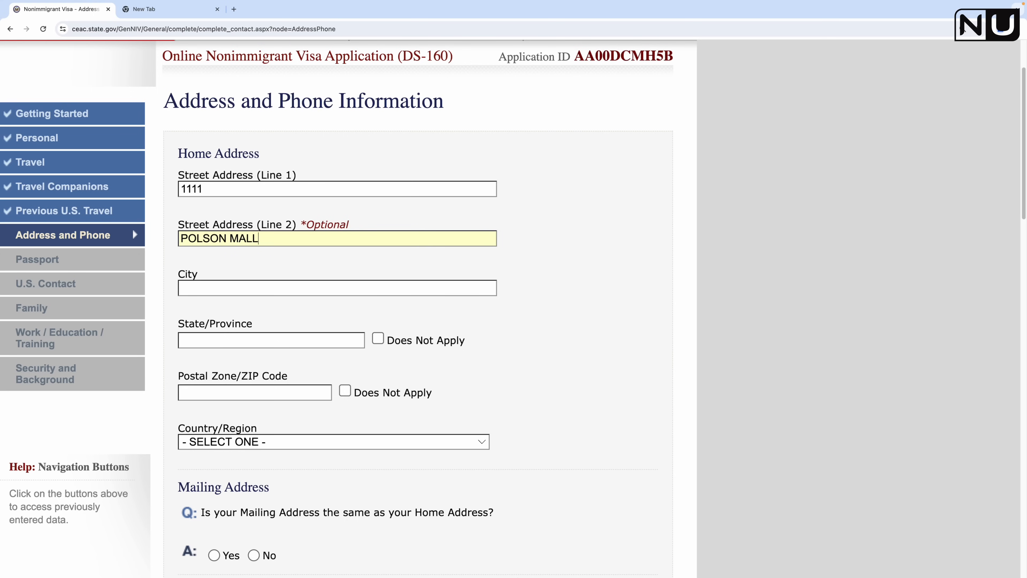
{"action": "left_click", "coordinate": [275, 281]}
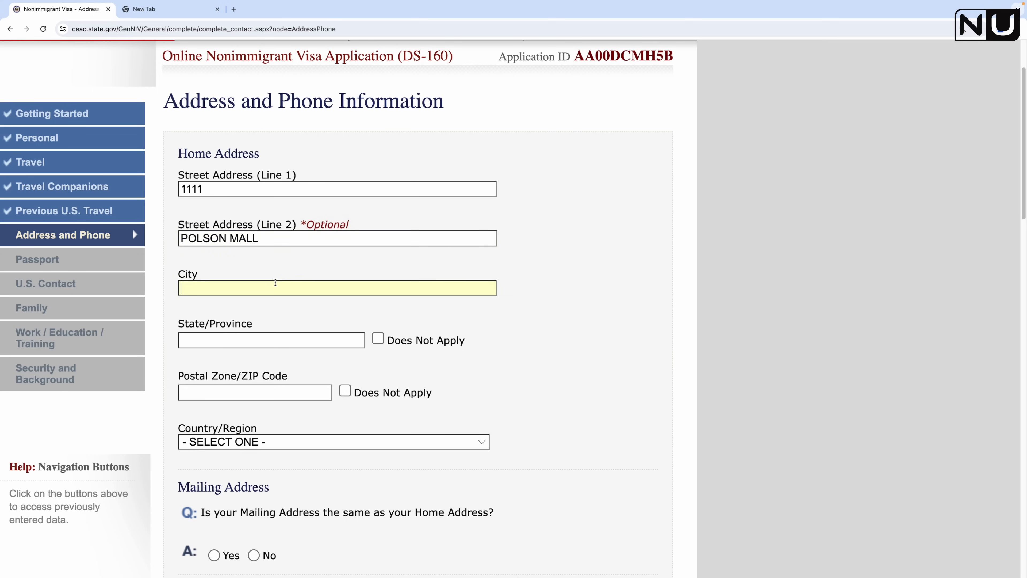
{"action": "type", "text": "BURNABY"}
{"action": "left_click", "coordinate": [220, 345]}
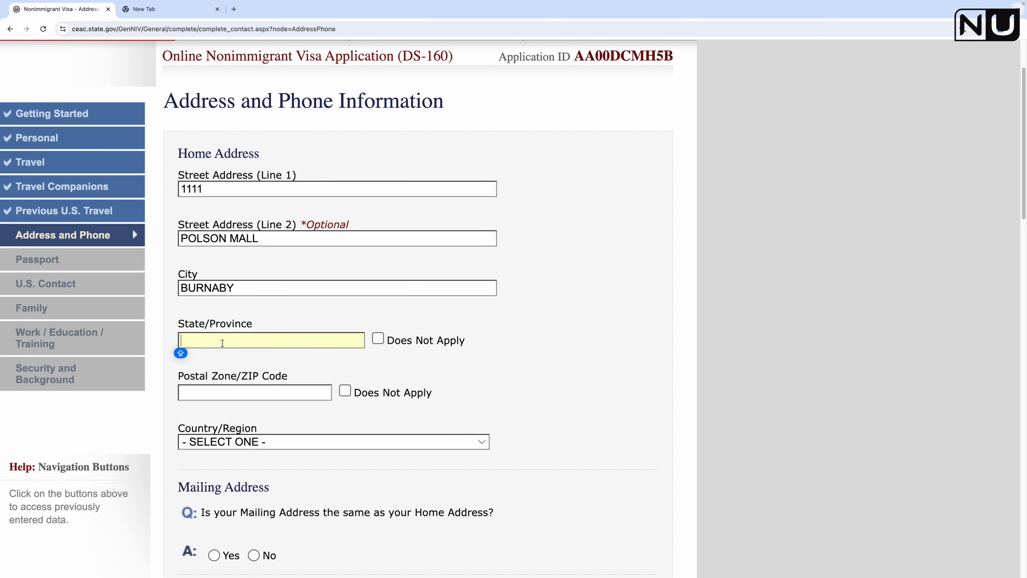
{"action": "type", "text": "BRITISH CO"}
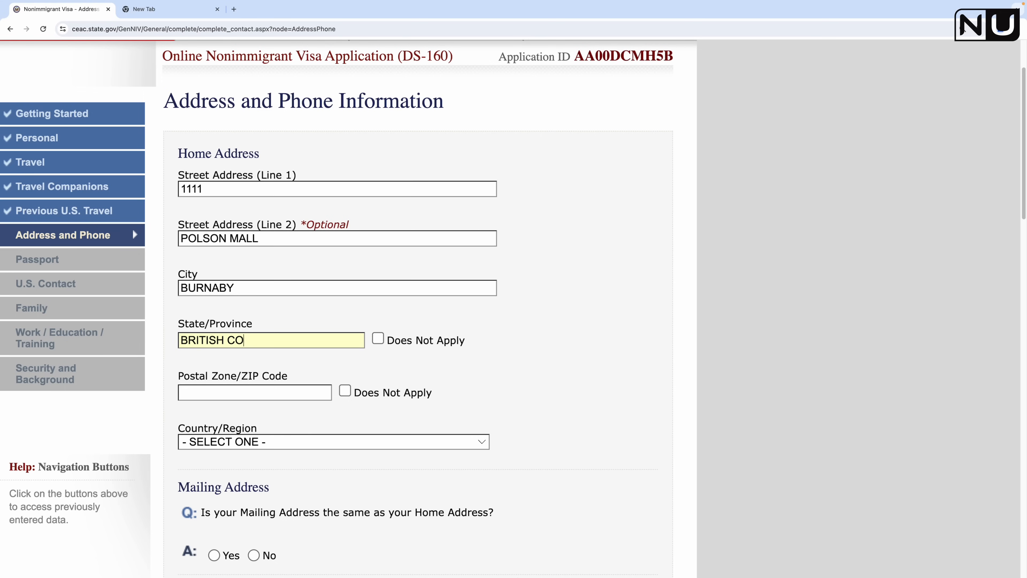
{"action": "type", "text": "LUMBIA"}
{"action": "left_click", "coordinate": [226, 397]}
{"action": "type", "text": "V1M 4T3"}
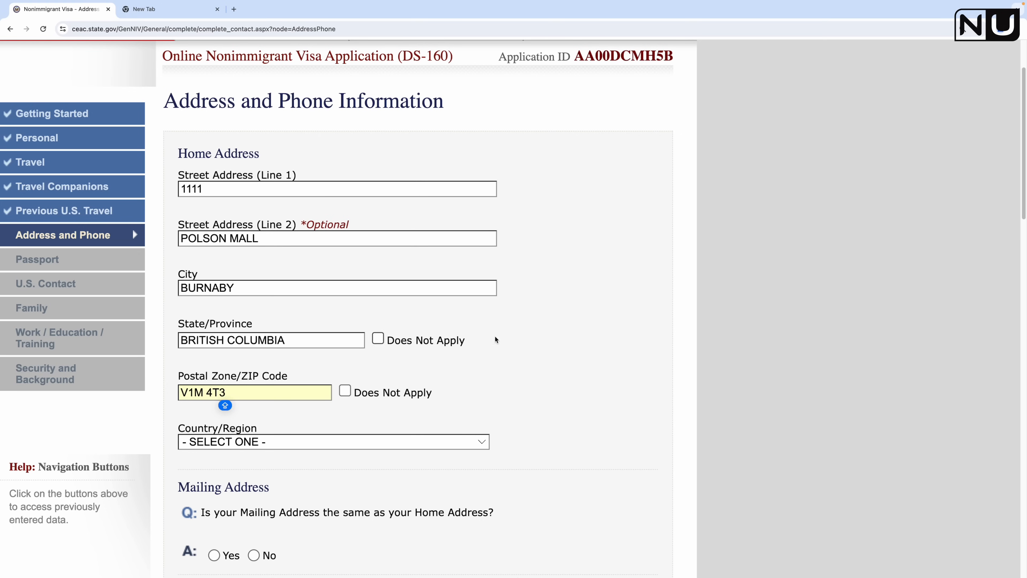
Step: Set the home address Country/Region to CANADA
{"action": "scroll", "coordinate": [566, 292], "scroll_direction": "down", "scroll_amount": 3}
{"action": "left_click", "coordinate": [302, 356]}
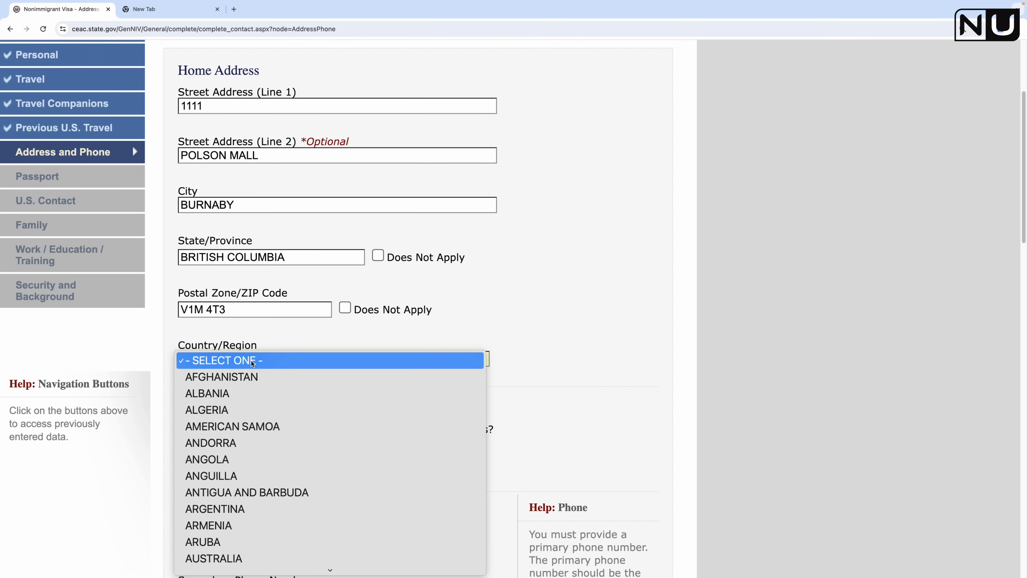
{"action": "key", "text": "c"}
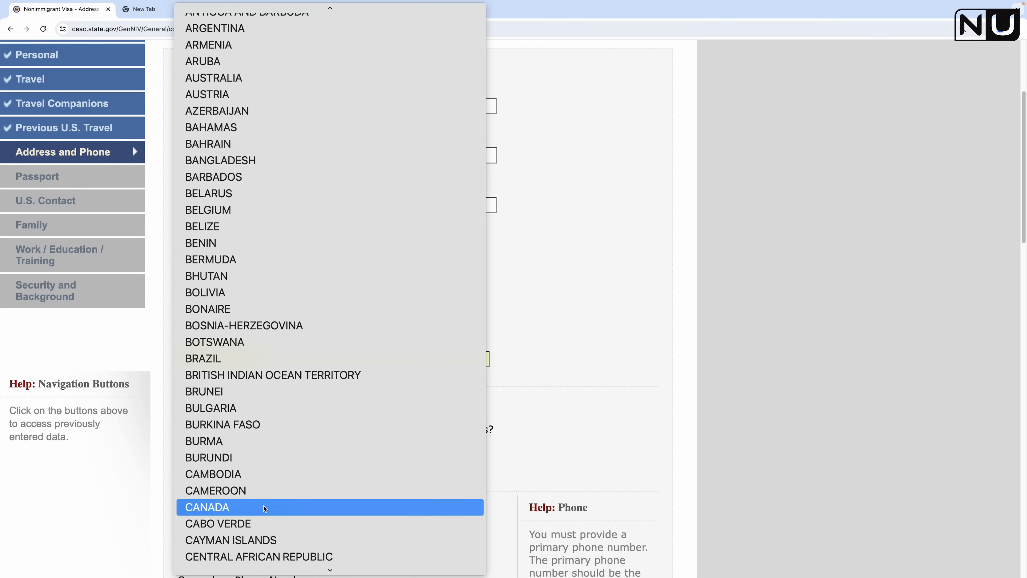
{"action": "left_click", "coordinate": [264, 507]}
{"action": "scroll", "coordinate": [569, 403], "scroll_direction": "down", "scroll_amount": 6}
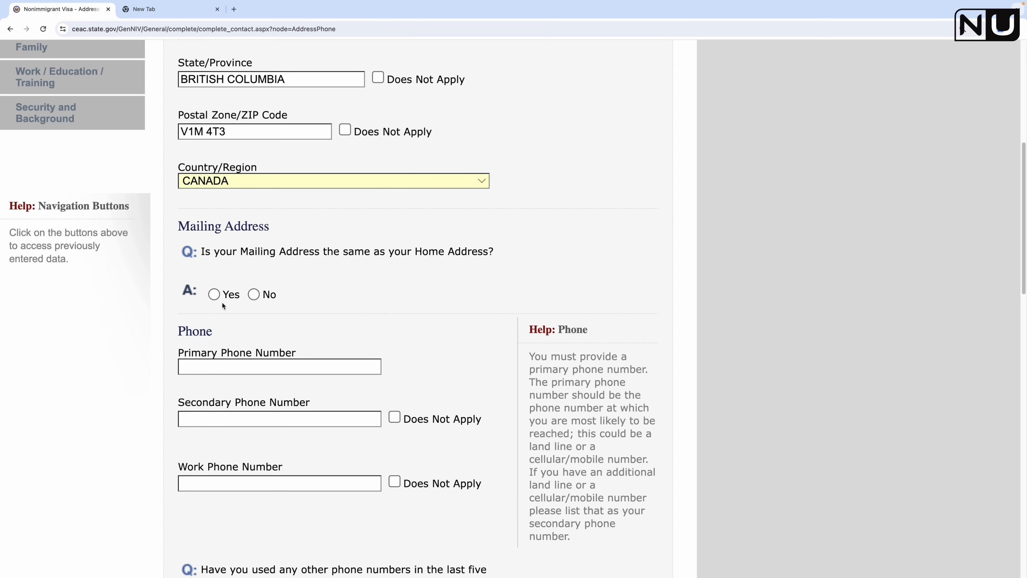
Step: Mark mailing address same as home, enter the primary phone, and set secondary and work phones to Does Not Apply
{"action": "left_click", "coordinate": [214, 294]}
{"action": "scroll", "coordinate": [465, 337], "scroll_direction": "down", "scroll_amount": 8}
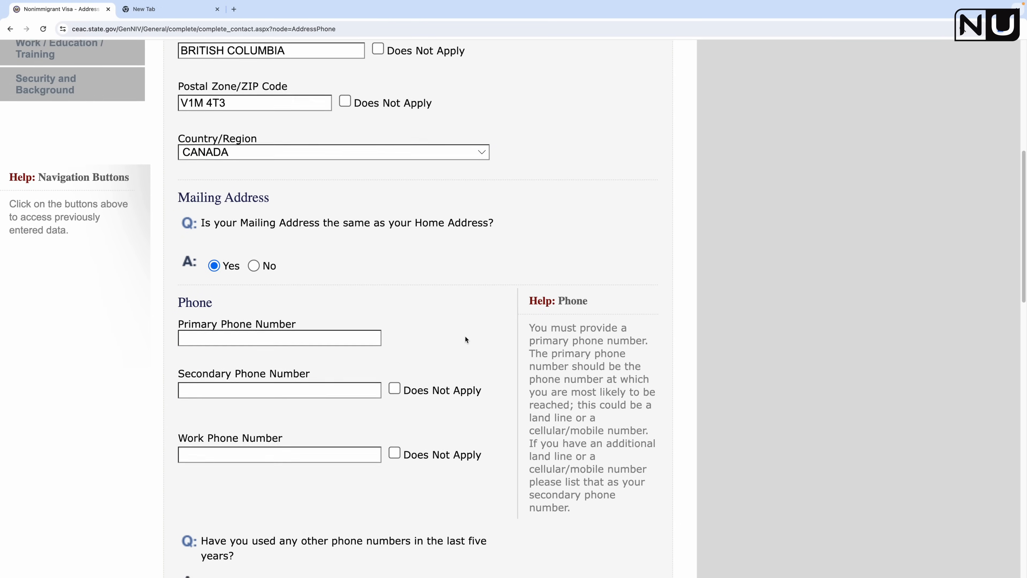
{"action": "left_click", "coordinate": [262, 260]}
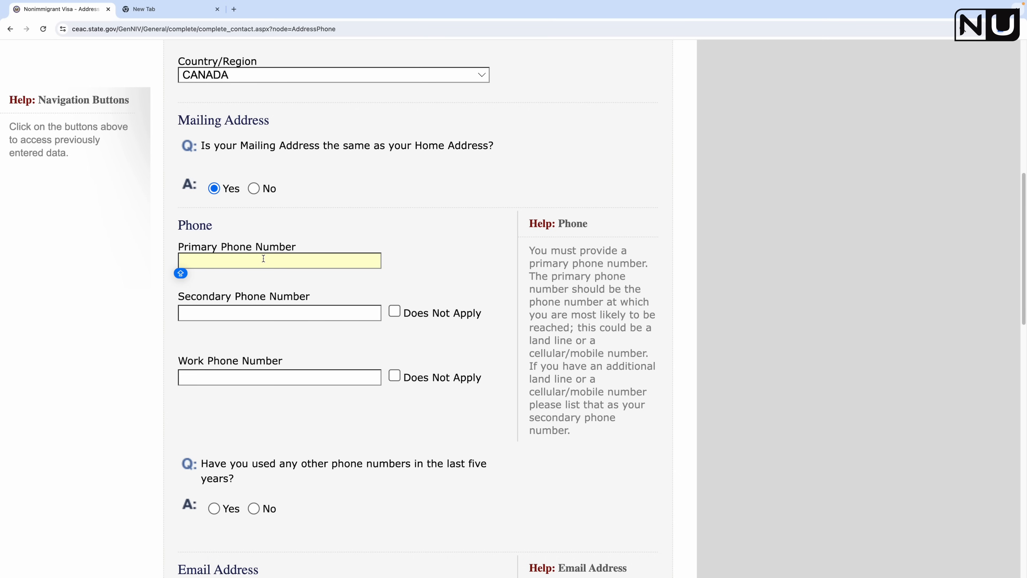
{"action": "type", "text": "7781111111"}
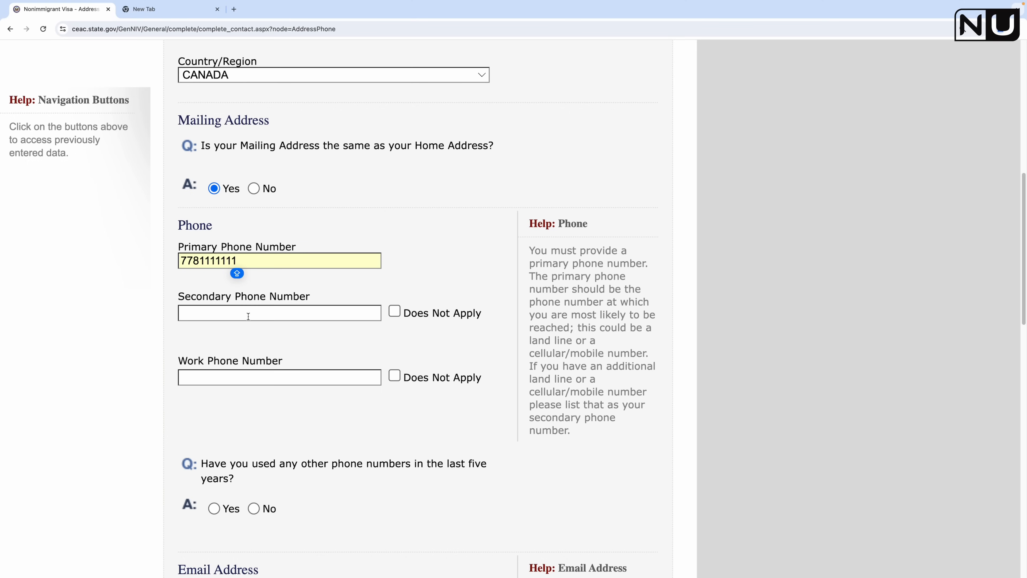
{"action": "left_click", "coordinate": [395, 312]}
{"action": "left_click", "coordinate": [395, 376]}
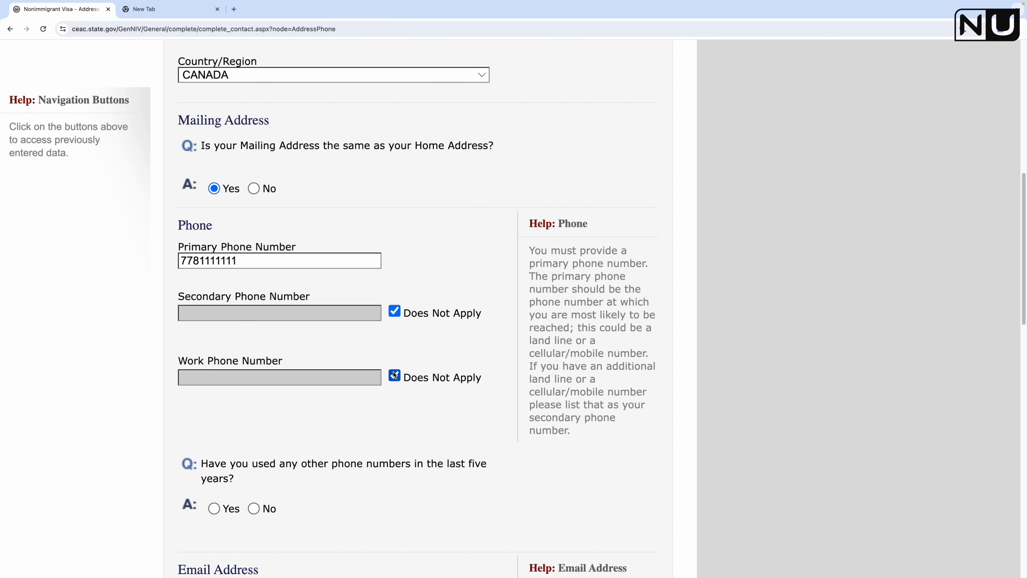
{"action": "scroll", "coordinate": [419, 406], "scroll_direction": "down", "scroll_amount": 4}
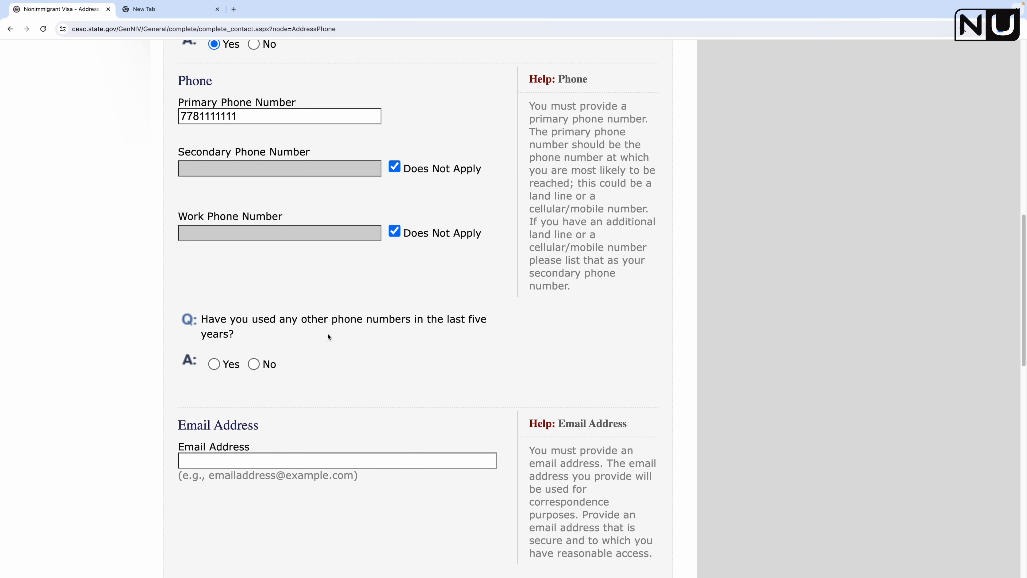
Step: Answer Yes to other phone numbers used in five years and enter the additional phone number
{"action": "left_click", "coordinate": [214, 363]}
{"action": "scroll", "coordinate": [379, 390], "scroll_direction": "down", "scroll_amount": 2}
{"action": "left_click", "coordinate": [301, 381]}
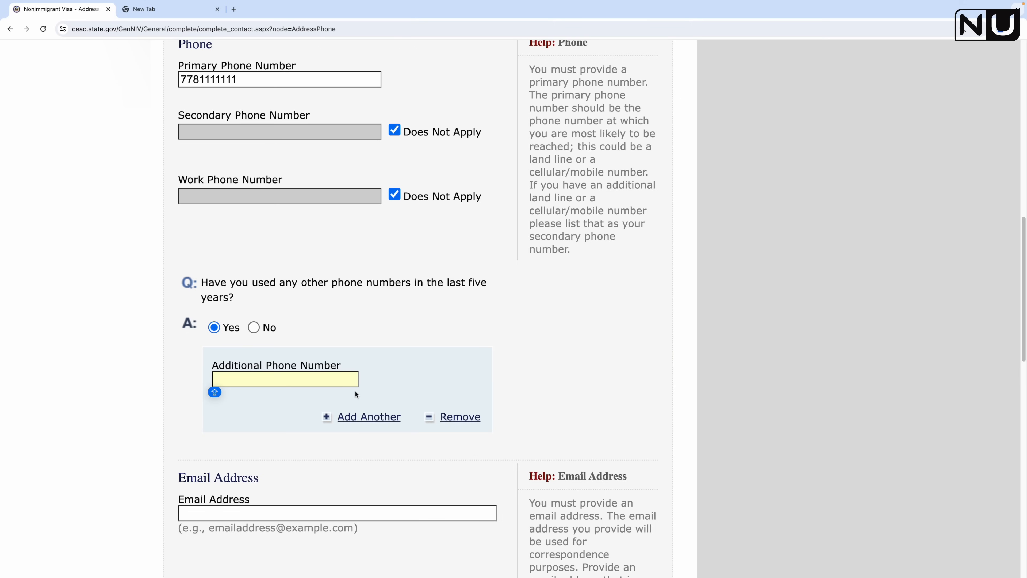
{"action": "type", "text": "9999999999"}
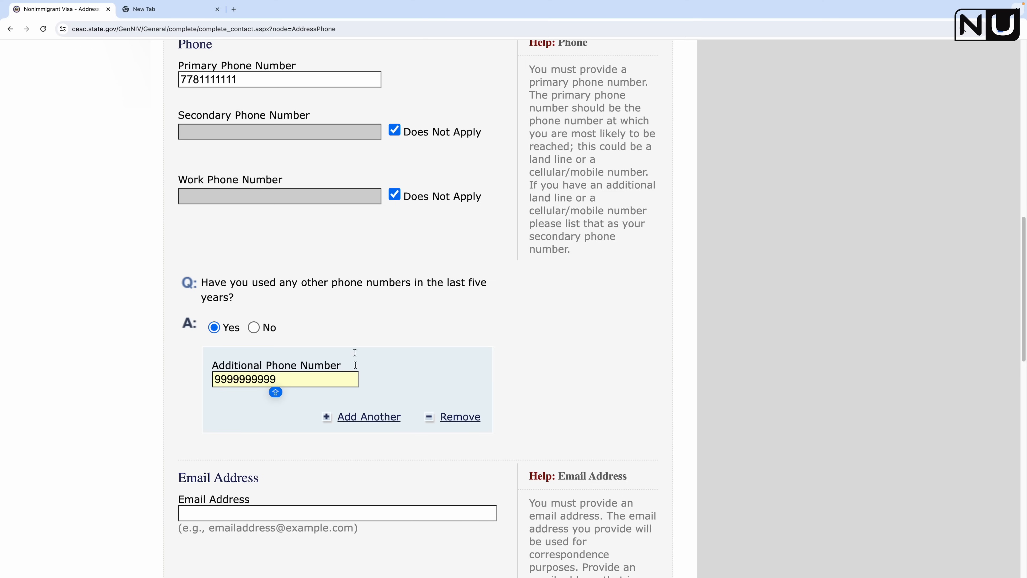
{"action": "left_click", "coordinate": [567, 375]}
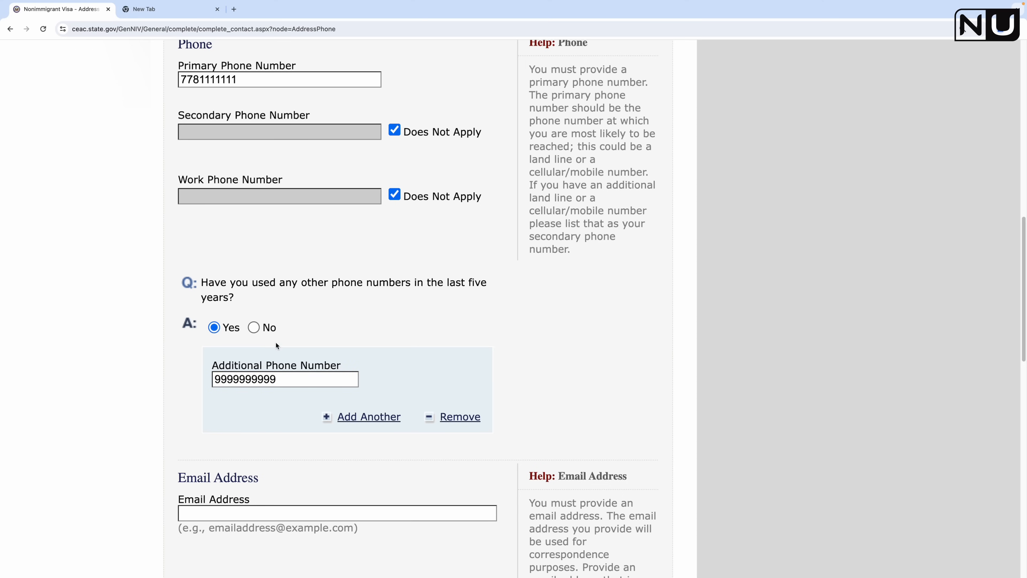
{"action": "scroll", "coordinate": [499, 383], "scroll_direction": "down", "scroll_amount": 3}
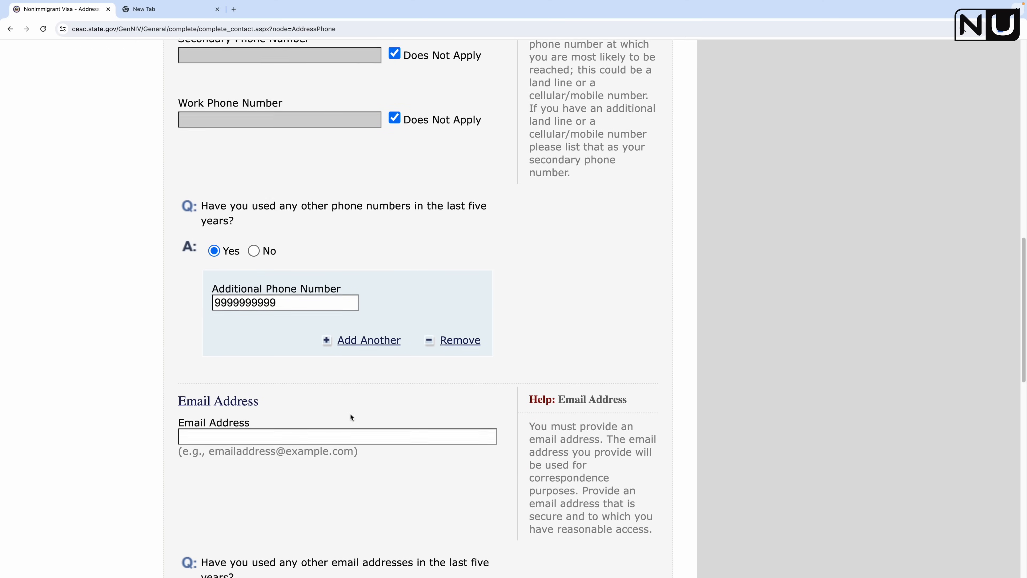
{"action": "scroll", "coordinate": [578, 250], "scroll_direction": "up", "scroll_amount": 3}
{"action": "scroll", "coordinate": [600, 214], "scroll_direction": "up", "scroll_amount": 2}
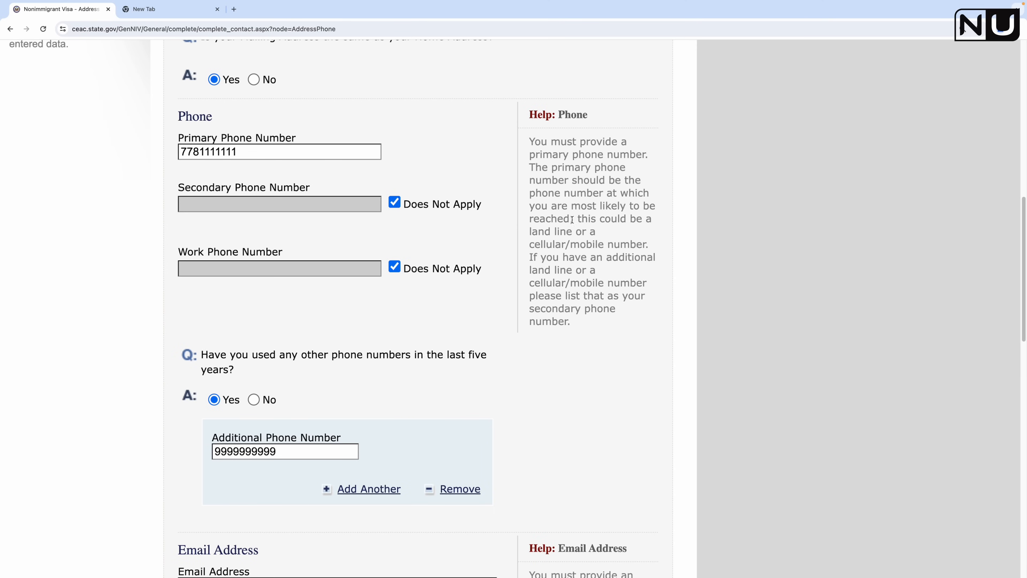
{"action": "scroll", "coordinate": [596, 315], "scroll_direction": "down", "scroll_amount": 1}
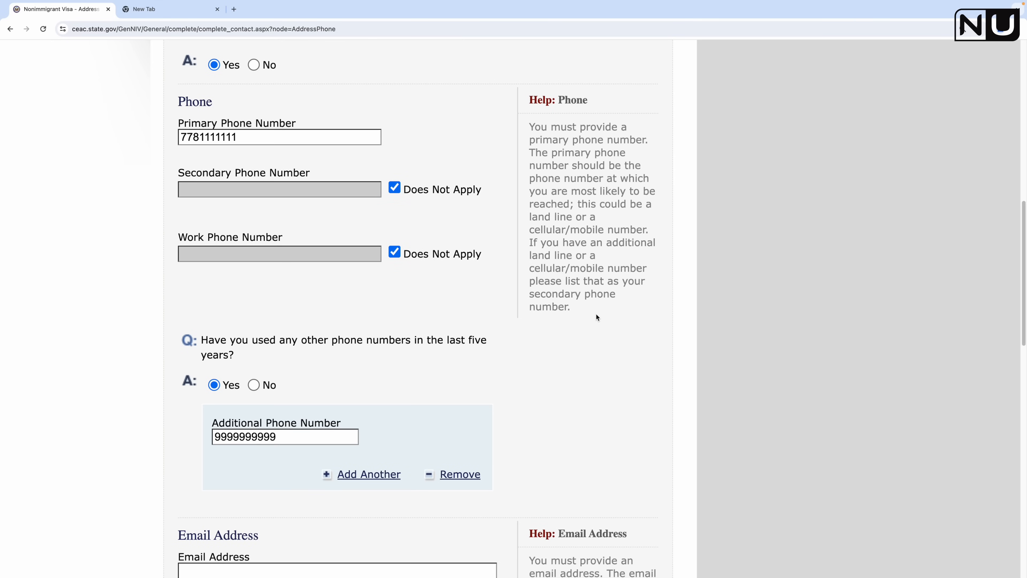
{"action": "scroll", "coordinate": [596, 314], "scroll_direction": "down", "scroll_amount": 1}
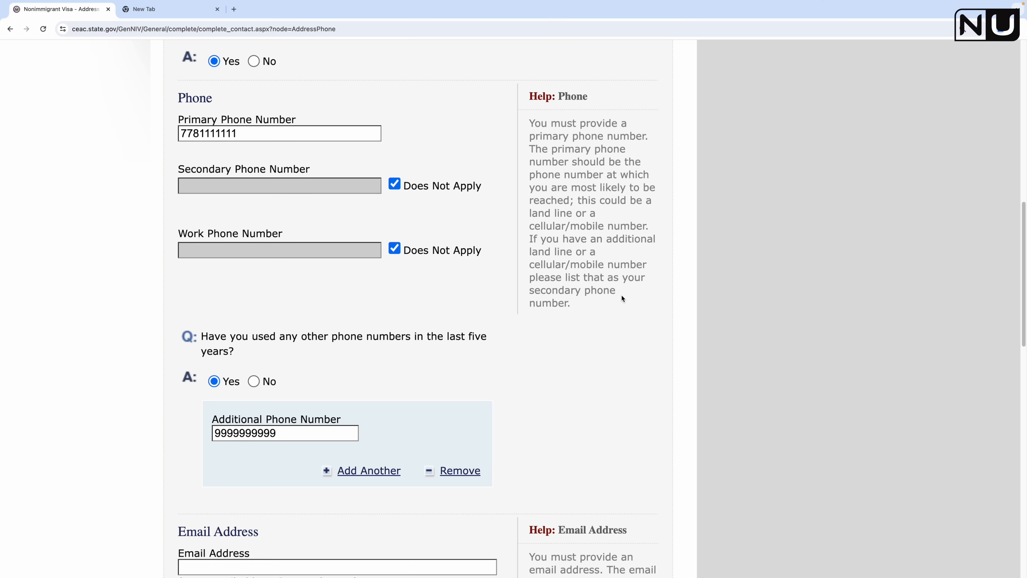
{"action": "scroll", "coordinate": [318, 200], "scroll_direction": "down", "scroll_amount": 4}
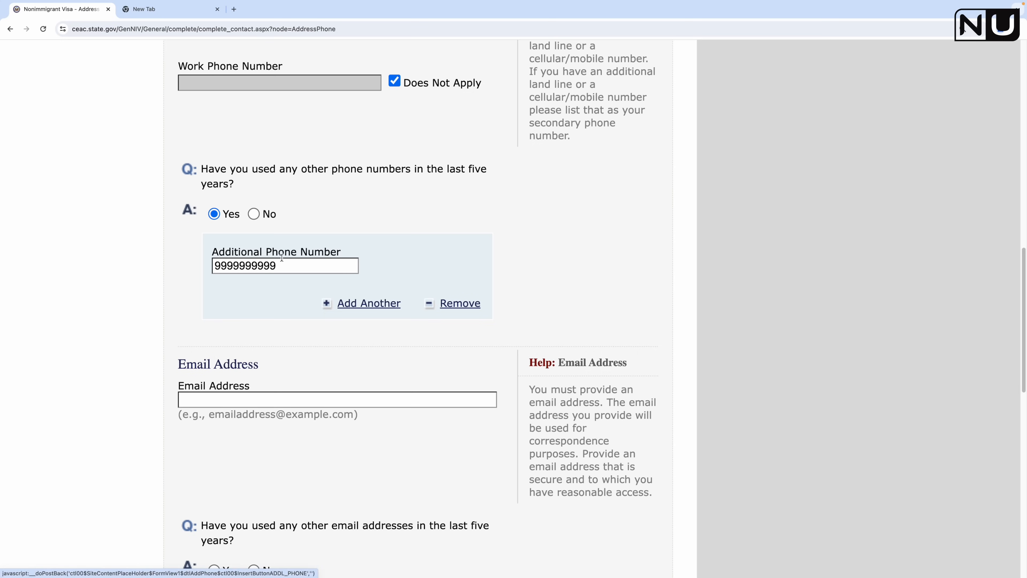
{"action": "scroll", "coordinate": [375, 318], "scroll_direction": "down", "scroll_amount": 3}
Step: Enter the applicant's e-mail address and answer No to other e-mail addresses used
{"action": "scroll", "coordinate": [380, 328], "scroll_direction": "down", "scroll_amount": 3}
{"action": "left_click", "coordinate": [301, 270]}
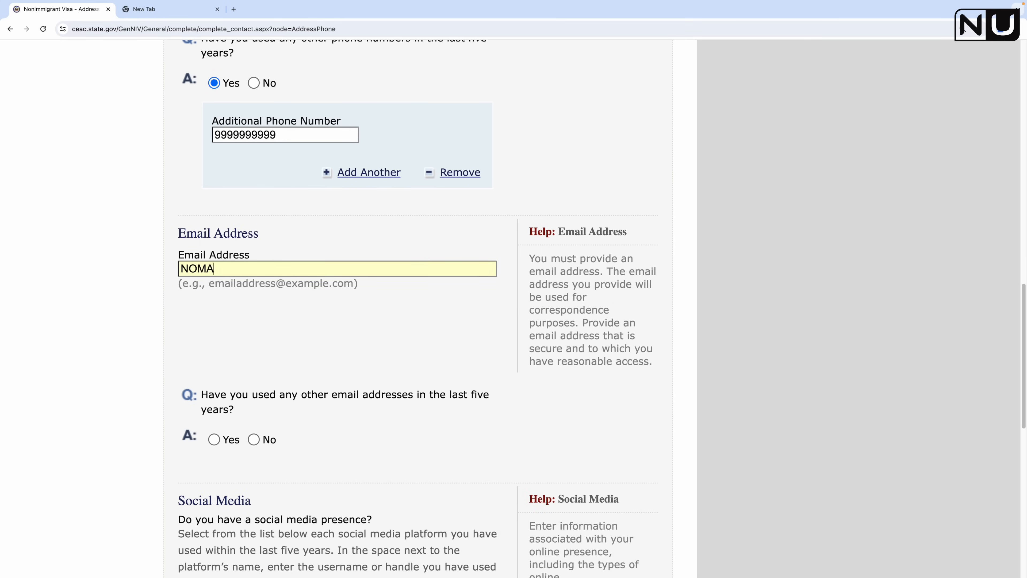
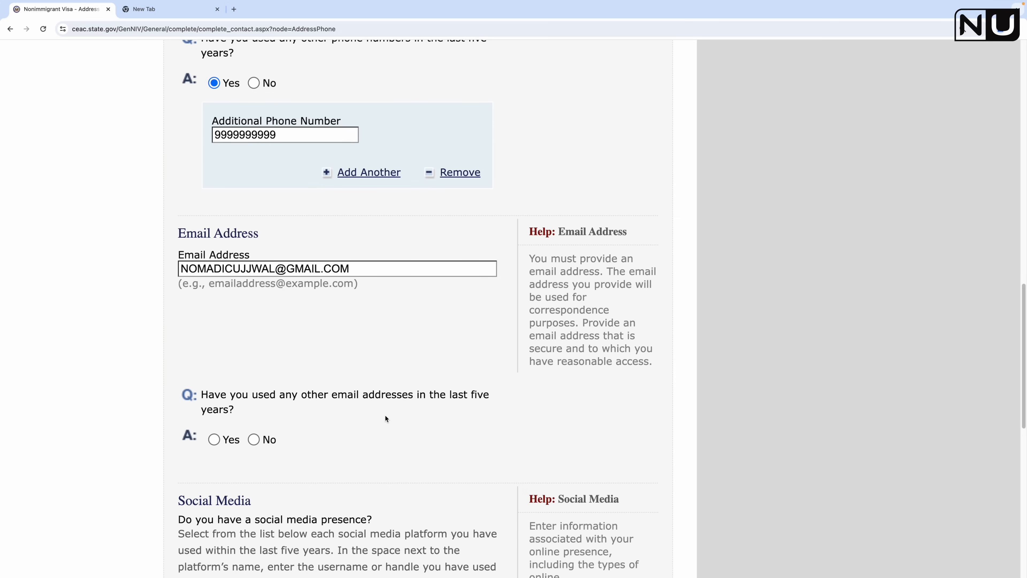
{"action": "scroll", "coordinate": [385, 416], "scroll_direction": "down", "scroll_amount": 2}
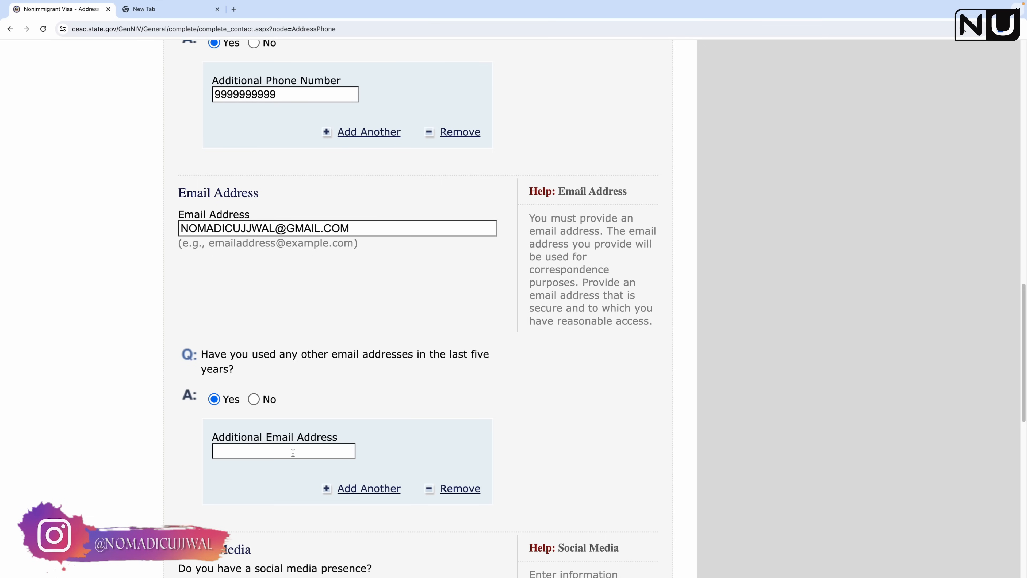
{"action": "left_click", "coordinate": [253, 399]}
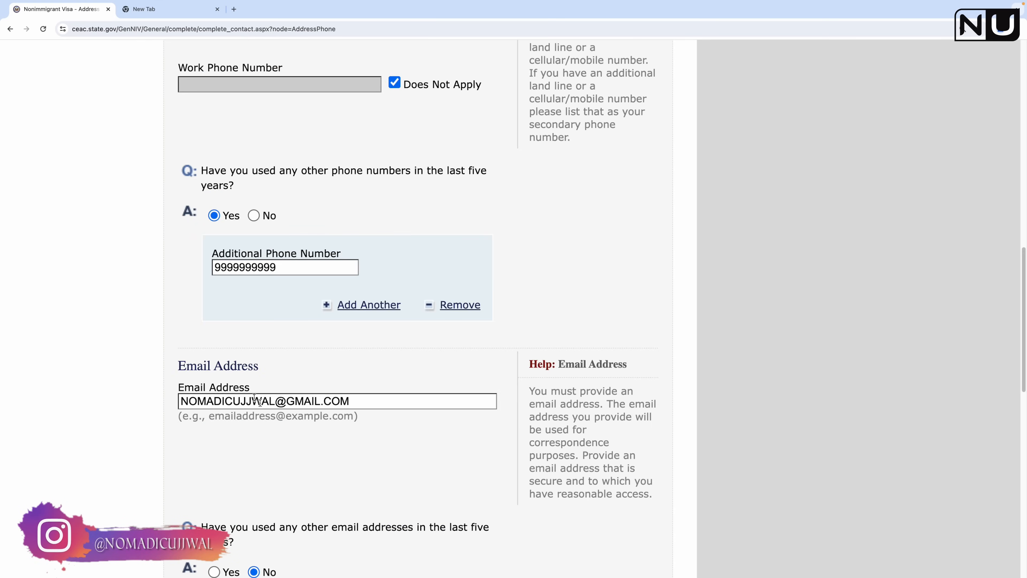
{"action": "scroll", "coordinate": [350, 459], "scroll_direction": "down", "scroll_amount": 4}
Step: Select YOUTUBE as the social media platform and enter the account handle
{"action": "scroll", "coordinate": [349, 413], "scroll_direction": "down", "scroll_amount": 4}
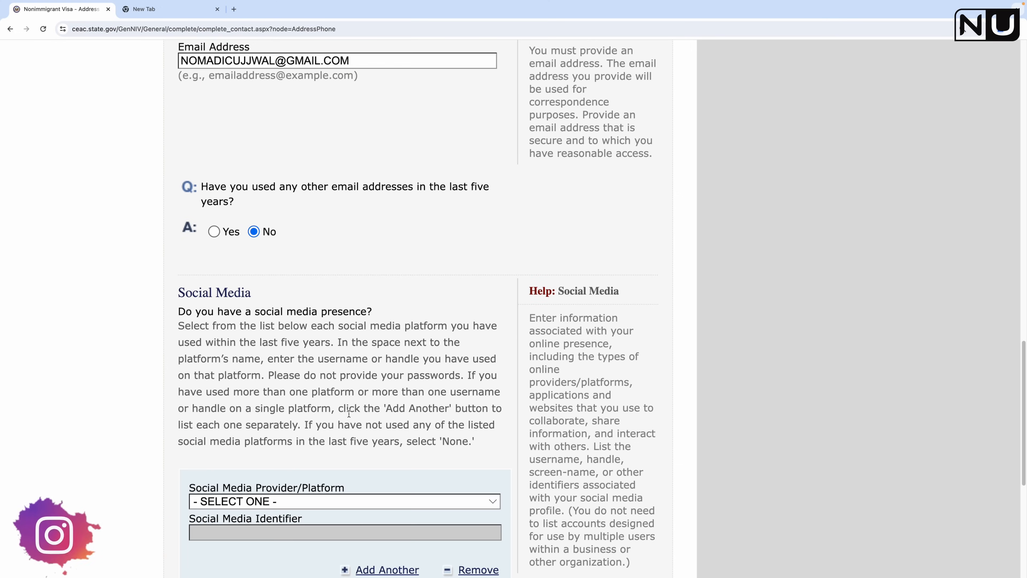
{"action": "scroll", "coordinate": [355, 411], "scroll_direction": "down", "scroll_amount": 2}
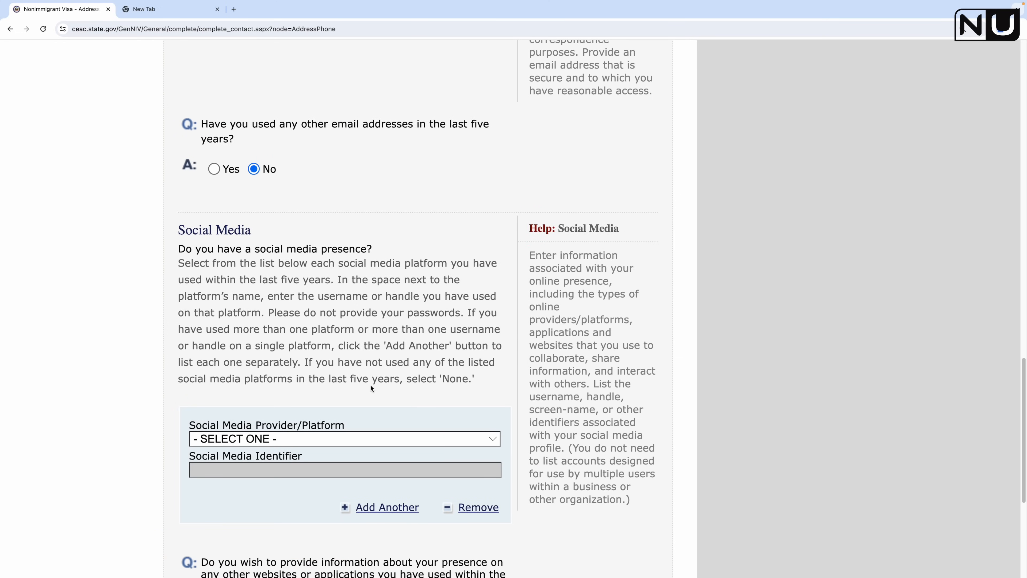
{"action": "left_click", "coordinate": [315, 439]}
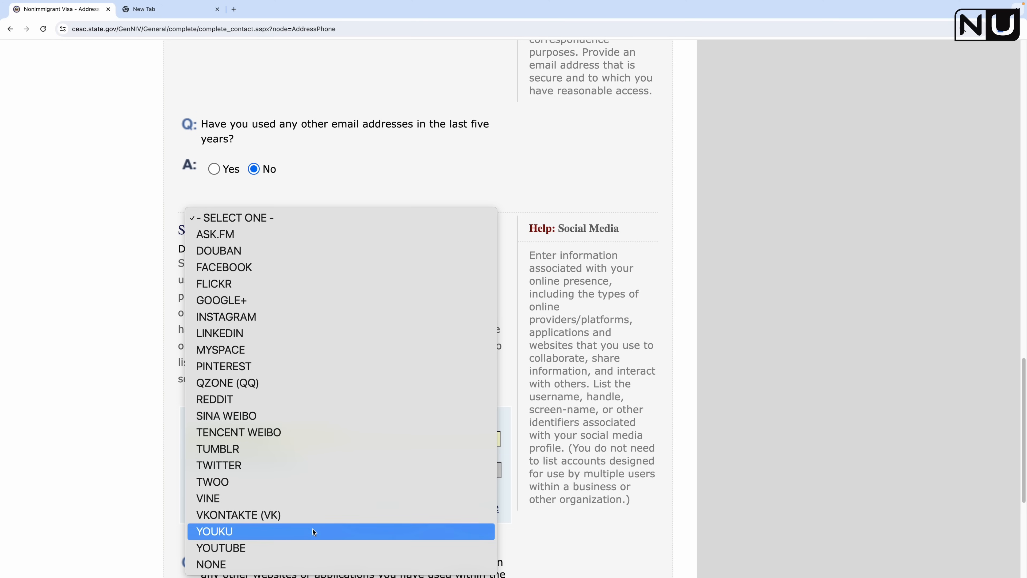
{"action": "left_click", "coordinate": [301, 542]}
{"action": "scroll", "coordinate": [285, 413], "scroll_direction": "up", "scroll_amount": 5}
{"action": "scroll", "coordinate": [286, 413], "scroll_direction": "down", "scroll_amount": 7}
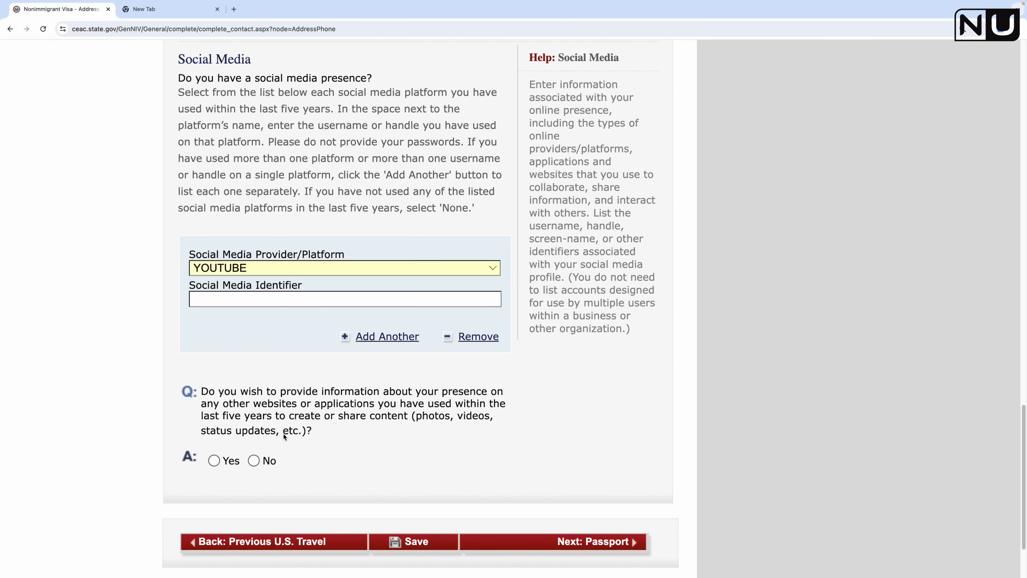
{"action": "left_click", "coordinate": [192, 304]}
{"action": "type", "text": "NOMADICUJJWAL"}
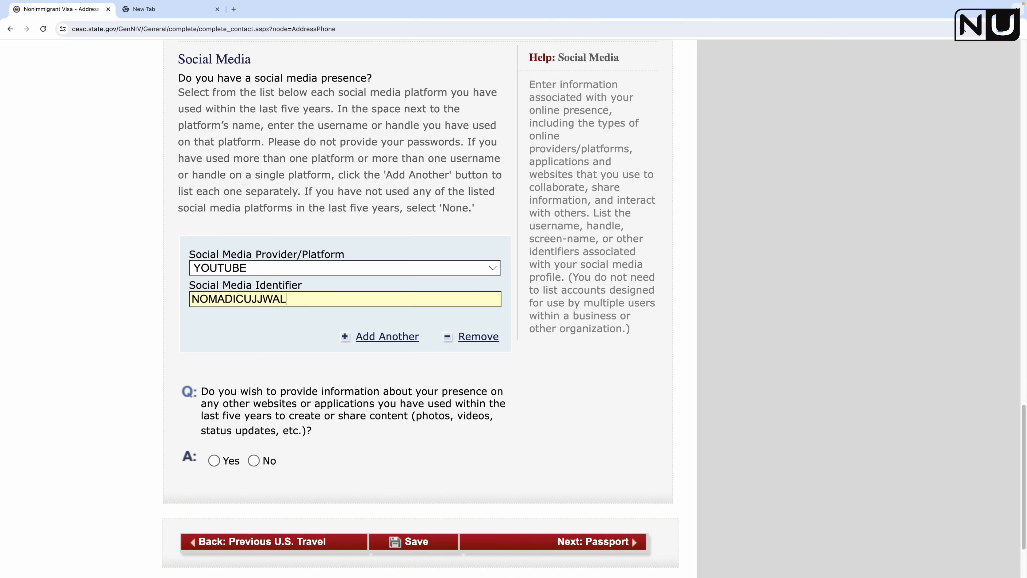
{"action": "left_click", "coordinate": [291, 344]}
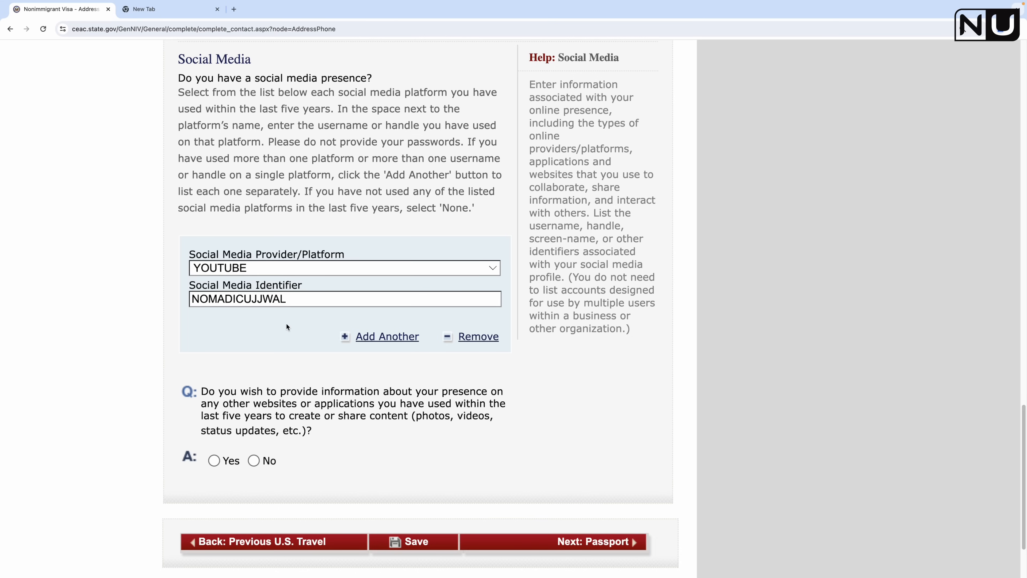
Step: Answer No to other websites or applications, then save and resume the application
{"action": "scroll", "coordinate": [286, 324], "scroll_direction": "down", "scroll_amount": 3}
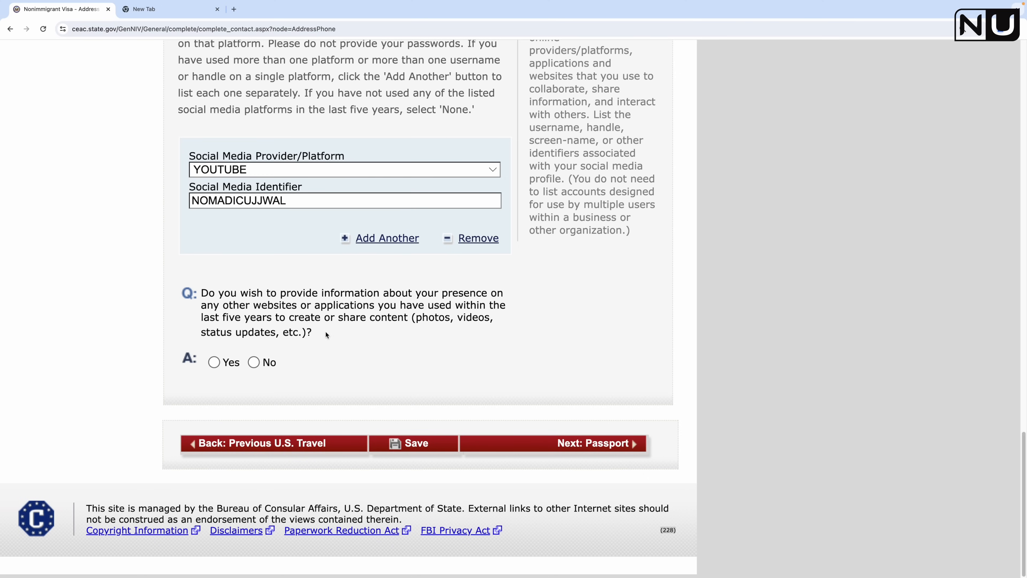
{"action": "left_click", "coordinate": [254, 362]}
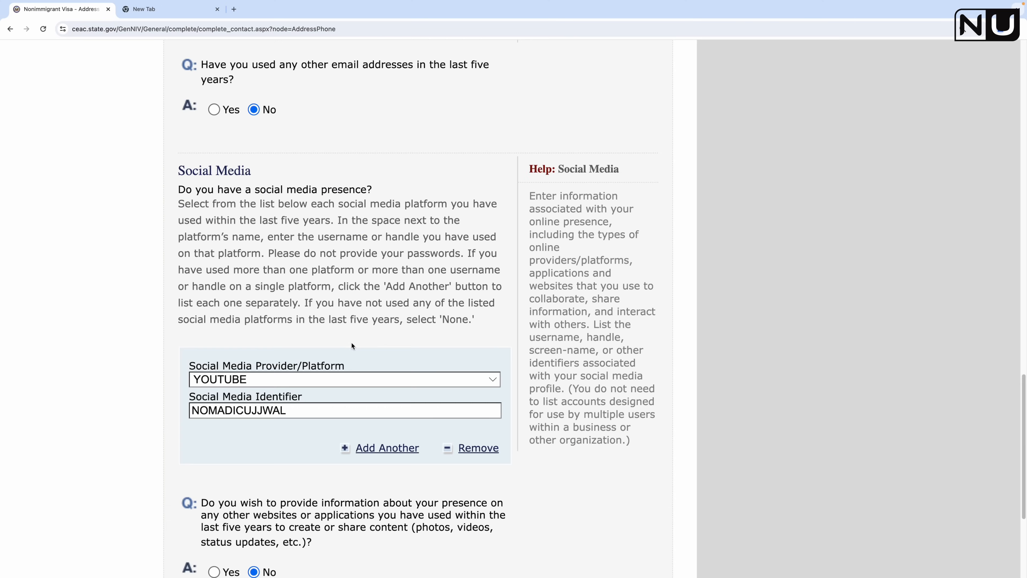
{"action": "scroll", "coordinate": [391, 435], "scroll_direction": "down", "scroll_amount": 5}
{"action": "left_click", "coordinate": [395, 445]}
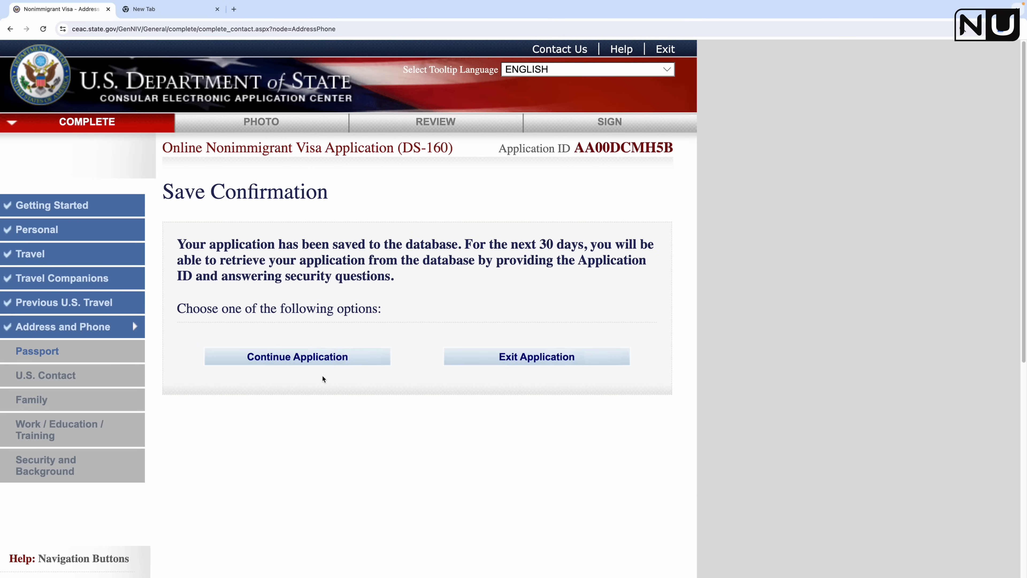
{"action": "left_click", "coordinate": [261, 357]}
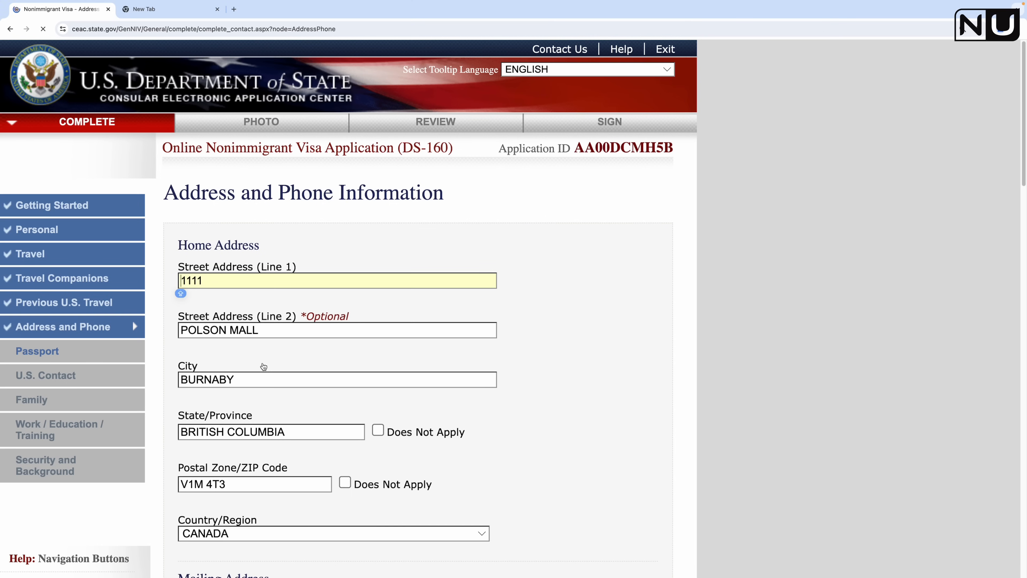
{"action": "scroll", "coordinate": [399, 408], "scroll_direction": "down", "scroll_amount": 1}
{"action": "scroll", "coordinate": [398, 408], "scroll_direction": "down", "scroll_amount": 20}
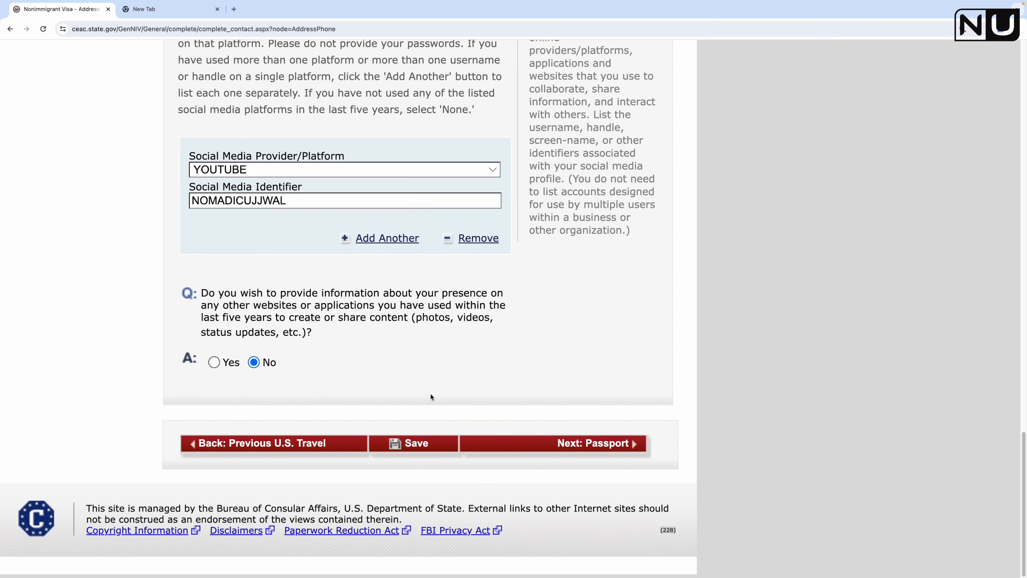
Step: On Passport Information, choose REGULAR document type, enter the passport number, and mark book number Does Not Apply
{"action": "left_click", "coordinate": [579, 445]}
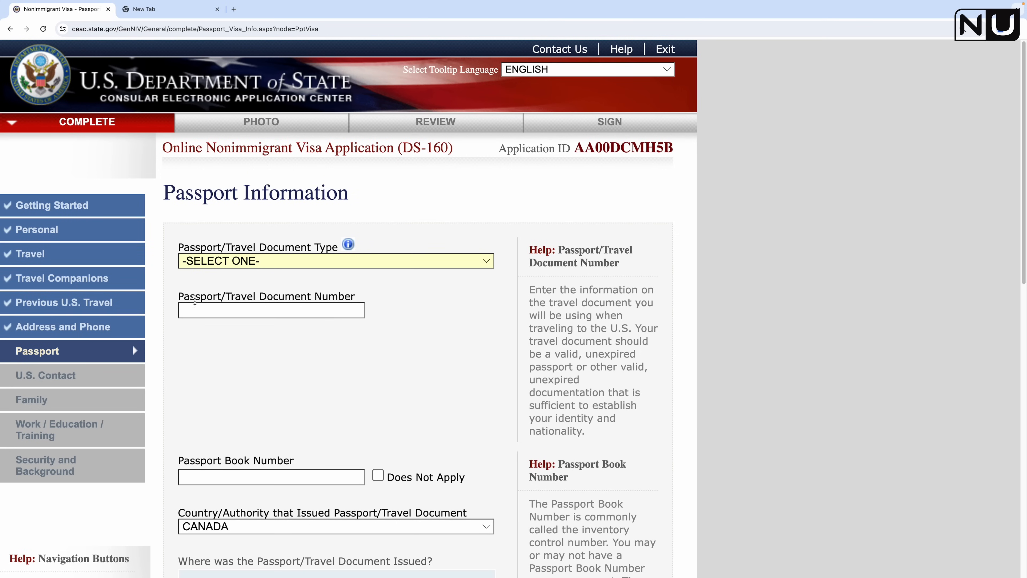
{"action": "left_click", "coordinate": [295, 260]}
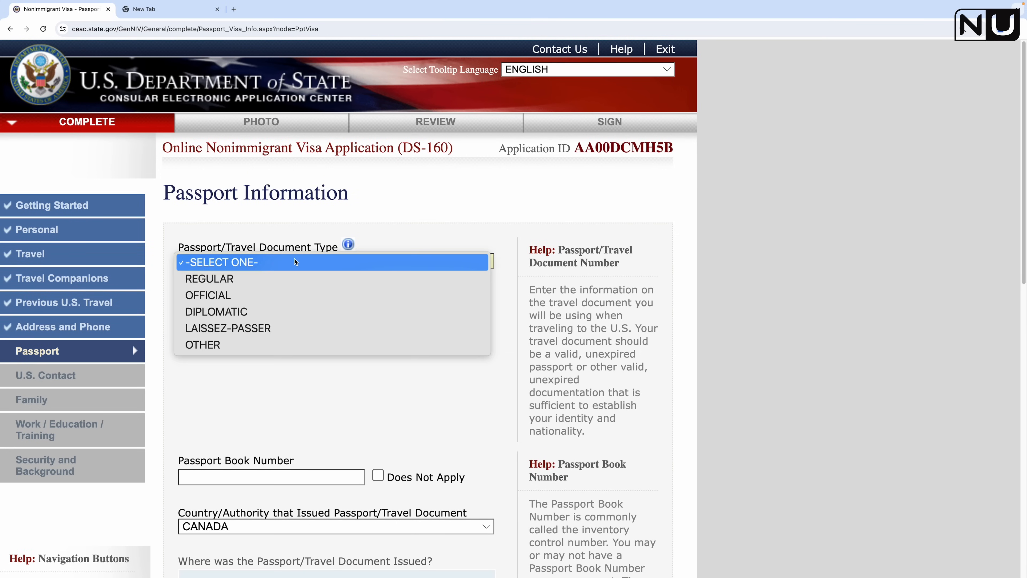
{"action": "left_click", "coordinate": [255, 276]}
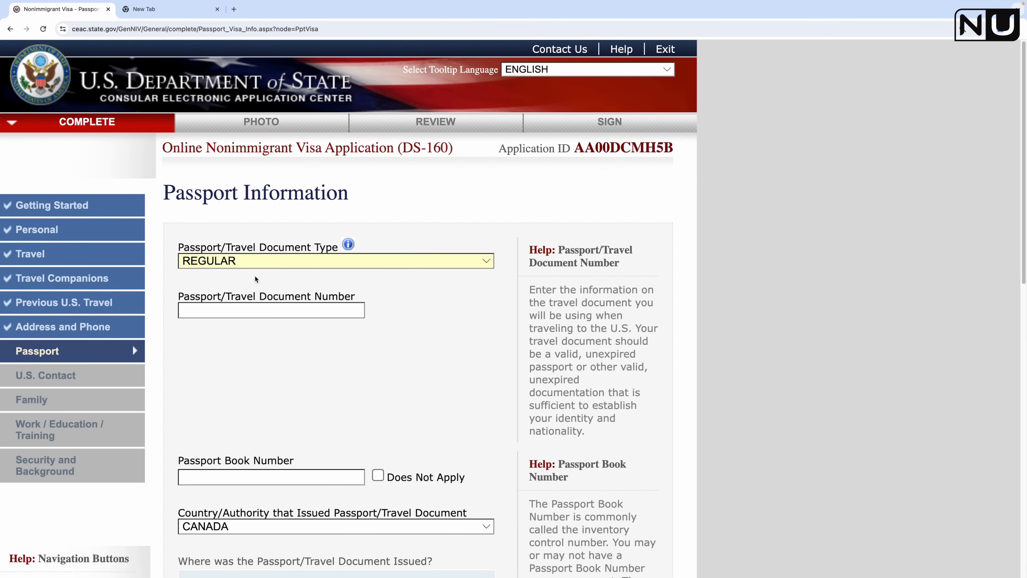
{"action": "left_click", "coordinate": [283, 312]}
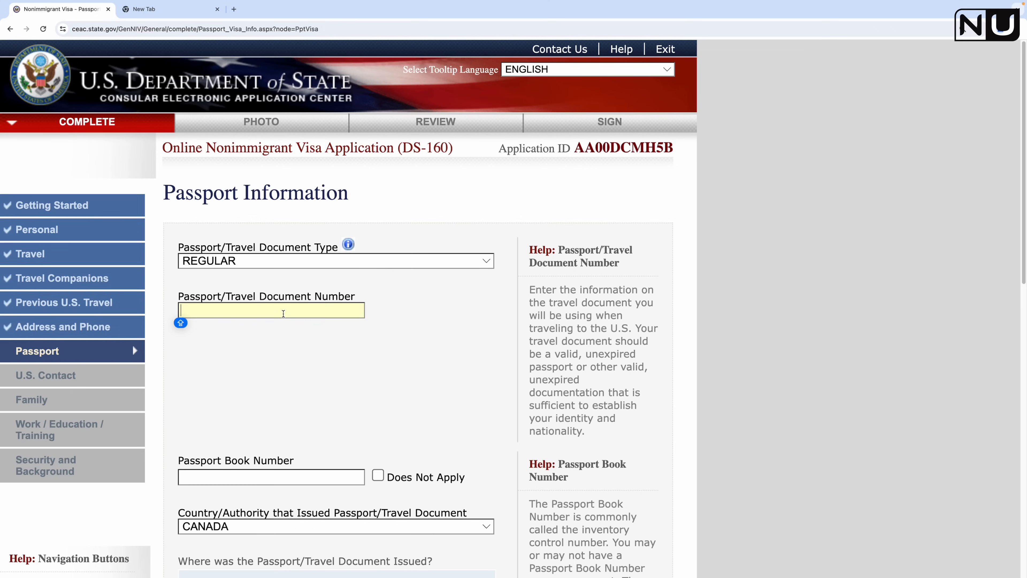
{"action": "type", "text": "U123456"}
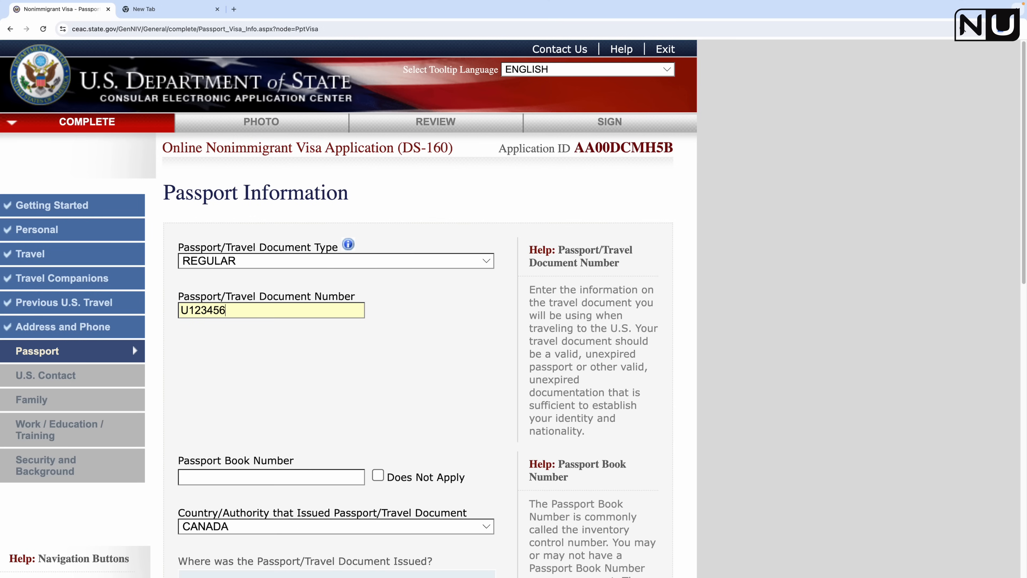
{"action": "left_click", "coordinate": [389, 362]}
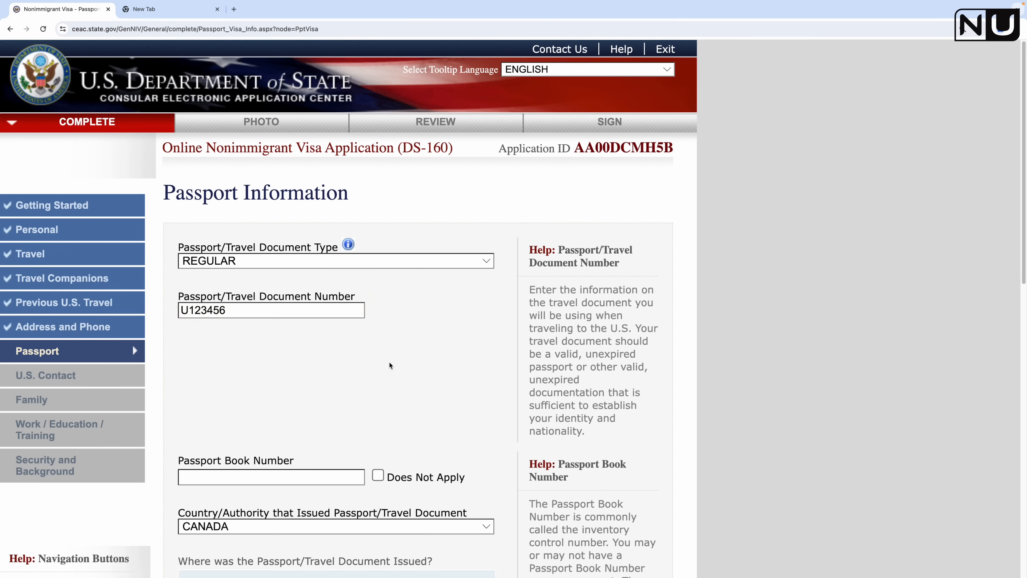
{"action": "scroll", "coordinate": [388, 362], "scroll_direction": "down", "scroll_amount": 3}
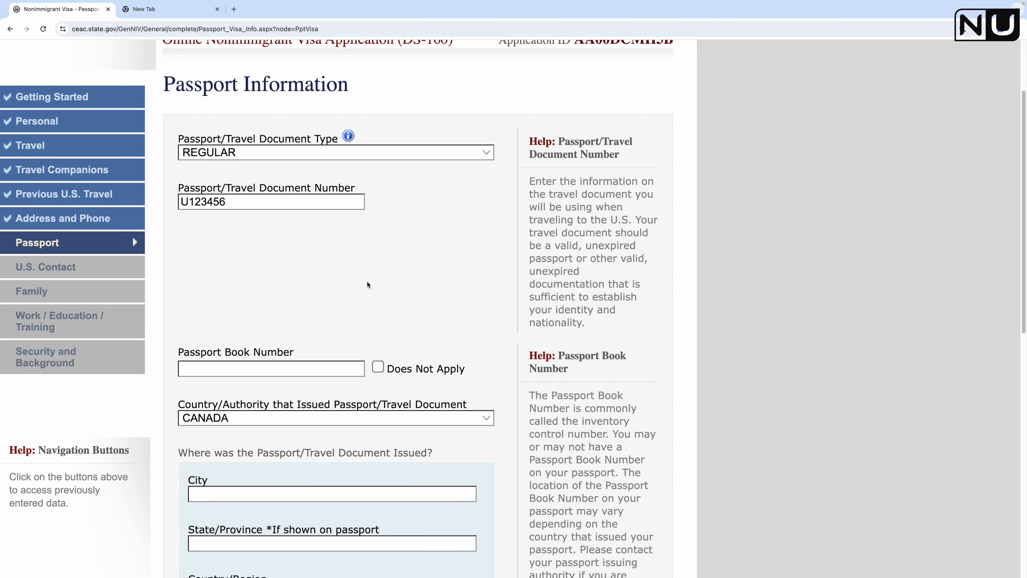
{"action": "scroll", "coordinate": [367, 281], "scroll_direction": "down", "scroll_amount": 2}
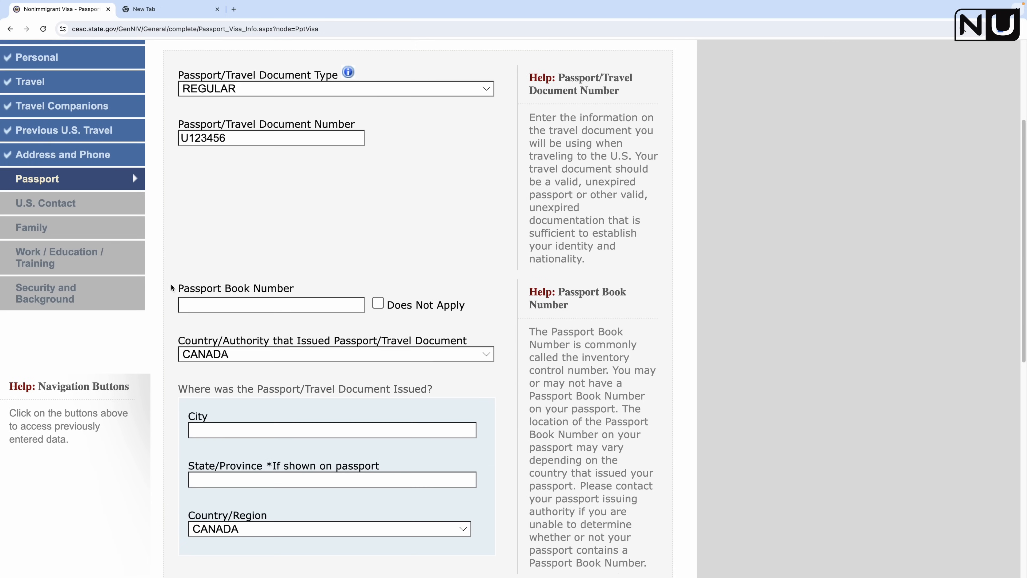
{"action": "left_click", "coordinate": [378, 303]}
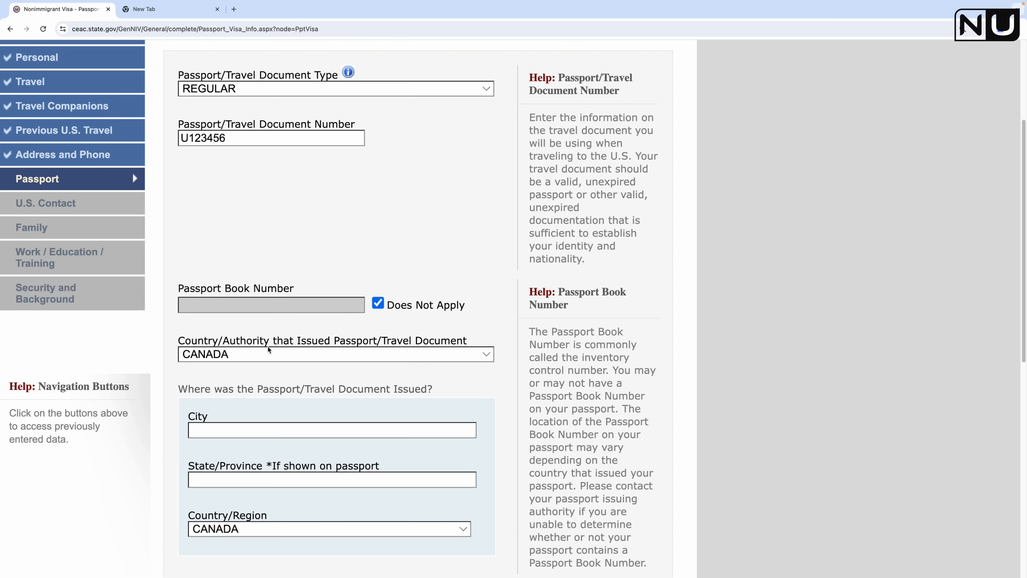
Step: Set the passport issuing Country/Authority to INDIA
{"action": "left_click", "coordinate": [380, 355]}
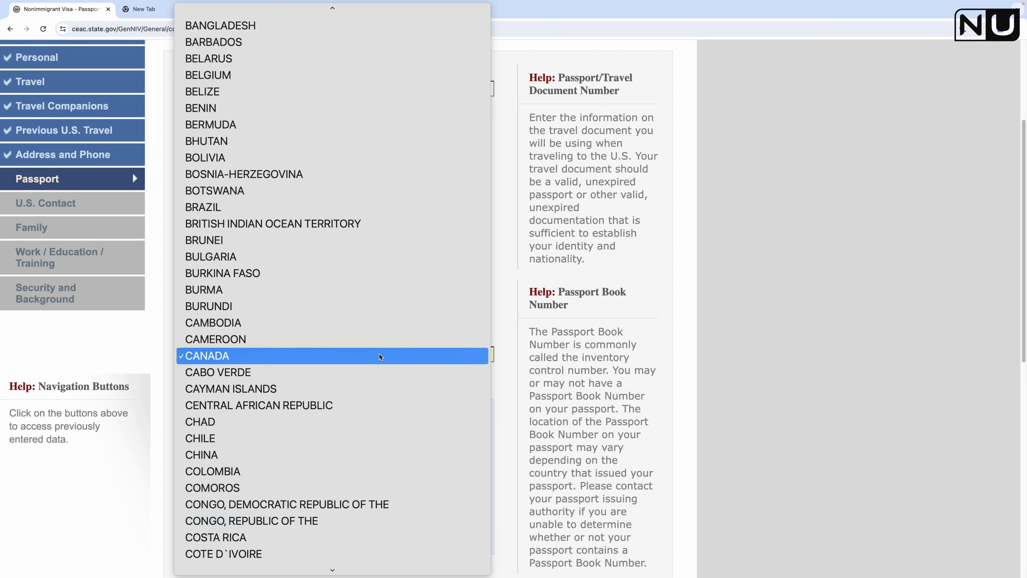
{"action": "type", "text": "in"}
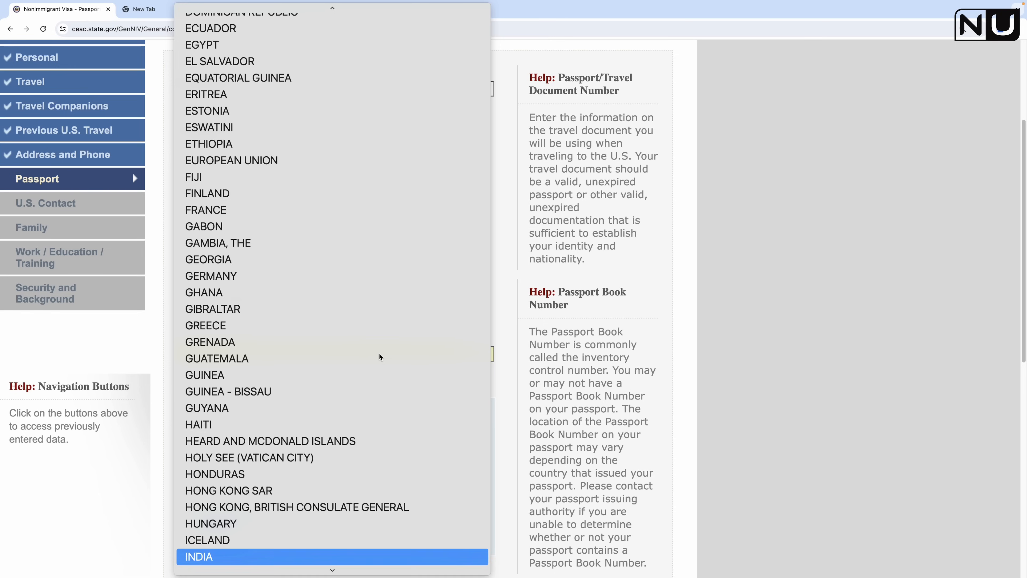
{"action": "key", "text": "Return"}
{"action": "scroll", "coordinate": [478, 236], "scroll_direction": "down", "scroll_amount": 2}
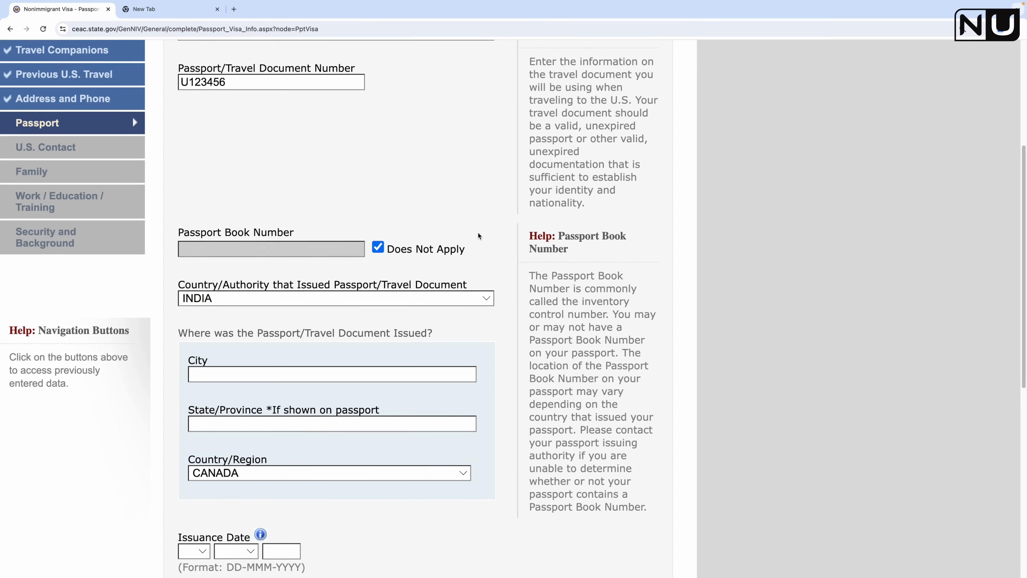
{"action": "scroll", "coordinate": [478, 236], "scroll_direction": "down", "scroll_amount": 1}
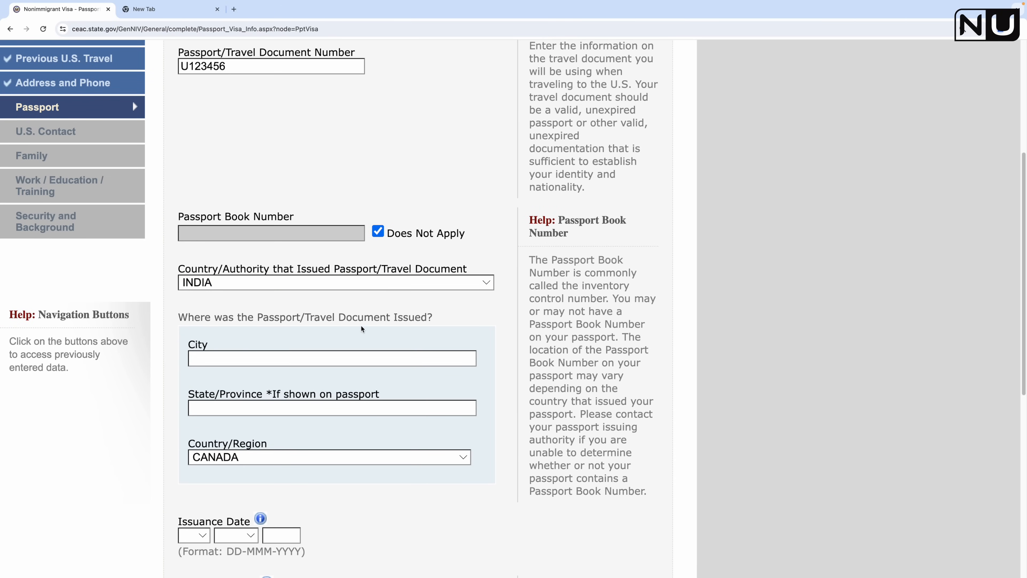
Step: Enter the place of issue as AHMEDABAD, GUJARAT, with country INDIA
{"action": "left_click", "coordinate": [308, 362]}
{"action": "type", "text": "AHMEDABAD"}
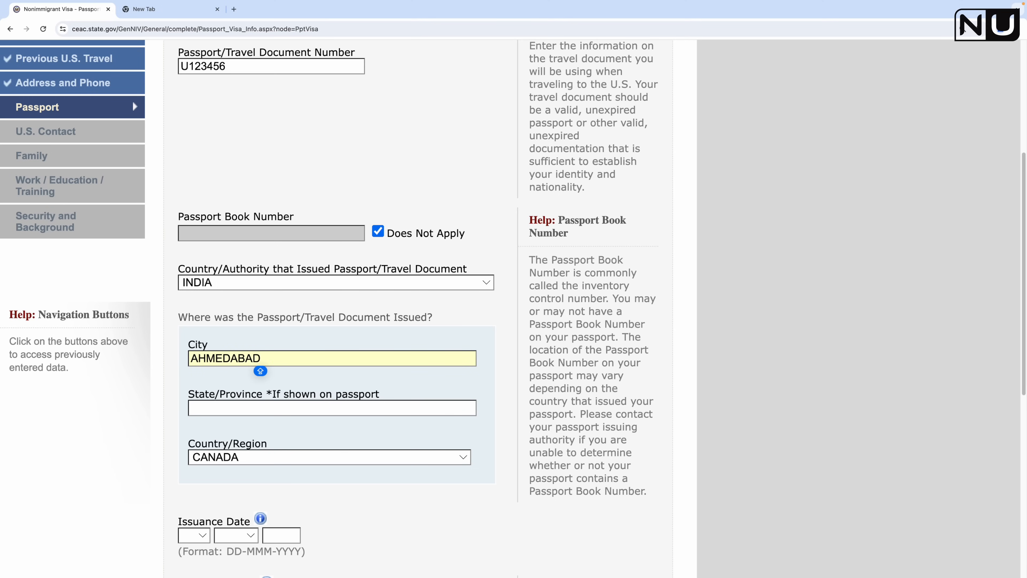
{"action": "left_click", "coordinate": [316, 411]}
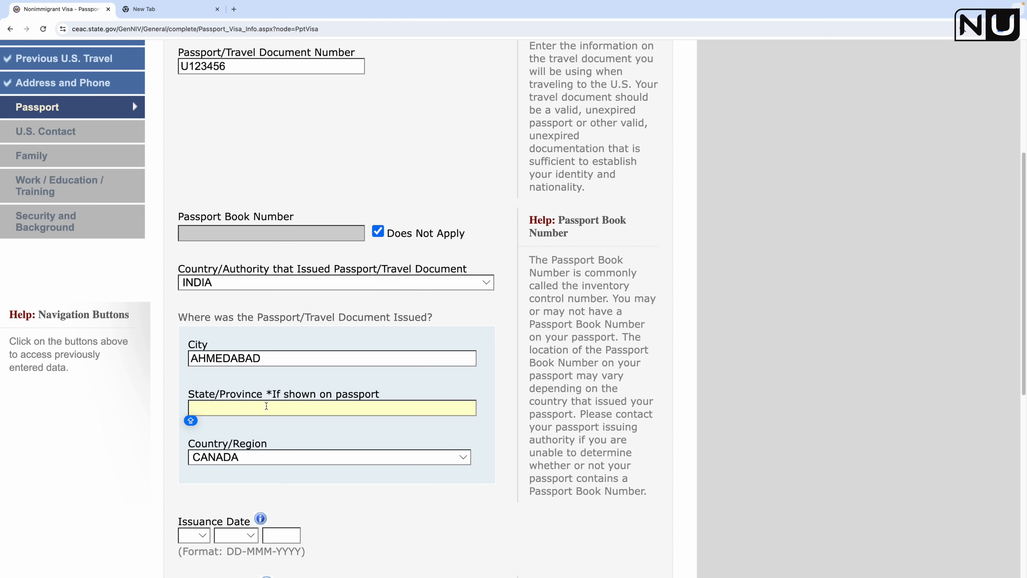
{"action": "left_click_drag", "start_coordinate": [271, 392], "coordinate": [380, 387]}
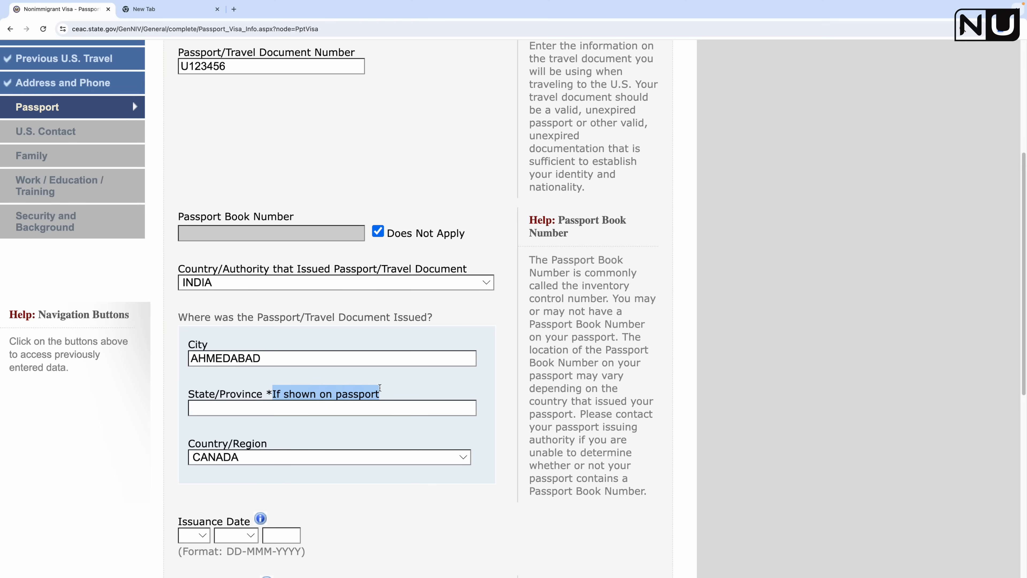
{"action": "left_click", "coordinate": [317, 410]}
{"action": "type", "text": "GUJARAT"}
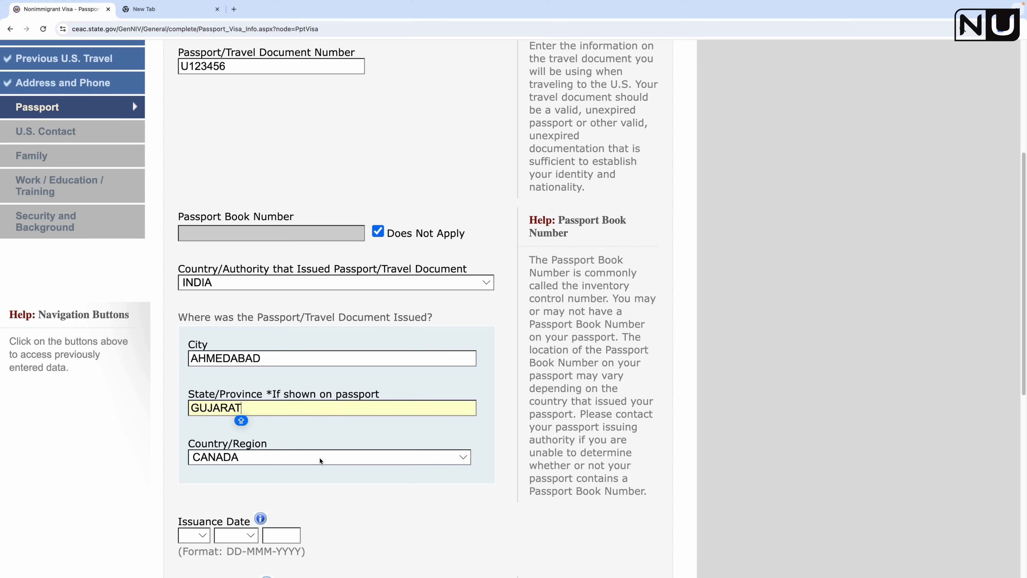
{"action": "left_click", "coordinate": [319, 458]}
{"action": "type", "text": "INDIA"}
{"action": "key", "text": "Return"}
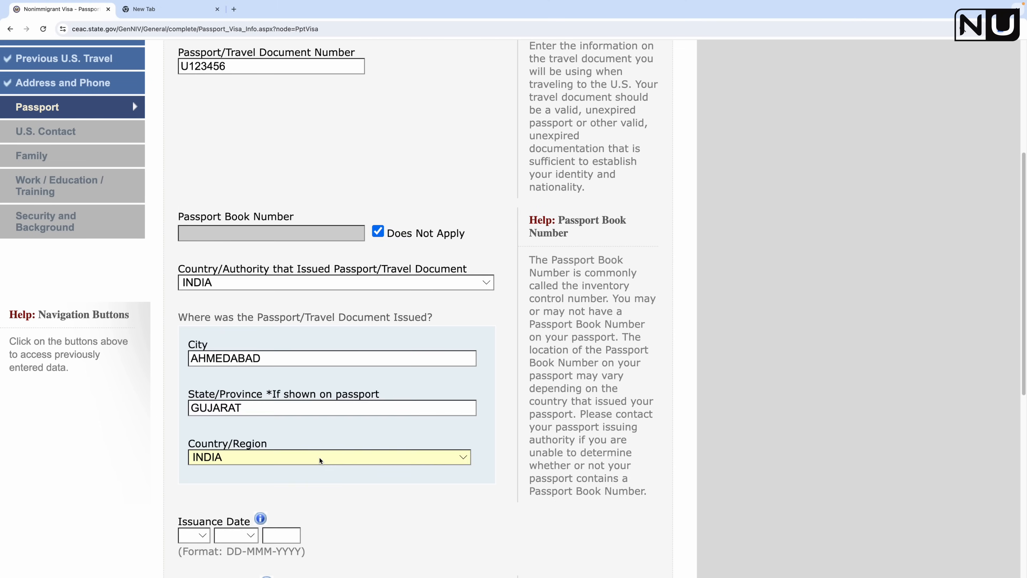
{"action": "scroll", "coordinate": [319, 458], "scroll_direction": "down", "scroll_amount": 5}
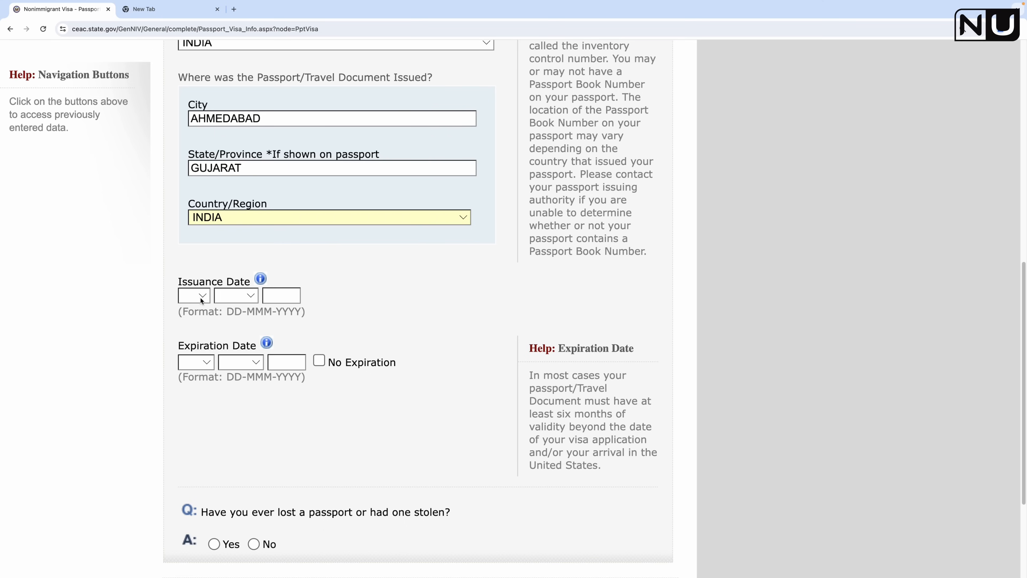
Step: Set the passport issuance date to 01 JAN 2023
{"action": "left_click", "coordinate": [201, 300]}
{"action": "left_click", "coordinate": [191, 305]}
{"action": "left_click", "coordinate": [248, 301]}
{"action": "left_click", "coordinate": [242, 308]}
{"action": "left_click", "coordinate": [276, 293]}
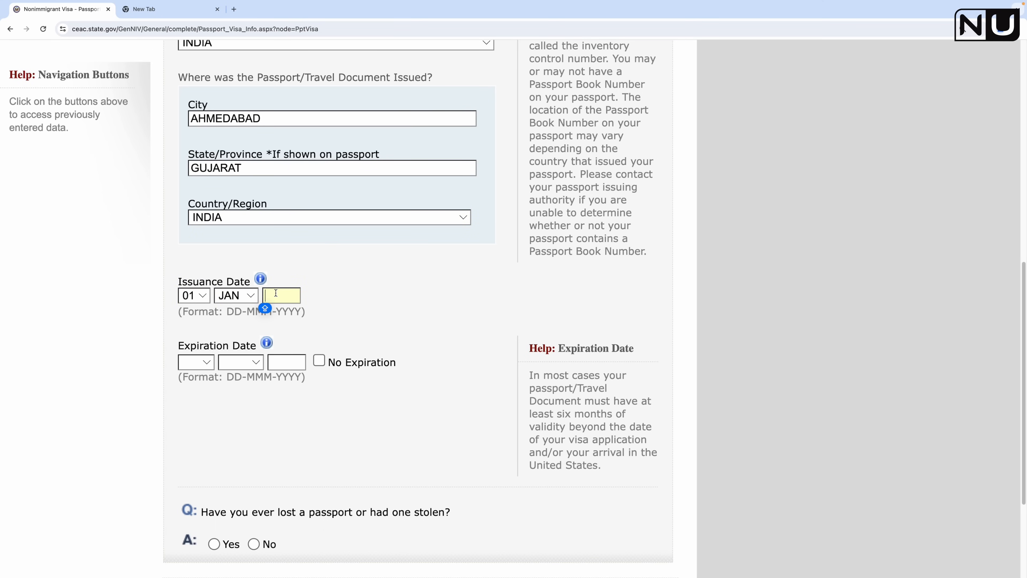
{"action": "type", "text": "2023"}
Step: Set the passport expiration date to 31 DEC 2033
{"action": "left_click", "coordinate": [196, 362]}
{"action": "scroll", "coordinate": [191, 545], "scroll_direction": "down", "scroll_amount": 8}
{"action": "left_click", "coordinate": [194, 565]}
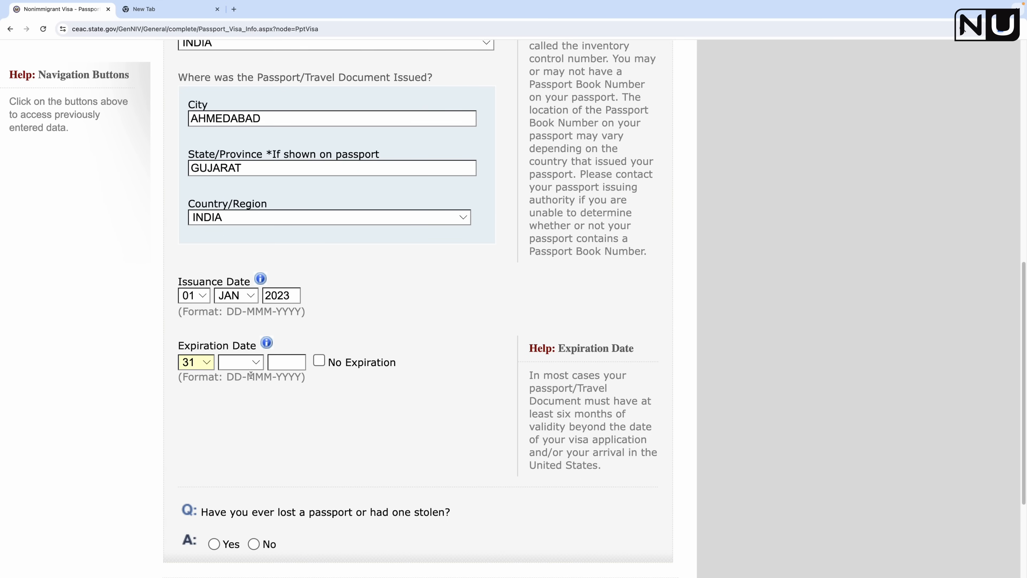
{"action": "left_click", "coordinate": [242, 363]}
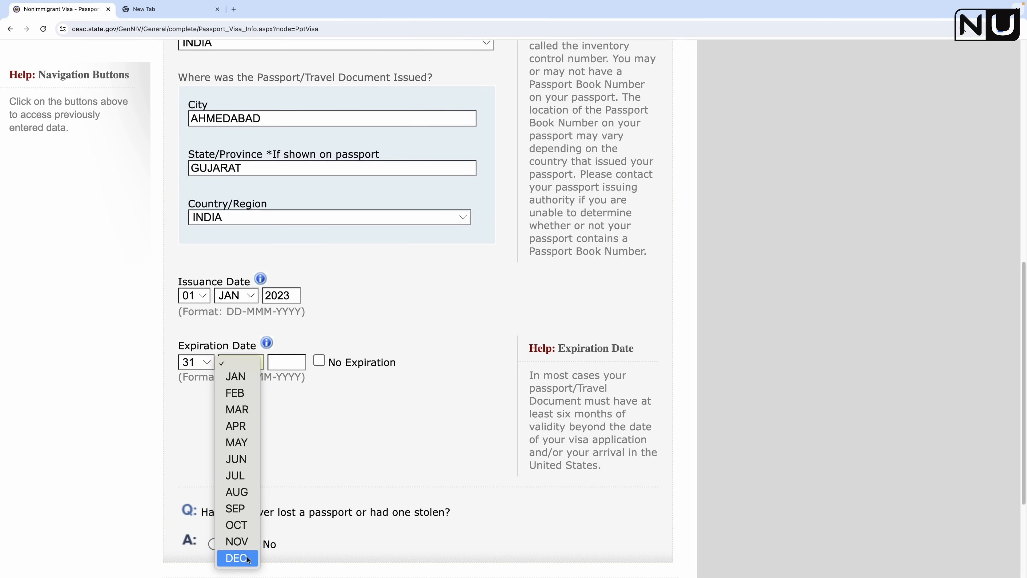
{"action": "left_click", "coordinate": [236, 558]}
{"action": "key", "text": "Tab"}
{"action": "type", "text": "2033"}
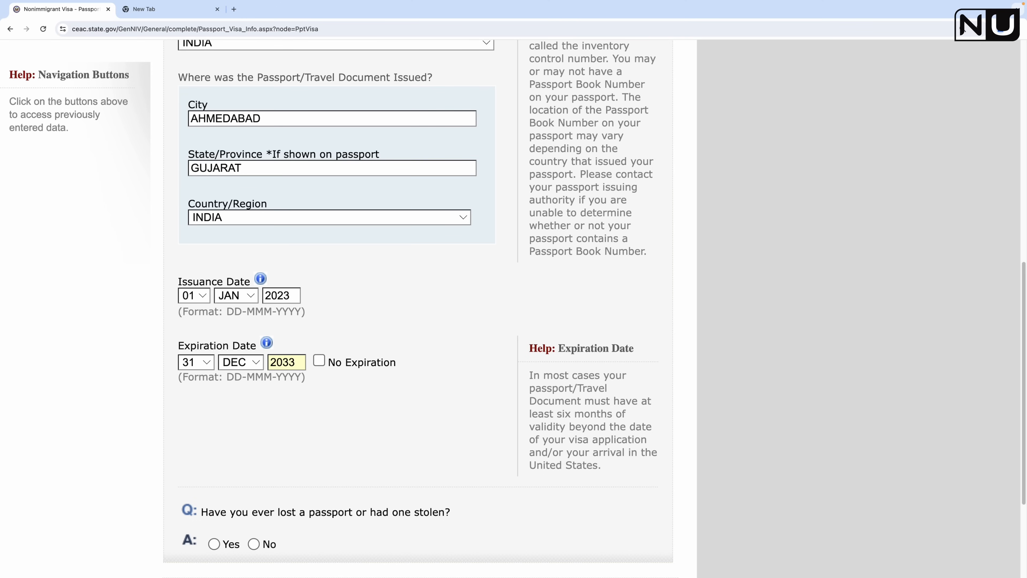
{"action": "left_click", "coordinate": [425, 320]}
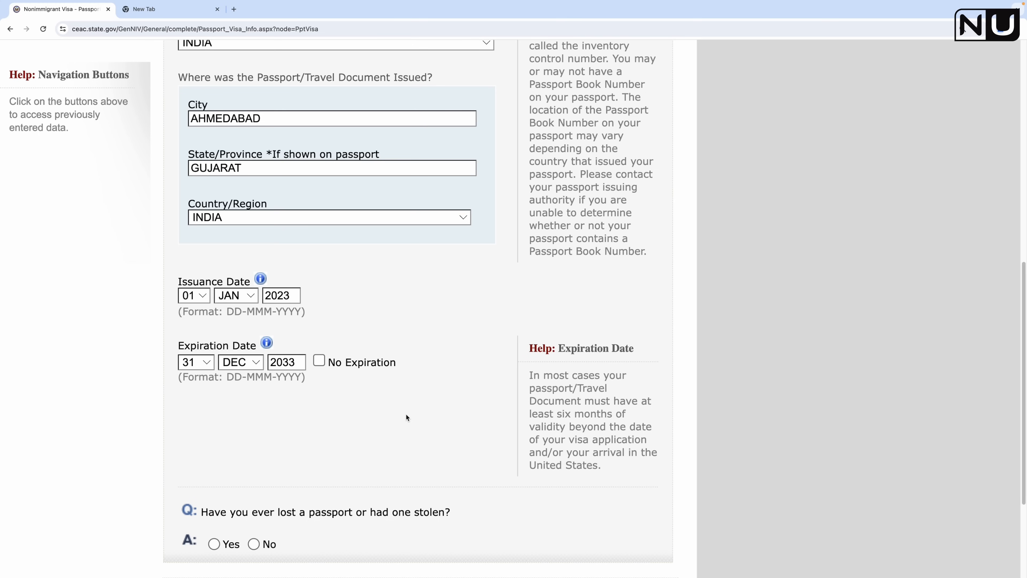
Step: Answer No to whether a passport was ever lost or stolen
{"action": "scroll", "coordinate": [377, 444], "scroll_direction": "down", "scroll_amount": 1}
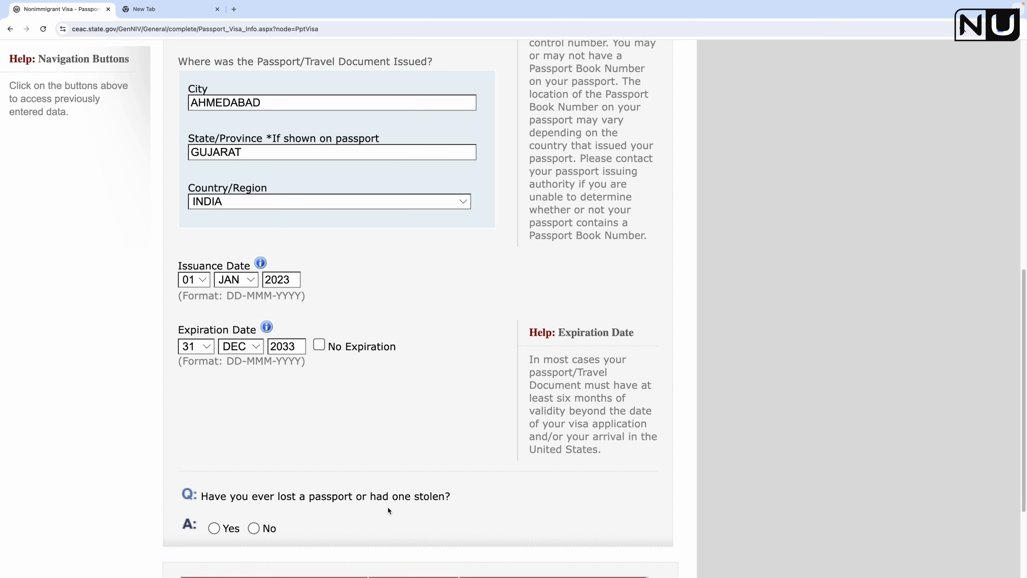
{"action": "left_click", "coordinate": [254, 528]}
{"action": "scroll", "coordinate": [365, 496], "scroll_direction": "up", "scroll_amount": 1}
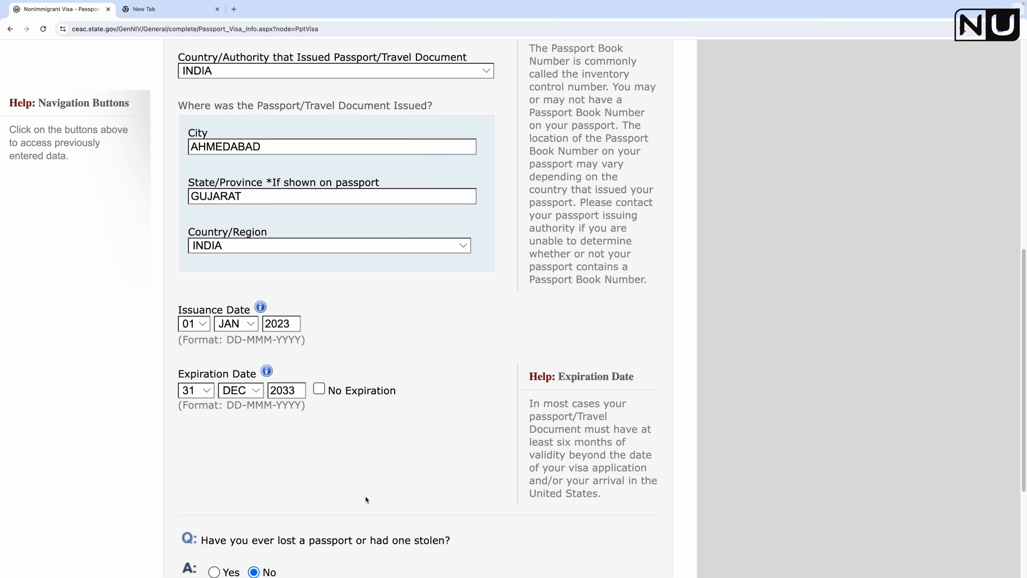
{"action": "scroll", "coordinate": [365, 496], "scroll_direction": "down", "scroll_amount": 4}
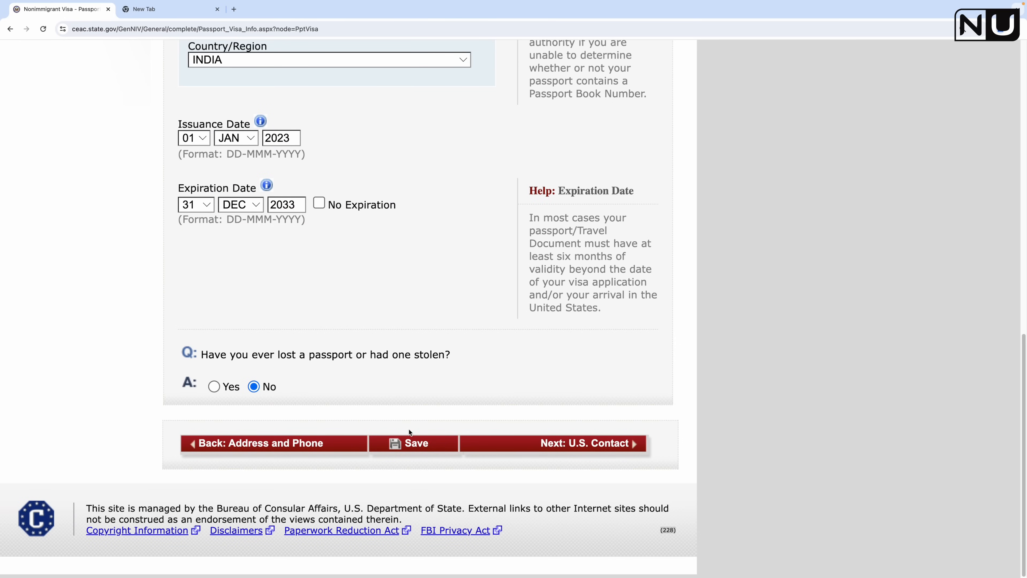
Step: Save the Passport page, then continue to the Next: U.S. Contact page
{"action": "left_click", "coordinate": [419, 443]}
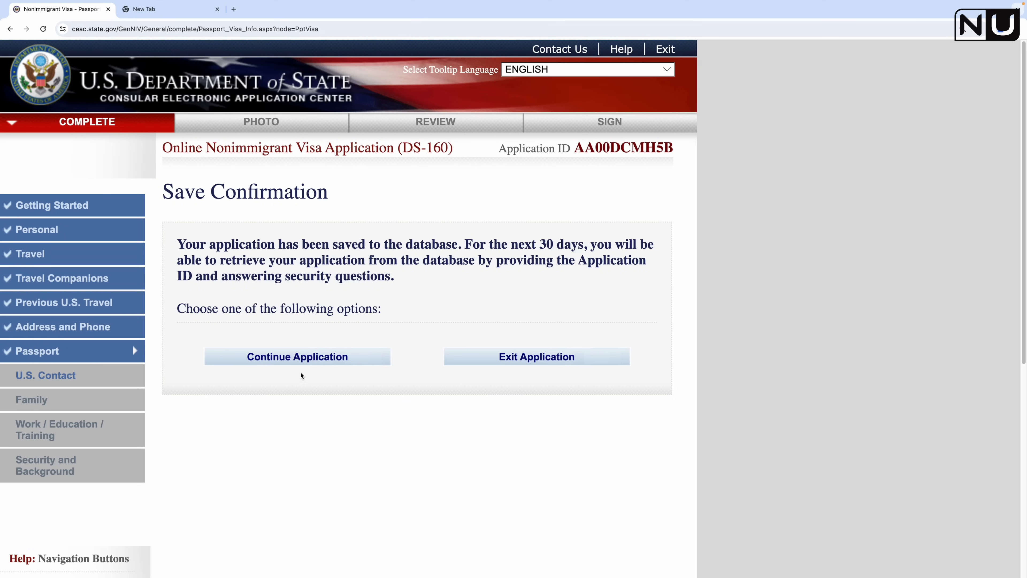
{"action": "left_click", "coordinate": [307, 360]}
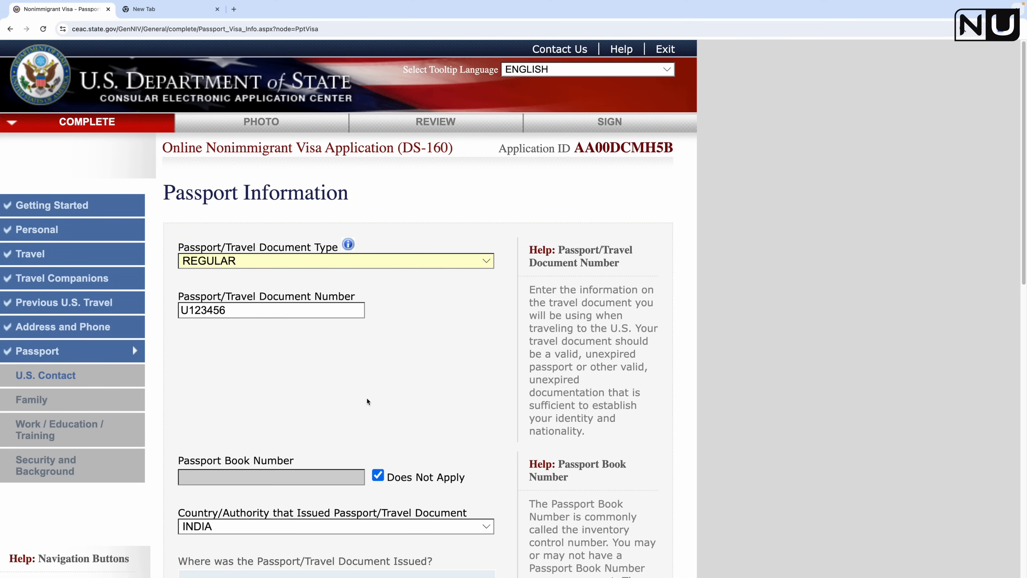
{"action": "scroll", "coordinate": [372, 398], "scroll_direction": "down", "scroll_amount": 15}
{"action": "left_click", "coordinate": [592, 447]}
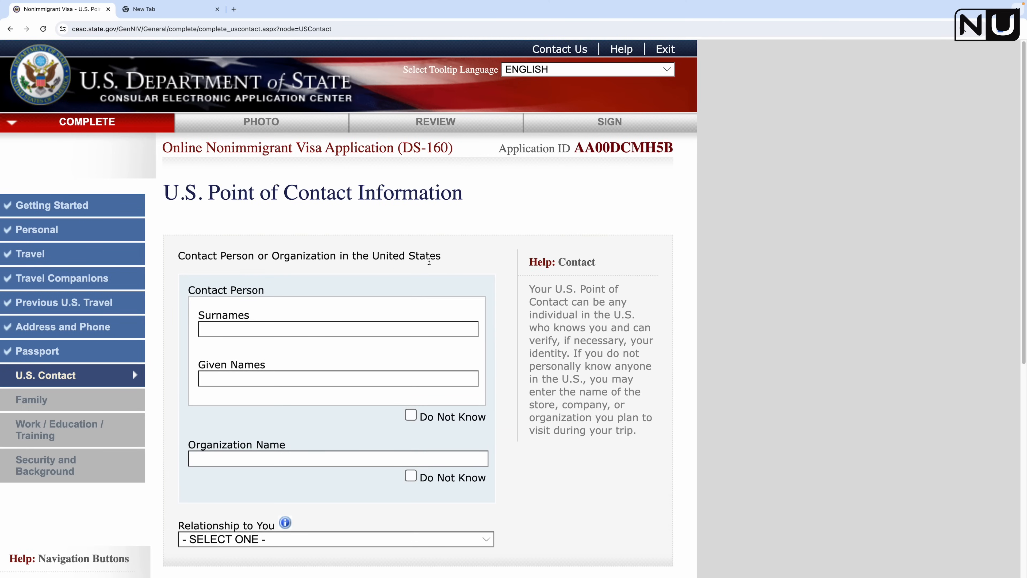
{"action": "scroll", "coordinate": [350, 369], "scroll_direction": "down", "scroll_amount": 3}
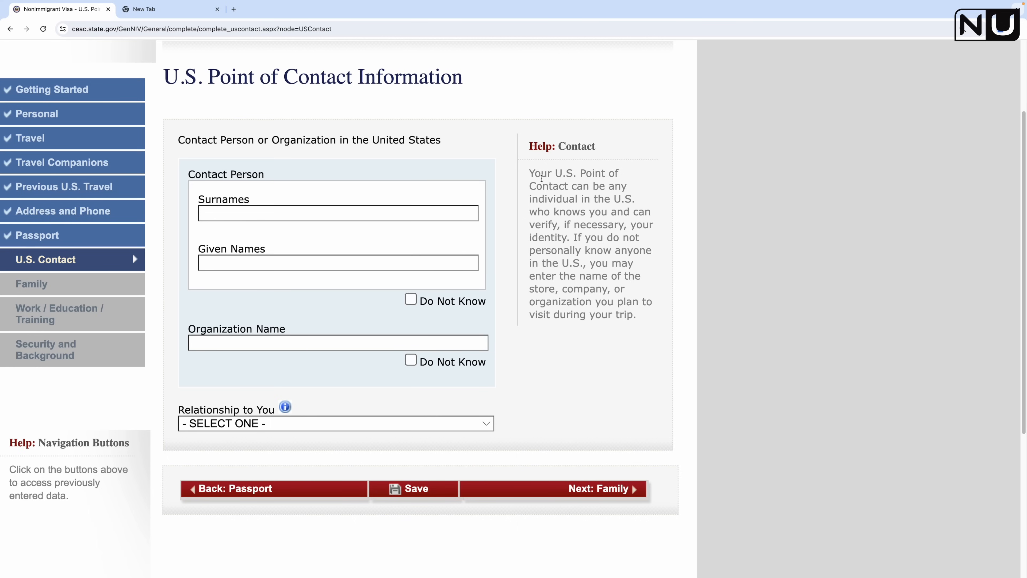
Step: Mark the U.S. contact person's name as Do Not Know
{"action": "left_click_drag", "start_coordinate": [534, 173], "coordinate": [640, 317]}
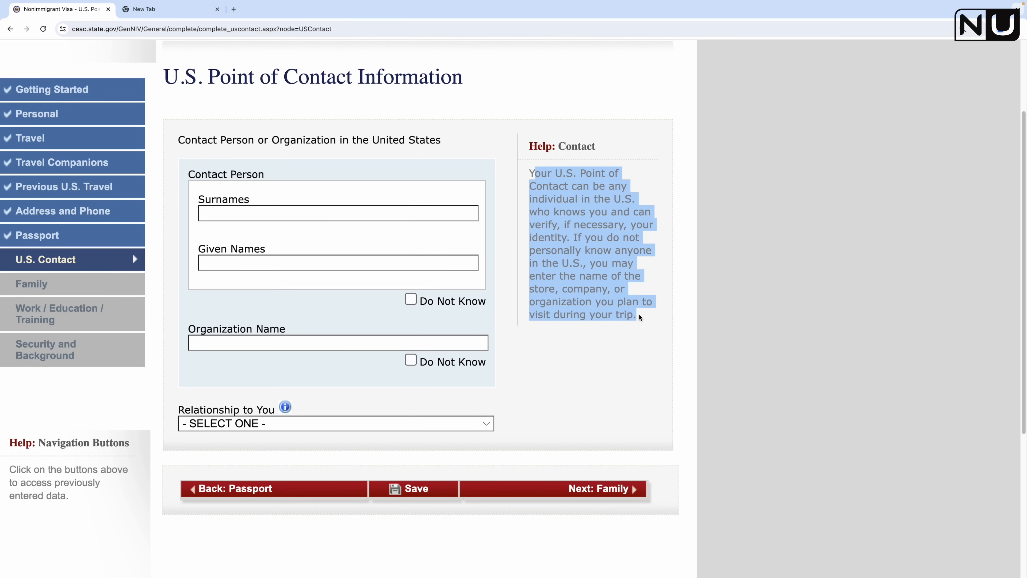
{"action": "left_click", "coordinate": [284, 196]}
{"action": "left_click", "coordinate": [410, 299]}
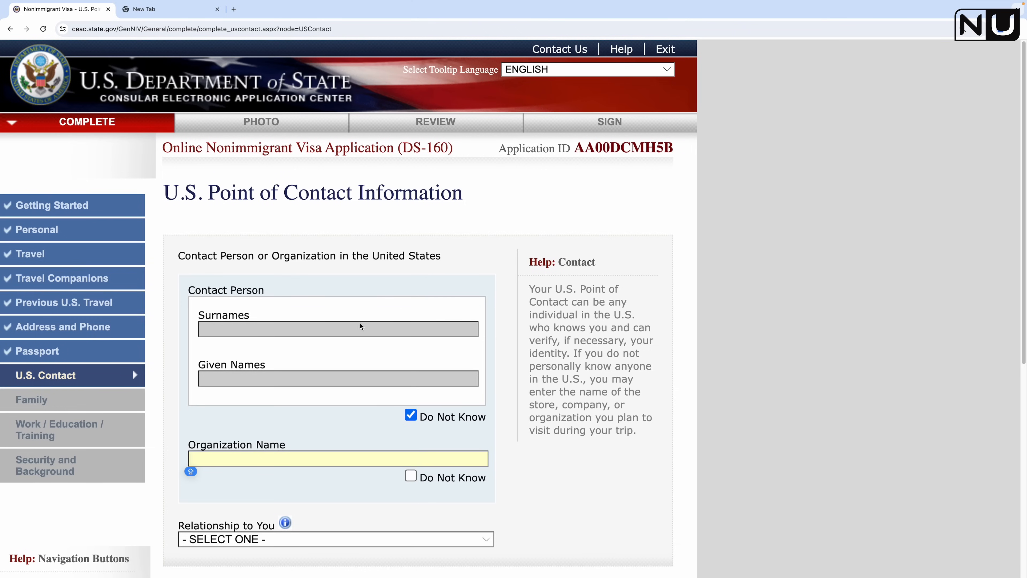
{"action": "scroll", "coordinate": [326, 334], "scroll_direction": "down", "scroll_amount": 4}
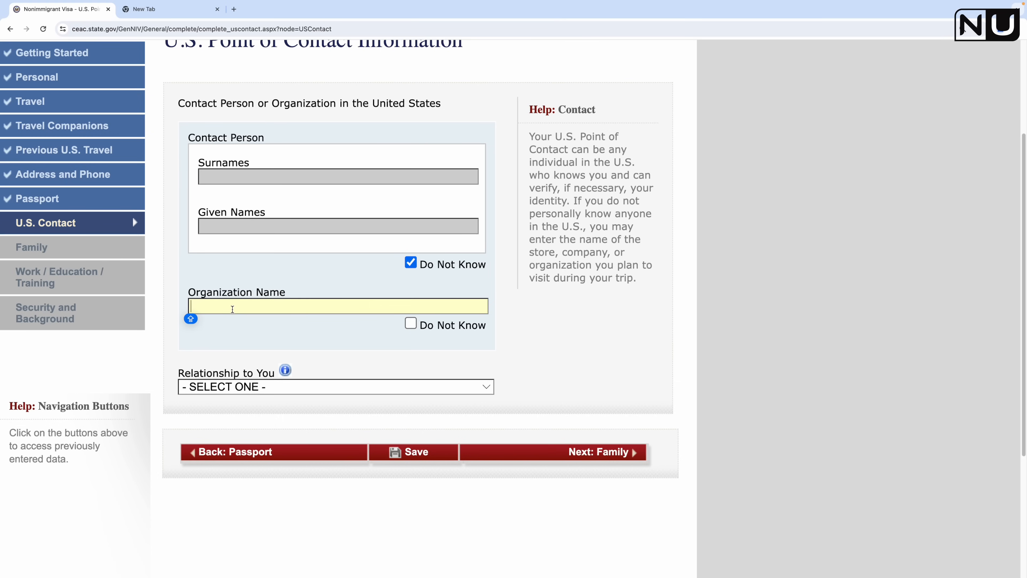
Step: Enter HOLIDAY INN as the contact organization, with relationship OTHER
{"action": "type", "text": "HOLIDAY INN"}
{"action": "key", "text": "Caps_Lock"}
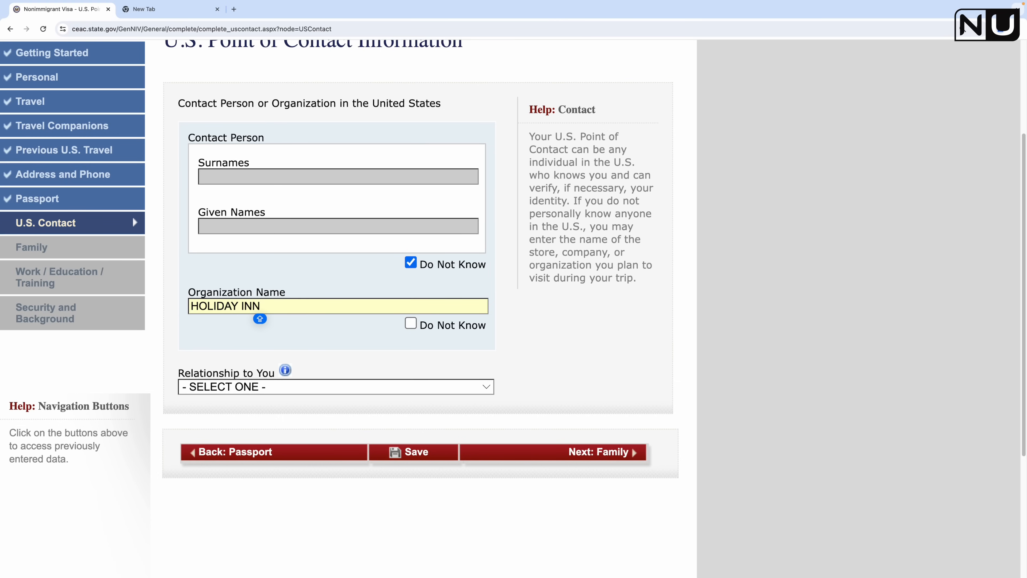
{"action": "left_click", "coordinate": [370, 352]}
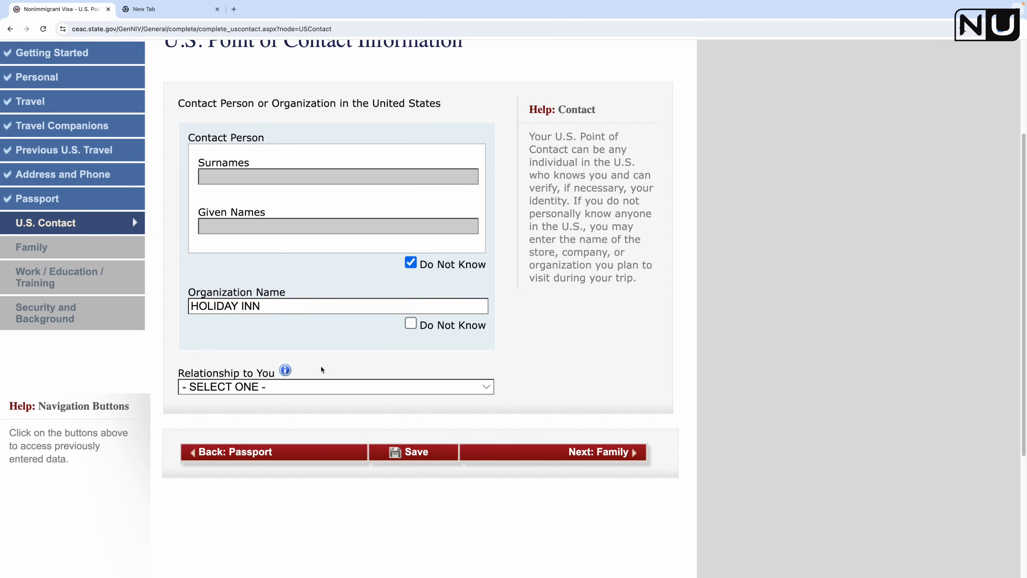
{"action": "left_click", "coordinate": [330, 390]}
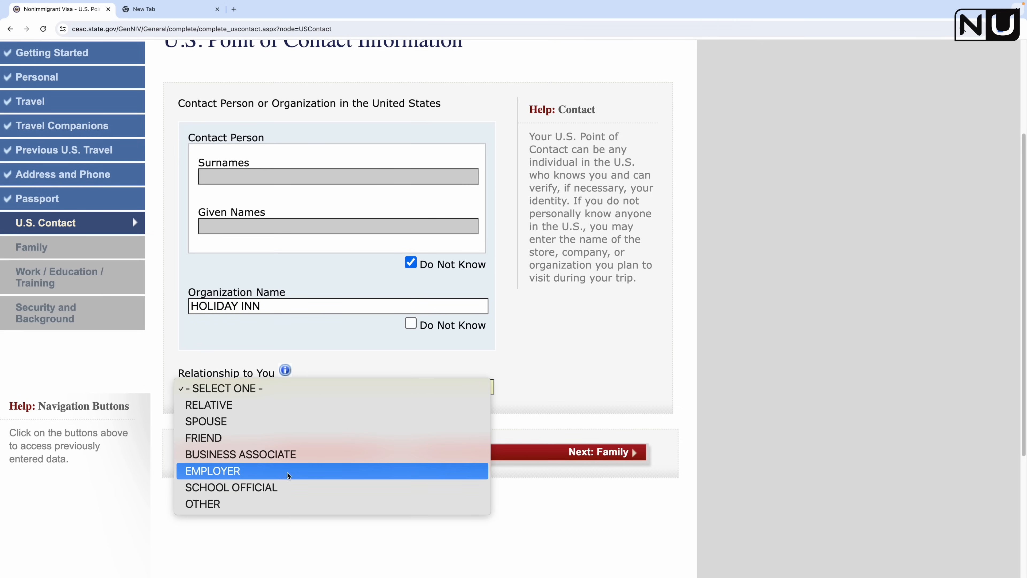
{"action": "left_click", "coordinate": [251, 505]}
{"action": "scroll", "coordinate": [583, 384], "scroll_direction": "down", "scroll_amount": 6}
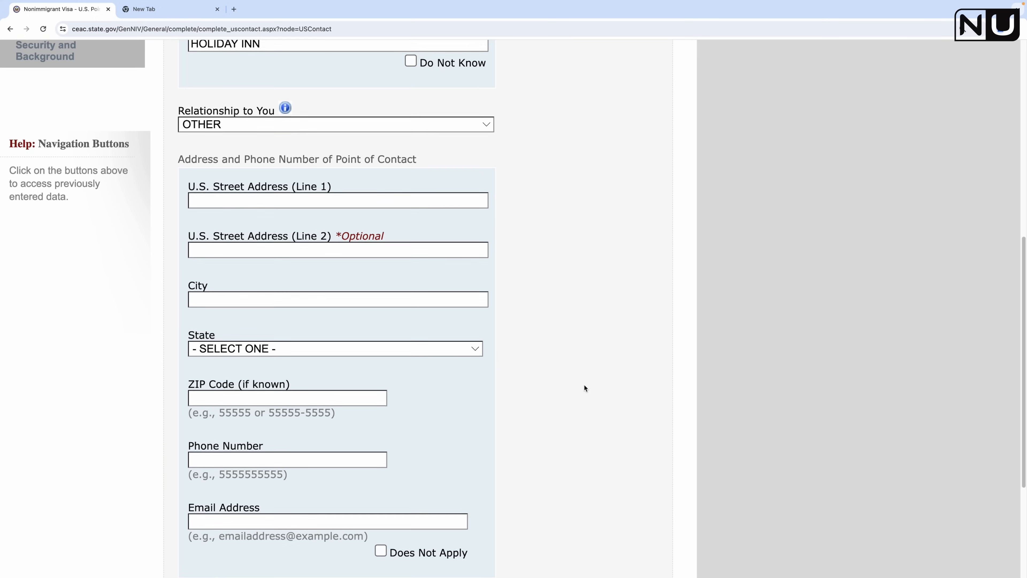
{"action": "left_click", "coordinate": [341, 201]}
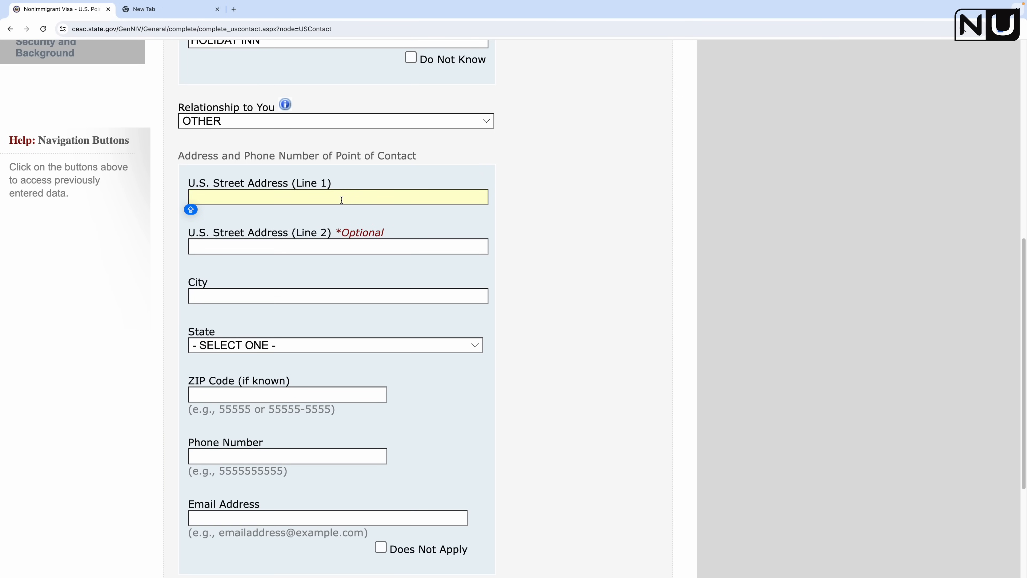
{"action": "scroll", "coordinate": [443, 227], "scroll_direction": "up", "scroll_amount": 8}
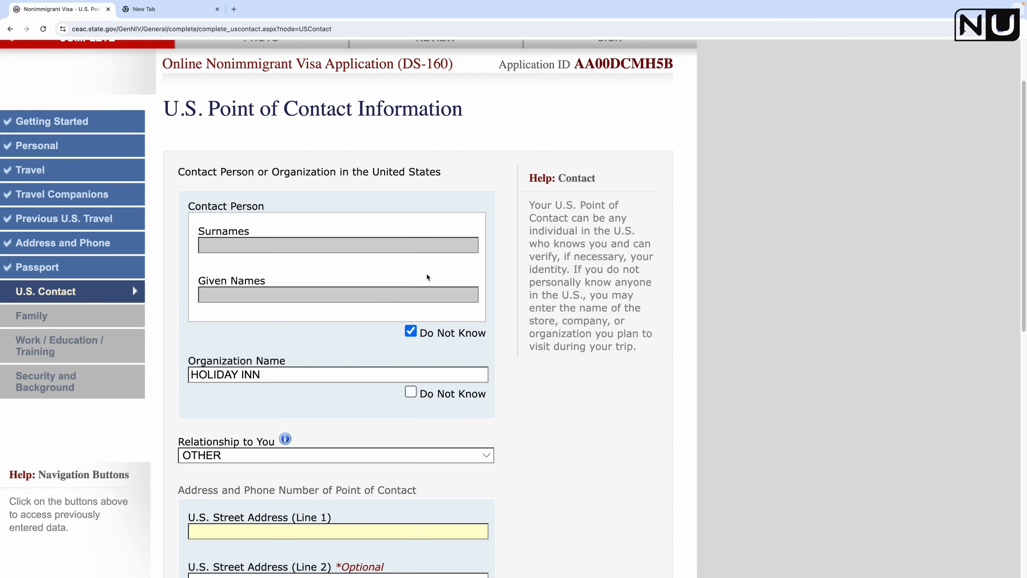
{"action": "left_click", "coordinate": [411, 391]}
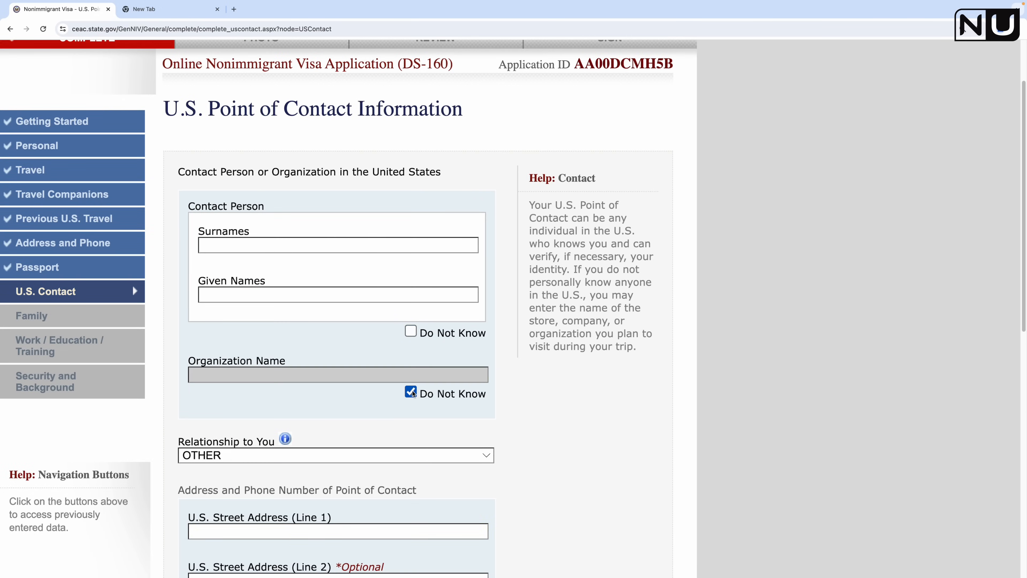
{"action": "left_click", "coordinate": [367, 450]}
{"action": "left_click", "coordinate": [367, 449]}
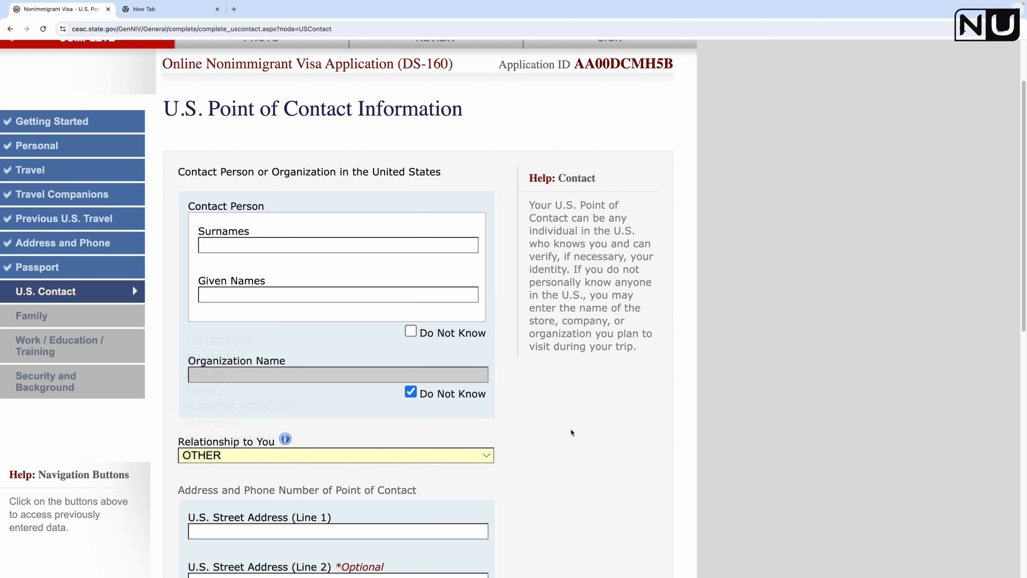
{"action": "scroll", "coordinate": [520, 422], "scroll_direction": "down", "scroll_amount": 7}
{"action": "scroll", "coordinate": [518, 412], "scroll_direction": "up", "scroll_amount": 8}
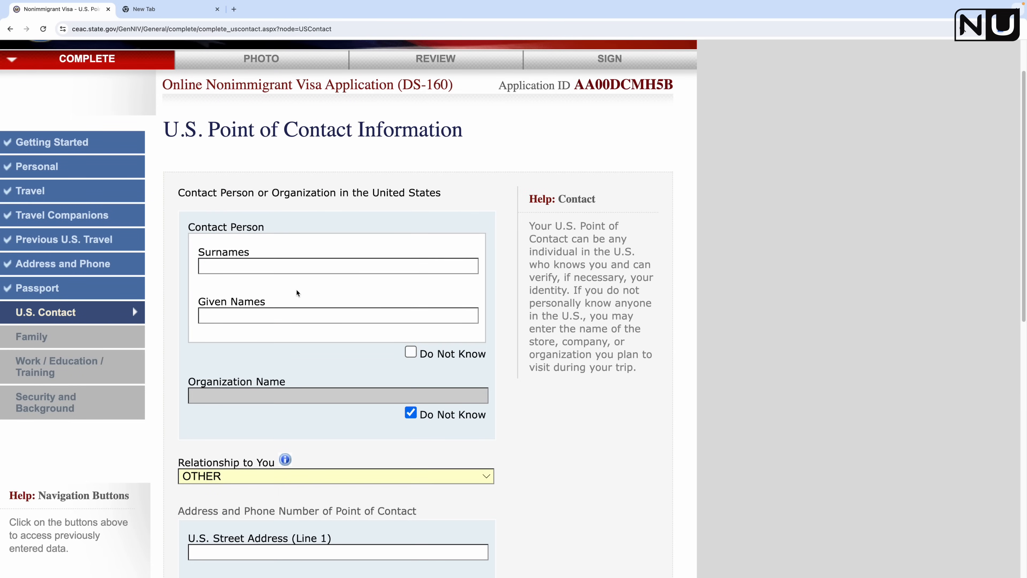
{"action": "left_click", "coordinate": [411, 352]}
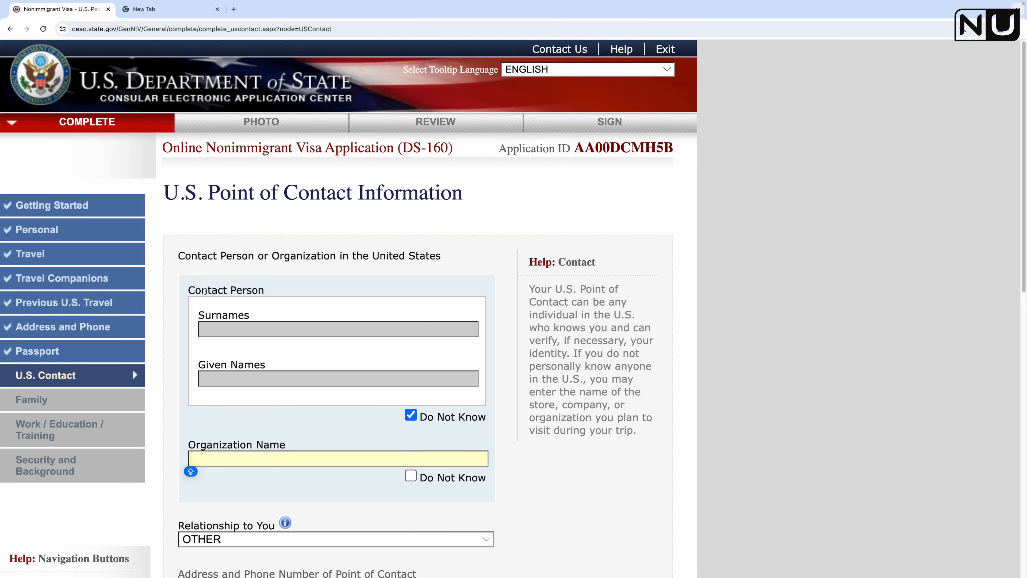
{"action": "scroll", "coordinate": [369, 509], "scroll_direction": "down", "scroll_amount": 1}
{"action": "type", "text": "H"}
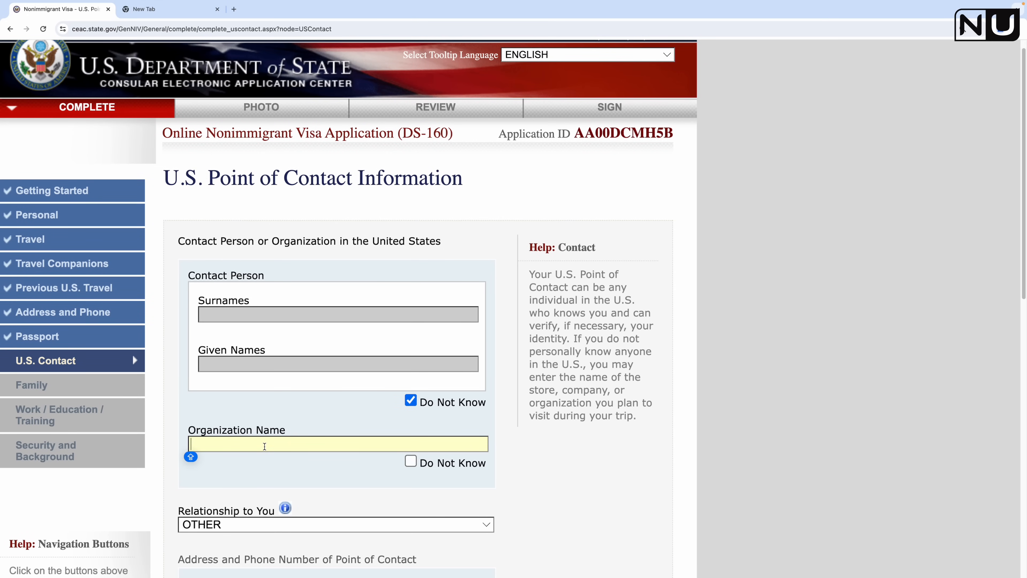
{"action": "type", "text": "OLIDAY INN"}
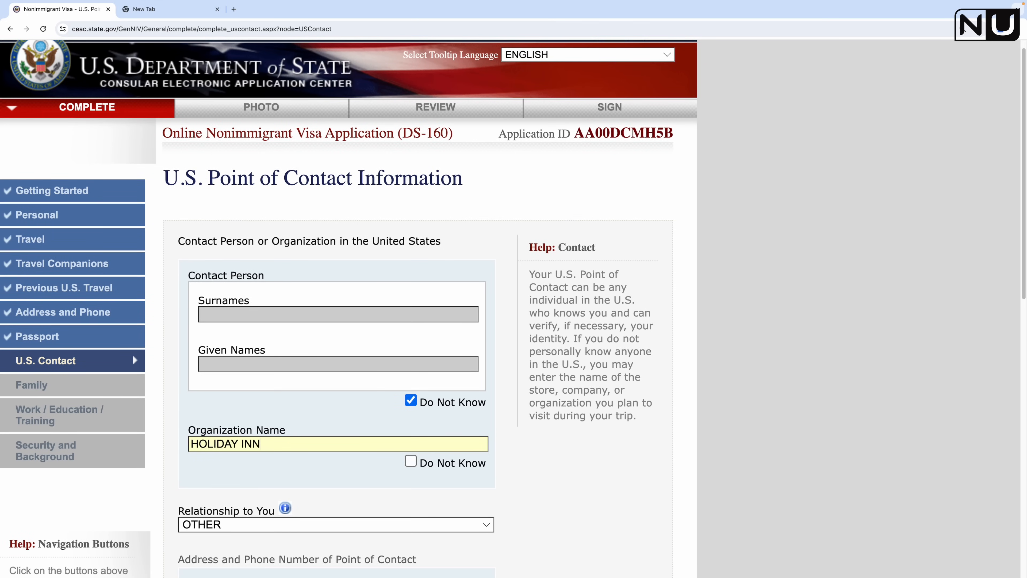
{"action": "left_click", "coordinate": [607, 489]}
{"action": "scroll", "coordinate": [594, 490], "scroll_direction": "down", "scroll_amount": 5}
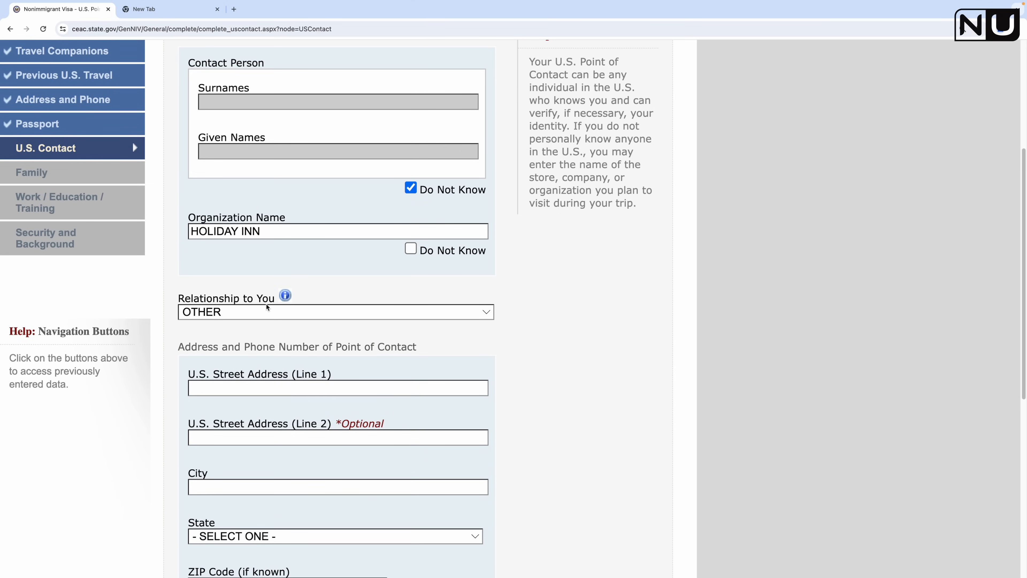
Step: Enter the hotel's street address, city SEATTLE and state WASHINGTON
{"action": "scroll", "coordinate": [291, 364], "scroll_direction": "down", "scroll_amount": 1}
{"action": "left_click", "coordinate": [285, 377]}
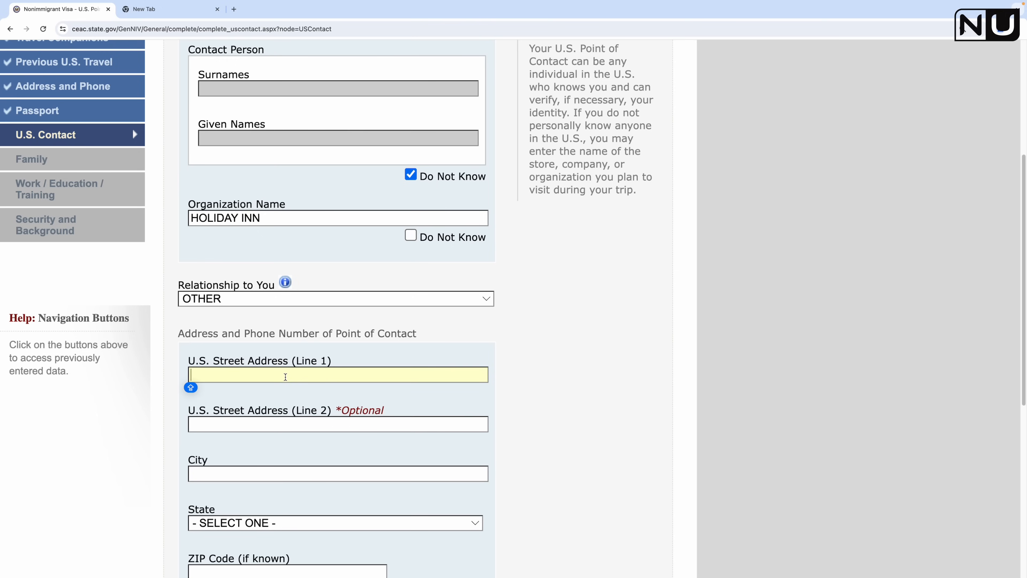
{"action": "type", "text": "211 DEXTER AVE"}
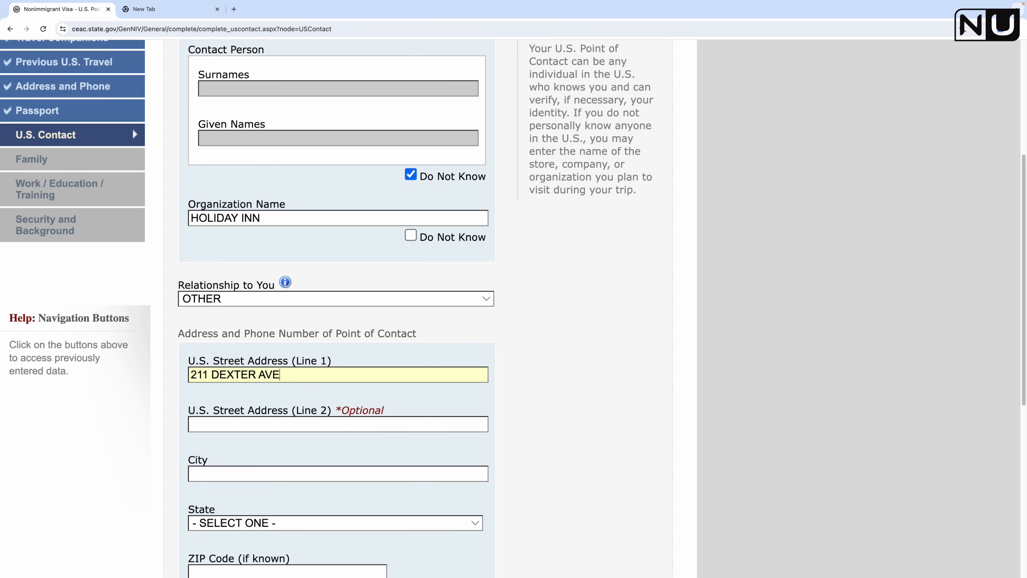
{"action": "left_click", "coordinate": [225, 474]}
{"action": "type", "text": "SEATTLE"}
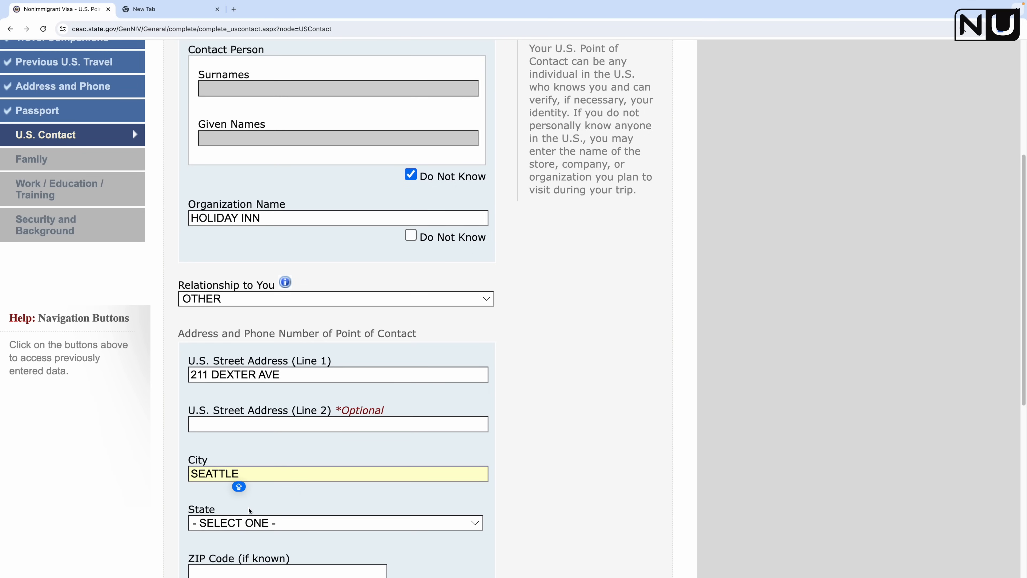
{"action": "left_click", "coordinate": [258, 521]}
{"action": "scroll", "coordinate": [257, 522], "scroll_direction": "down", "scroll_amount": 5}
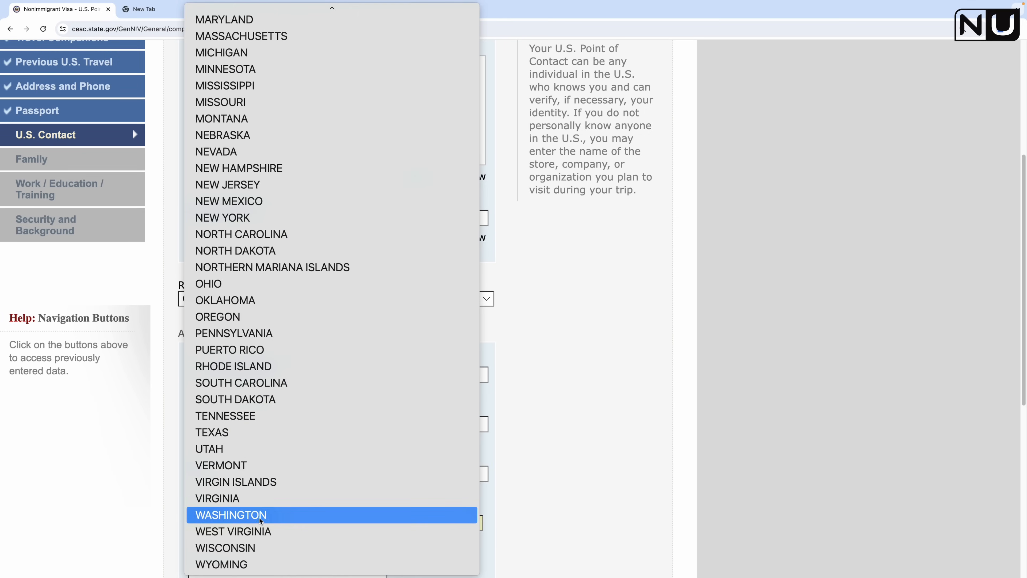
{"action": "left_click", "coordinate": [259, 520]}
{"action": "scroll", "coordinate": [515, 471], "scroll_direction": "down", "scroll_amount": 7}
Step: Fill in the ZIP code and contact phone number, and mark email as Does Not Apply
{"action": "left_click", "coordinate": [259, 279]}
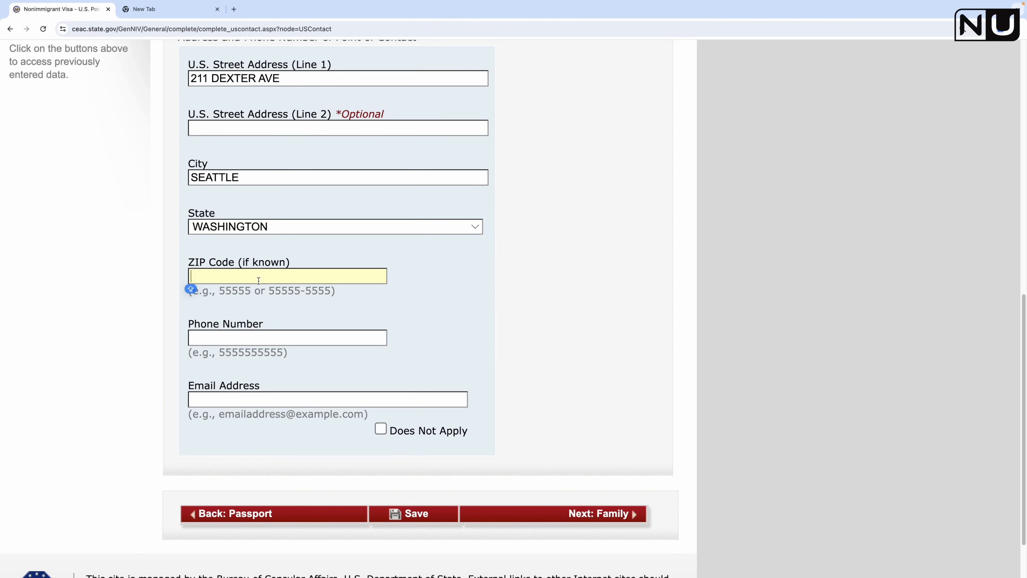
{"action": "type", "text": "98109"}
{"action": "left_click", "coordinate": [275, 331]}
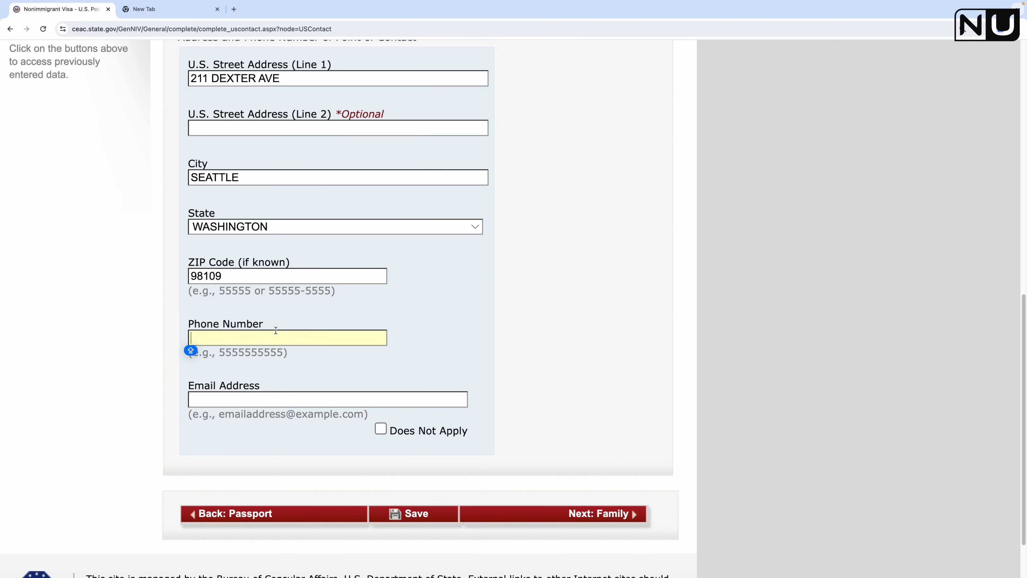
{"action": "type", "text": "67281222"}
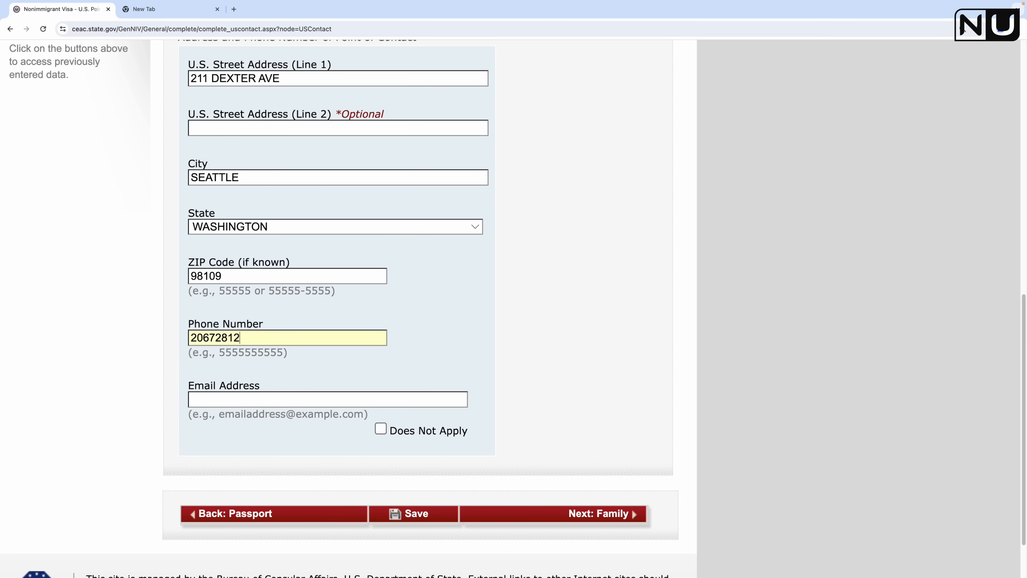
{"action": "key", "text": "Tab"}
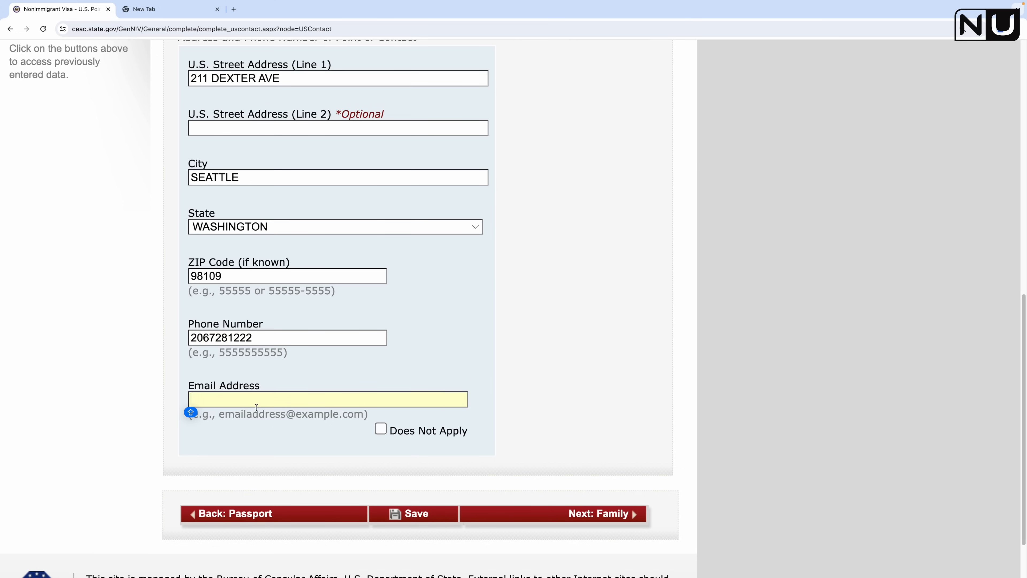
{"action": "left_click", "coordinate": [381, 429]}
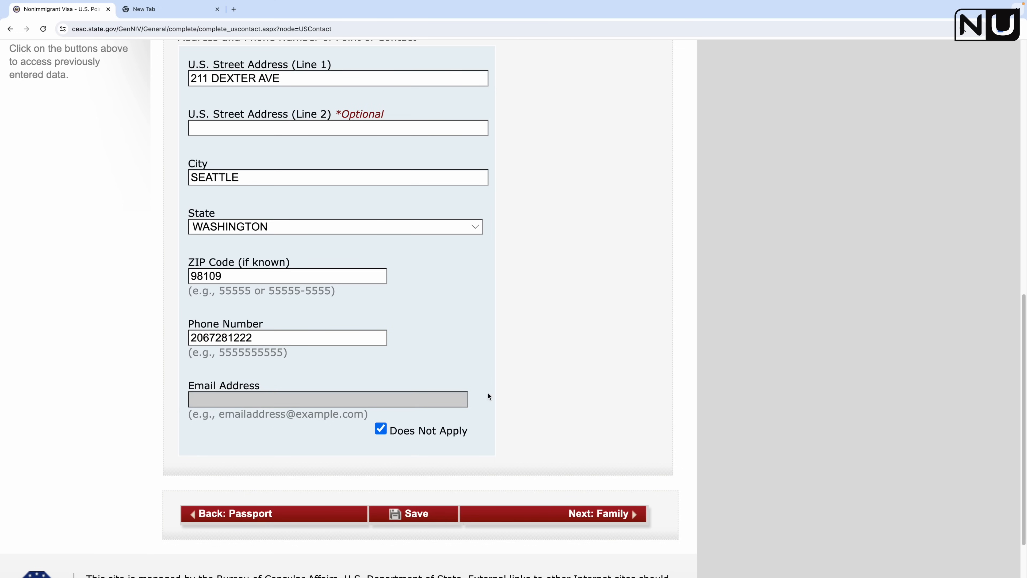
Step: Save the U.S. Contact page and continue to the Family section
{"action": "left_click", "coordinate": [409, 512]}
{"action": "left_click", "coordinate": [910, 185]}
{"action": "left_click", "coordinate": [277, 357]}
{"action": "scroll", "coordinate": [530, 356], "scroll_direction": "down", "scroll_amount": 10}
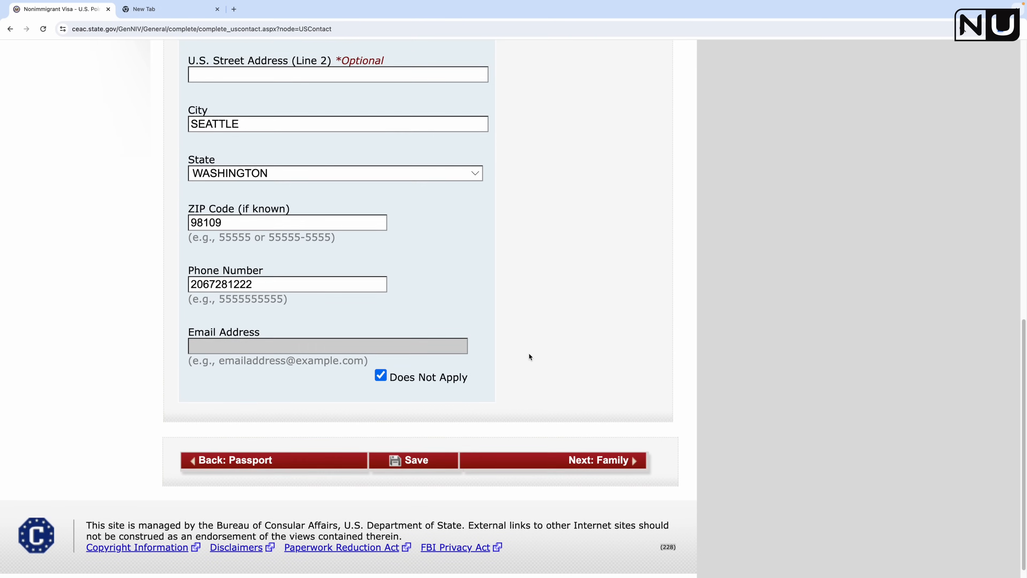
{"action": "scroll", "coordinate": [528, 357], "scroll_direction": "down", "scroll_amount": 1}
{"action": "left_click", "coordinate": [610, 450]}
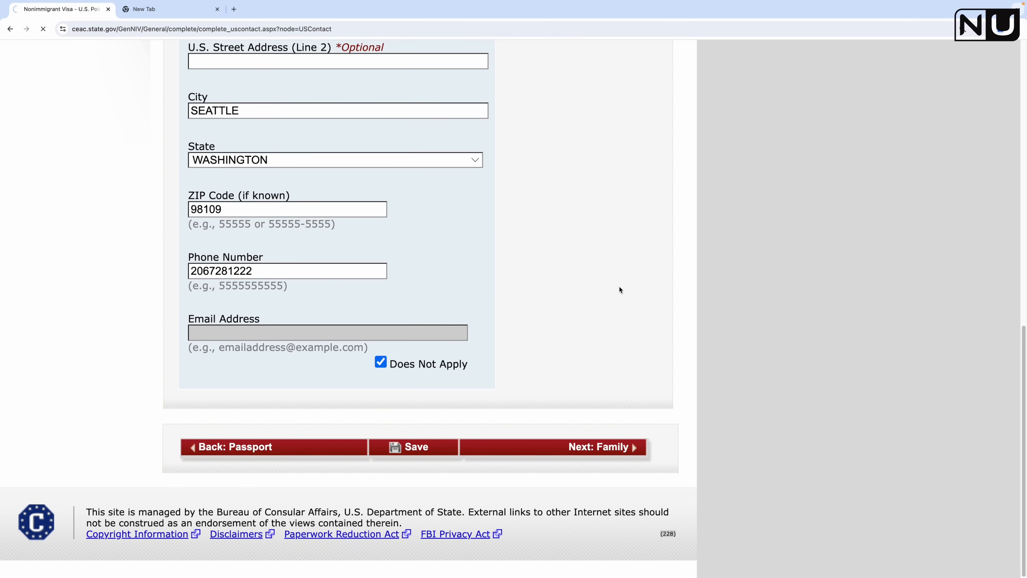
Step: Enter the father's surname and given names
{"action": "scroll", "coordinate": [246, 346], "scroll_direction": "down", "scroll_amount": 2}
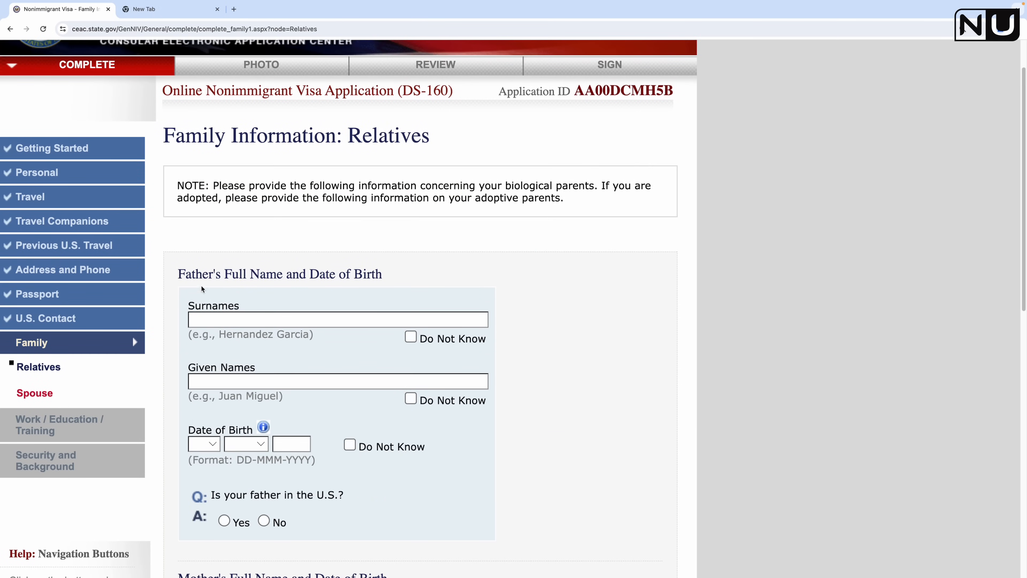
{"action": "left_click", "coordinate": [286, 318]}
{"action": "type", "text": "JOSHI"}
{"action": "left_click", "coordinate": [249, 387]}
{"action": "type", "text": "VH"}
{"action": "scroll", "coordinate": [483, 425], "scroll_direction": "down", "scroll_amount": 2}
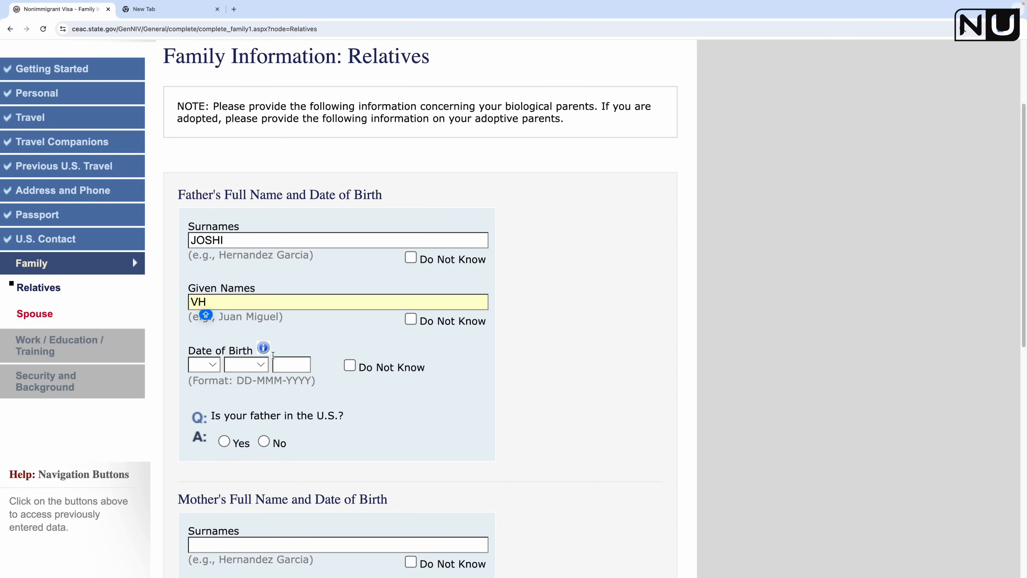
{"action": "left_click", "coordinate": [204, 365]}
{"action": "scroll", "coordinate": [196, 491], "scroll_direction": "down", "scroll_amount": 3}
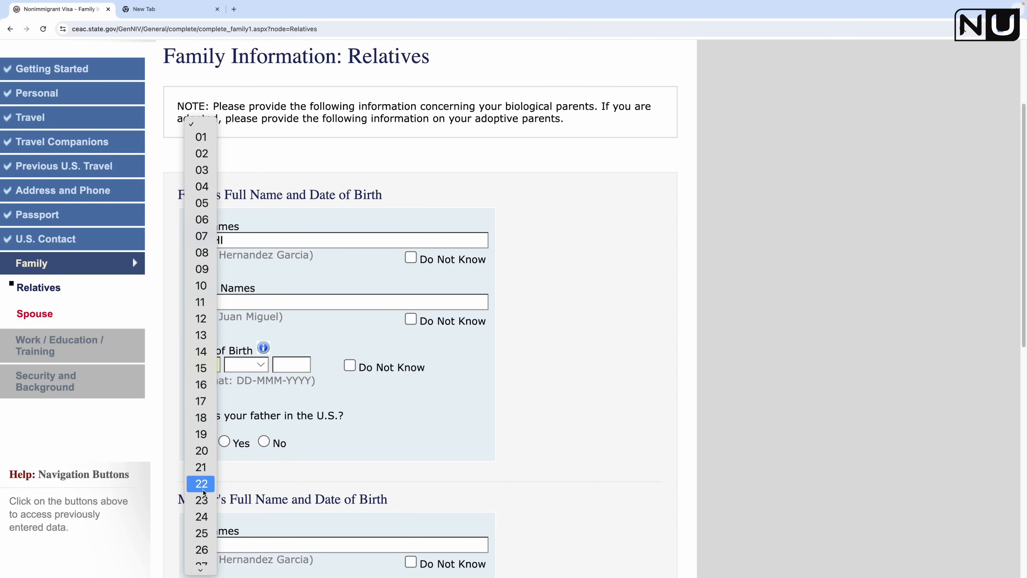
{"action": "left_click", "coordinate": [202, 208]}
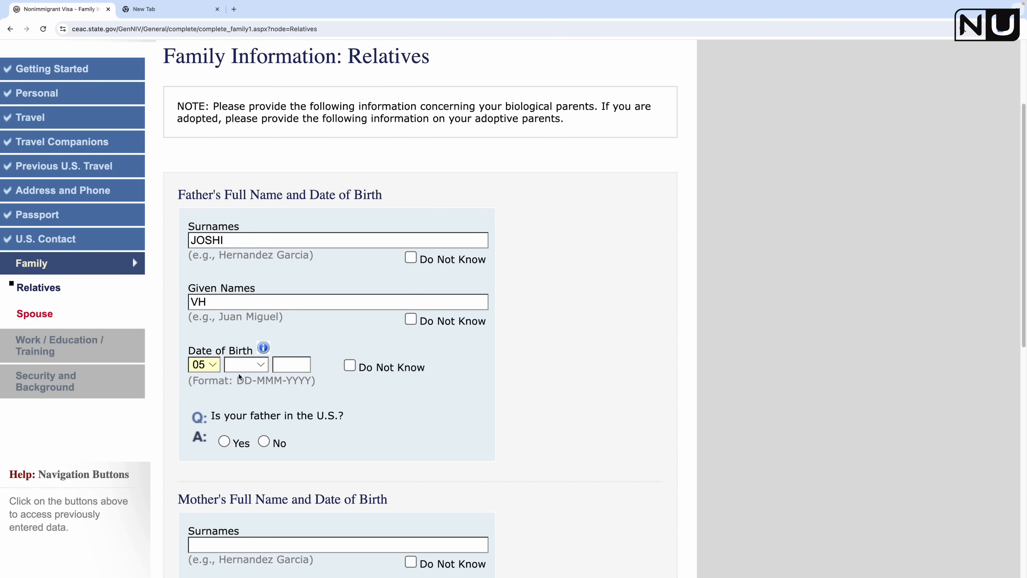
{"action": "left_click", "coordinate": [260, 364]}
{"action": "left_click", "coordinate": [243, 412]}
{"action": "left_click", "coordinate": [274, 369]}
{"action": "type", "text": "1960"}
{"action": "left_click", "coordinate": [627, 377]}
{"action": "scroll", "coordinate": [626, 377], "scroll_direction": "down", "scroll_amount": 5}
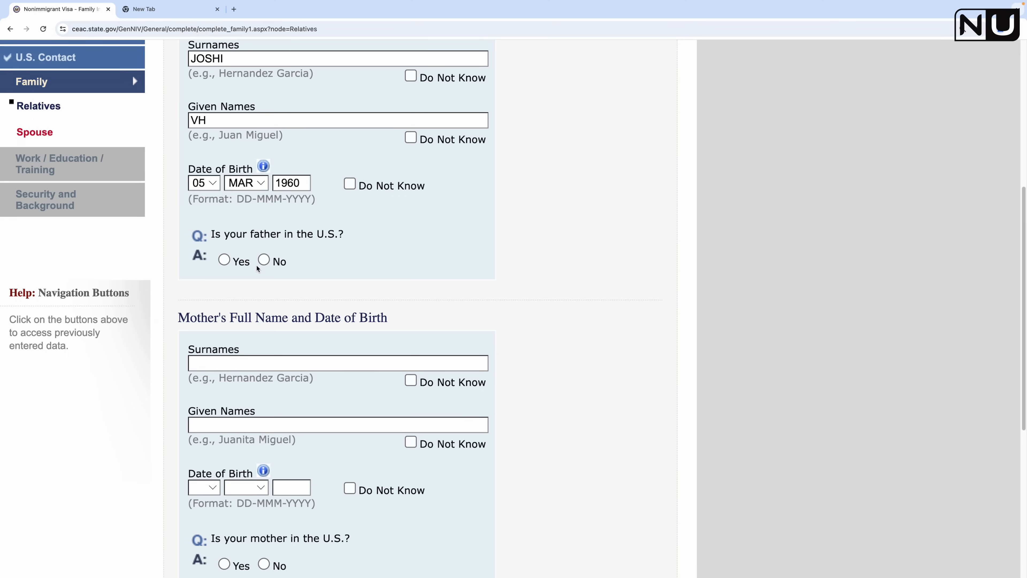
{"action": "left_click", "coordinate": [264, 260]}
Step: Enter the mother's surname and given names, correcting a mistyped letter
{"action": "scroll", "coordinate": [350, 331], "scroll_direction": "down", "scroll_amount": 2}
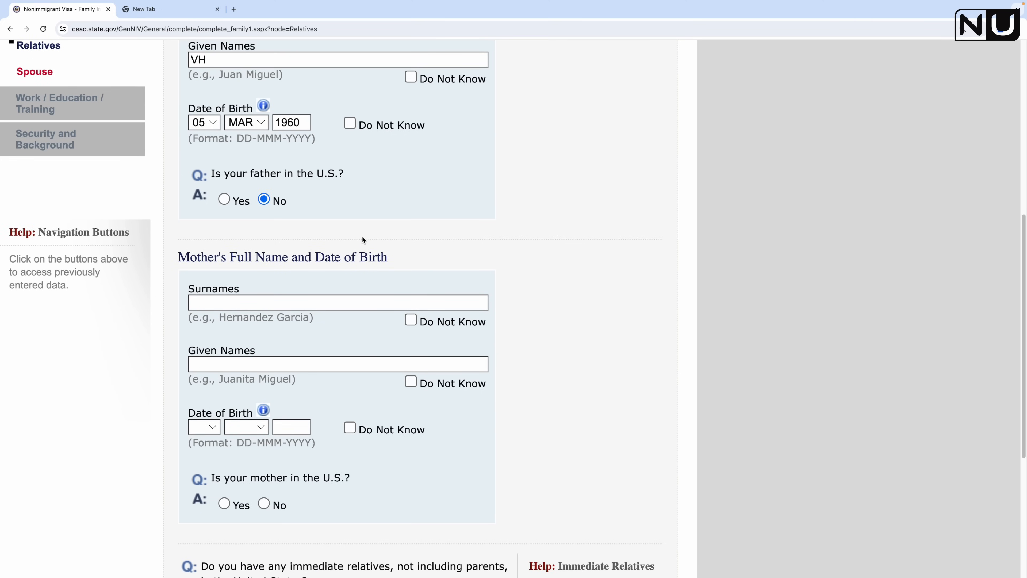
{"action": "left_click", "coordinate": [259, 302]}
{"action": "type", "text": "JOSHI"}
{"action": "left_click", "coordinate": [255, 363]}
{"action": "type", "text": "BC"}
{"action": "key", "text": "BackSpace"}
{"action": "type", "text": "V"}
{"action": "left_click", "coordinate": [214, 426]}
{"action": "left_click", "coordinate": [201, 440]}
{"action": "left_click", "coordinate": [245, 426]}
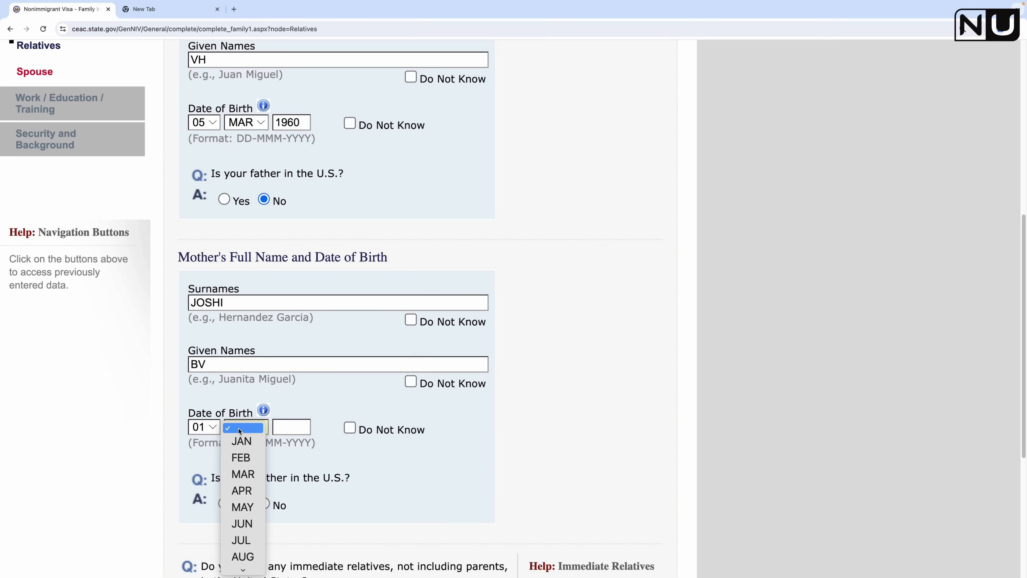
{"action": "left_click", "coordinate": [238, 440]}
{"action": "left_click", "coordinate": [290, 428]}
{"action": "type", "text": "1"}
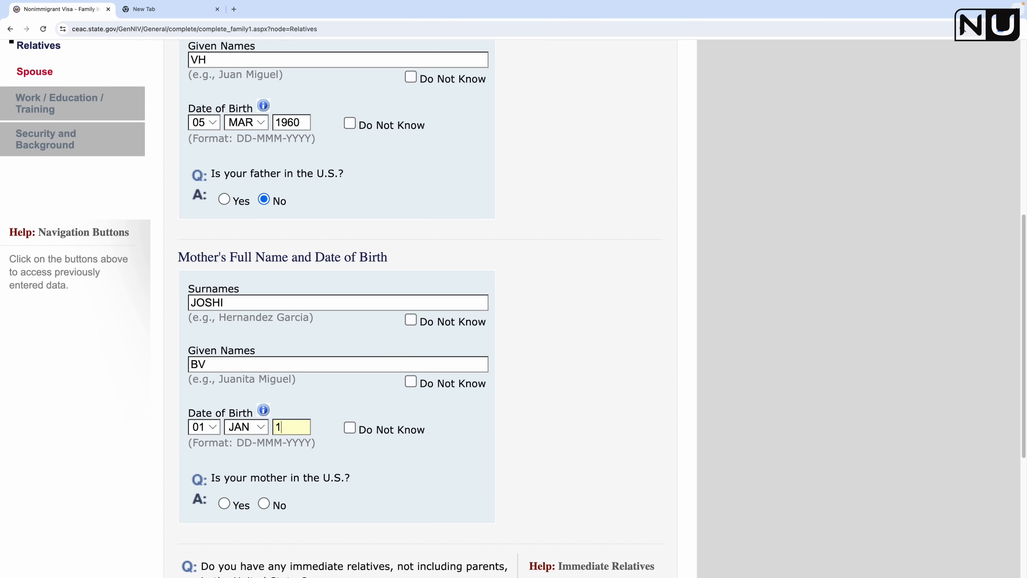
{"action": "type", "text": "962"}
{"action": "left_click", "coordinate": [548, 401]}
{"action": "scroll", "coordinate": [548, 401], "scroll_direction": "down", "scroll_amount": 2}
{"action": "left_click", "coordinate": [270, 434]}
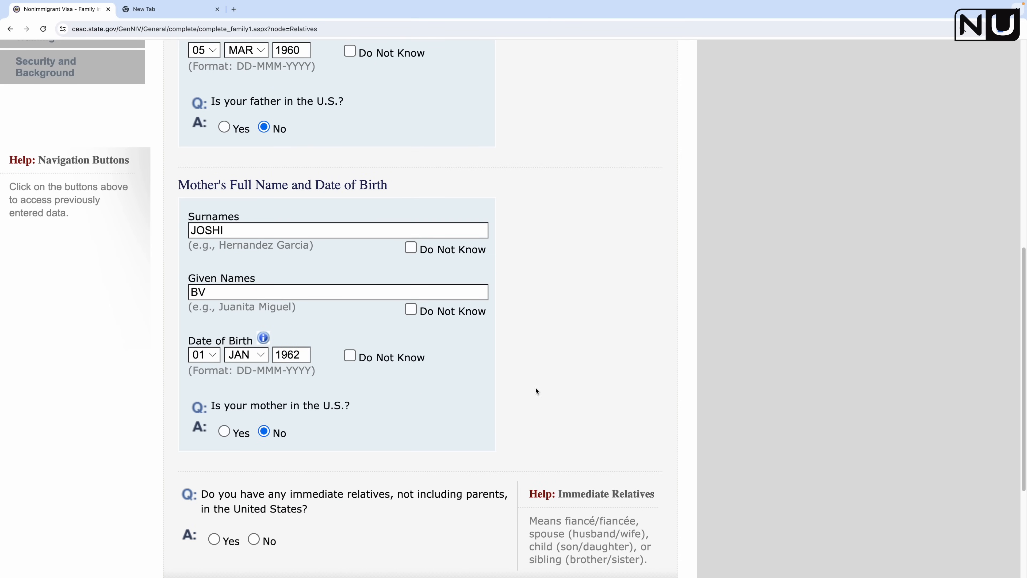
{"action": "scroll", "coordinate": [537, 390], "scroll_direction": "down", "scroll_amount": 5}
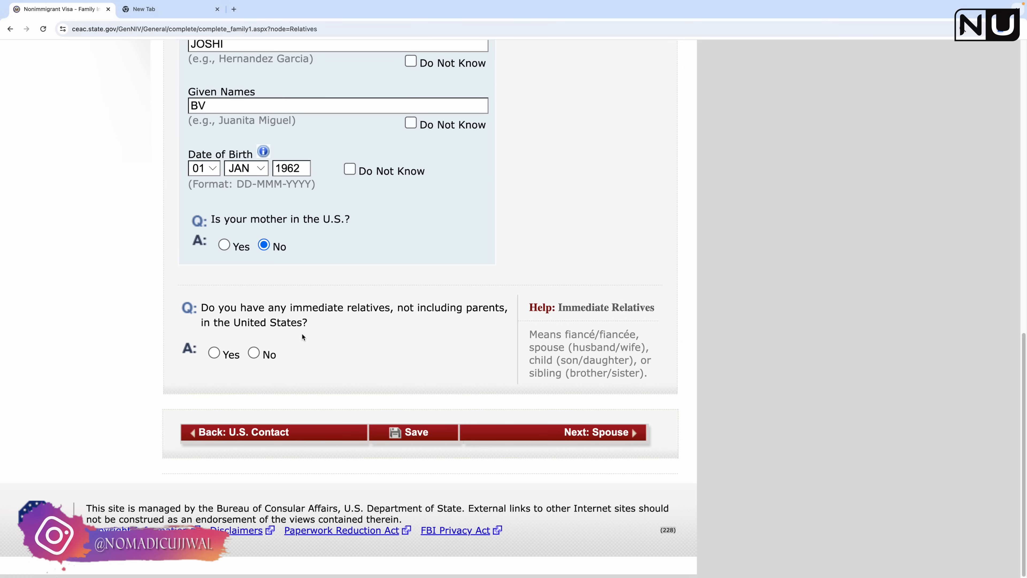
Step: Answer No to having immediate relatives in the U.S
{"action": "left_click_drag", "start_coordinate": [201, 308], "coordinate": [296, 317]}
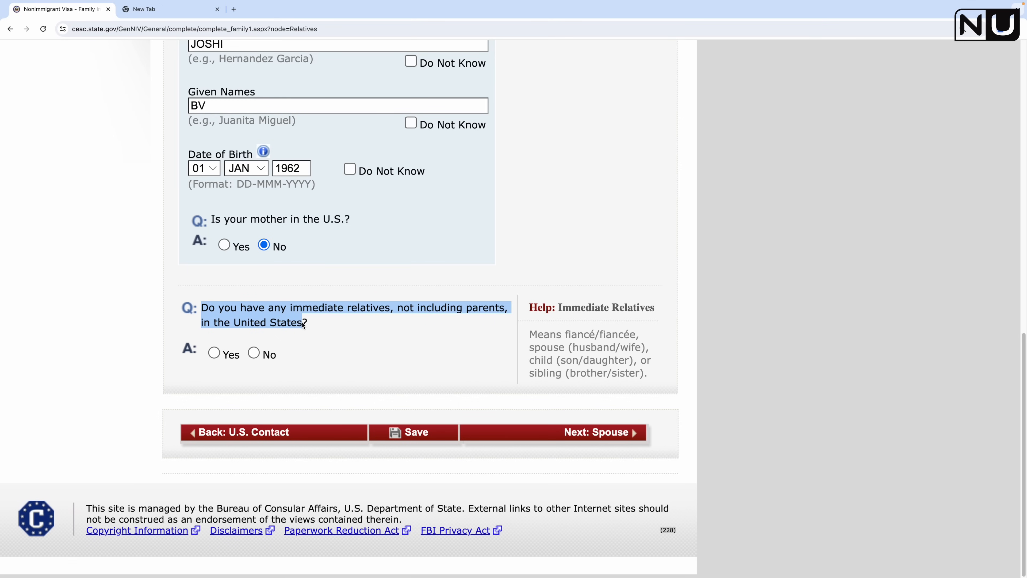
{"action": "left_click", "coordinate": [439, 335]}
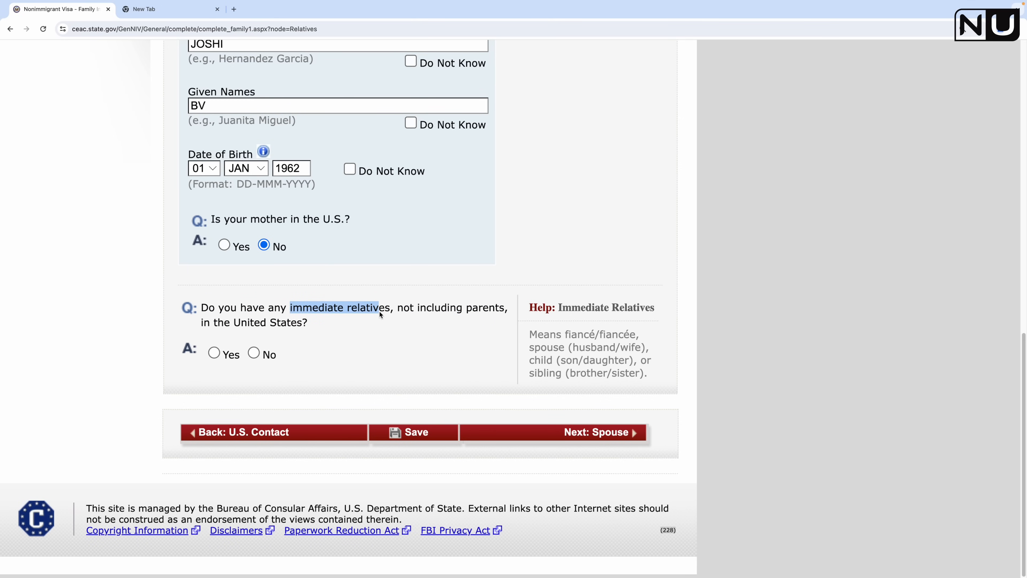
{"action": "left_click_drag", "start_coordinate": [530, 334], "coordinate": [614, 375]}
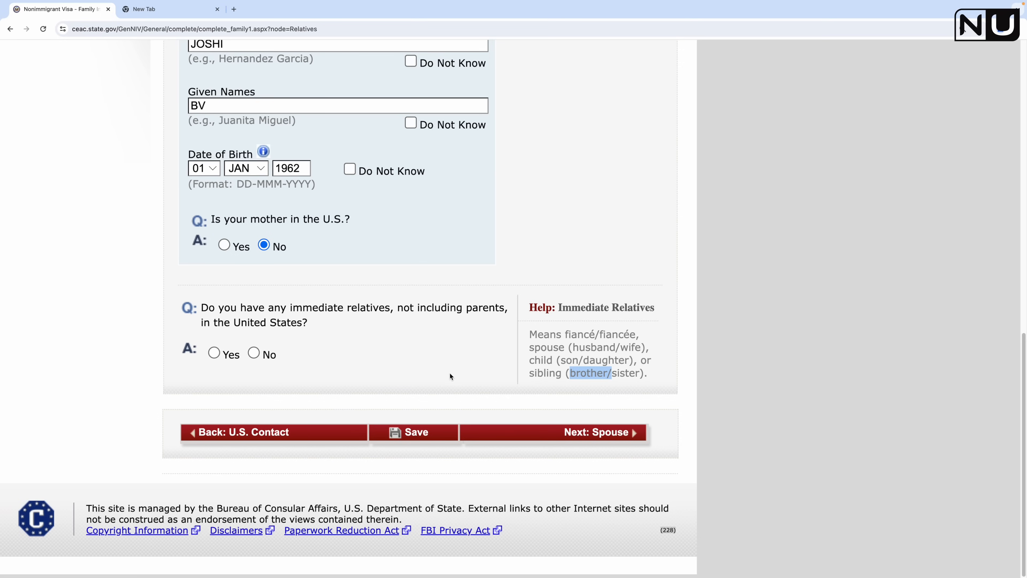
{"action": "left_click", "coordinate": [264, 286]}
{"action": "left_click_drag", "start_coordinate": [289, 308], "coordinate": [348, 309]}
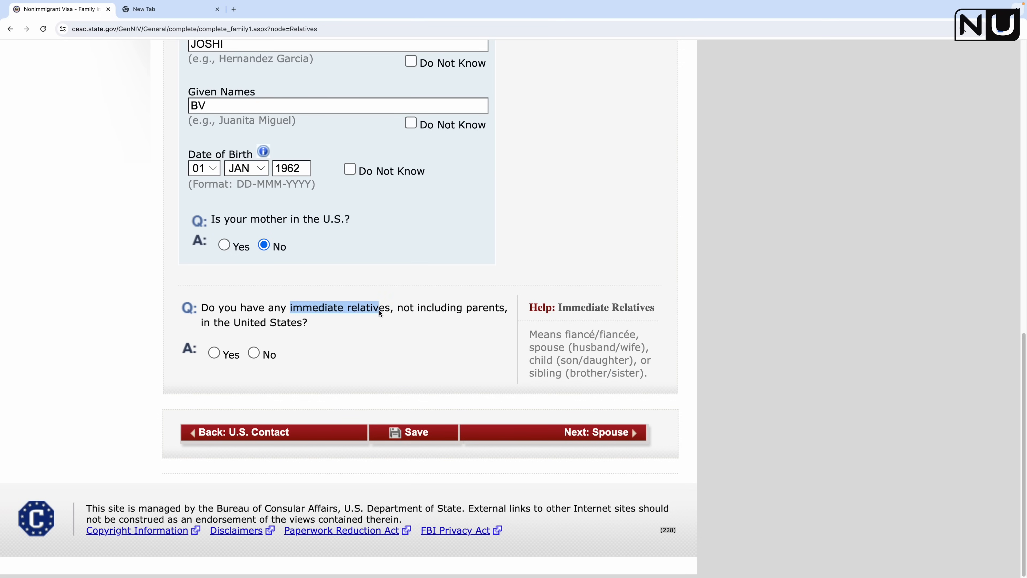
{"action": "left_click", "coordinate": [400, 326]}
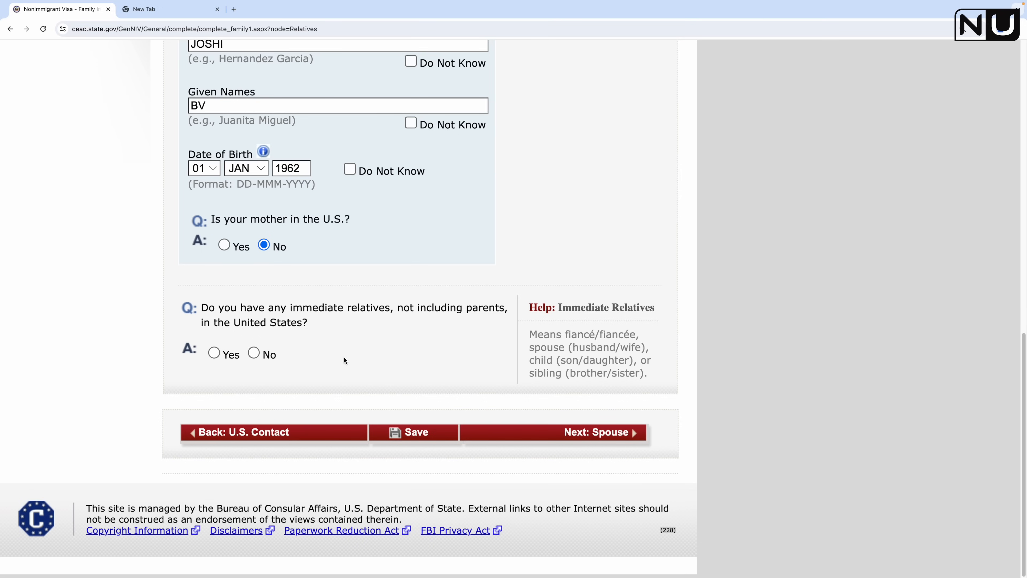
{"action": "left_click_drag", "start_coordinate": [289, 308], "coordinate": [347, 308]}
{"action": "left_click", "coordinate": [253, 354]}
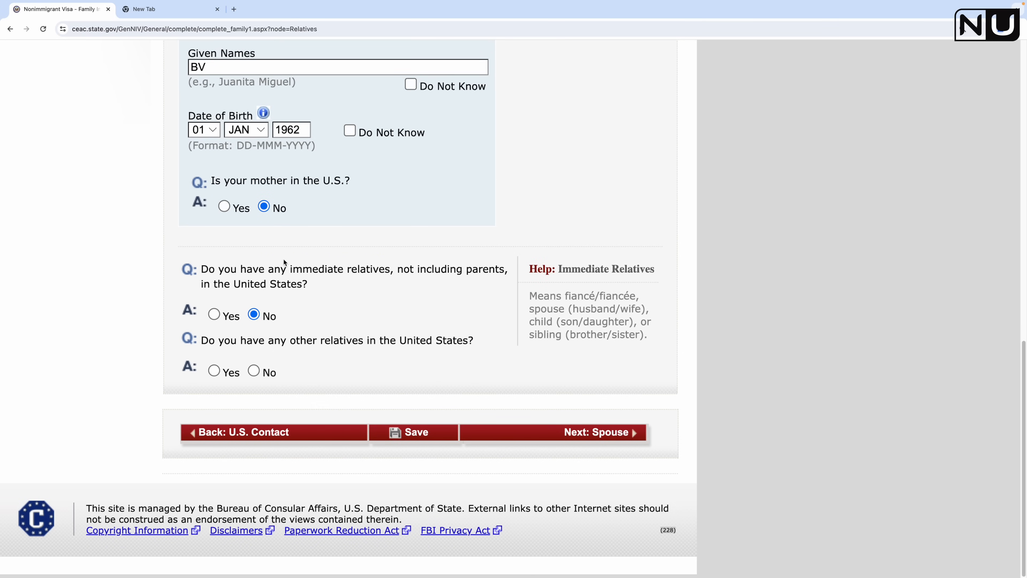
Step: Answer No to having other relatives in the U.S., save, and go to the Spouse page
{"action": "left_click_drag", "start_coordinate": [323, 269], "coordinate": [380, 268]}
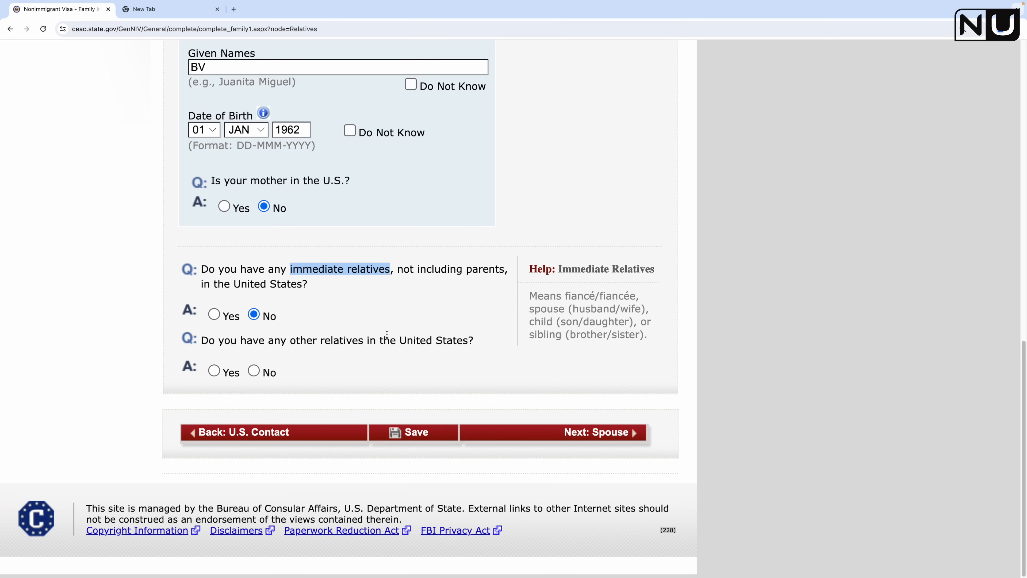
{"action": "left_click", "coordinate": [213, 371]}
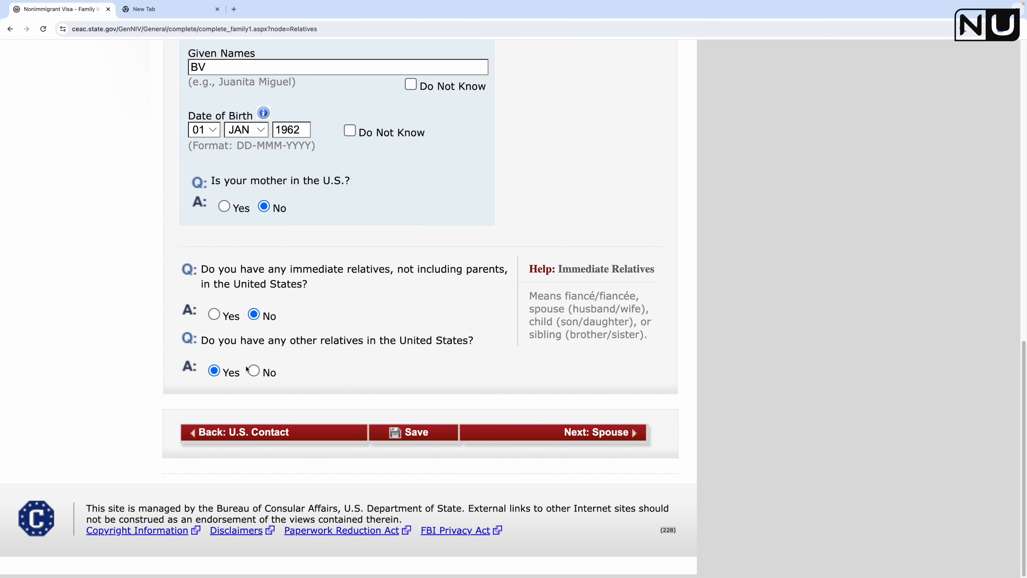
{"action": "left_click", "coordinate": [254, 370]}
{"action": "left_click", "coordinate": [405, 439]}
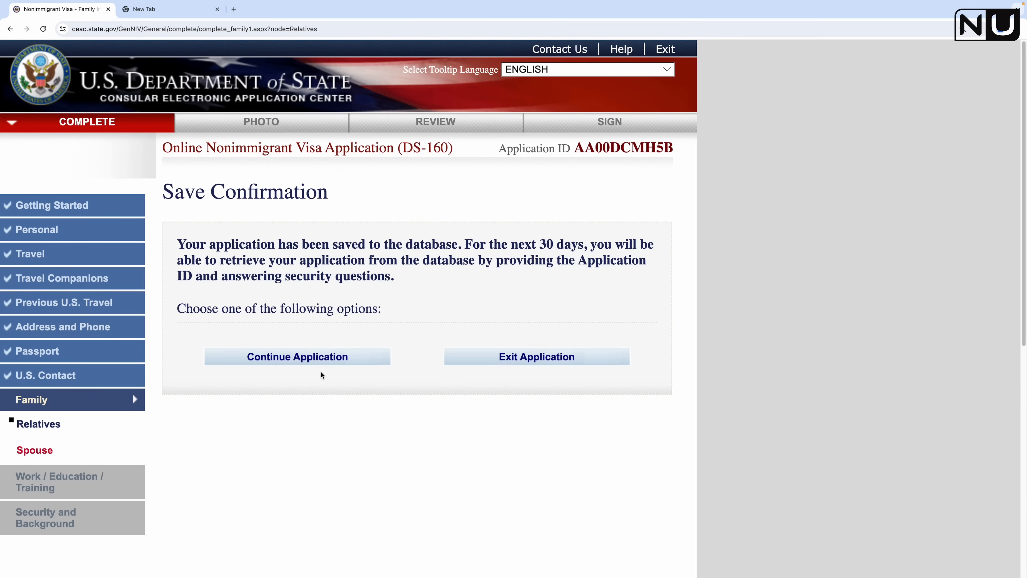
{"action": "left_click", "coordinate": [323, 363]}
{"action": "scroll", "coordinate": [434, 405], "scroll_direction": "down", "scroll_amount": 10}
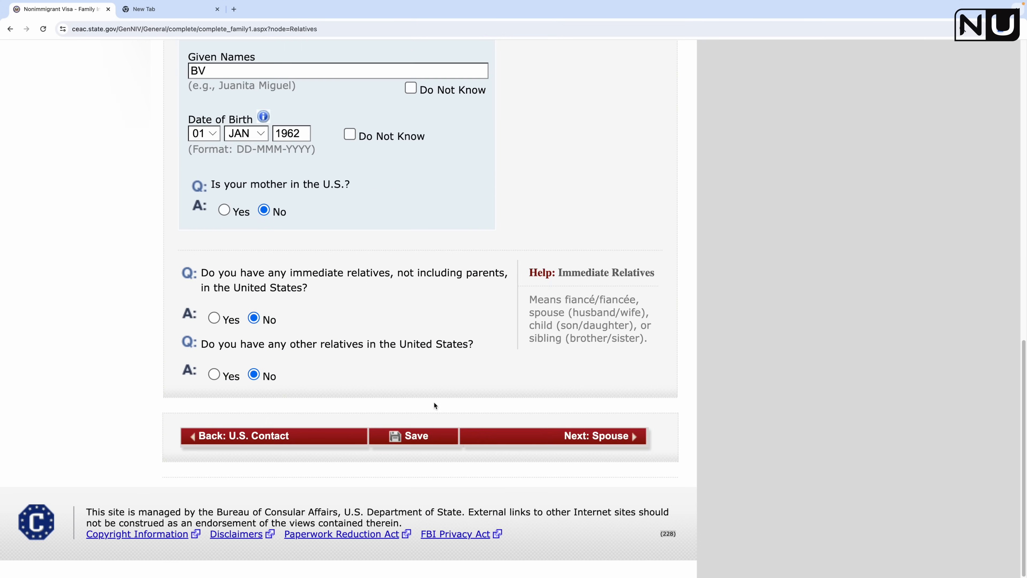
{"action": "left_click", "coordinate": [600, 445]}
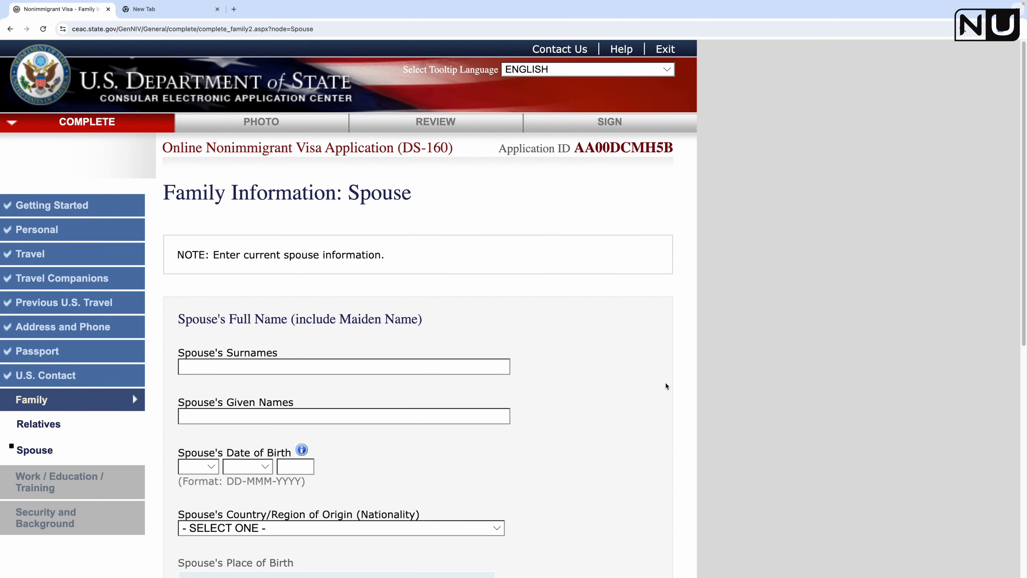
Step: Enter the spouse's surname and given names
{"action": "scroll", "coordinate": [561, 375], "scroll_direction": "down", "scroll_amount": 4}
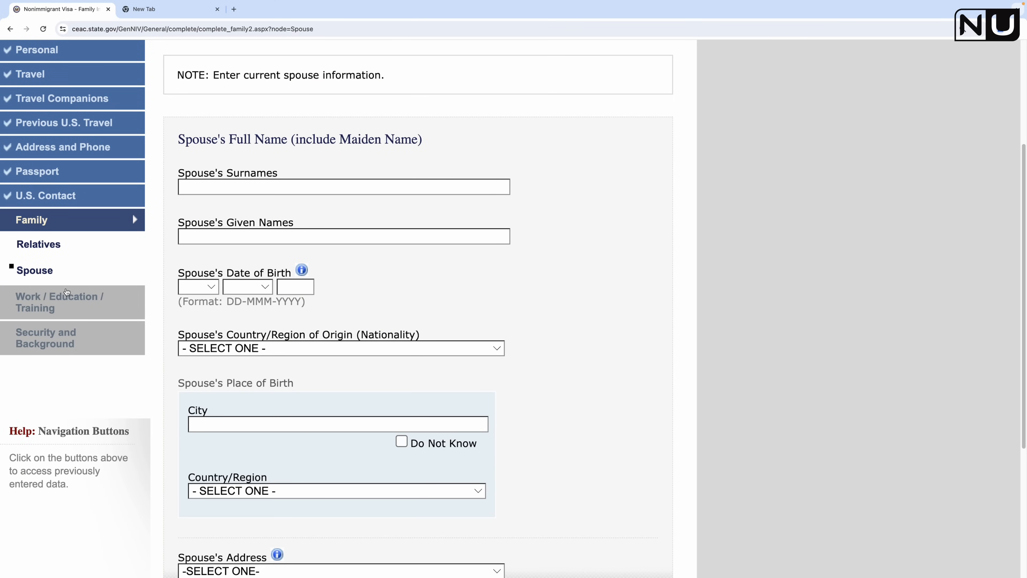
{"action": "scroll", "coordinate": [268, 422], "scroll_direction": "down", "scroll_amount": 2}
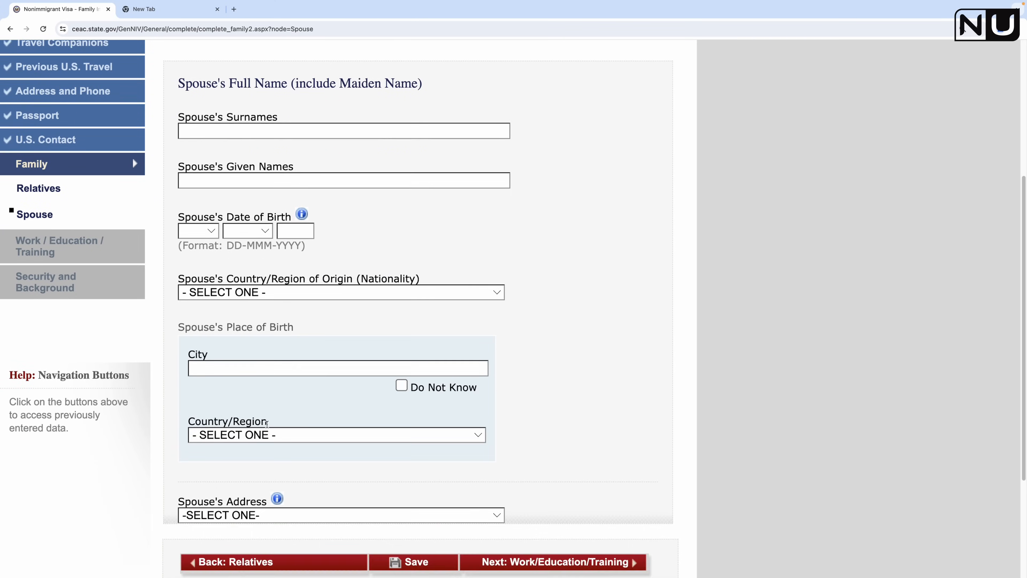
{"action": "scroll", "coordinate": [279, 305], "scroll_direction": "up", "scroll_amount": 3}
{"action": "left_click", "coordinate": [254, 216]}
{"action": "type", "text": "JOSHI"}
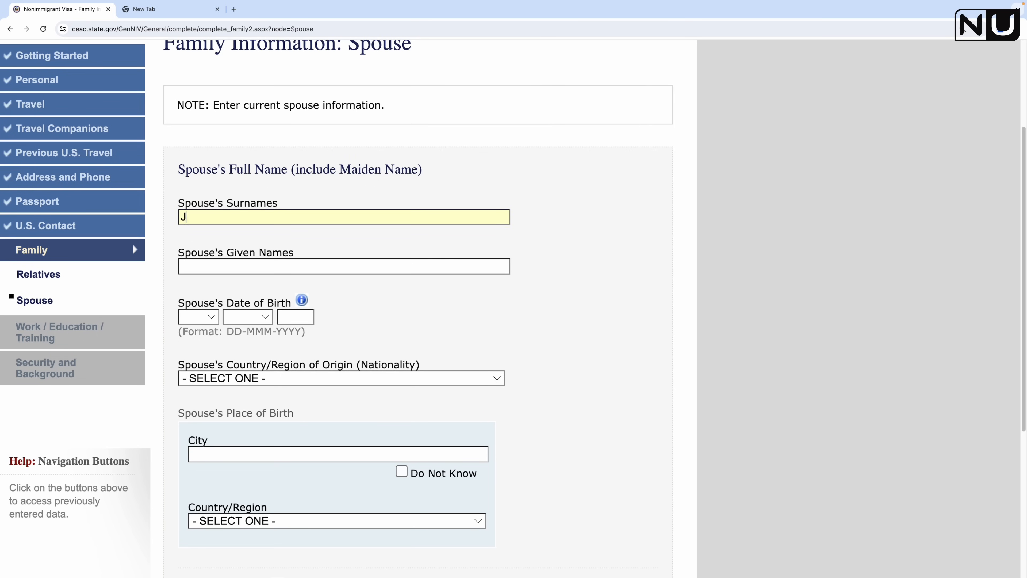
{"action": "left_click", "coordinate": [241, 268]}
{"action": "type", "text": "NJ"}
Step: Set the spouse's date of birth to 01 JAN 1990
{"action": "left_click", "coordinate": [196, 317]}
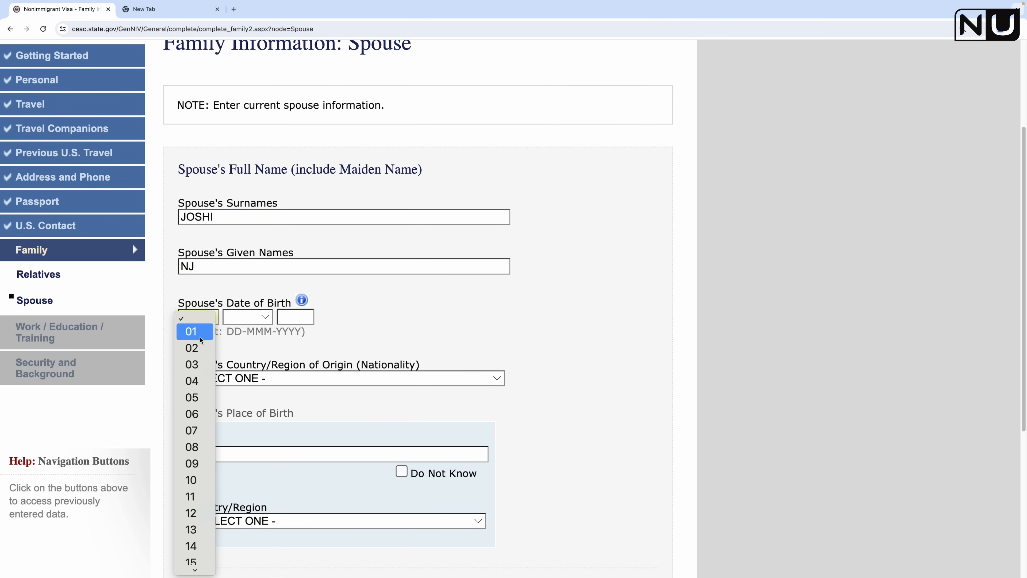
{"action": "left_click", "coordinate": [197, 336]}
{"action": "left_click", "coordinate": [247, 320]}
{"action": "left_click", "coordinate": [240, 332]}
{"action": "left_click", "coordinate": [290, 319]}
{"action": "type", "text": "1990"}
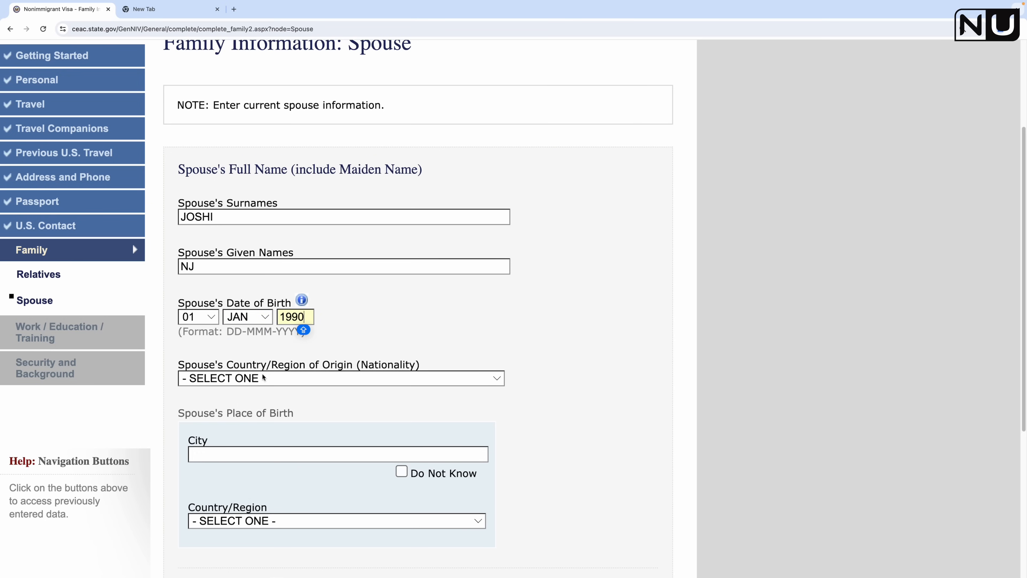
Step: Choose INDIA as the spouse's nationality
{"action": "left_click", "coordinate": [267, 379]}
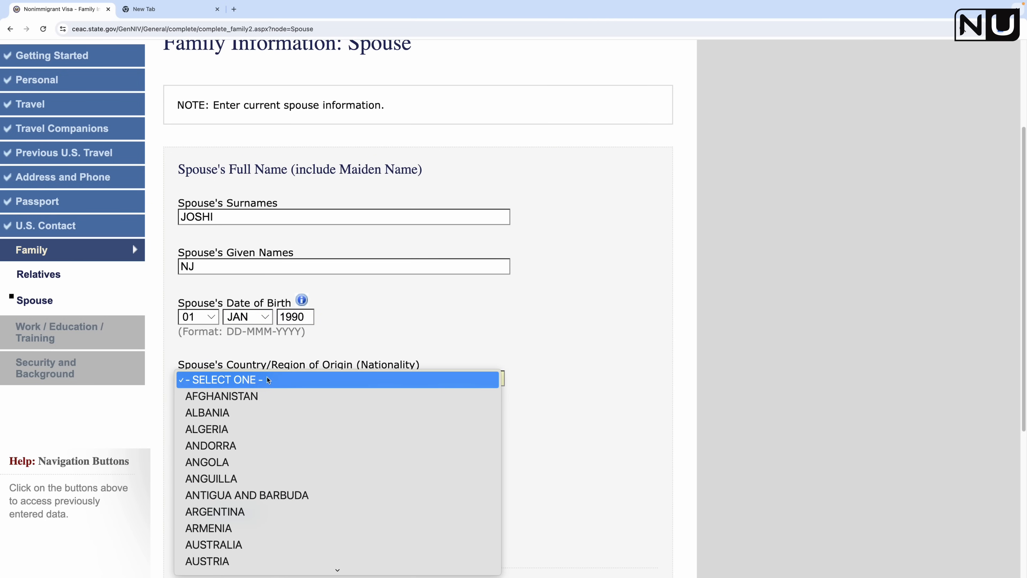
{"action": "key", "text": "c"}
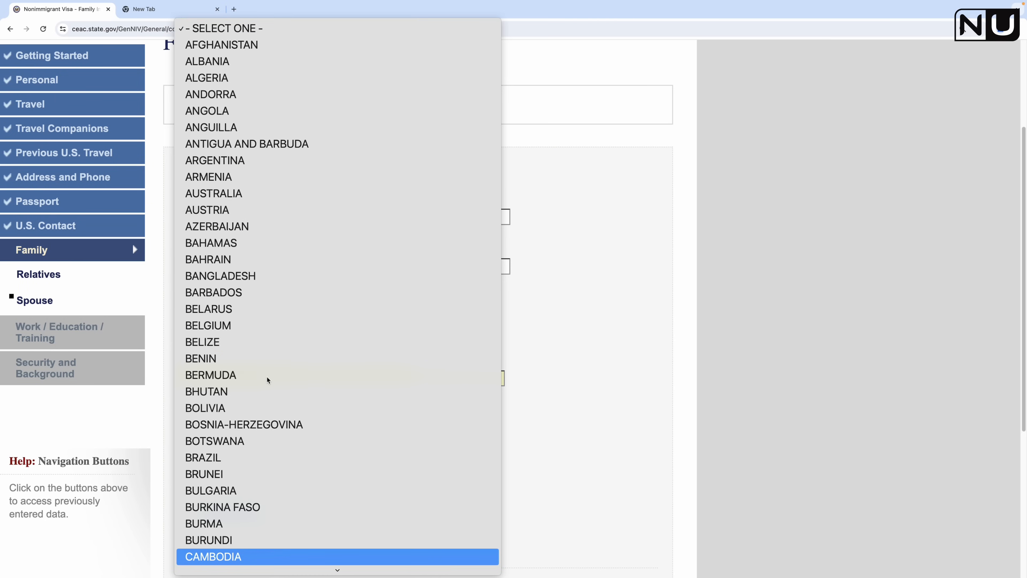
{"action": "type", "text": "in"}
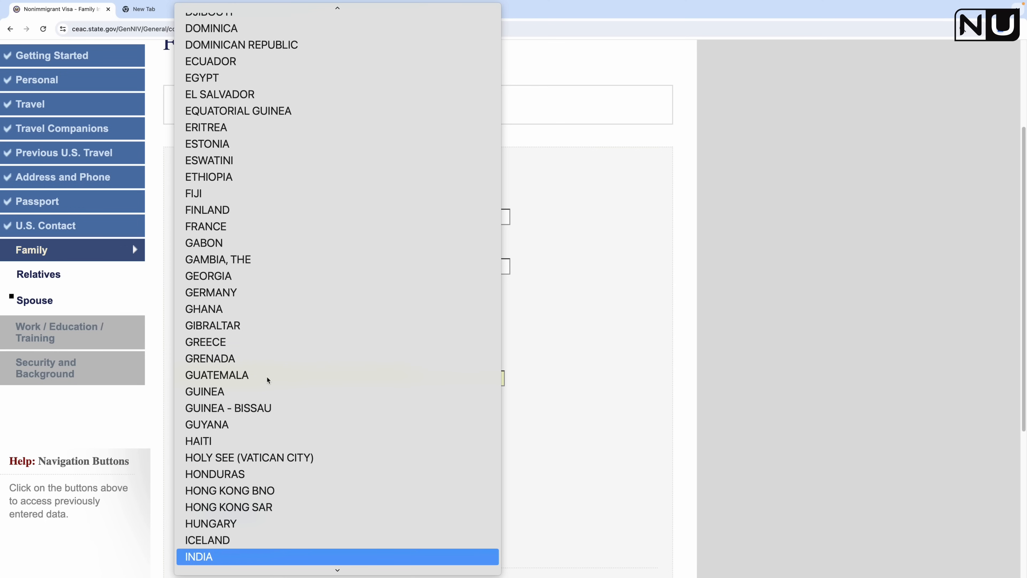
{"action": "key", "text": "Return"}
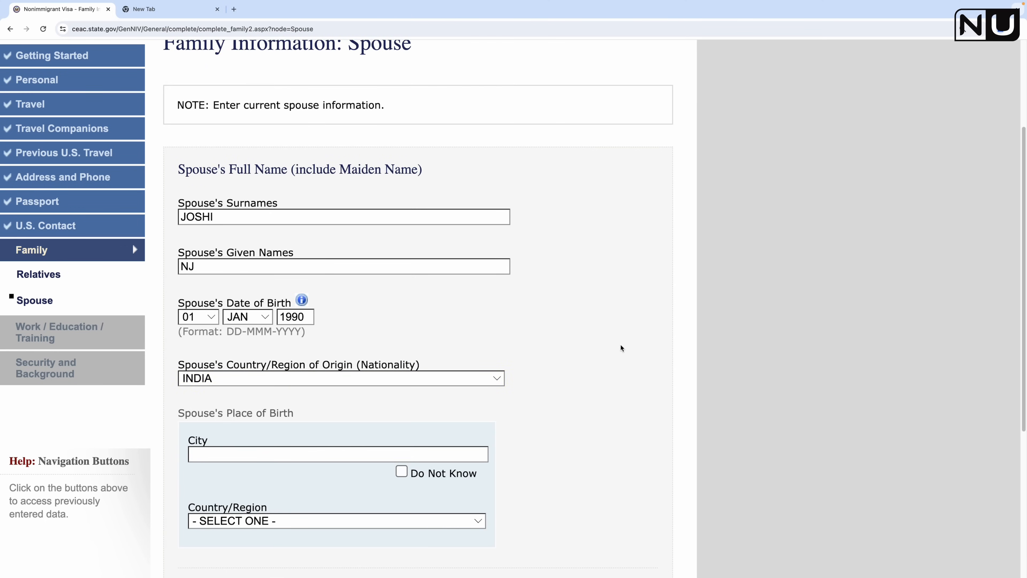
{"action": "scroll", "coordinate": [622, 348], "scroll_direction": "down", "scroll_amount": 2}
{"action": "scroll", "coordinate": [366, 342], "scroll_direction": "down", "scroll_amount": 3}
Step: Set the spouse's birth city to RAJKOT and birth country to INDIA
{"action": "left_click", "coordinate": [288, 274]}
{"action": "type", "text": "RAJKOT"}
{"action": "key", "text": "Tab"}
{"action": "left_click", "coordinate": [317, 349]}
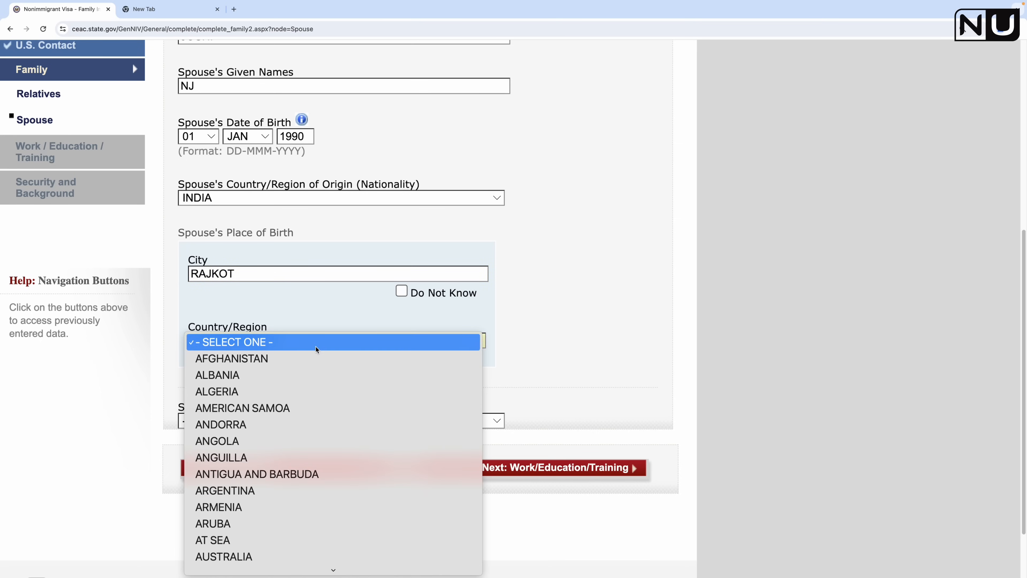
{"action": "type", "text": "in"}
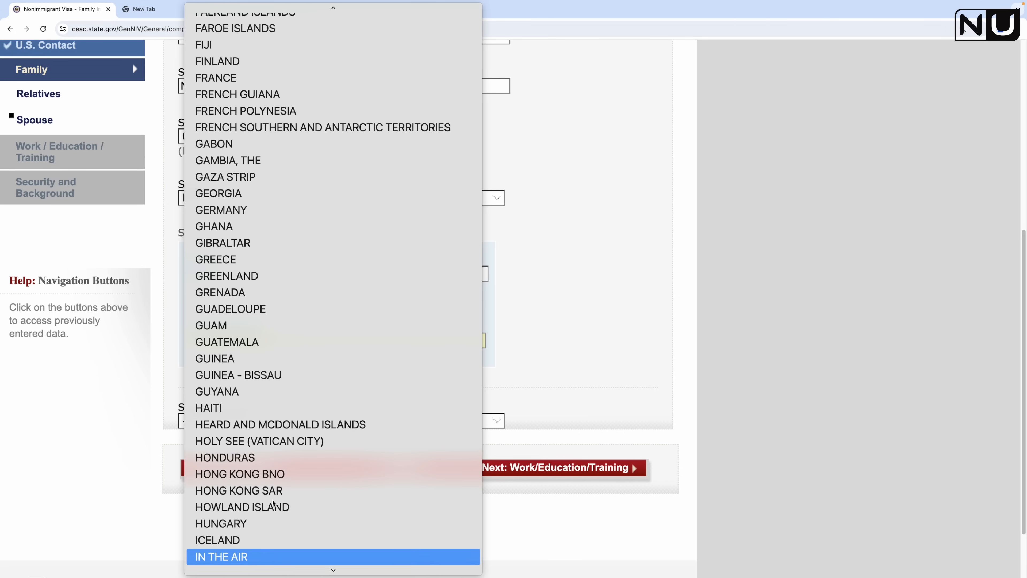
{"action": "scroll", "coordinate": [270, 522], "scroll_direction": "down", "scroll_amount": 3}
{"action": "left_click", "coordinate": [279, 462]}
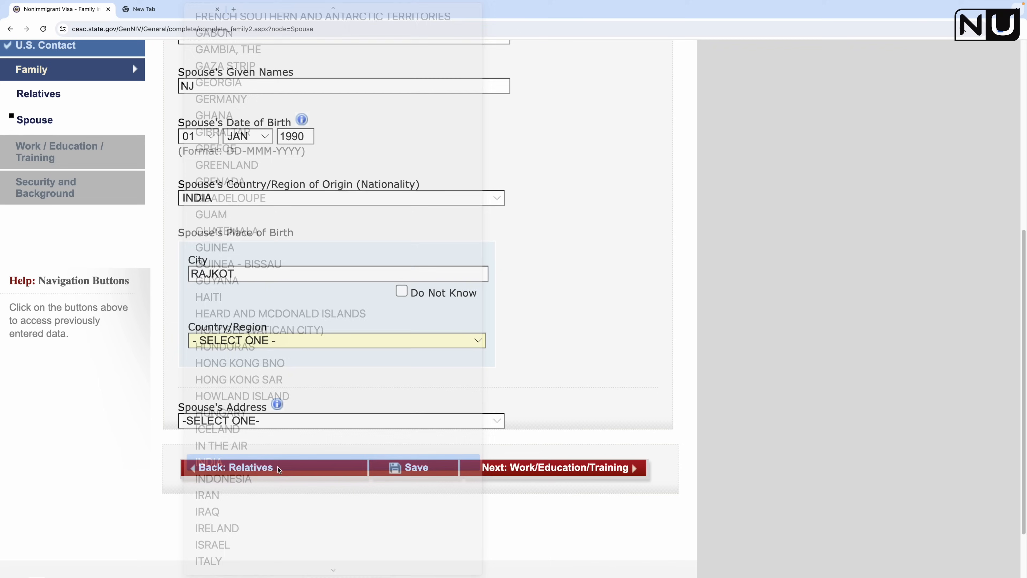
Step: Set the spouse's address to SAME AS HOME ADDRESS, save, and continue to Work/Education/Training
{"action": "left_click", "coordinate": [284, 420]}
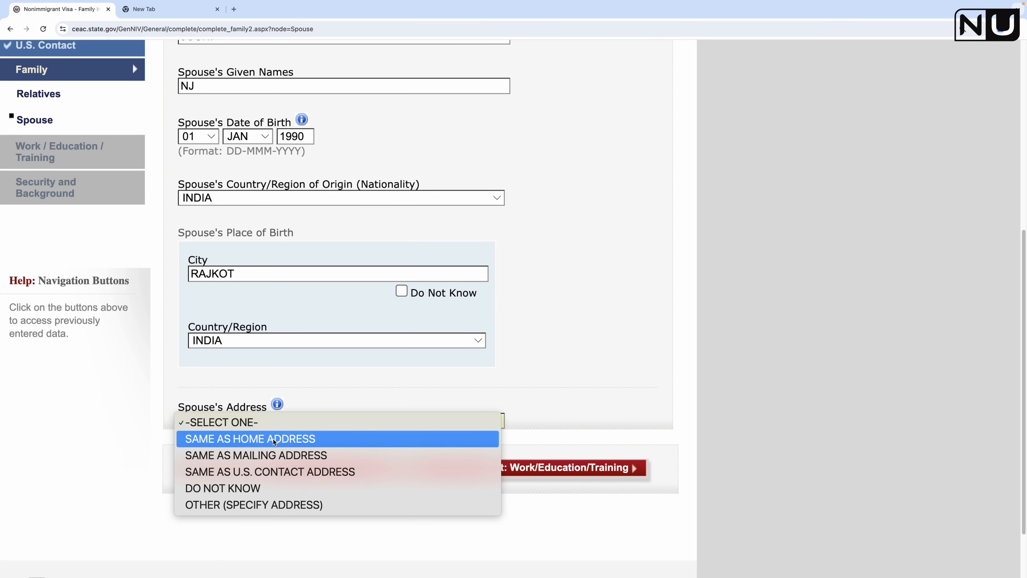
{"action": "left_click", "coordinate": [273, 439]}
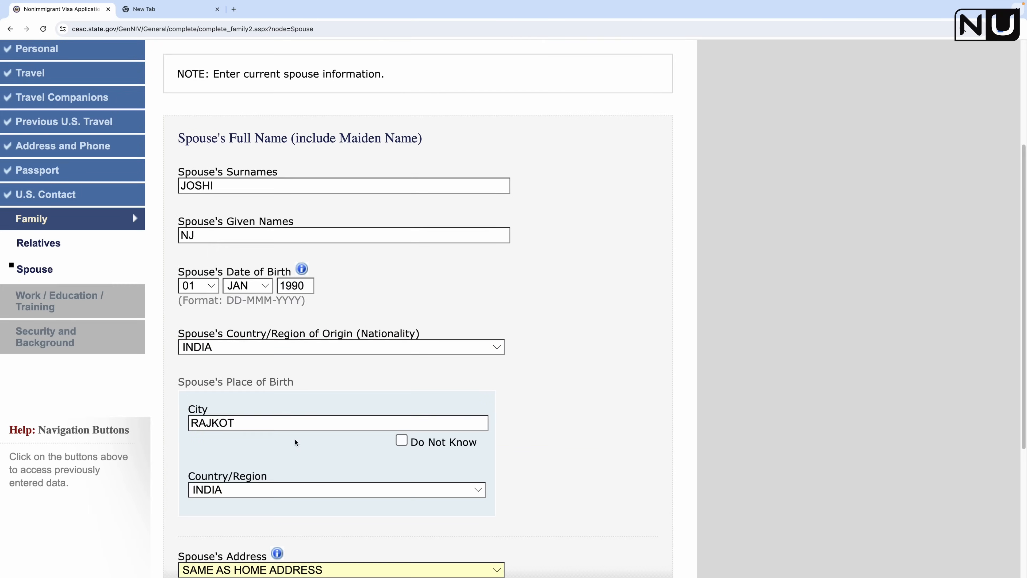
{"action": "scroll", "coordinate": [299, 449], "scroll_direction": "down", "scroll_amount": 3}
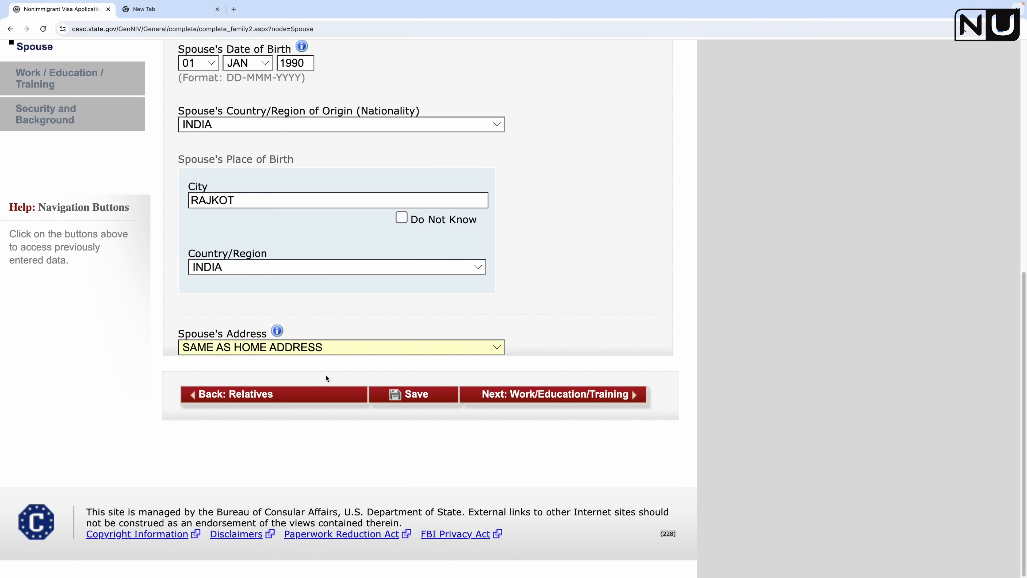
{"action": "left_click", "coordinate": [410, 395]}
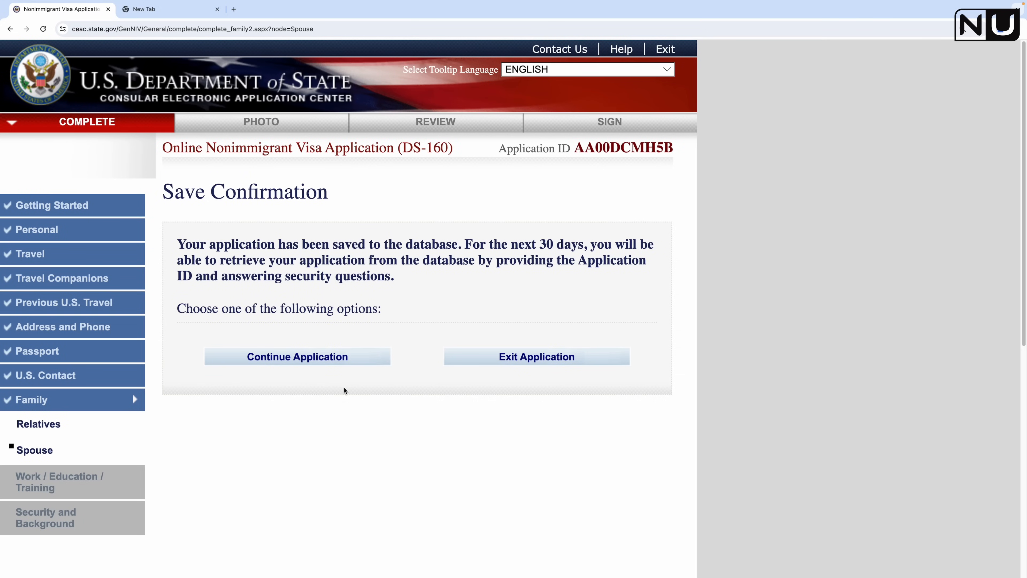
{"action": "left_click", "coordinate": [323, 358]}
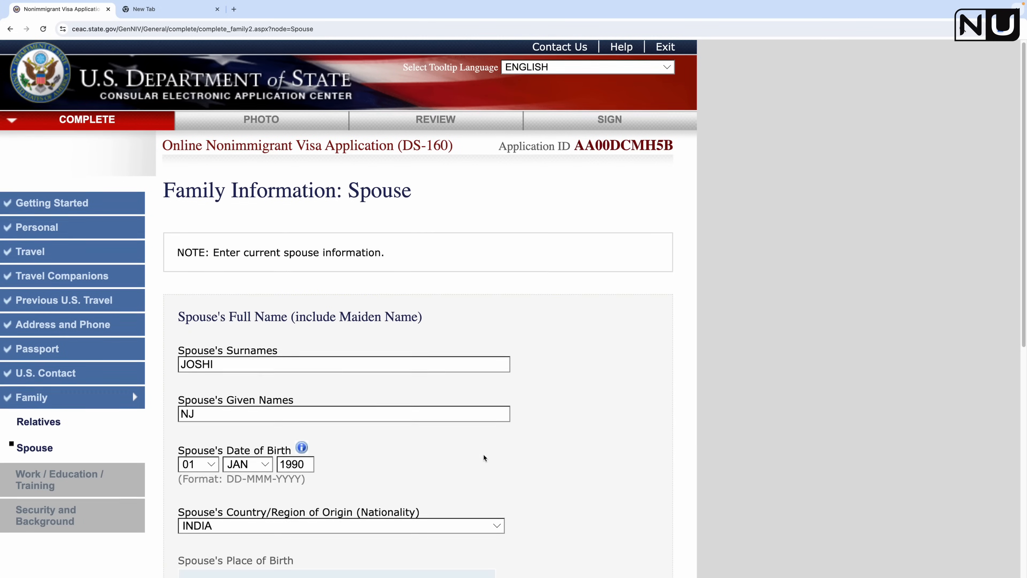
{"action": "scroll", "coordinate": [483, 455], "scroll_direction": "down", "scroll_amount": 10}
{"action": "left_click", "coordinate": [572, 400]}
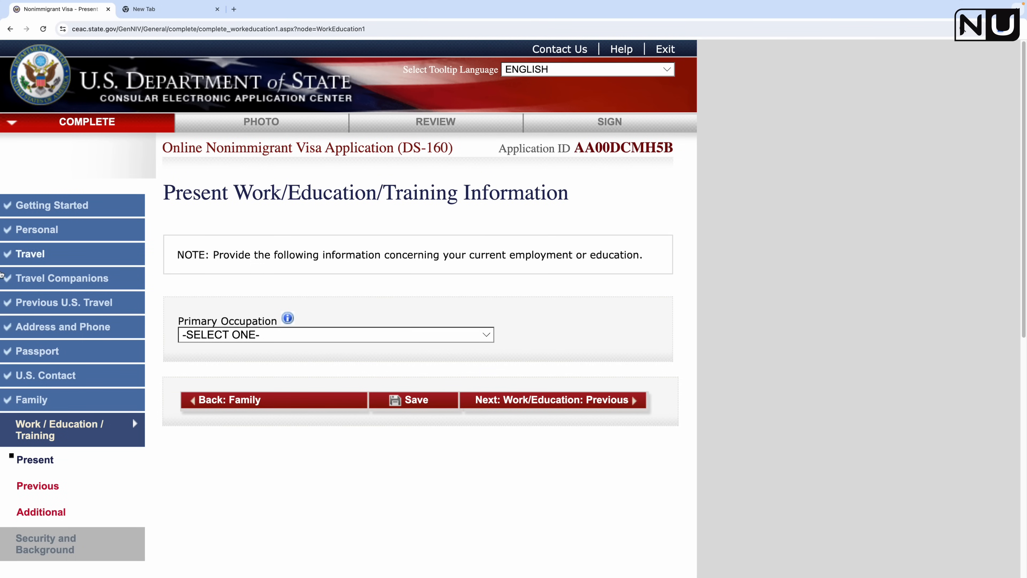
Step: Select OTHER as the primary occupation
{"action": "left_click", "coordinate": [210, 335]}
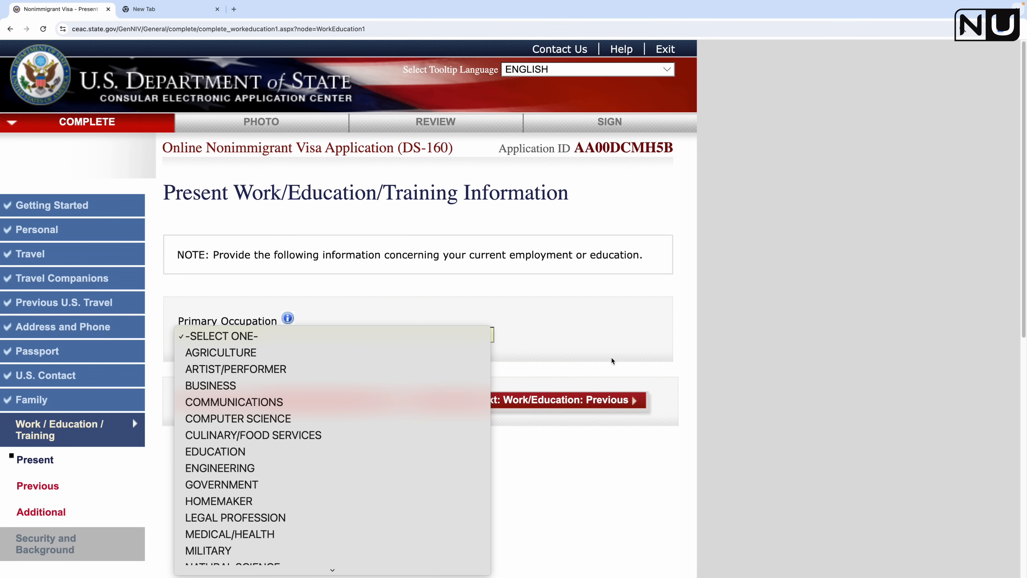
{"action": "scroll", "coordinate": [344, 454], "scroll_direction": "down", "scroll_amount": 3}
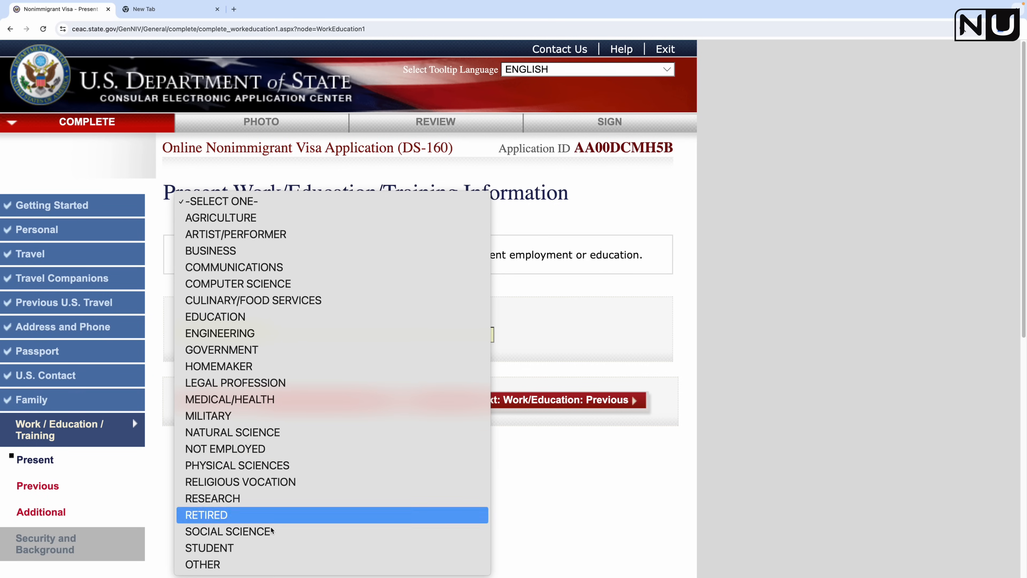
{"action": "left_click", "coordinate": [366, 564]}
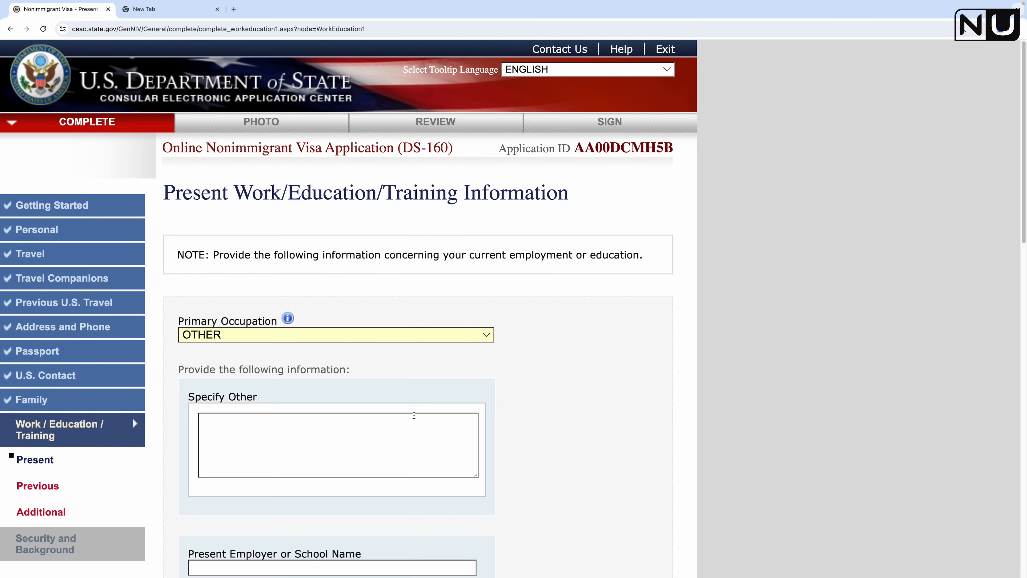
{"action": "scroll", "coordinate": [401, 411], "scroll_direction": "down", "scroll_amount": 5}
{"action": "left_click", "coordinate": [244, 157]}
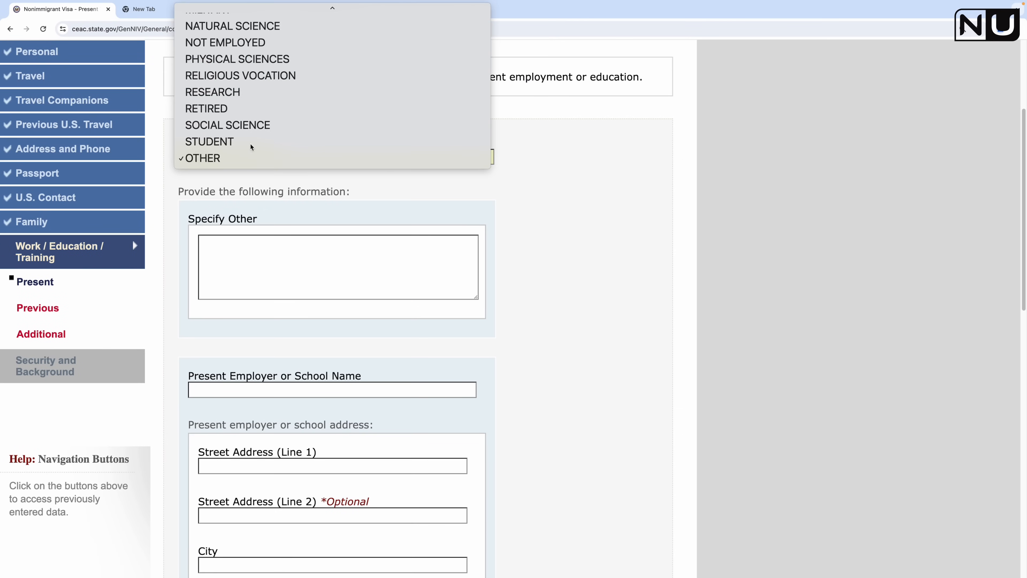
{"action": "scroll", "coordinate": [273, 178], "scroll_direction": "up", "scroll_amount": 2}
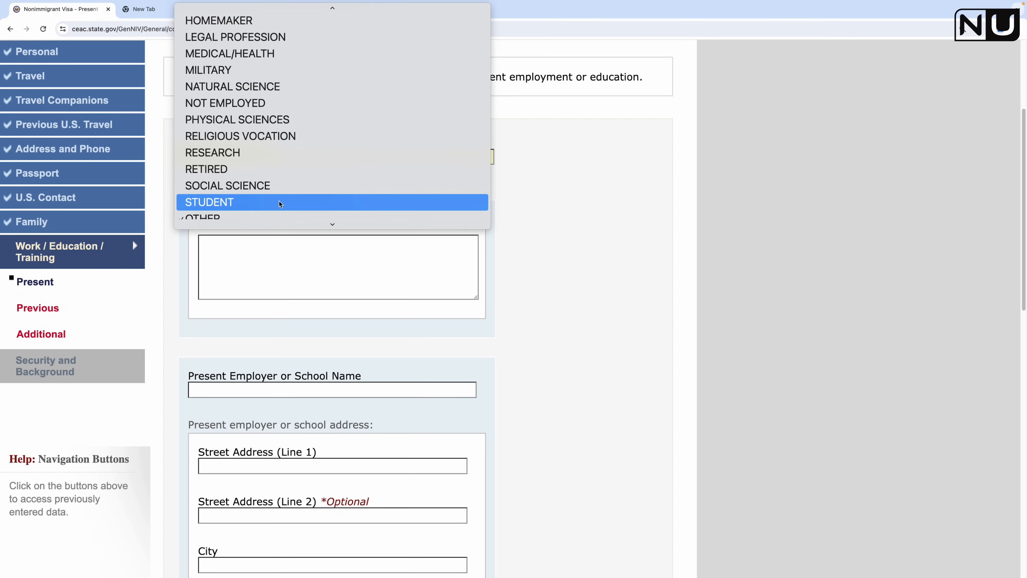
{"action": "scroll", "coordinate": [280, 202], "scroll_direction": "up", "scroll_amount": 4}
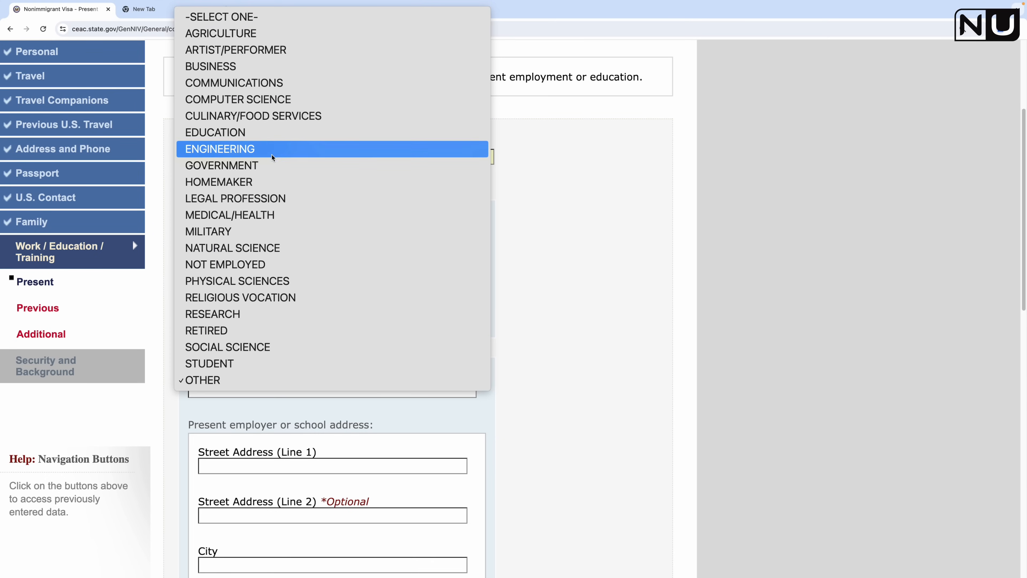
{"action": "left_click", "coordinate": [282, 382]}
Step: Specify the occupation as HEALTHCARE and the present employer as ABC PHARMACY
{"action": "scroll", "coordinate": [335, 241], "scroll_direction": "down", "scroll_amount": 2}
{"action": "left_click", "coordinate": [358, 203]}
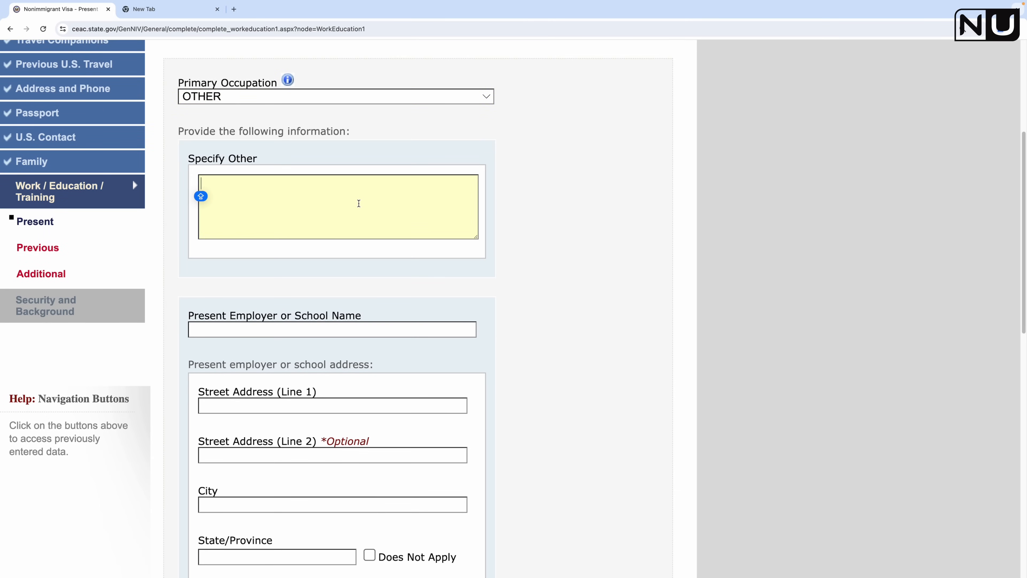
{"action": "type", "text": "HEALTH"}
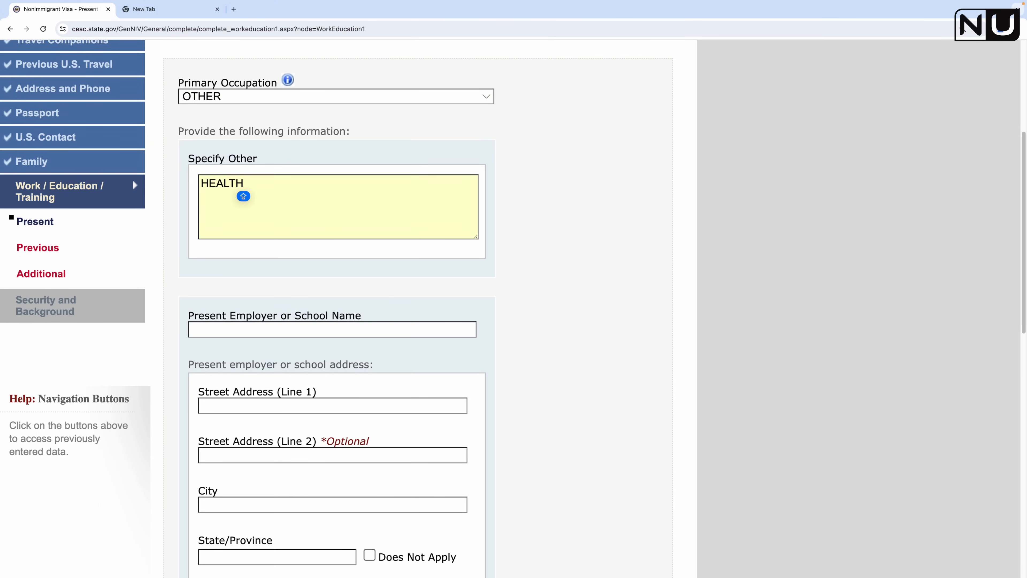
{"action": "type", "text": "CARE"}
{"action": "left_click", "coordinate": [342, 326]}
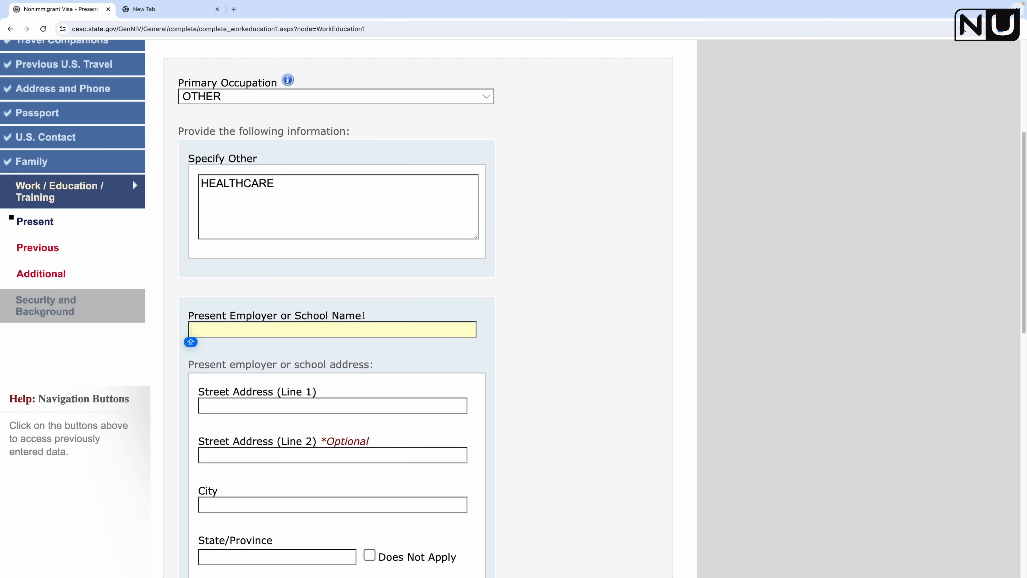
{"action": "type", "text": "ABC PHARMACY"}
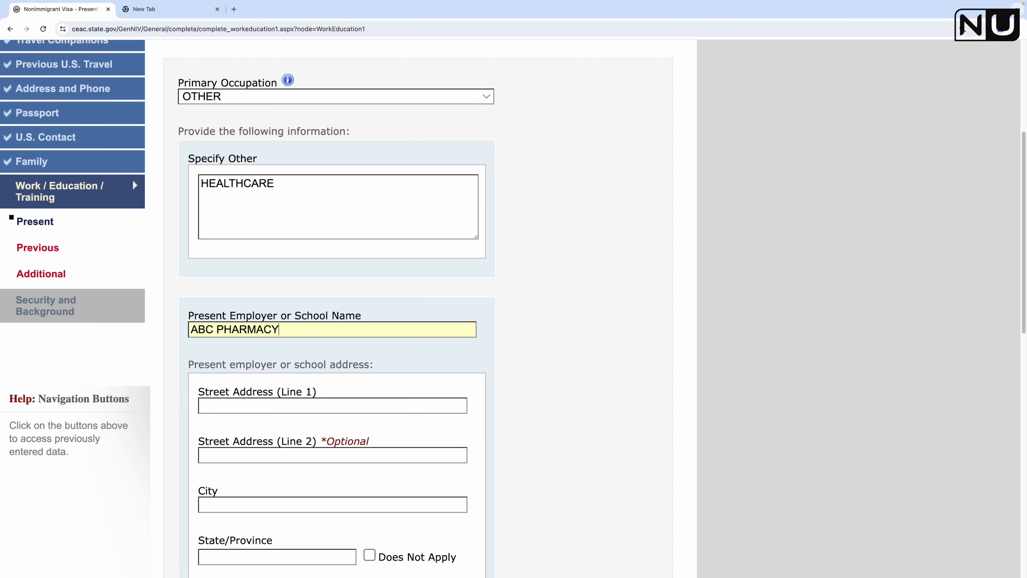
Step: Enter the employer's two-line street address and correct the city to VANCOUVER
{"action": "scroll", "coordinate": [282, 259], "scroll_direction": "down", "scroll_amount": 4}
{"action": "left_click", "coordinate": [260, 239]}
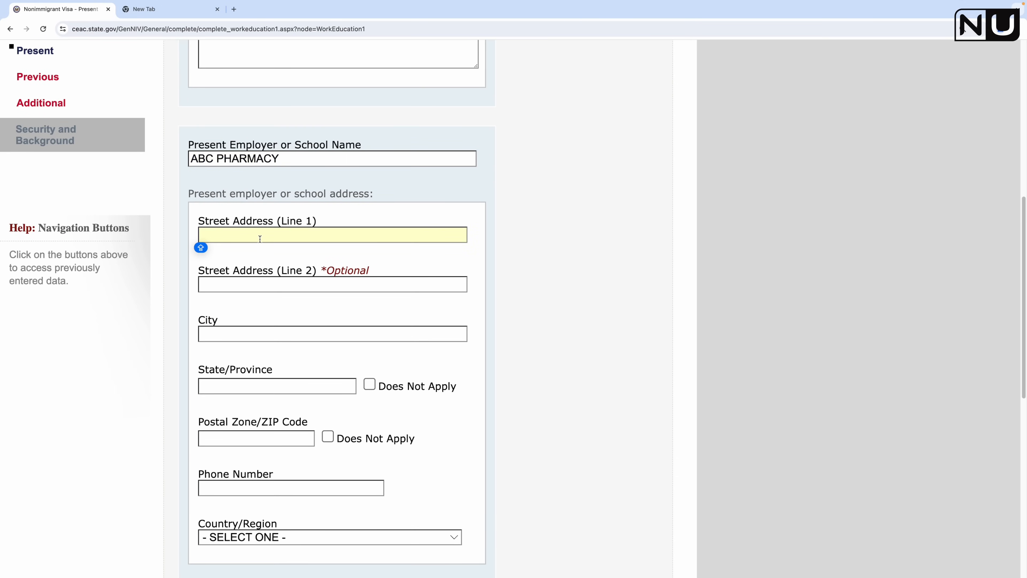
{"action": "type", "text": "1234"}
{"action": "left_click", "coordinate": [248, 288]}
{"action": "type", "text": "UNIVERSITY ROAD"}
{"action": "left_click", "coordinate": [295, 337]}
{"action": "type", "text": "VANCOIUVER"}
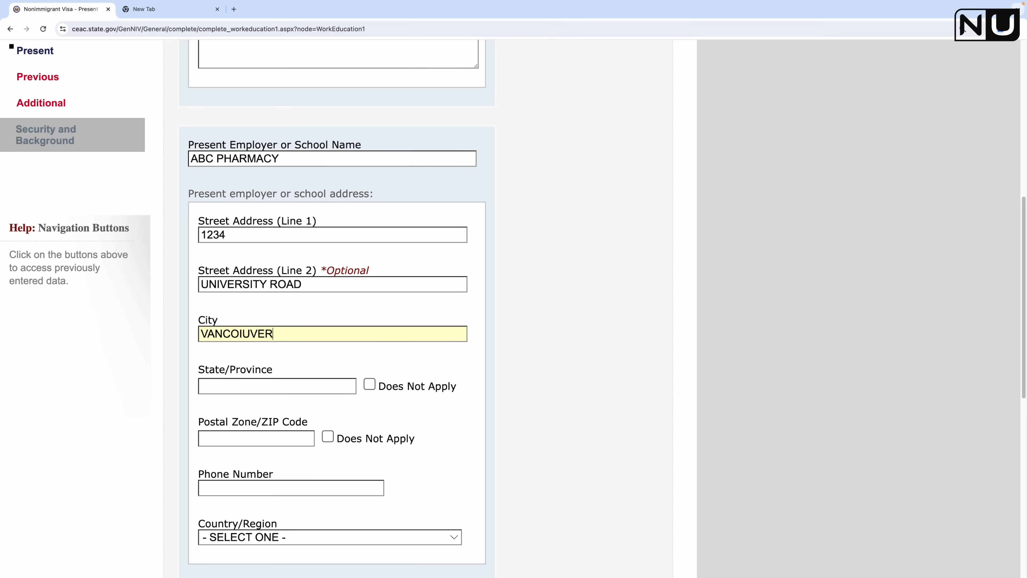
{"action": "key", "text": "BackSpace"}
{"action": "key", "text": "BackSpace"}
{"action": "key", "text": "BackSpace"}
{"action": "key", "text": "BackSpace"}
{"action": "key", "text": "BackSpace"}
{"action": "type", "text": "VE"}
{"action": "key", "text": "BackSpace"}
{"action": "key", "text": "BackSpace"}
{"action": "type", "text": "UVER"}
Step: Enter BRITISH COLUMBIA as the employer's province and fill in its postal code
{"action": "scroll", "coordinate": [263, 283], "scroll_direction": "down", "scroll_amount": 2}
{"action": "left_click", "coordinate": [240, 319]}
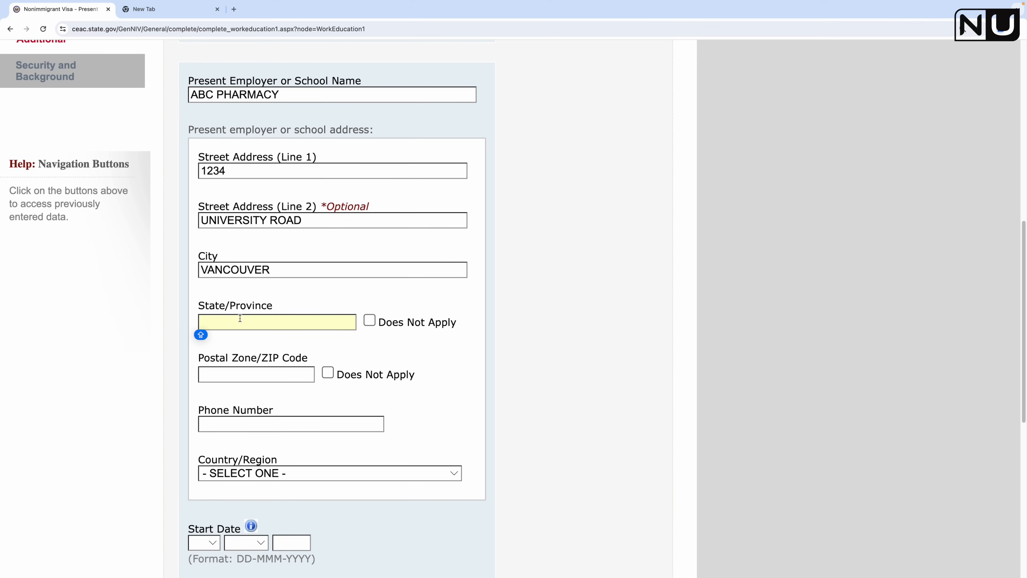
{"action": "type", "text": "BRITISH COLU"}
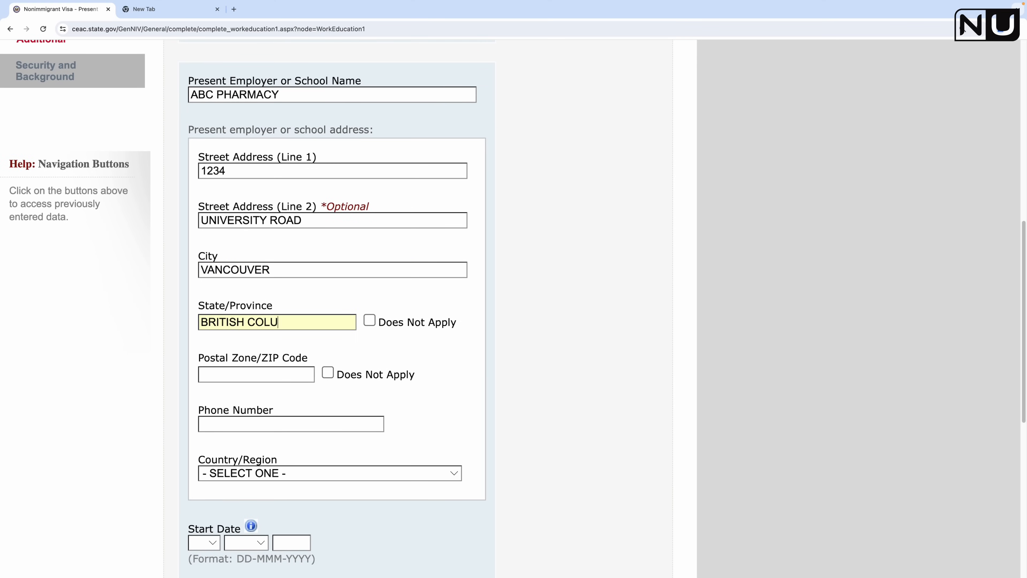
{"action": "type", "text": "MBIA"}
{"action": "key", "text": "Tab"}
{"action": "type", "text": "V1T"}
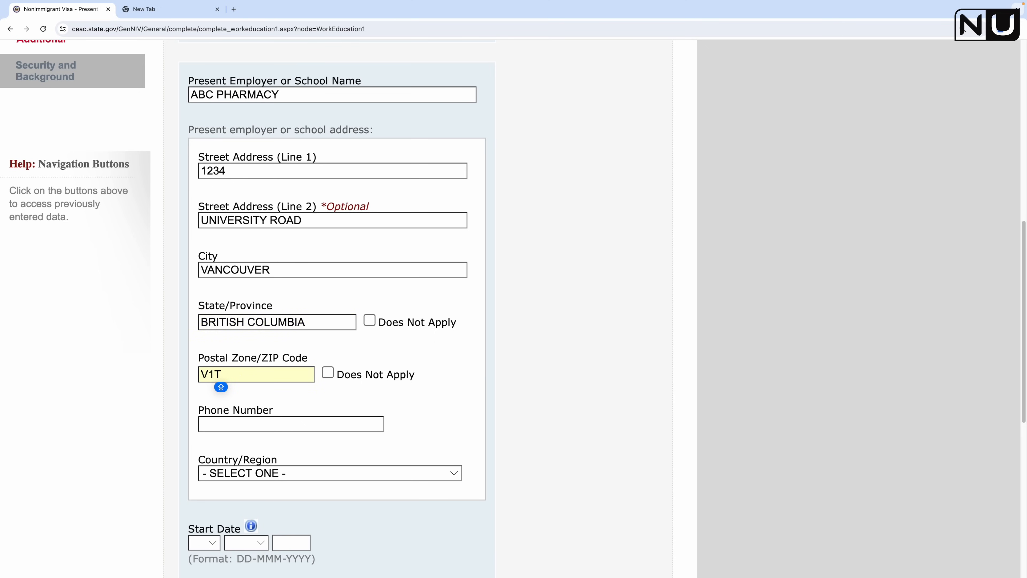
{"action": "type", "text": " 2W3"}
{"action": "left_click", "coordinate": [434, 392]}
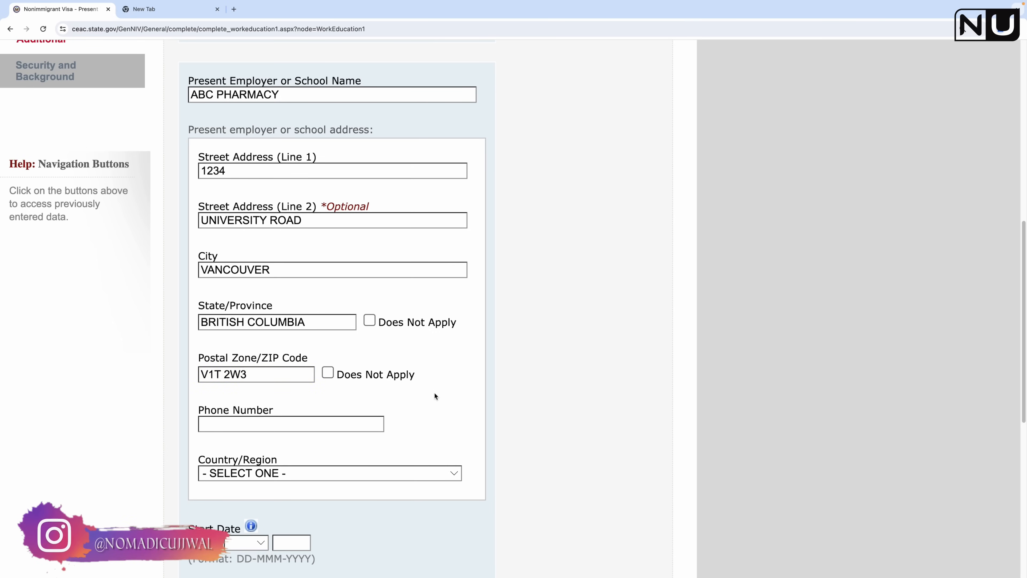
Step: Enter the employer's phone number and choose CANADA as its country
{"action": "scroll", "coordinate": [434, 393], "scroll_direction": "down", "scroll_amount": 2}
{"action": "left_click", "coordinate": [312, 368]}
{"action": "type", "text": "12"}
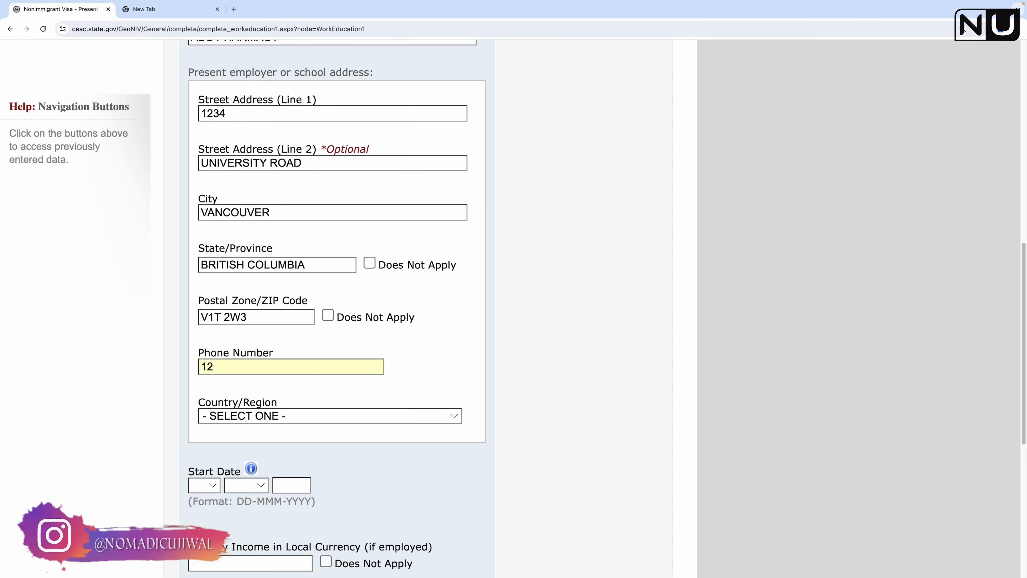
{"action": "type", "text": "34567890"}
{"action": "scroll", "coordinate": [367, 387], "scroll_direction": "down", "scroll_amount": 1}
{"action": "scroll", "coordinate": [367, 387], "scroll_direction": "down", "scroll_amount": 2}
{"action": "left_click", "coordinate": [263, 340]}
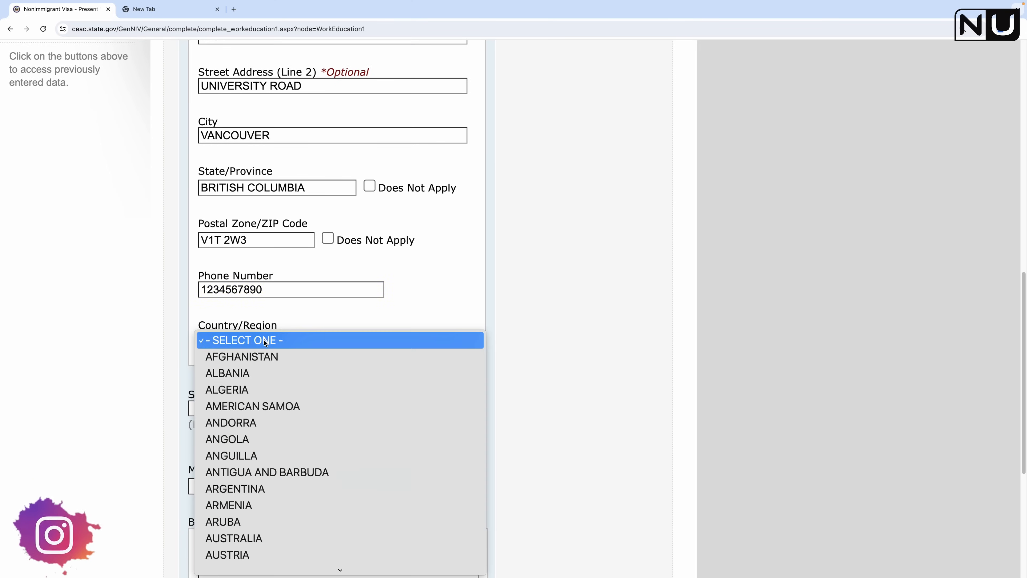
{"action": "key", "text": "c"}
{"action": "key", "text": "Down"}
{"action": "key", "text": "Up"}
{"action": "key", "text": "Up"}
{"action": "key", "text": "Up"}
{"action": "key", "text": "Up"}
{"action": "key", "text": "Return"}
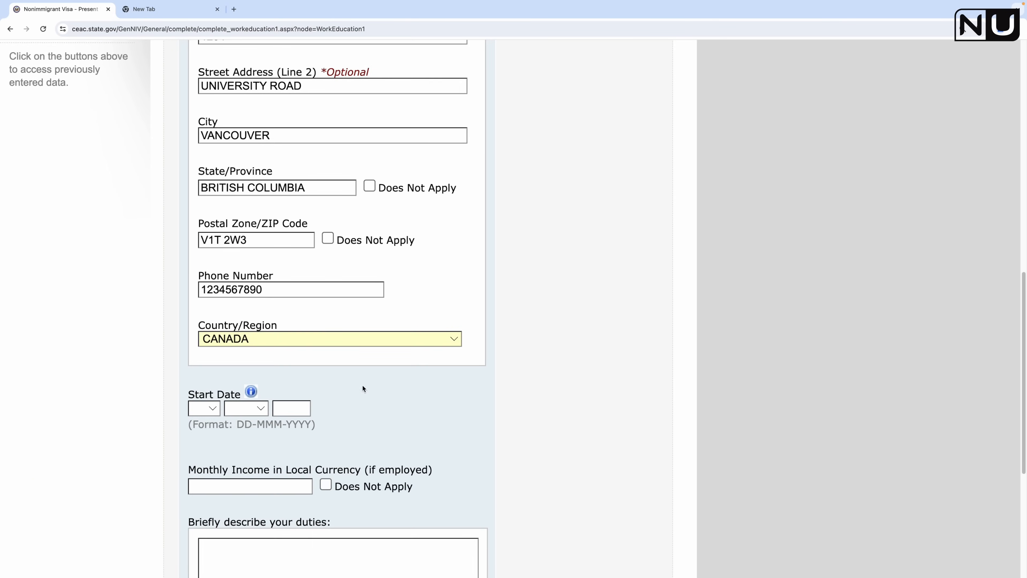
Step: Set the employment start date to 01 JAN 2024
{"action": "scroll", "coordinate": [323, 368], "scroll_direction": "down", "scroll_amount": 2}
{"action": "left_click", "coordinate": [212, 339]}
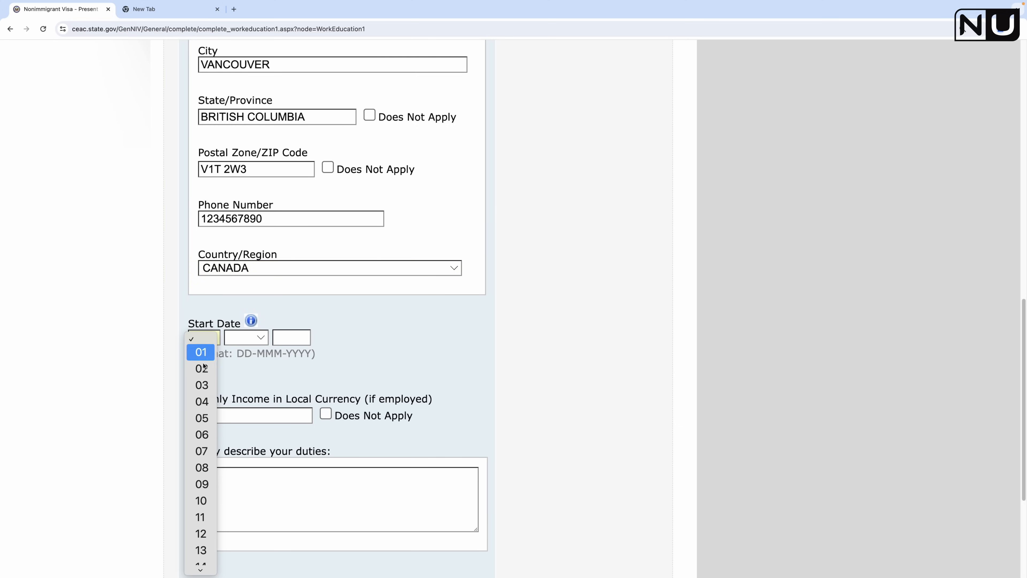
{"action": "left_click", "coordinate": [253, 337]}
{"action": "left_click", "coordinate": [253, 337]}
{"action": "left_click", "coordinate": [249, 352]}
{"action": "left_click", "coordinate": [291, 339]}
{"action": "type", "text": "2024"}
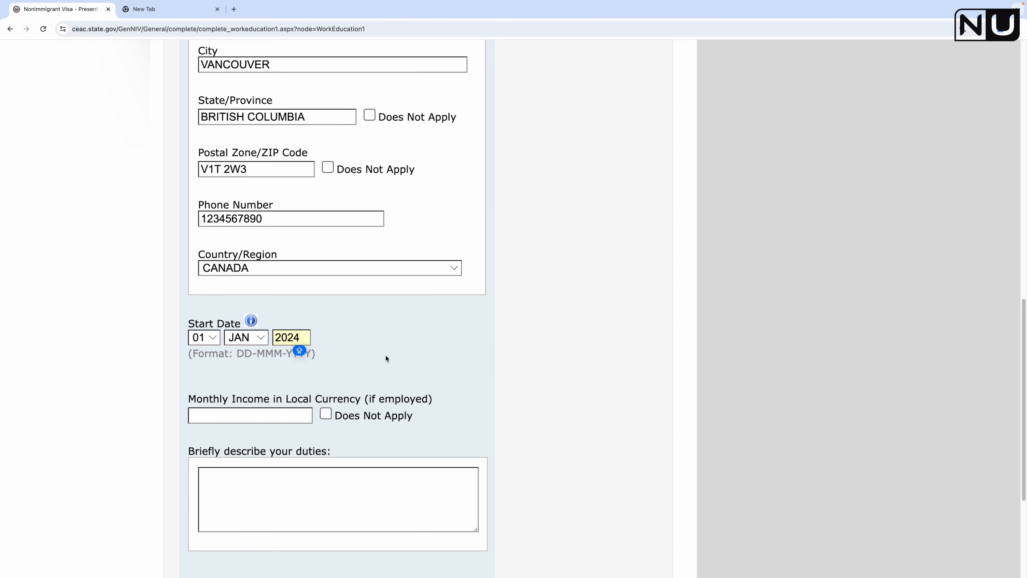
{"action": "left_click", "coordinate": [557, 351]}
Step: Enter 5000 as monthly income and '- PRESCRIPTION' as the job duties
{"action": "scroll", "coordinate": [556, 351], "scroll_direction": "down", "scroll_amount": 2}
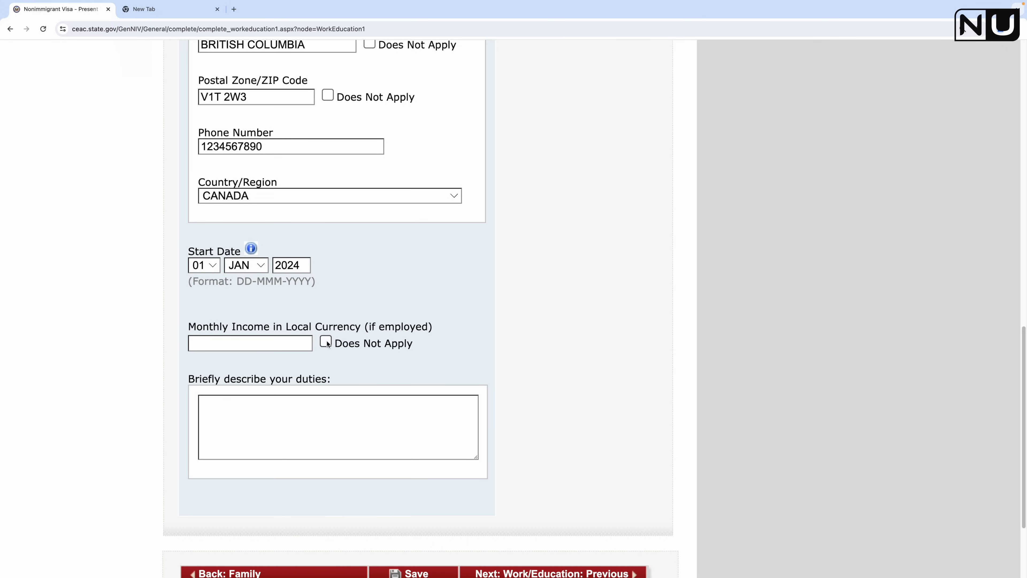
{"action": "left_click", "coordinate": [279, 342]}
{"action": "type", "text": "5000"}
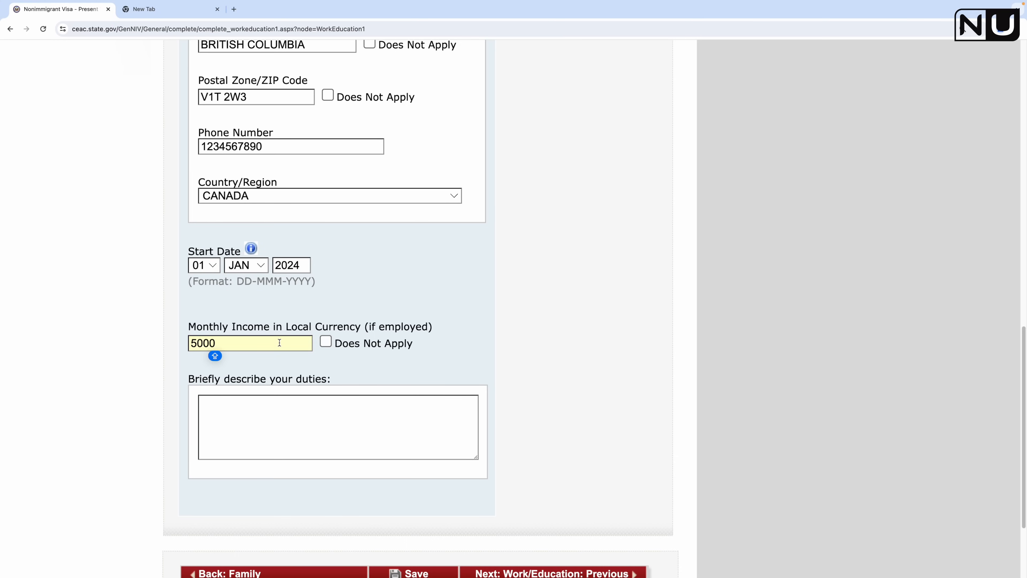
{"action": "left_click", "coordinate": [638, 322]}
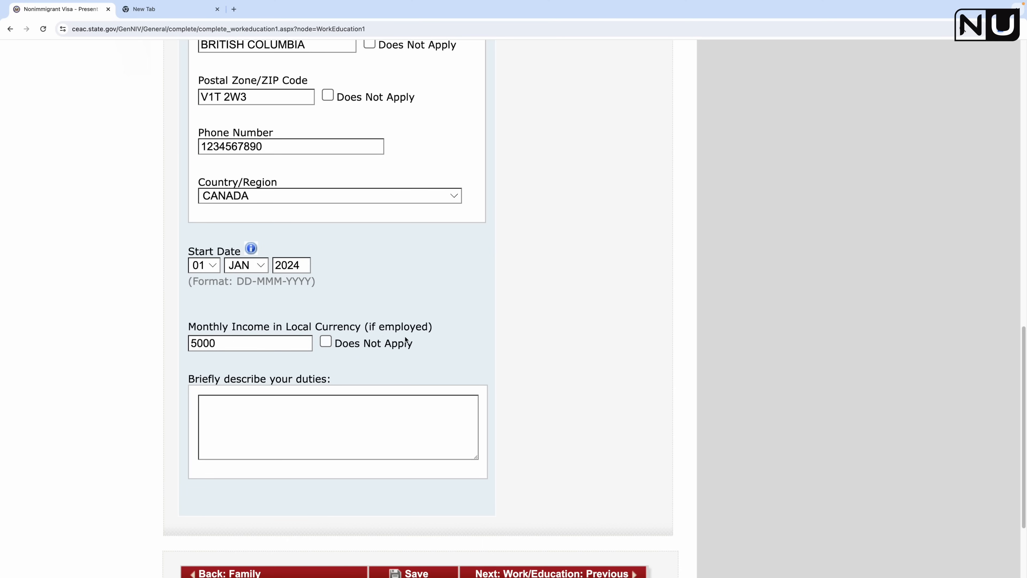
{"action": "scroll", "coordinate": [389, 275], "scroll_direction": "up", "scroll_amount": 6}
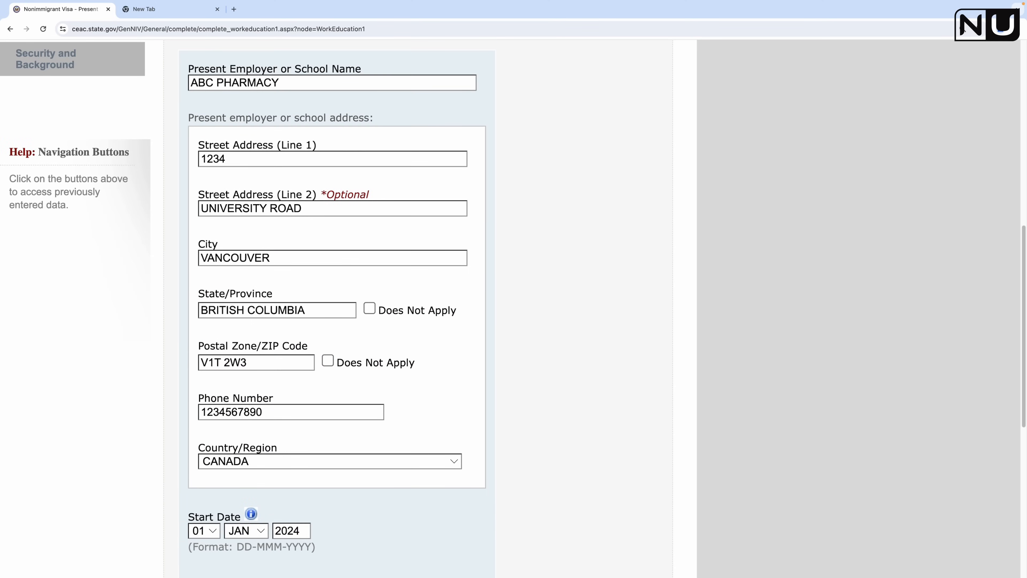
{"action": "scroll", "coordinate": [343, 338], "scroll_direction": "down", "scroll_amount": 7}
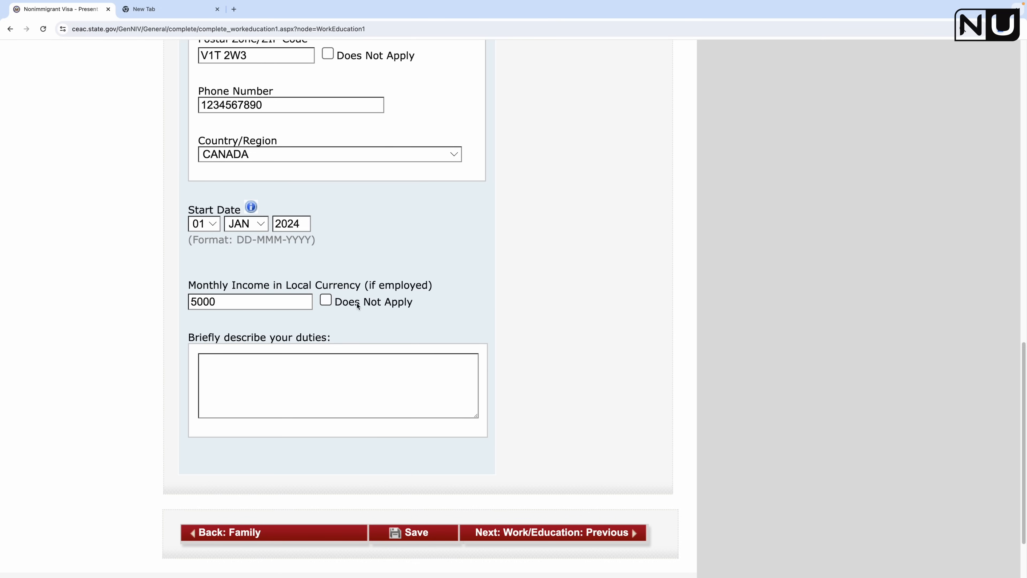
{"action": "left_click", "coordinate": [388, 389]}
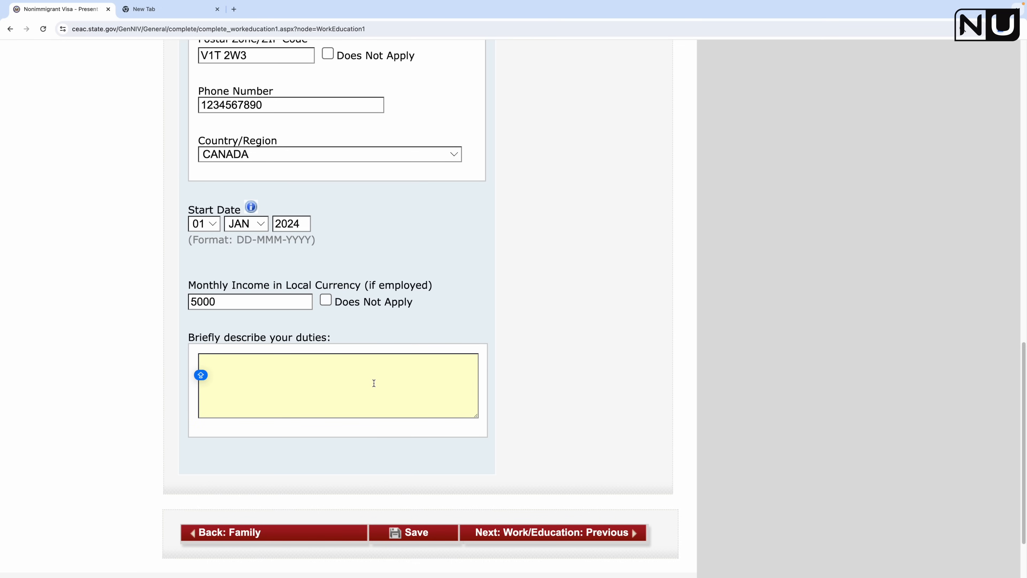
{"action": "left_click_drag", "start_coordinate": [190, 344], "coordinate": [292, 341]}
{"action": "left_click", "coordinate": [298, 370]}
{"action": "type", "text": "- PRESCRIPTIO"}
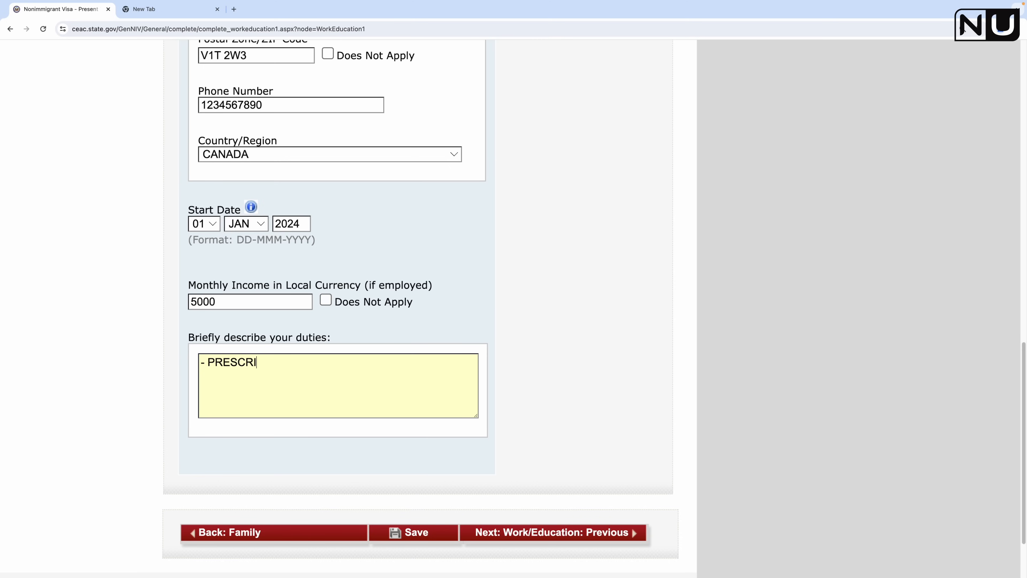
{"action": "type", "text": "N"}
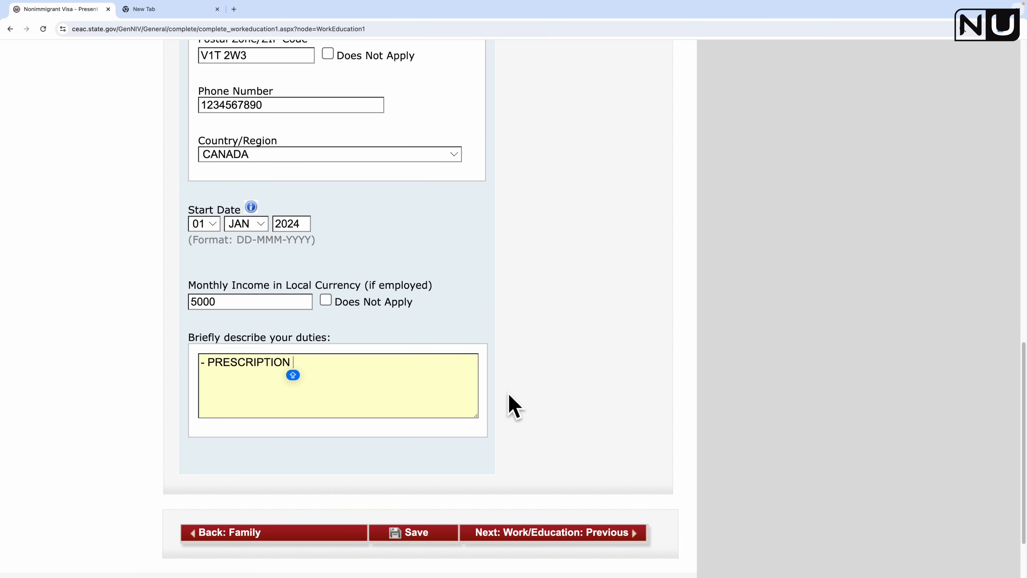
{"action": "left_click", "coordinate": [540, 350]}
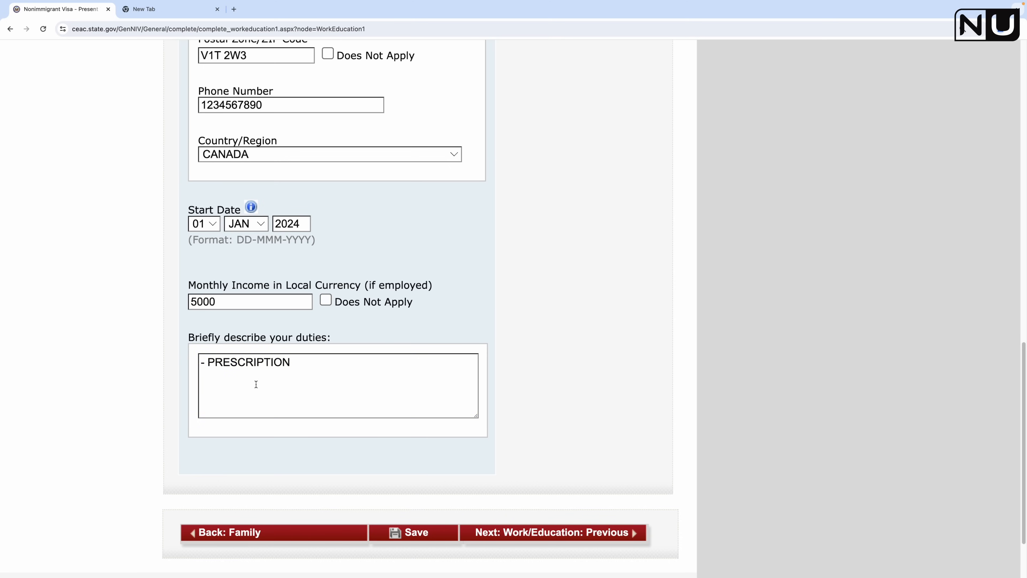
{"action": "scroll", "coordinate": [282, 353], "scroll_direction": "down", "scroll_amount": 1}
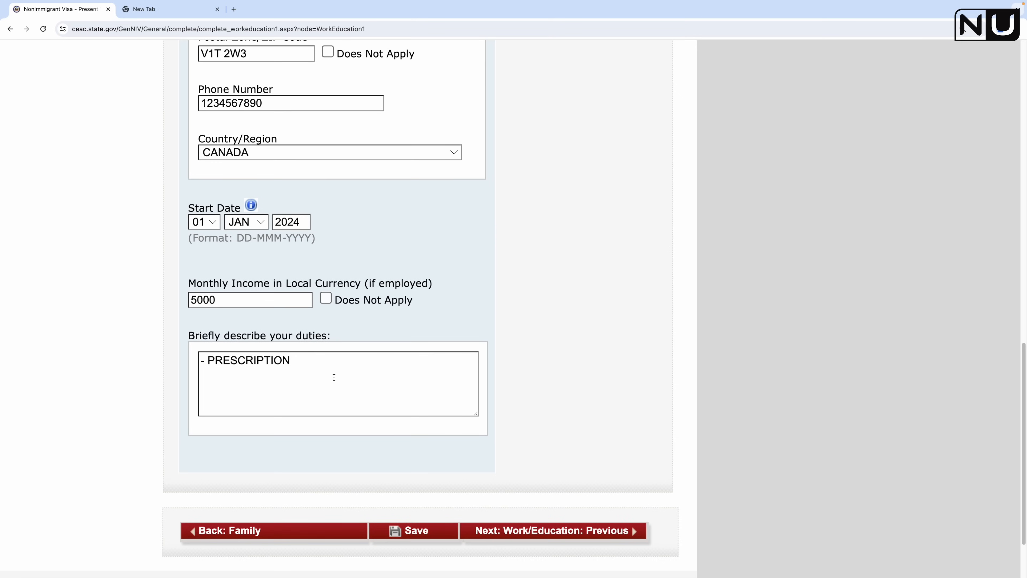
Step: Save the present work details, dismissing the browser's save-address popup
{"action": "left_click", "coordinate": [418, 531]}
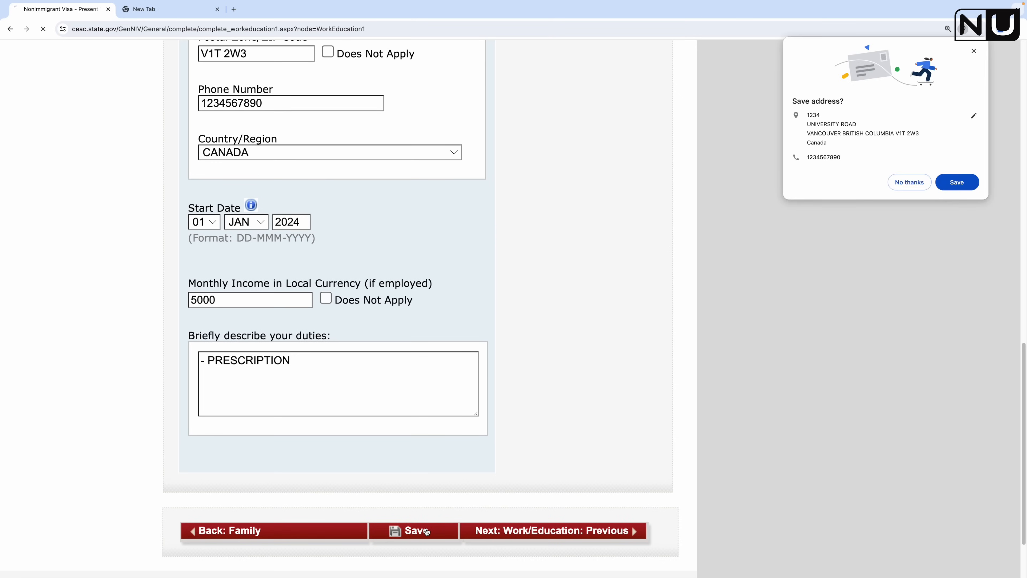
{"action": "left_click", "coordinate": [899, 189]}
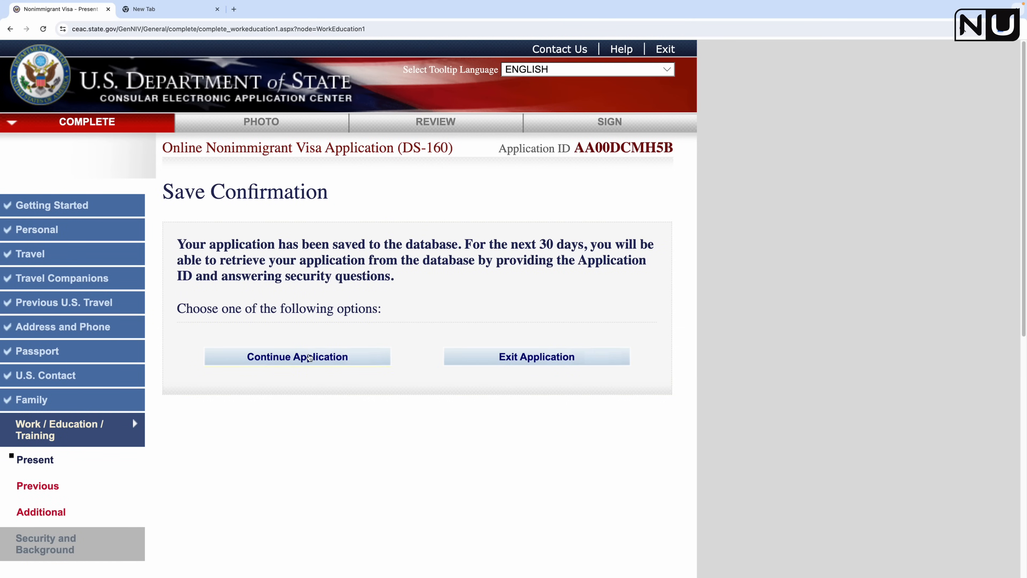
{"action": "left_click", "coordinate": [308, 357]}
Step: Advance to the Previous Work/Education page and answer No to previous employment
{"action": "scroll", "coordinate": [263, 387], "scroll_direction": "down", "scroll_amount": 2}
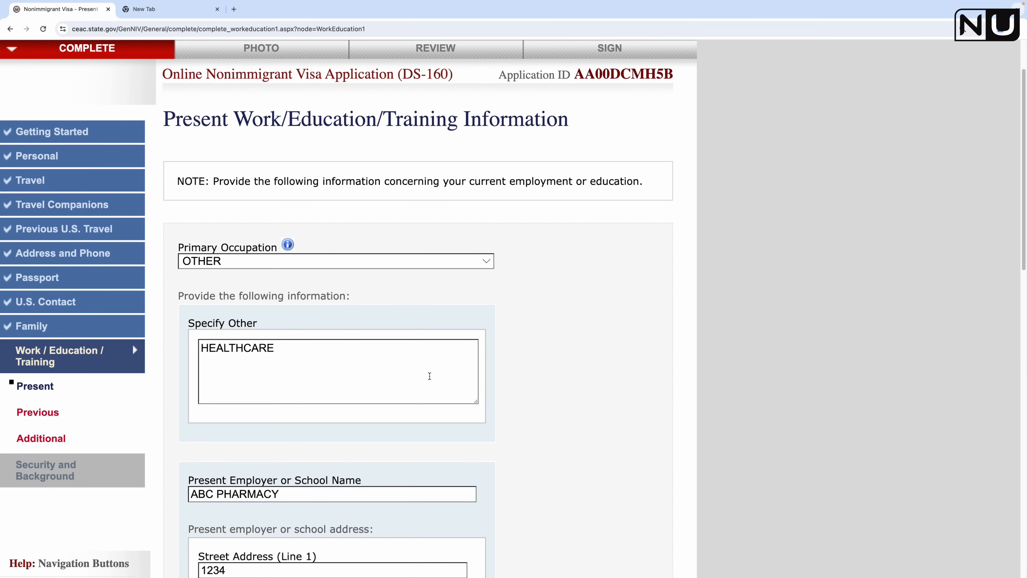
{"action": "scroll", "coordinate": [417, 392], "scroll_direction": "down", "scroll_amount": 20}
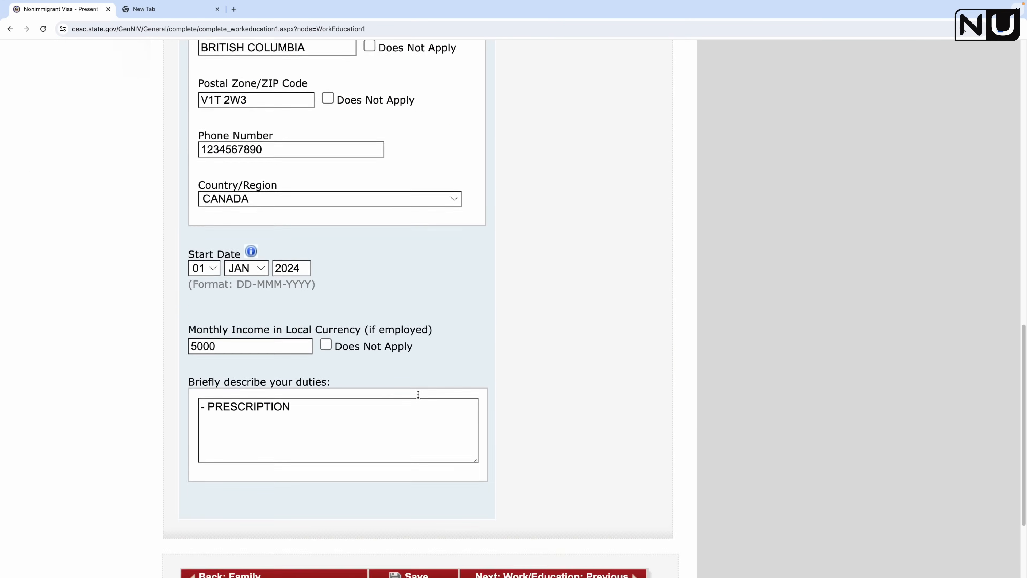
{"action": "left_click", "coordinate": [567, 450]}
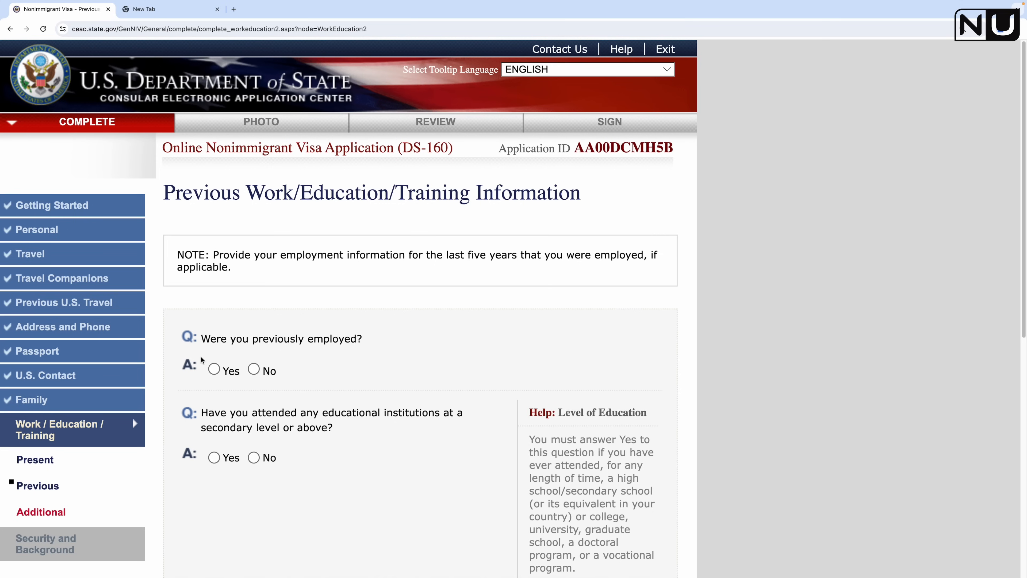
{"action": "left_click", "coordinate": [214, 368]}
{"action": "scroll", "coordinate": [329, 418], "scroll_direction": "down", "scroll_amount": 15}
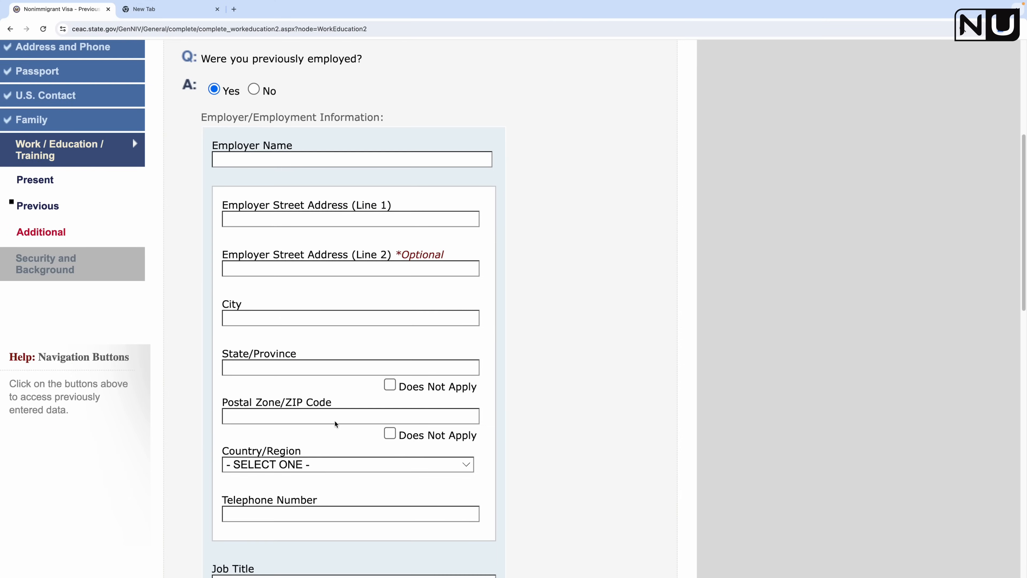
{"action": "scroll", "coordinate": [334, 421], "scroll_direction": "down", "scroll_amount": 8}
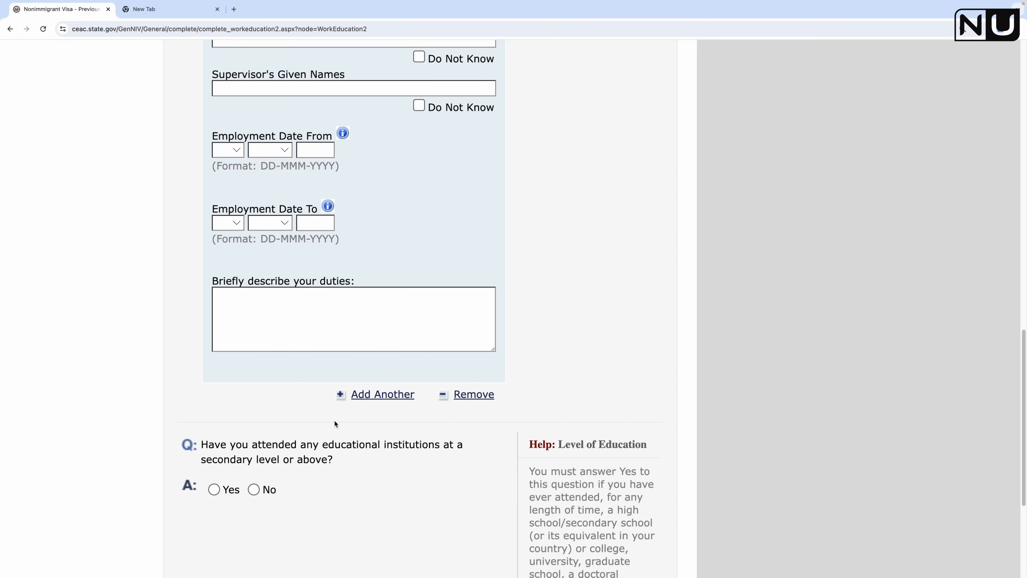
{"action": "scroll", "coordinate": [357, 390], "scroll_direction": "up", "scroll_amount": 20}
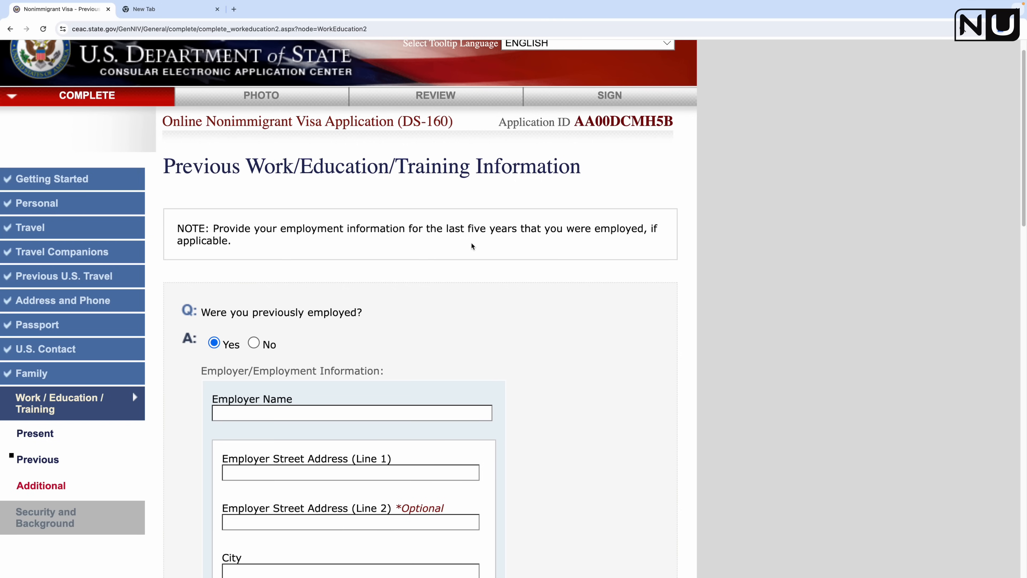
{"action": "left_click", "coordinate": [254, 343]}
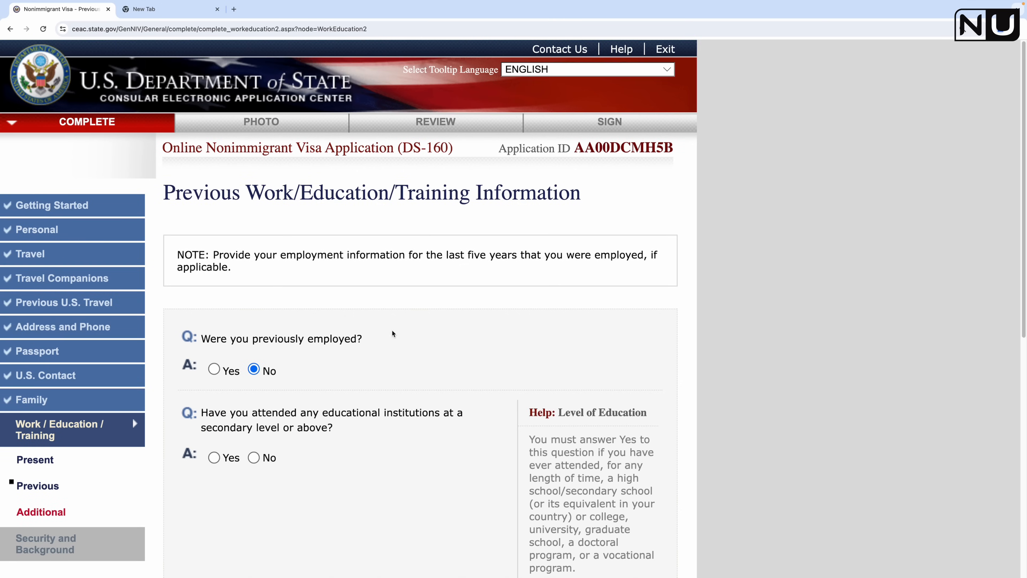
Step: Select Yes for secondary or higher education, revealing the institution name and address fields
{"action": "scroll", "coordinate": [392, 334], "scroll_direction": "down", "scroll_amount": 4}
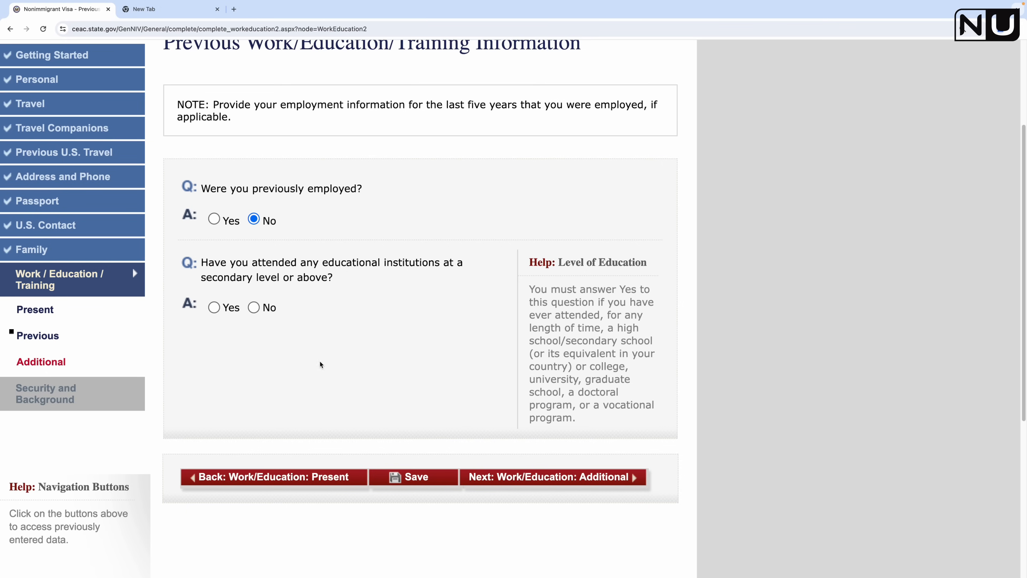
{"action": "left_click", "coordinate": [213, 308]}
{"action": "scroll", "coordinate": [412, 366], "scroll_direction": "down", "scroll_amount": 10}
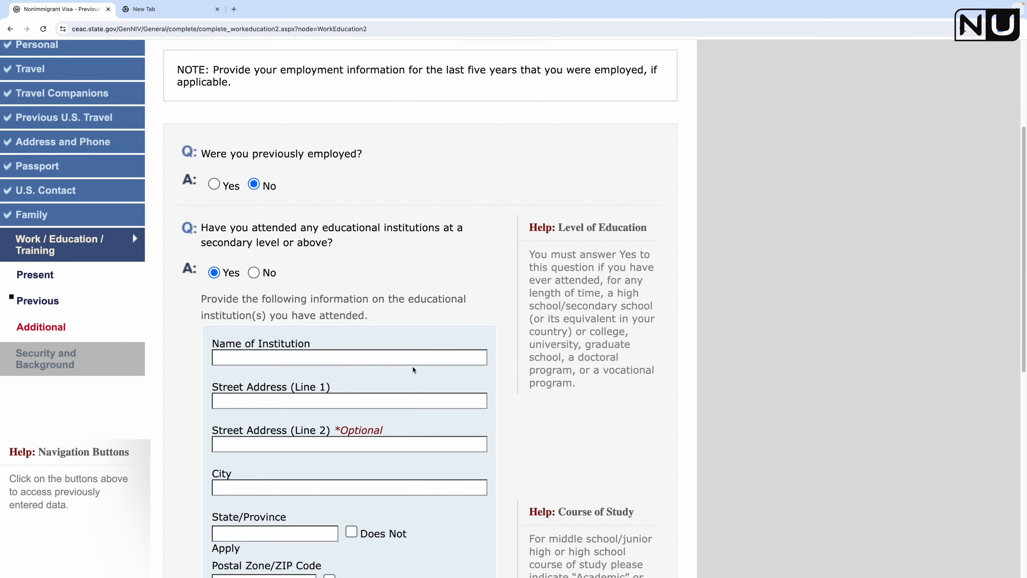
{"action": "scroll", "coordinate": [413, 367], "scroll_direction": "up", "scroll_amount": 3}
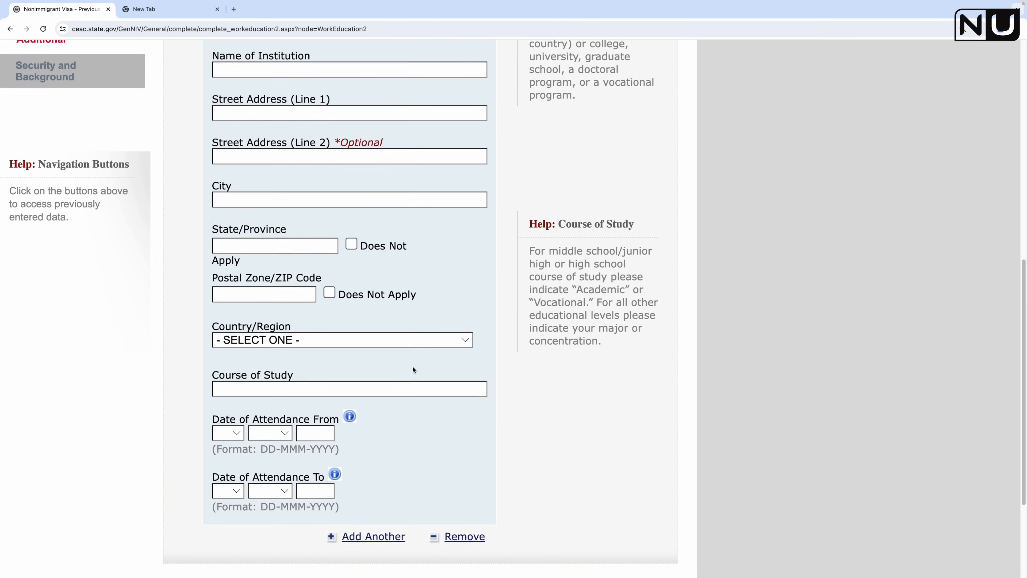
{"action": "scroll", "coordinate": [413, 368], "scroll_direction": "up", "scroll_amount": 5}
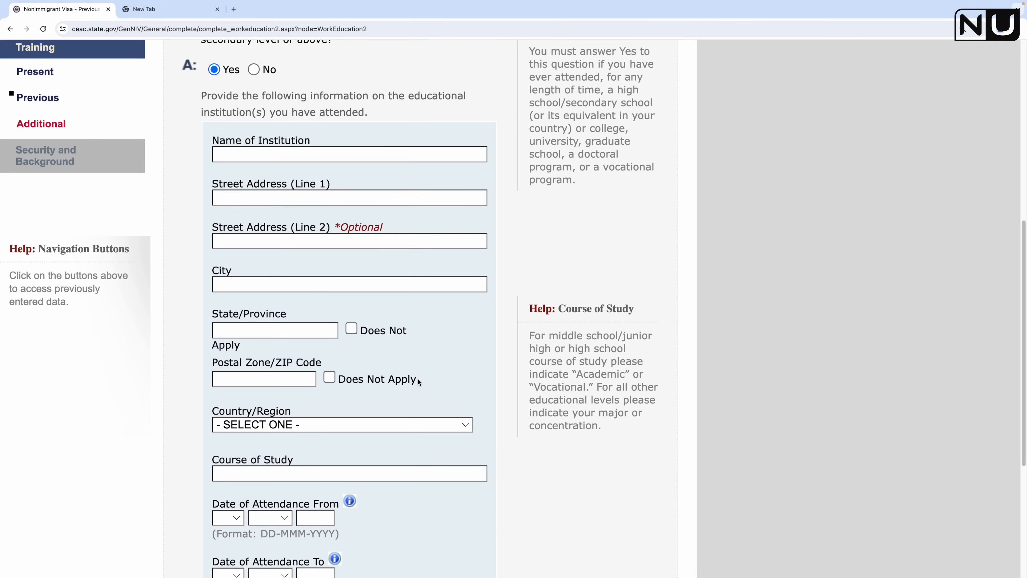
Step: Enter UNIVERSITY CANADA WEST as the institution name with street address 'STREET'
{"action": "left_click", "coordinate": [316, 171]}
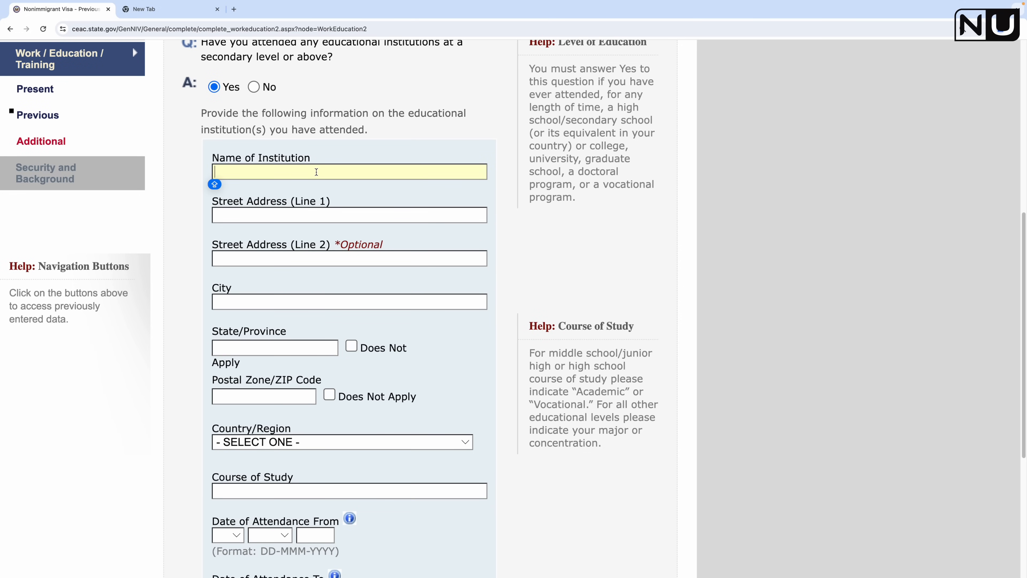
{"action": "type", "text": "UNIVERSITY CANADA WEST"}
{"action": "left_click", "coordinate": [308, 219]}
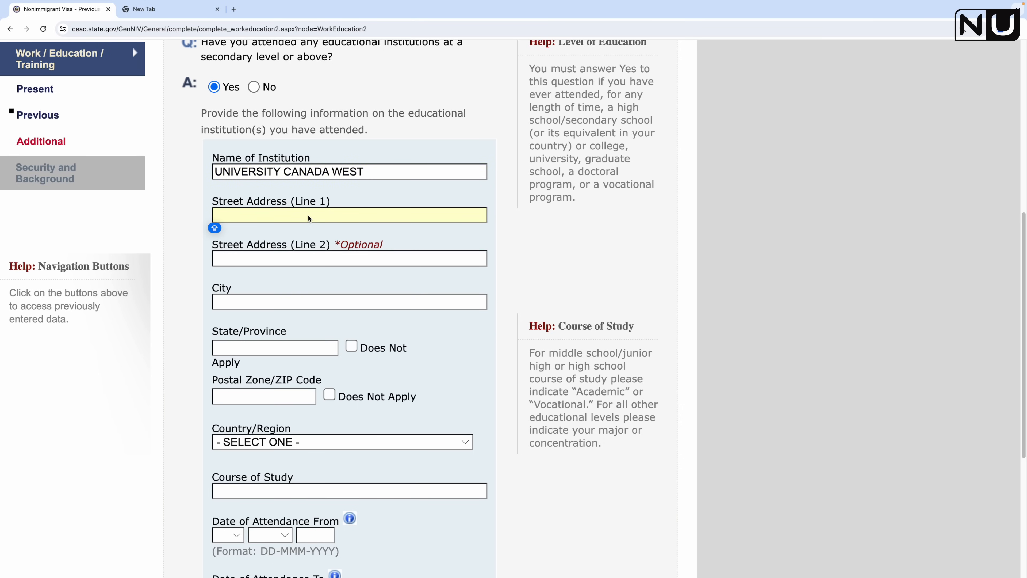
{"action": "type", "text": "STREET"}
{"action": "left_click", "coordinate": [318, 260]}
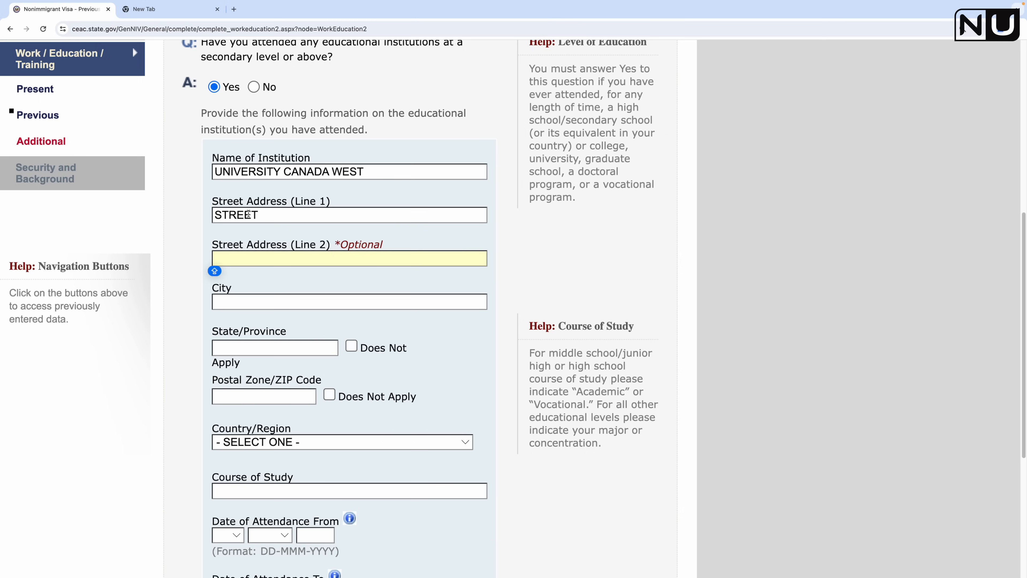
{"action": "left_click", "coordinate": [304, 214]}
Step: Enter the institution's city VANCOUVER, province BRITISH COLUMBIA and postal code V13 2N3
{"action": "left_click", "coordinate": [280, 302]}
{"action": "type", "text": "VANCOUVER"}
{"action": "left_click", "coordinate": [280, 351]}
{"action": "type", "text": "BRITISH COLUMBIA"}
{"action": "left_click", "coordinate": [275, 401]}
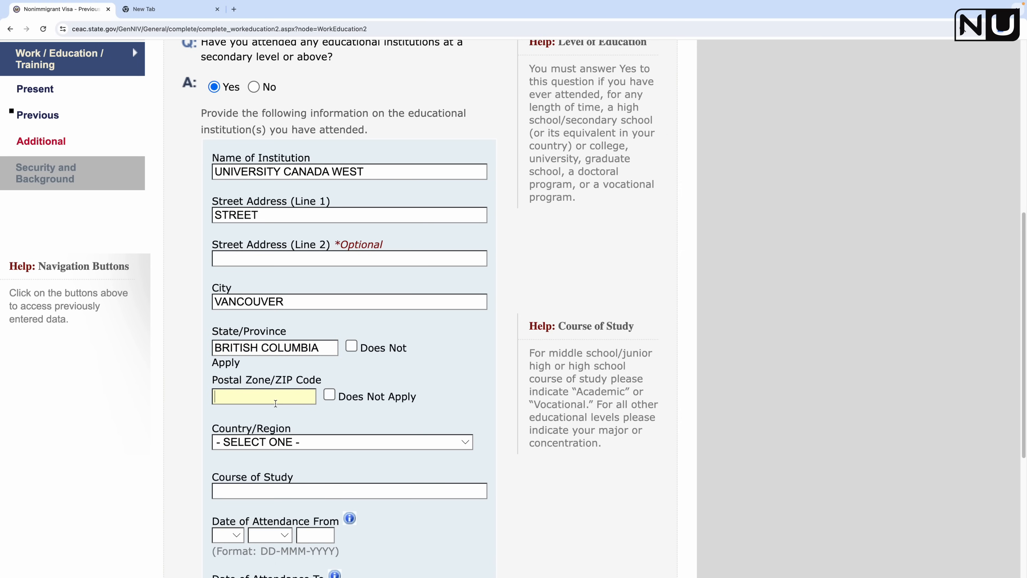
{"action": "type", "text": "V13 2N3"}
Step: Choose CANADA as the institution's country and enter course MASTERS OF BUSINESS ADMINISTRATION
{"action": "scroll", "coordinate": [364, 364], "scroll_direction": "down", "scroll_amount": 3}
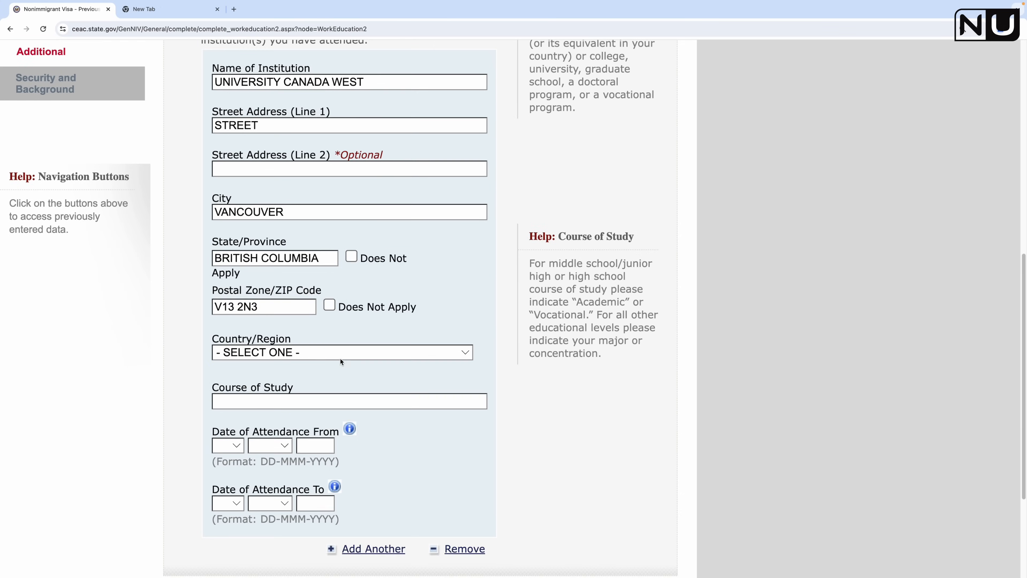
{"action": "left_click", "coordinate": [321, 351]}
{"action": "scroll", "coordinate": [334, 420], "scroll_direction": "down", "scroll_amount": 5}
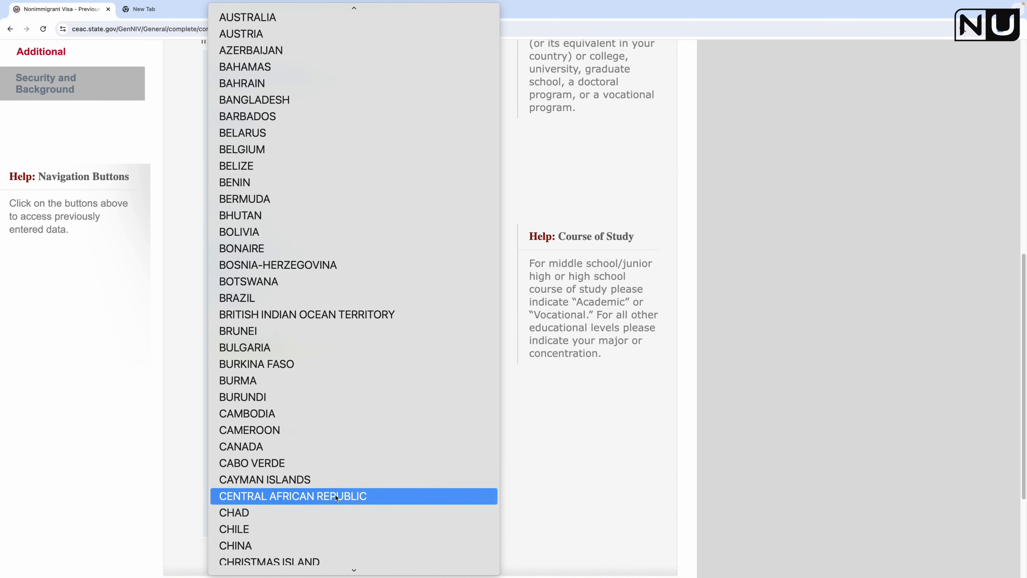
{"action": "left_click", "coordinate": [319, 447]}
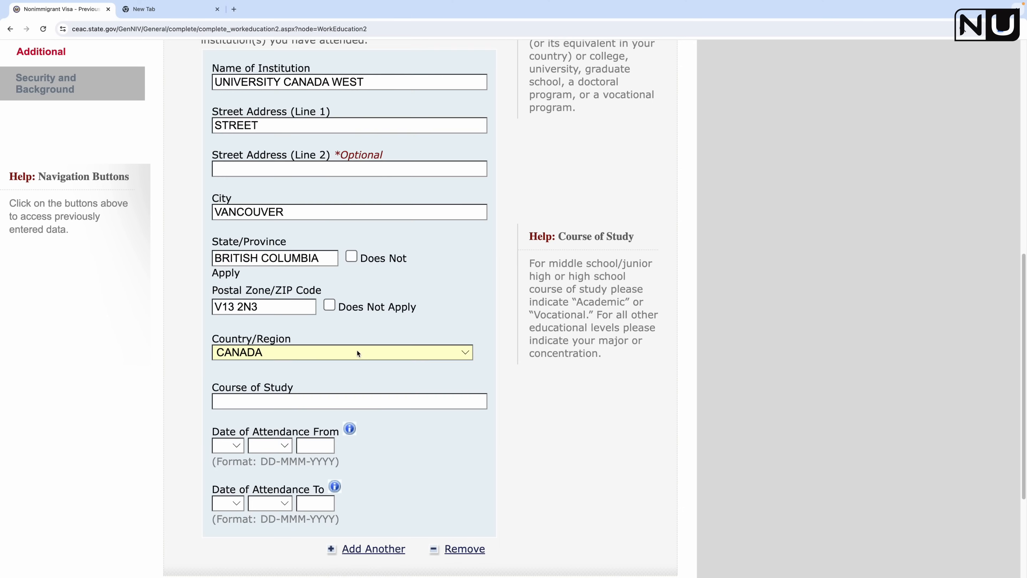
{"action": "scroll", "coordinate": [360, 376], "scroll_direction": "down", "scroll_amount": 3}
{"action": "left_click", "coordinate": [324, 327]}
{"action": "type", "text": "MASTER"}
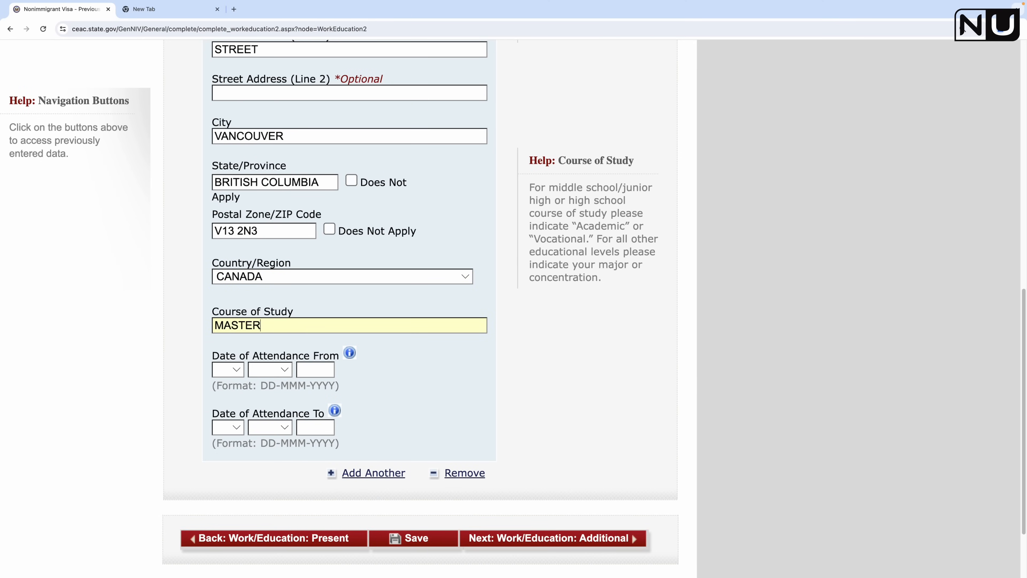
{"action": "type", "text": "S OF BUSINESS ADMINI"}
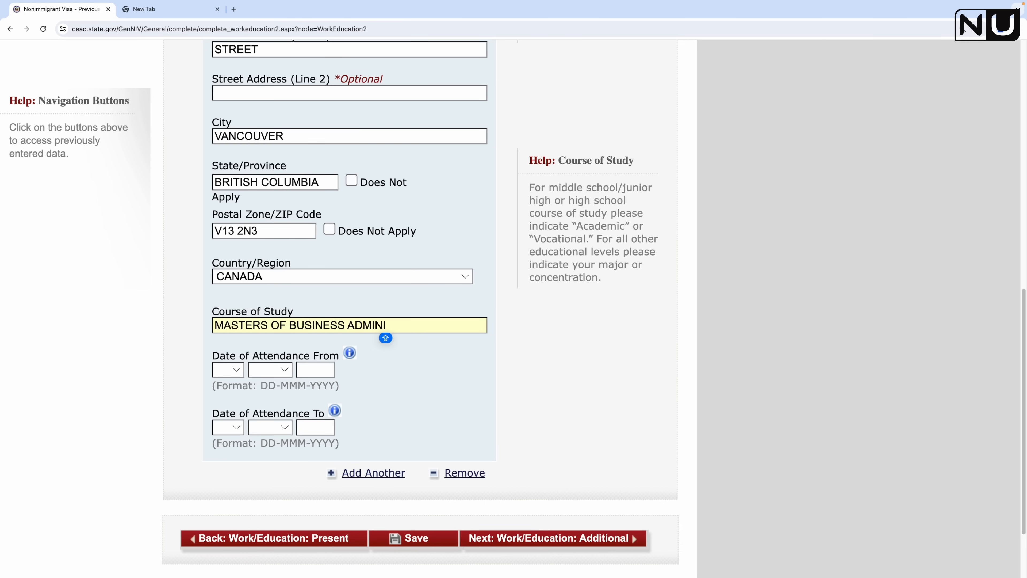
{"action": "type", "text": "STRATION"}
Step: Set the attendance start date to 01 JAN 2021
{"action": "left_click", "coordinate": [234, 375]}
{"action": "left_click", "coordinate": [232, 383]}
{"action": "left_click", "coordinate": [281, 369]}
{"action": "left_click", "coordinate": [264, 383]}
{"action": "left_click", "coordinate": [310, 369]}
{"action": "type", "text": "2021"}
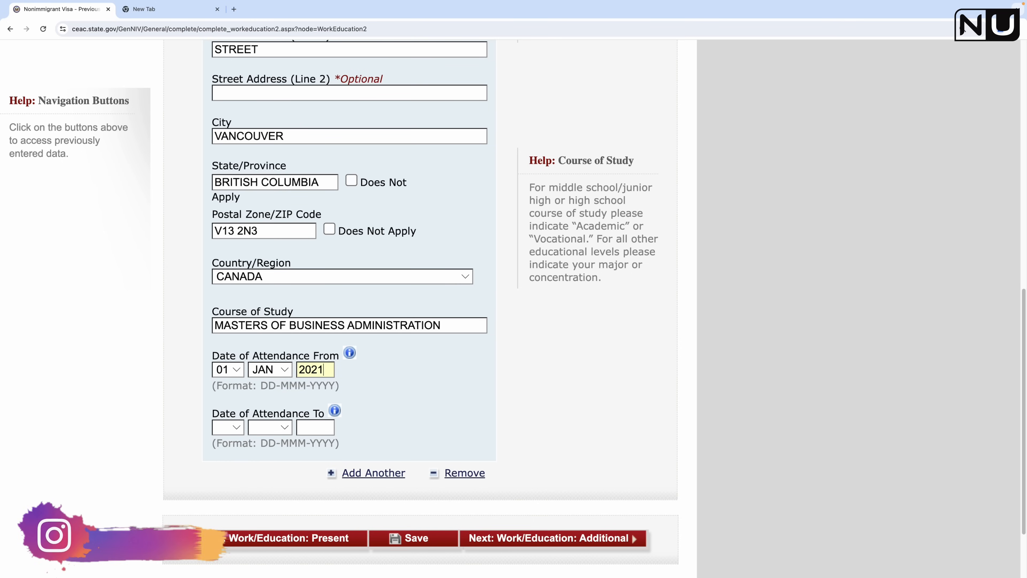
Step: Set the attendance end date to 01 APR 2022 and save the application
{"action": "left_click", "coordinate": [236, 428]}
{"action": "left_click", "coordinate": [231, 445]}
{"action": "left_click", "coordinate": [270, 427]}
{"action": "left_click", "coordinate": [274, 488]}
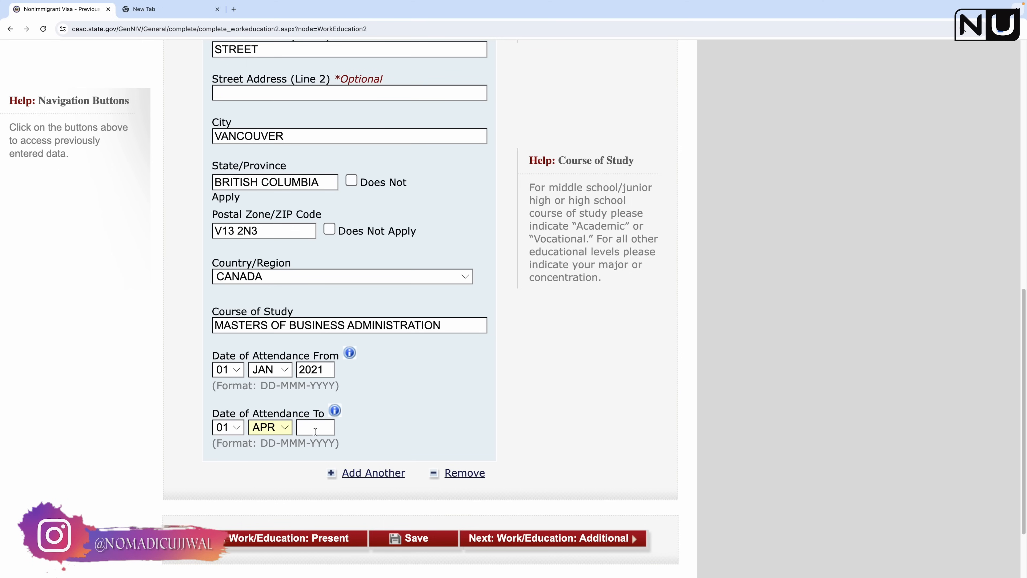
{"action": "type", "text": "2022"}
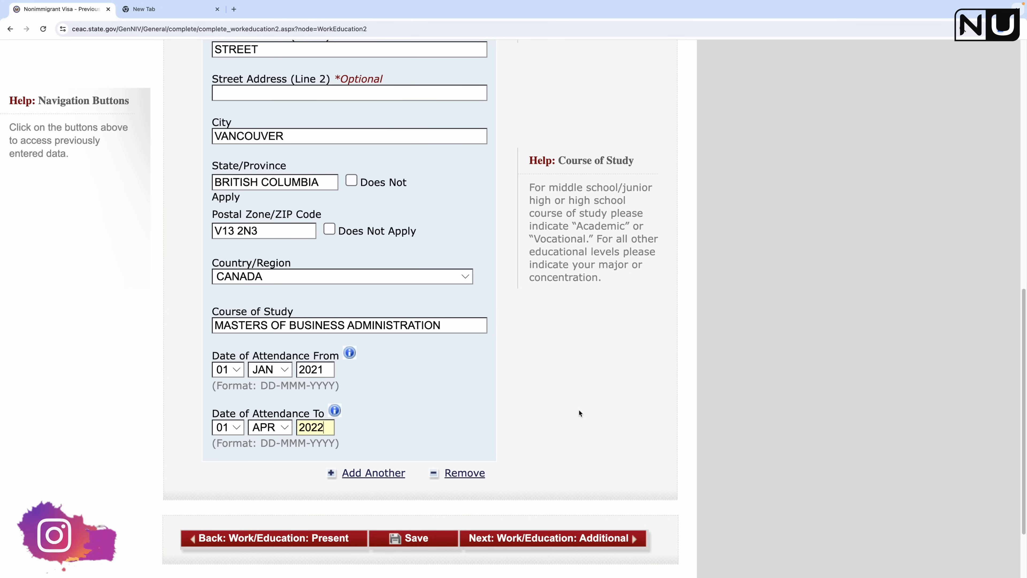
{"action": "left_click", "coordinate": [430, 540]}
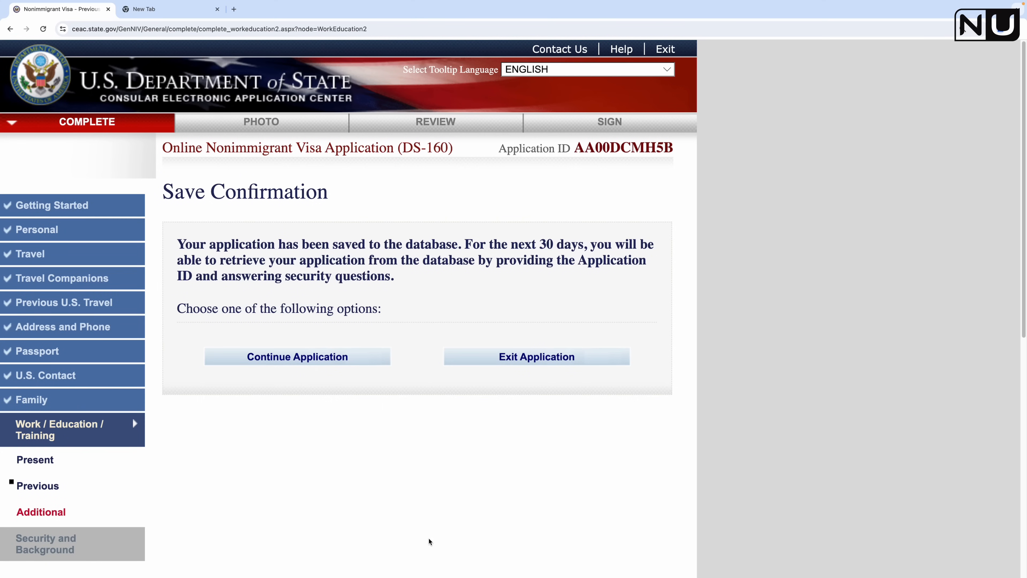
Step: Resume the application after saving and advance to the Additional Work/Education/Training page
{"action": "left_click", "coordinate": [308, 359]}
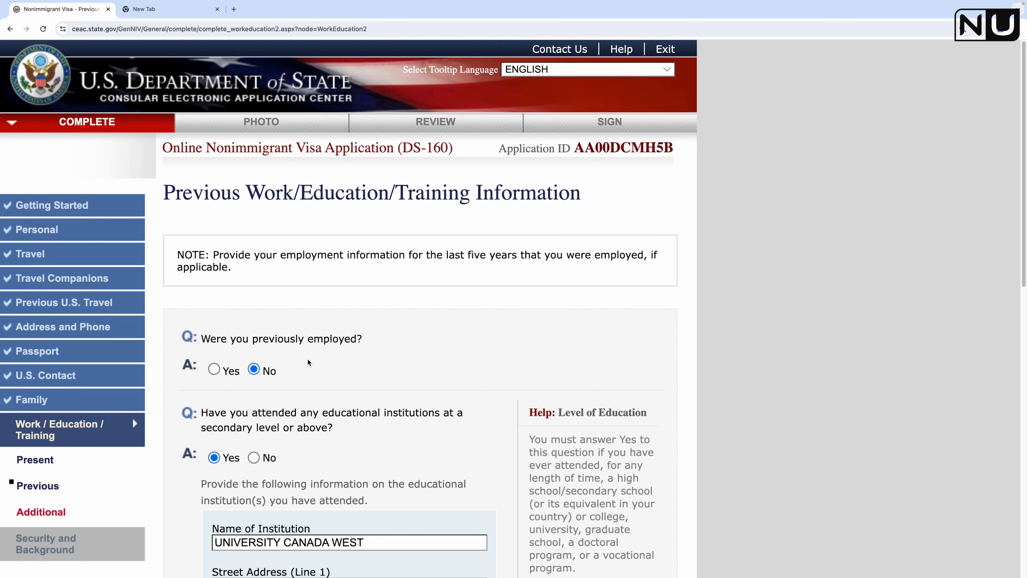
{"action": "scroll", "coordinate": [325, 366], "scroll_direction": "down", "scroll_amount": 15}
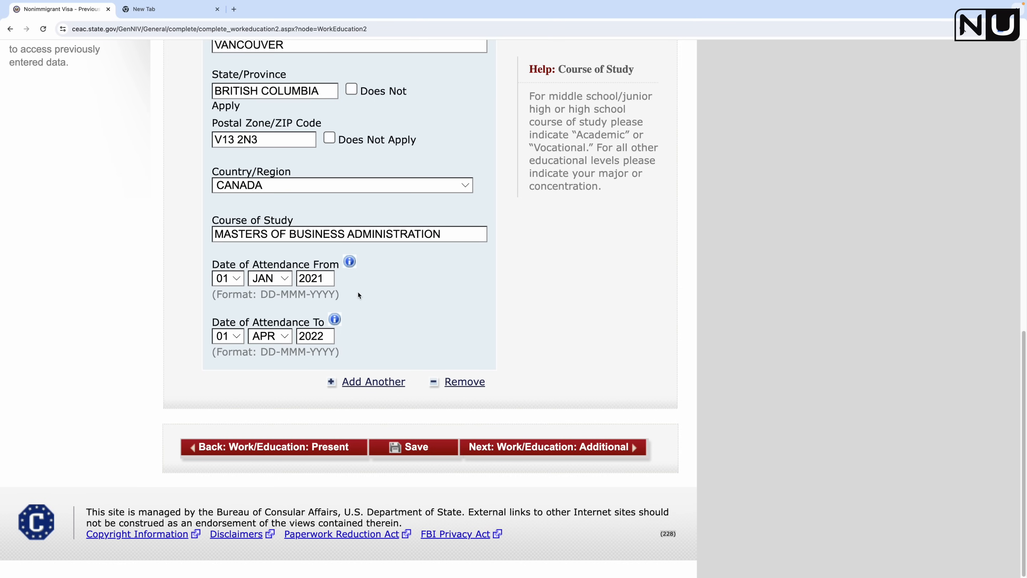
{"action": "left_click", "coordinate": [607, 448]}
Step: Answer No to belonging to a clan or tribe
{"action": "scroll", "coordinate": [533, 445], "scroll_direction": "down", "scroll_amount": 4}
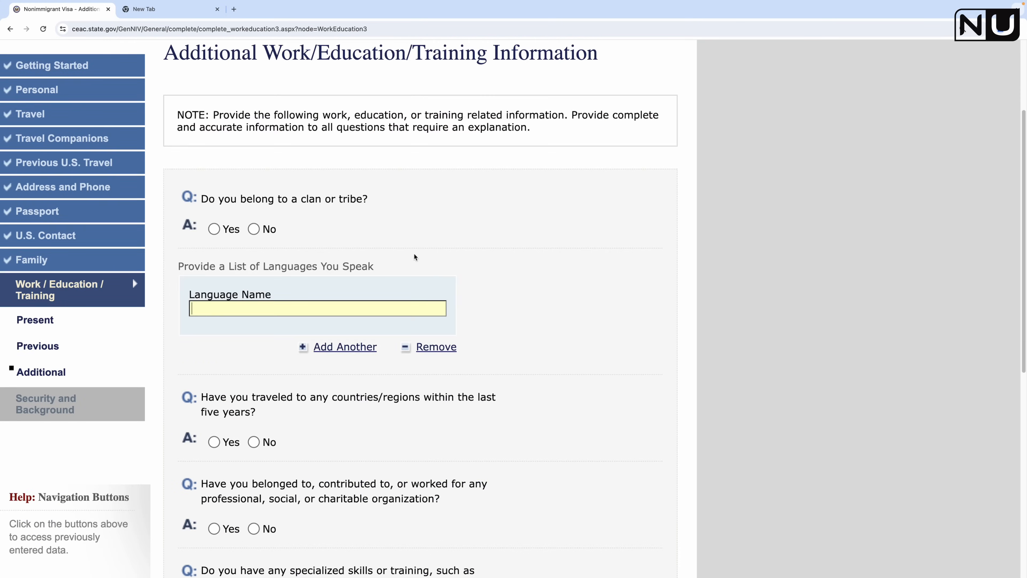
{"action": "scroll", "coordinate": [518, 349], "scroll_direction": "up", "scroll_amount": 2}
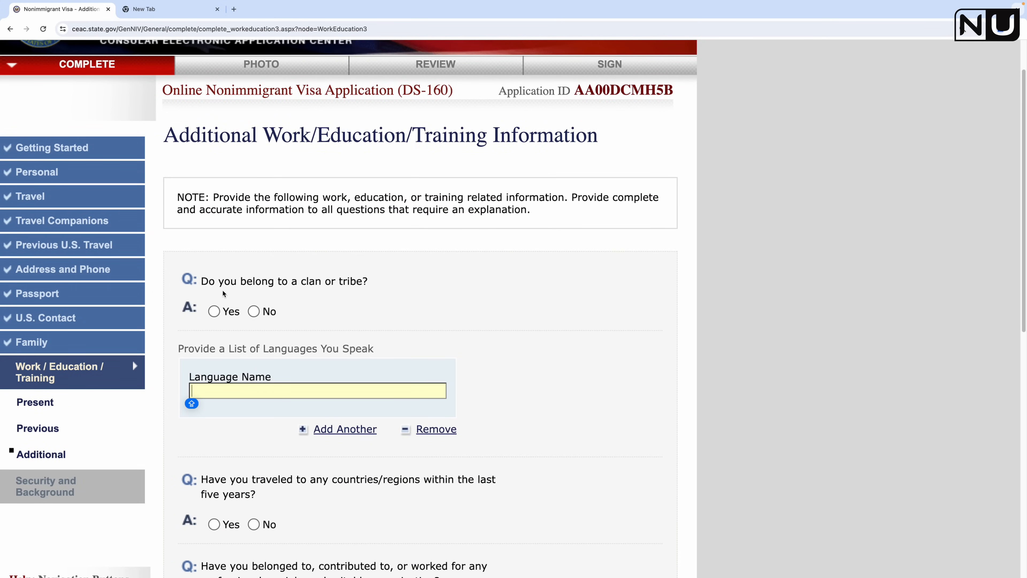
{"action": "left_click", "coordinate": [254, 312]}
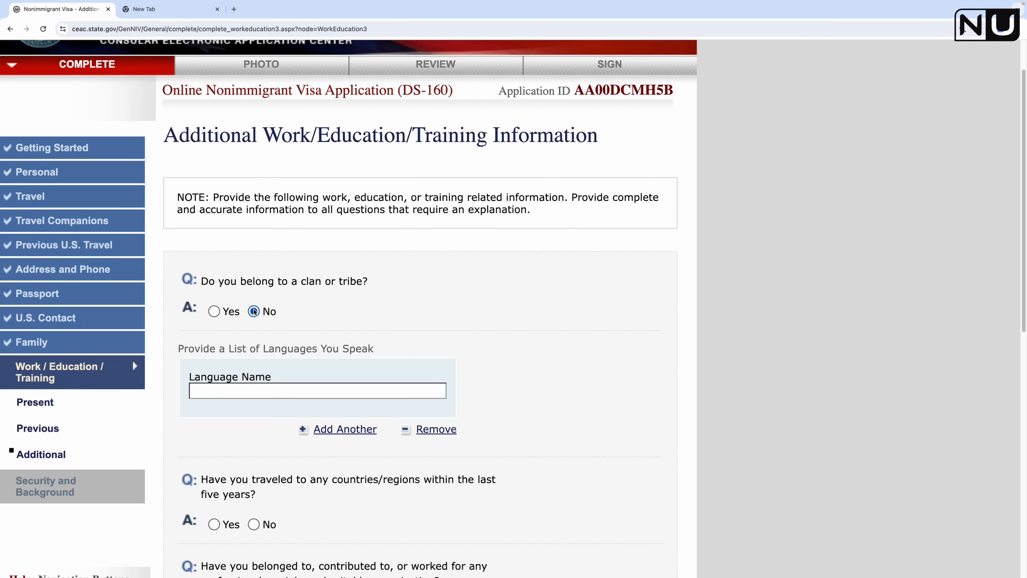
{"action": "scroll", "coordinate": [254, 311], "scroll_direction": "down", "scroll_amount": 2}
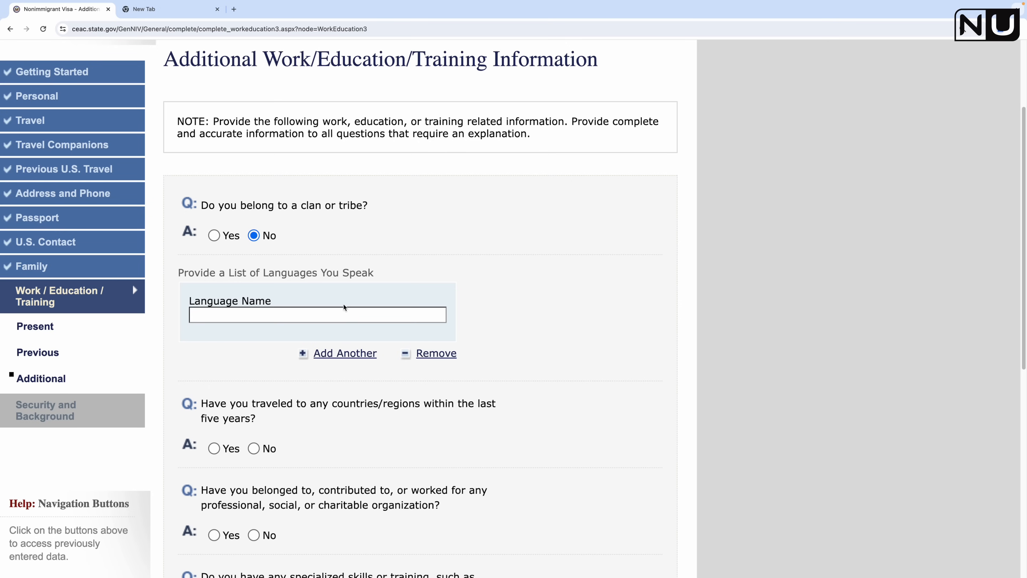
Step: List ENGLISH, HINDI and GUJARATI as the languages spoken
{"action": "left_click", "coordinate": [338, 314]}
{"action": "type", "text": "ENGLISH"}
{"action": "left_click", "coordinate": [344, 353]}
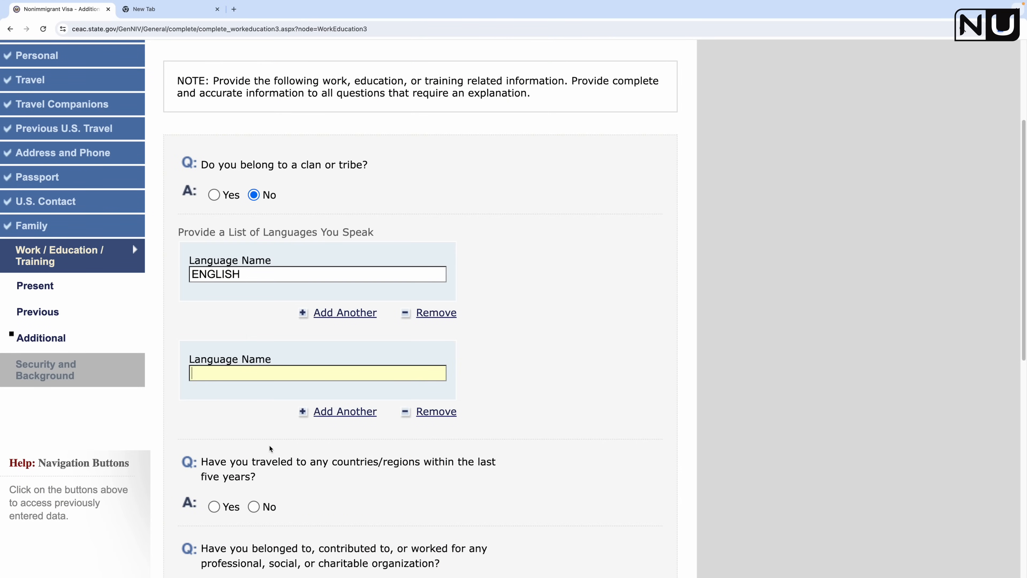
{"action": "type", "text": "HINDI"}
{"action": "left_click", "coordinate": [359, 411]}
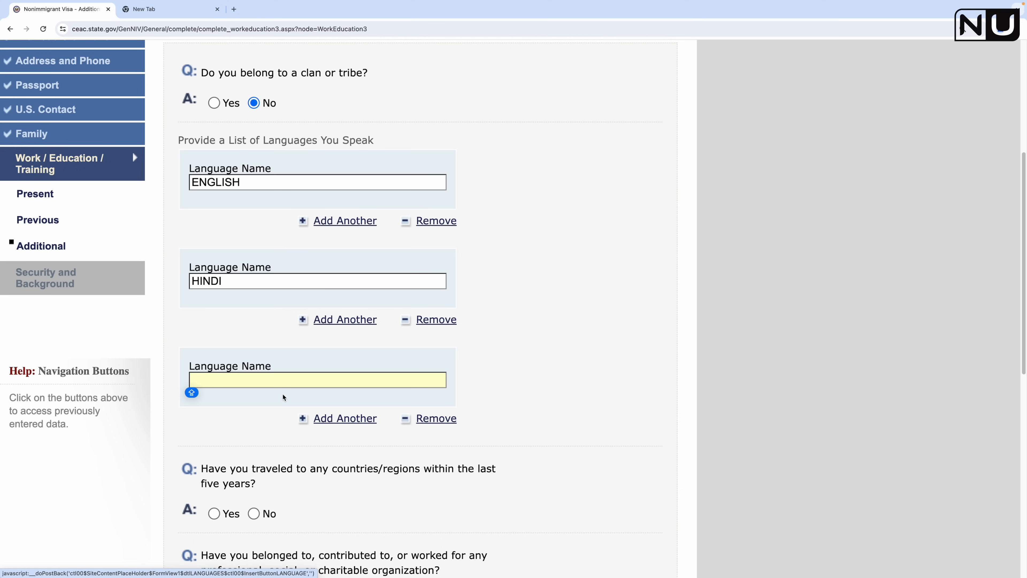
{"action": "type", "text": "GUJARATI"}
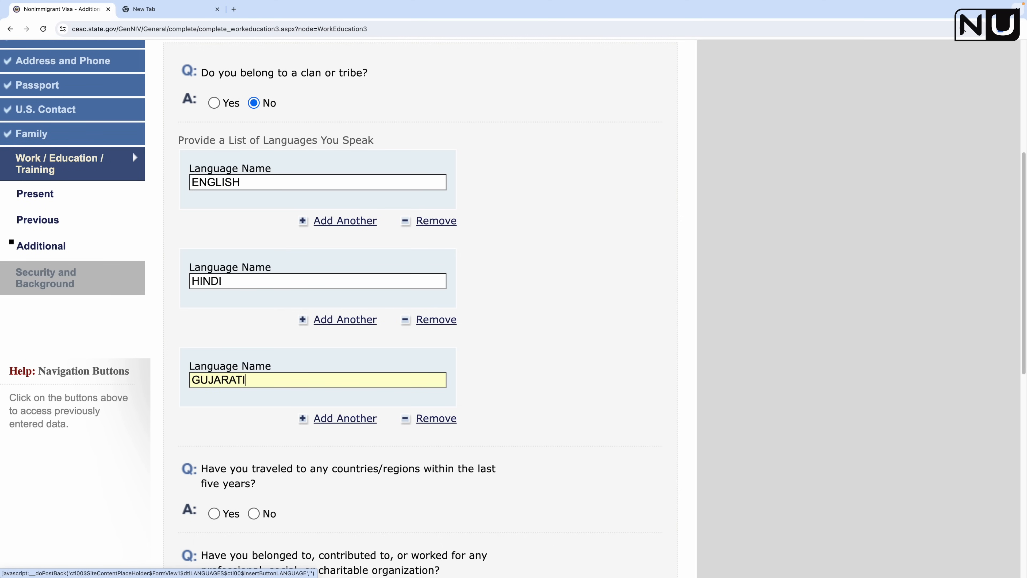
{"action": "left_click", "coordinate": [557, 326]}
{"action": "scroll", "coordinate": [564, 339], "scroll_direction": "down", "scroll_amount": 2}
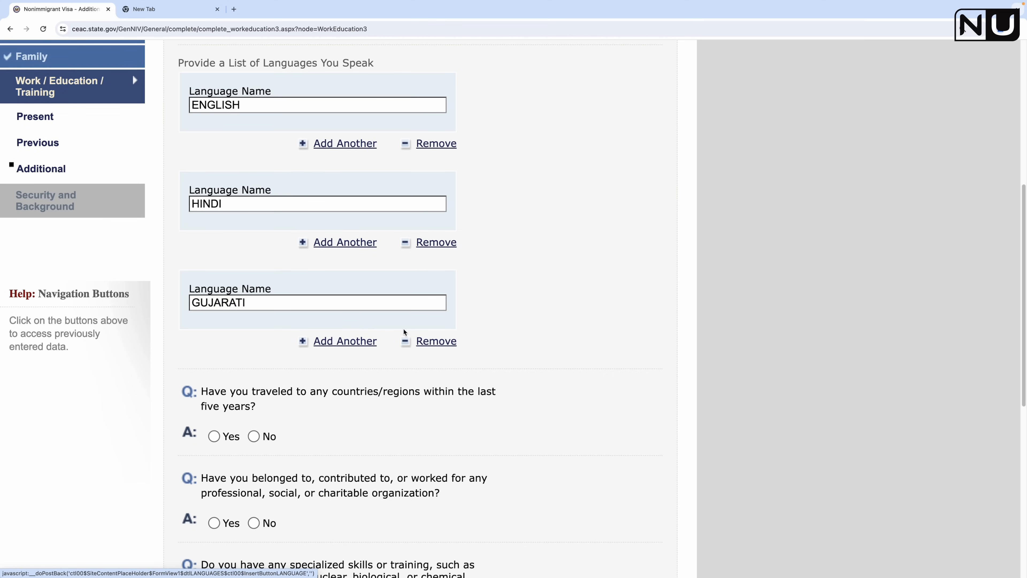
{"action": "scroll", "coordinate": [525, 244], "scroll_direction": "down", "scroll_amount": 2}
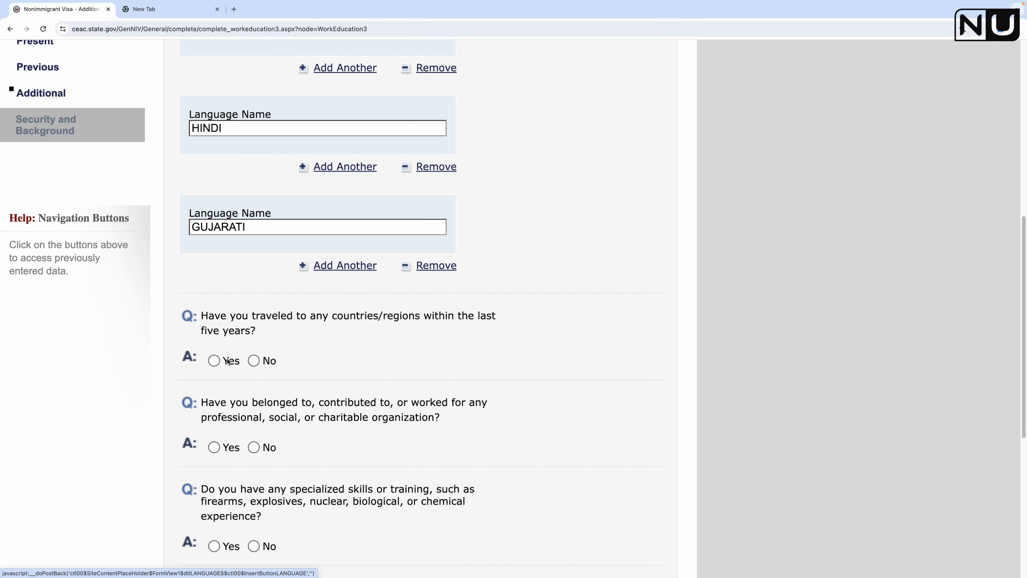
Step: Answer Yes to travel in the last five years and choose CANADA as the country visited
{"action": "left_click", "coordinate": [214, 361]}
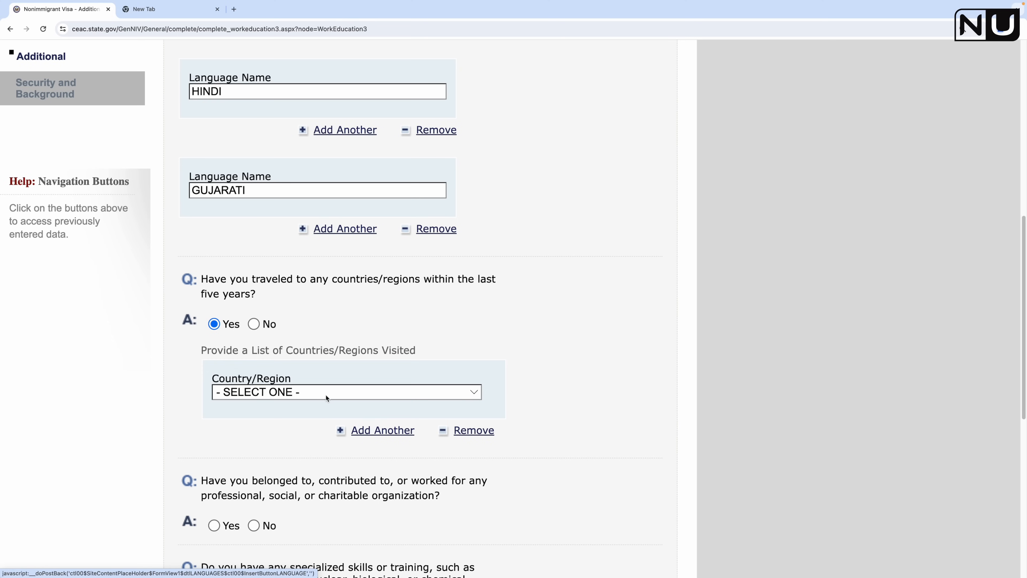
{"action": "left_click", "coordinate": [328, 392]}
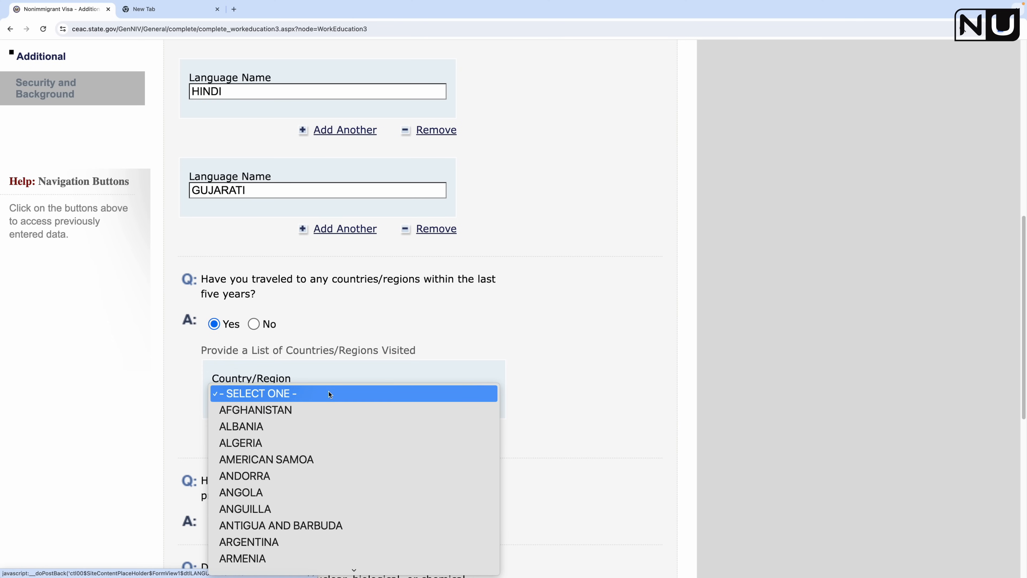
{"action": "key", "text": "c"}
{"action": "scroll", "coordinate": [342, 476], "scroll_direction": "down", "scroll_amount": 2}
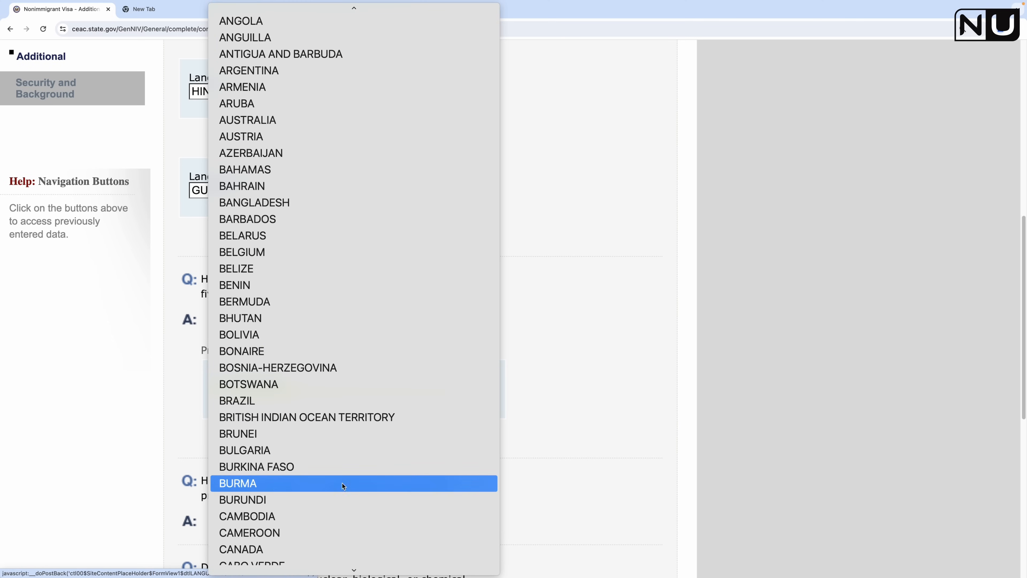
{"action": "left_click", "coordinate": [291, 547]}
Step: Answer No to the organization membership, military service and paramilitary group questions
{"action": "scroll", "coordinate": [536, 401], "scroll_direction": "down", "scroll_amount": 3}
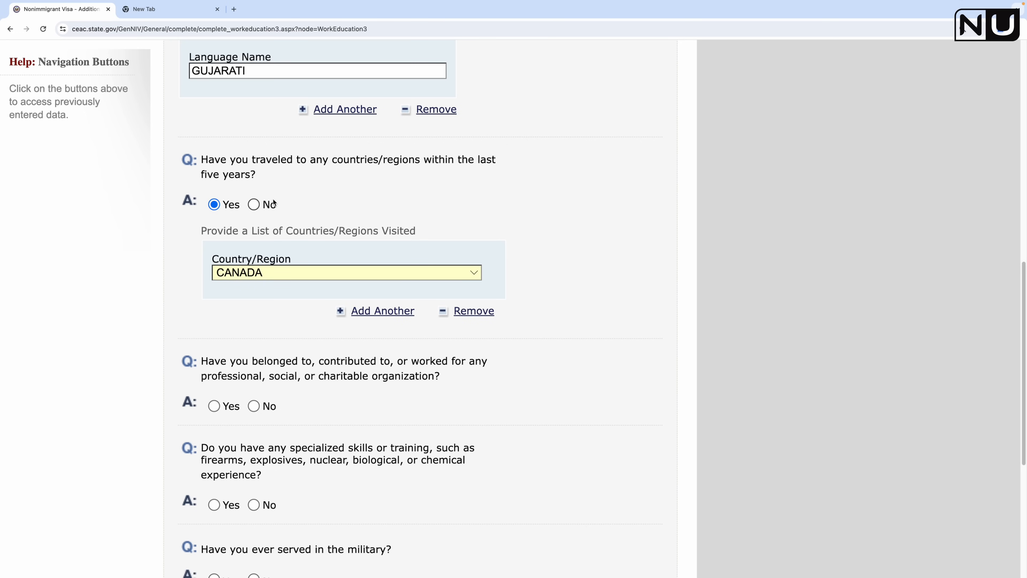
{"action": "scroll", "coordinate": [327, 377], "scroll_direction": "down", "scroll_amount": 1}
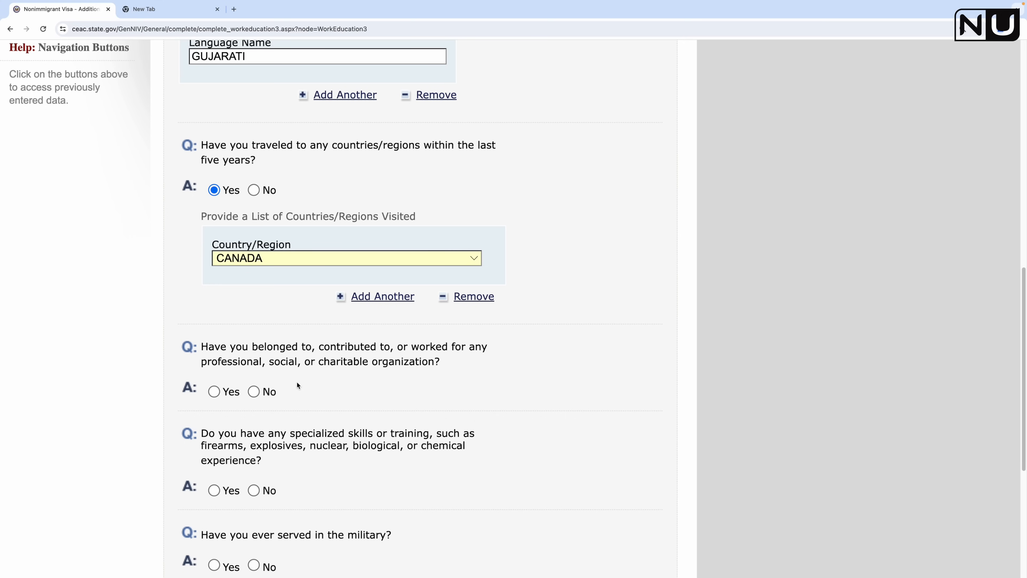
{"action": "left_click", "coordinate": [254, 391]}
{"action": "scroll", "coordinate": [313, 398], "scroll_direction": "down", "scroll_amount": 3}
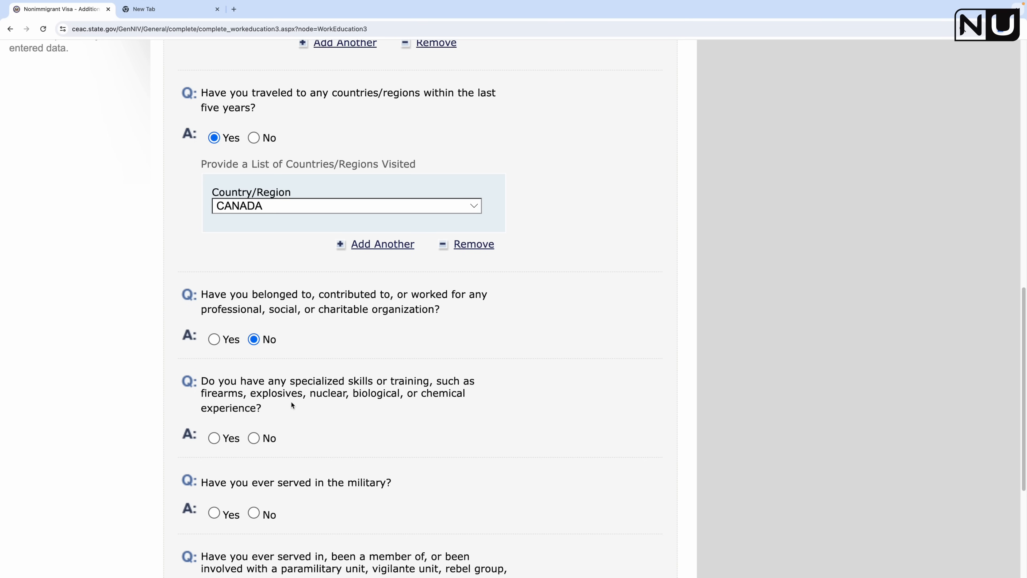
{"action": "scroll", "coordinate": [379, 458], "scroll_direction": "down", "scroll_amount": 2}
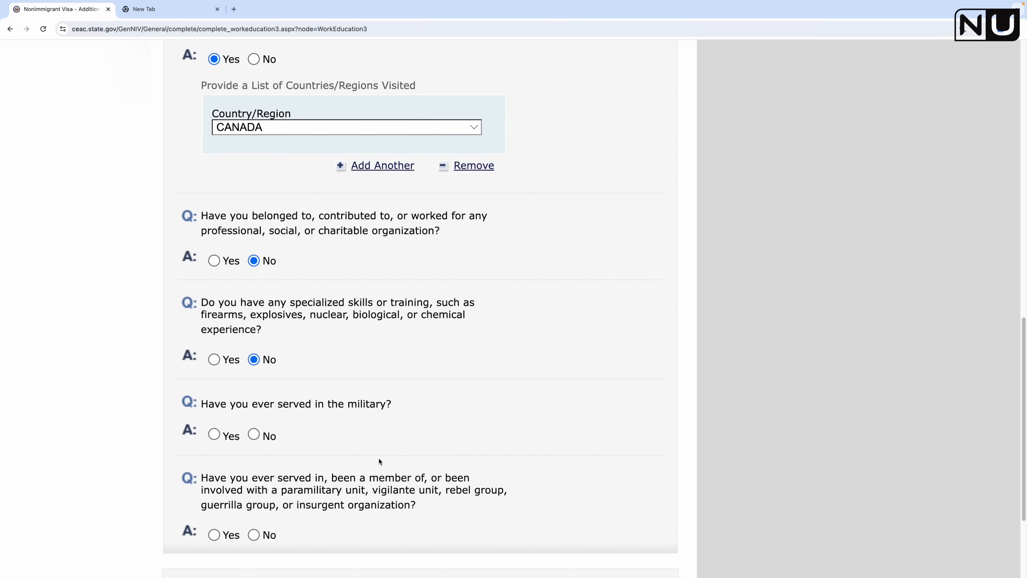
{"action": "left_click", "coordinate": [253, 432]}
{"action": "scroll", "coordinate": [335, 437], "scroll_direction": "down", "scroll_amount": 1}
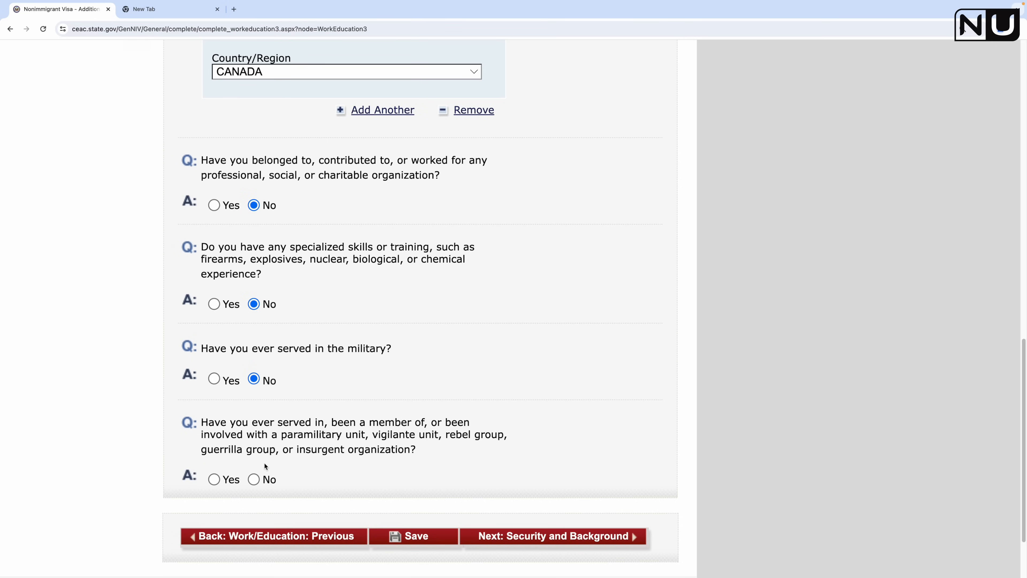
{"action": "left_click", "coordinate": [254, 479]}
{"action": "scroll", "coordinate": [380, 461], "scroll_direction": "down", "scroll_amount": 1}
Step: Save the page and advance to Security and Background Part 1
{"action": "left_click", "coordinate": [424, 488]}
{"action": "left_click", "coordinate": [315, 361]}
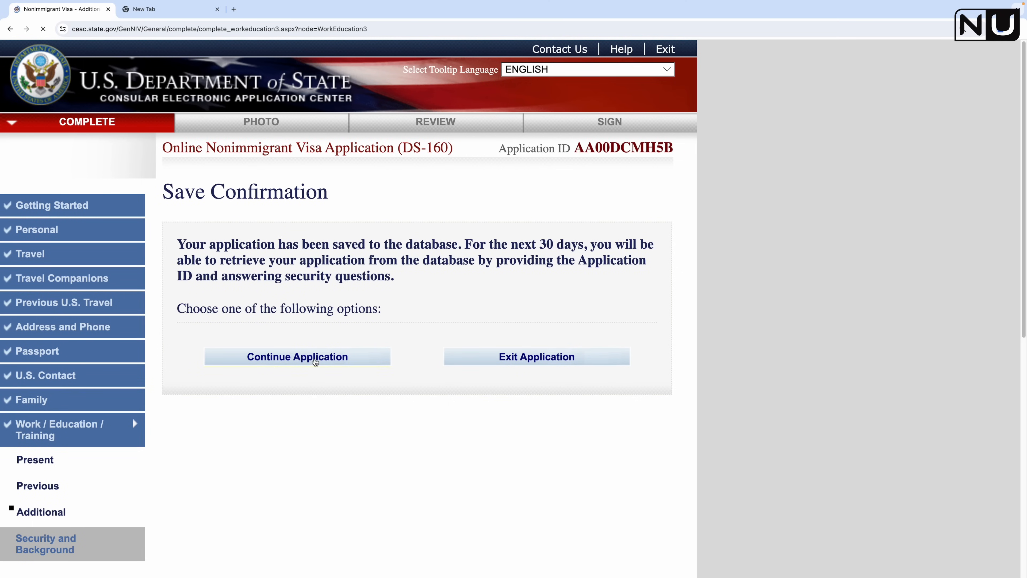
{"action": "scroll", "coordinate": [426, 403], "scroll_direction": "down", "scroll_amount": 15}
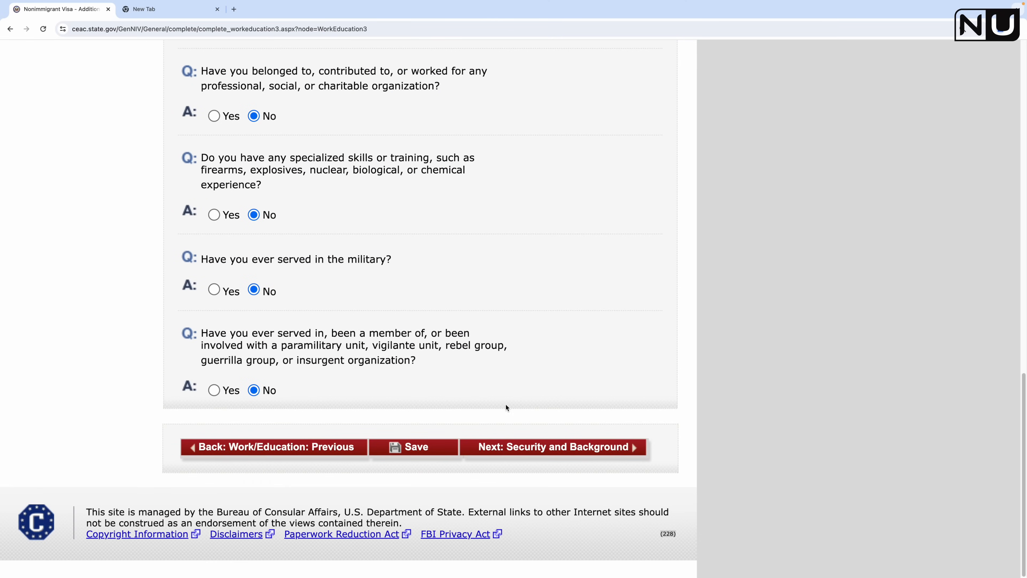
{"action": "left_click", "coordinate": [546, 452]}
Step: Answer No to the communicable disease, mental or physical disorder and drug abuse questions, then save
{"action": "scroll", "coordinate": [373, 412], "scroll_direction": "down", "scroll_amount": 5}
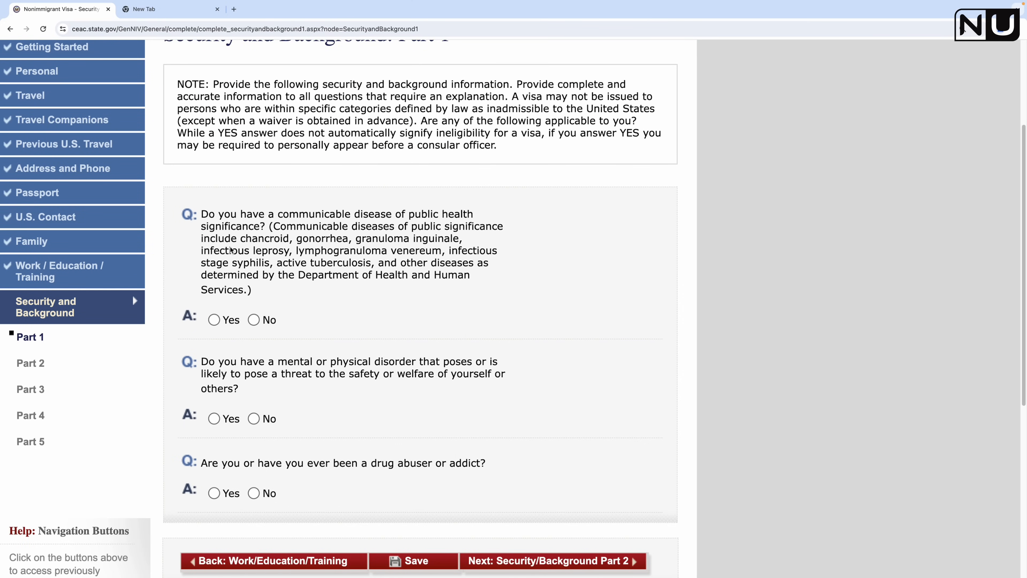
{"action": "left_click", "coordinate": [253, 320]}
{"action": "left_click", "coordinate": [253, 418]}
{"action": "scroll", "coordinate": [283, 433], "scroll_direction": "down", "scroll_amount": 2}
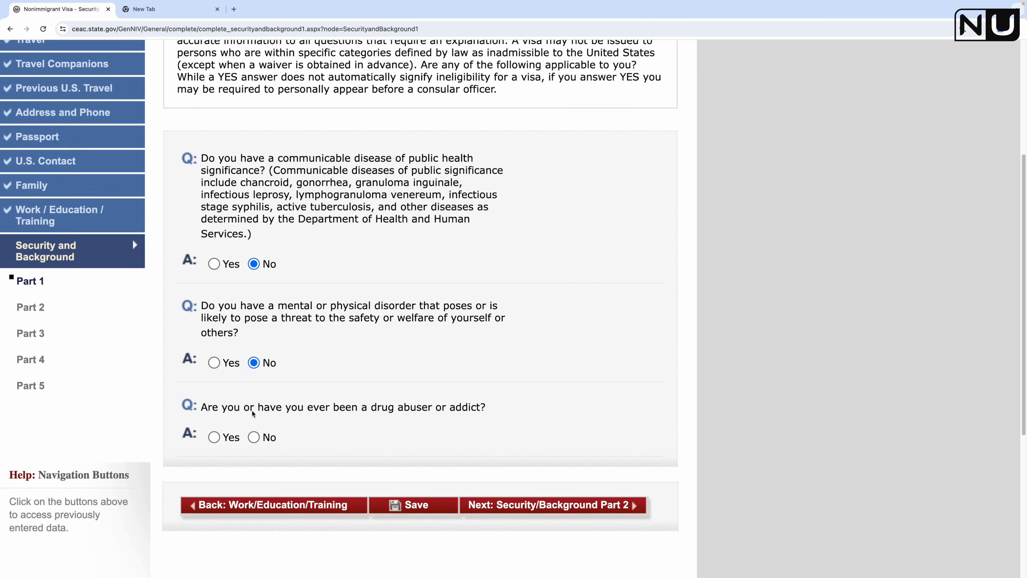
{"action": "left_click", "coordinate": [253, 437]}
{"action": "left_click", "coordinate": [412, 507]}
{"action": "left_click", "coordinate": [307, 358]}
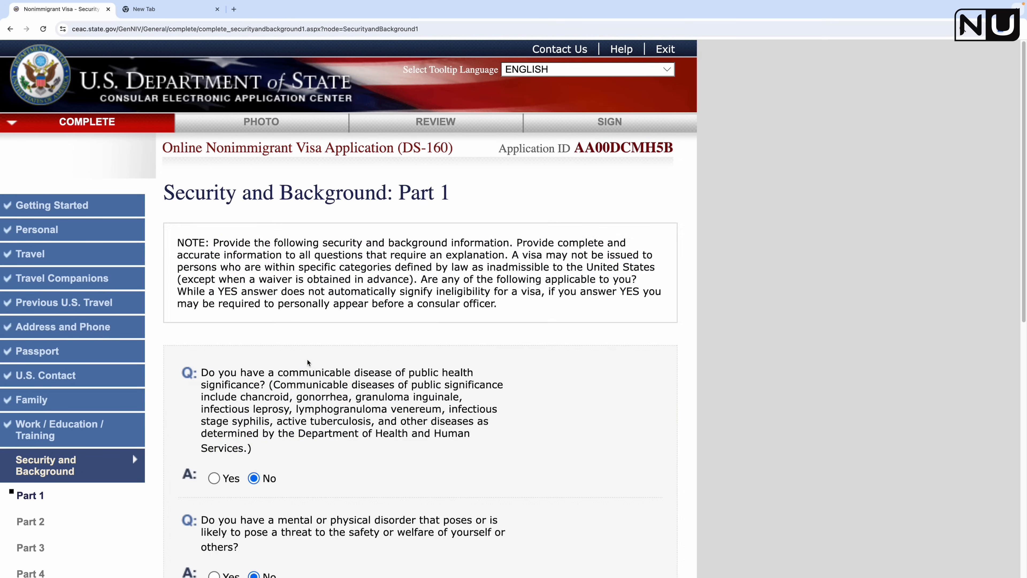
{"action": "scroll", "coordinate": [596, 419], "scroll_direction": "down", "scroll_amount": 7}
Step: On Security and Background Part 2, answer No to the arrest, controlled substances and prostitution questions
{"action": "left_click", "coordinate": [596, 419]}
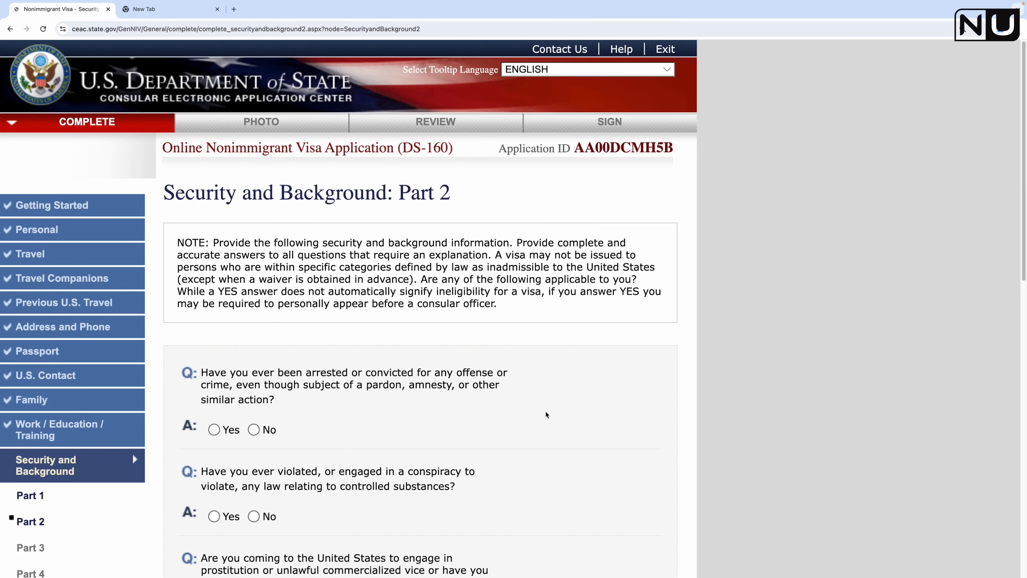
{"action": "scroll", "coordinate": [291, 348], "scroll_direction": "down", "scroll_amount": 2}
{"action": "left_click", "coordinate": [254, 360]}
{"action": "left_click", "coordinate": [253, 447]}
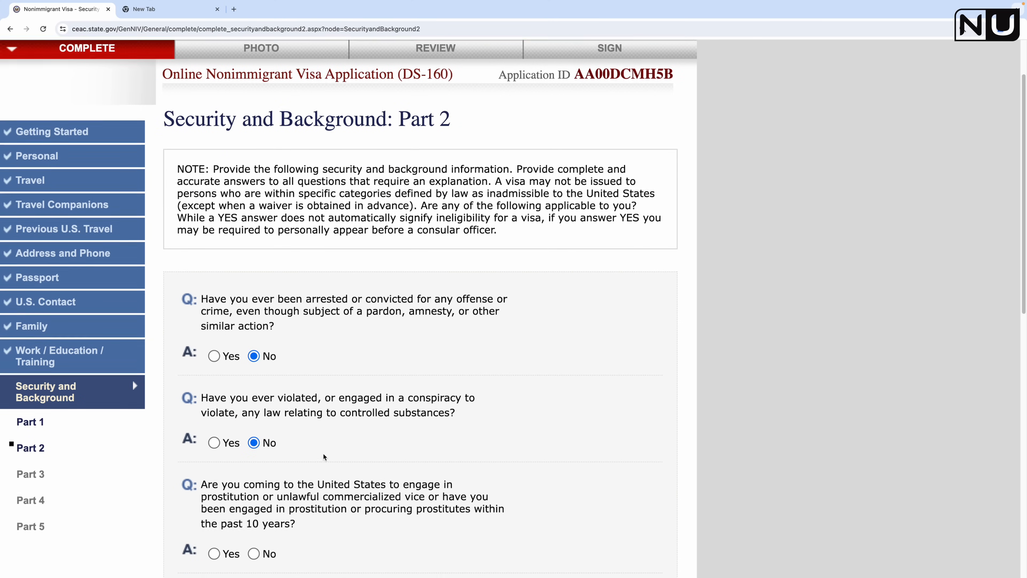
{"action": "scroll", "coordinate": [328, 446], "scroll_direction": "down", "scroll_amount": 4}
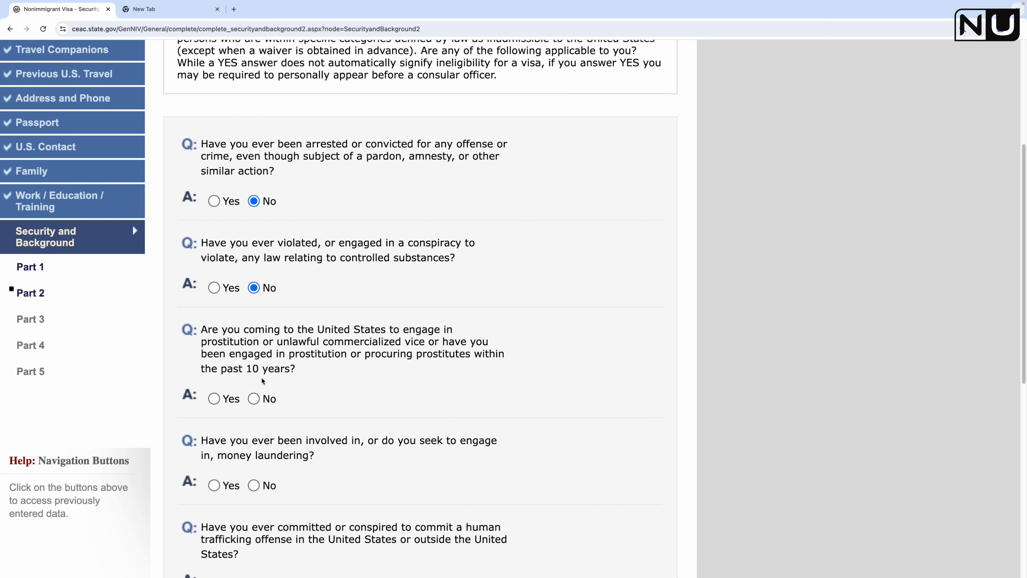
{"action": "left_click", "coordinate": [253, 398]}
Step: Answer No to the money laundering, human trafficking, aiding trafficking and trafficking-relative questions
{"action": "scroll", "coordinate": [361, 416], "scroll_direction": "down", "scroll_amount": 2}
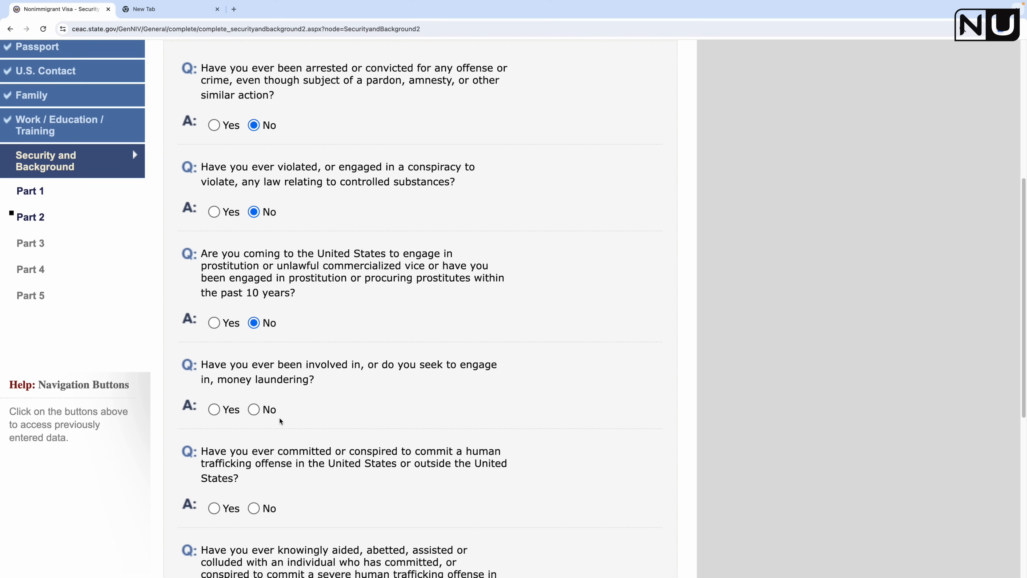
{"action": "left_click", "coordinate": [253, 409]}
{"action": "scroll", "coordinate": [255, 408], "scroll_direction": "down", "scroll_amount": 7}
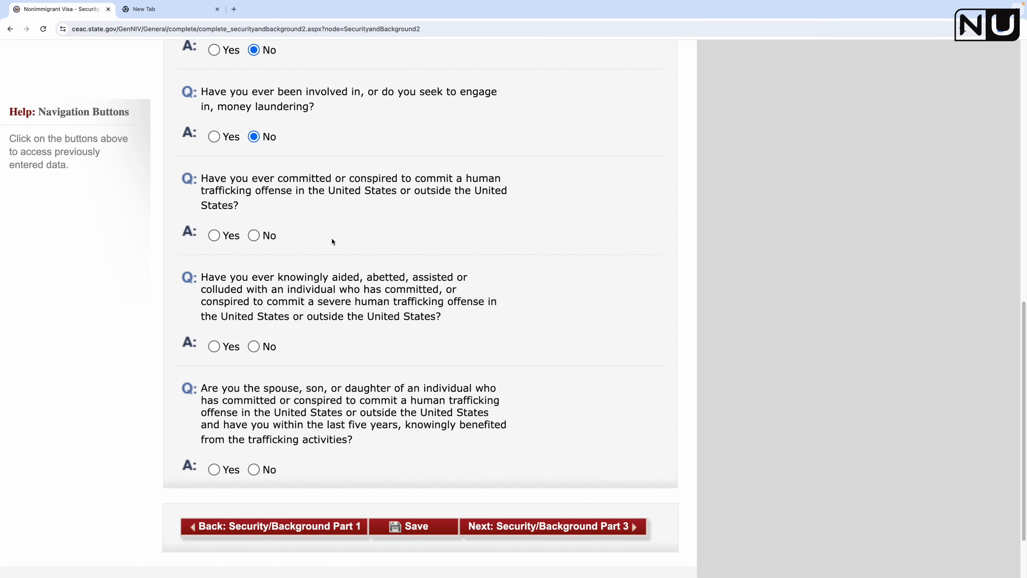
{"action": "left_click", "coordinate": [259, 236]}
{"action": "left_click", "coordinate": [254, 346]}
{"action": "scroll", "coordinate": [339, 457], "scroll_direction": "down", "scroll_amount": 2}
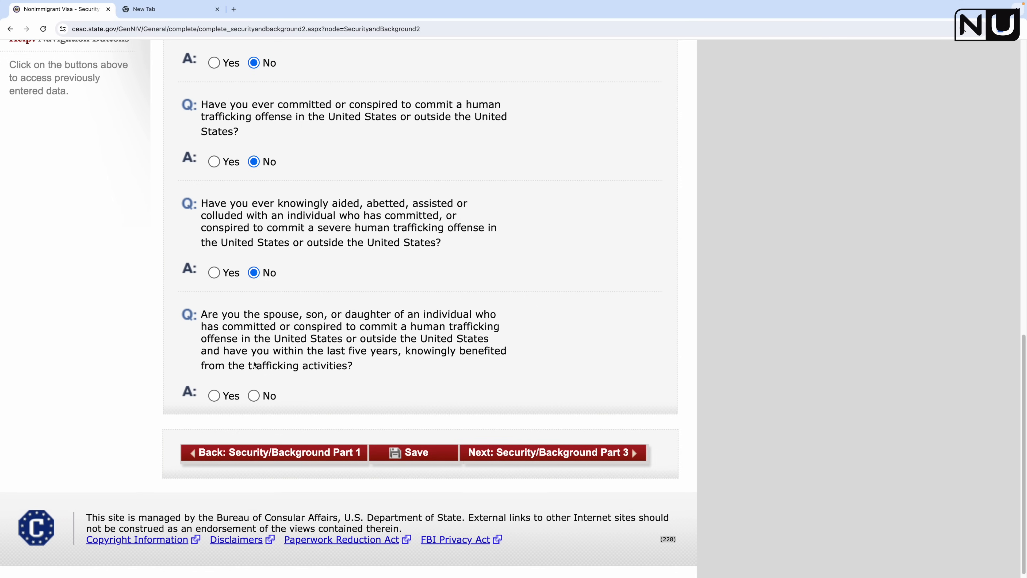
{"action": "left_click", "coordinate": [253, 396]}
Step: Save the Part 2 answers and continue to Security and Background Part 3
{"action": "left_click", "coordinate": [402, 453]}
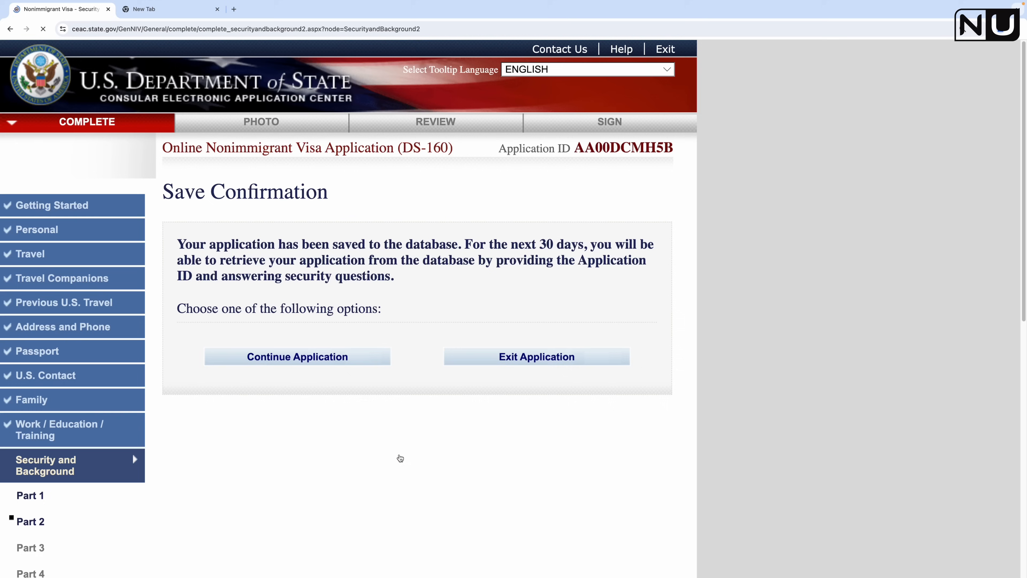
{"action": "left_click", "coordinate": [304, 357]}
{"action": "scroll", "coordinate": [574, 427], "scroll_direction": "down", "scroll_amount": 15}
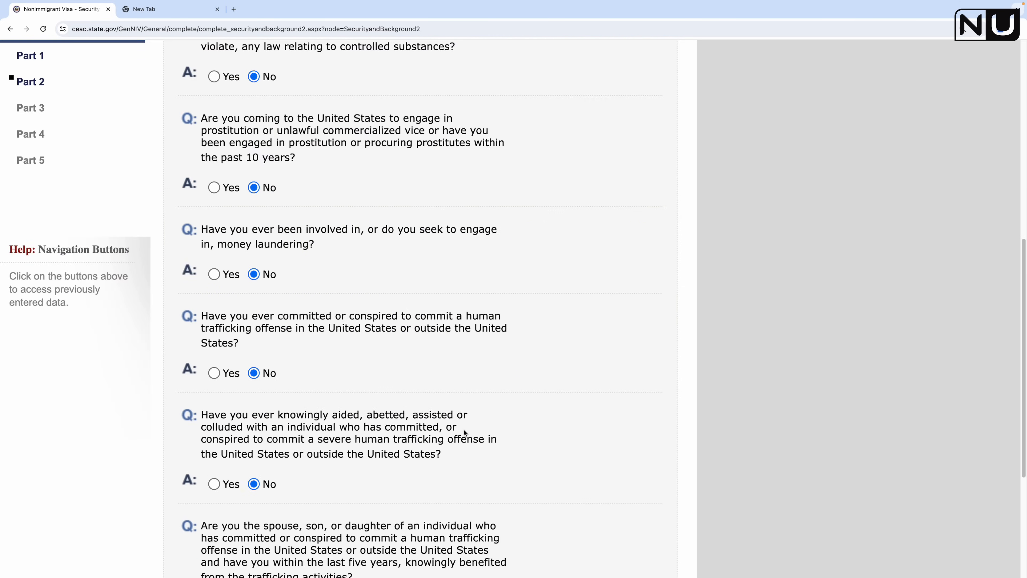
{"action": "left_click", "coordinate": [597, 445]}
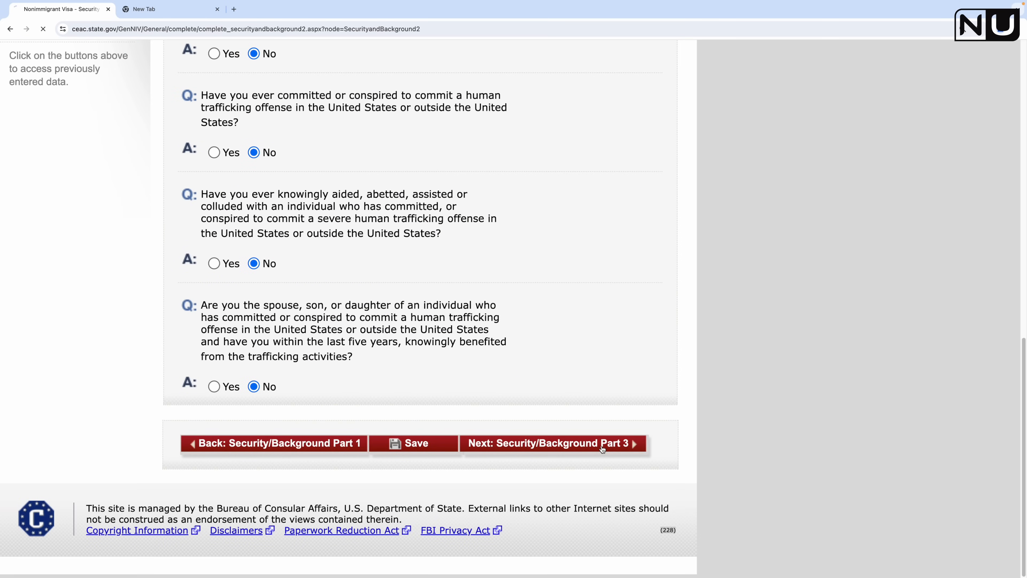
{"action": "scroll", "coordinate": [407, 395], "scroll_direction": "down", "scroll_amount": 3}
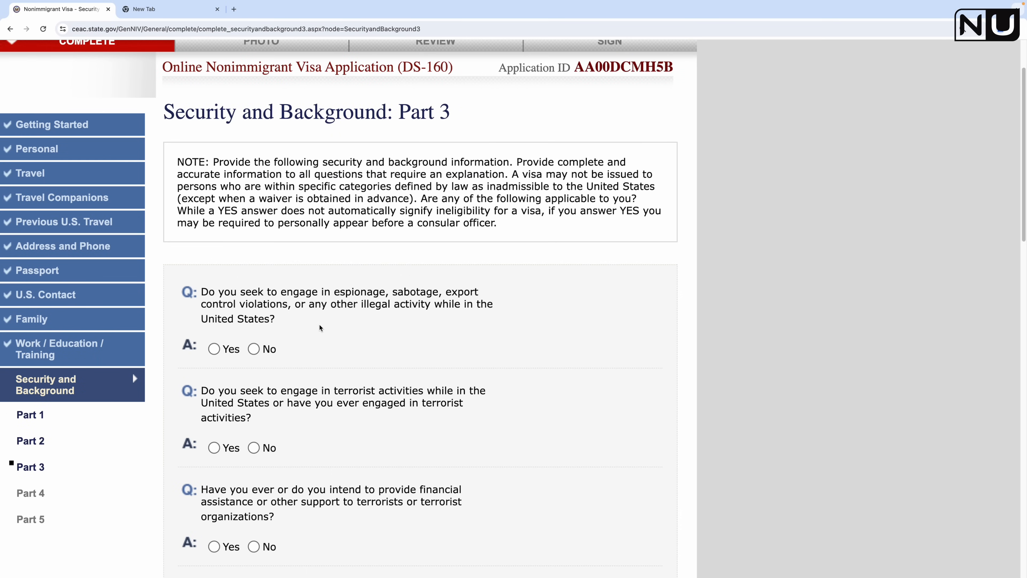
Step: Answer No to the espionage, terrorist activities, terrorist financing and terrorist membership questions
{"action": "left_click", "coordinate": [254, 349]}
{"action": "left_click", "coordinate": [254, 447]}
{"action": "scroll", "coordinate": [334, 463], "scroll_direction": "down", "scroll_amount": 3}
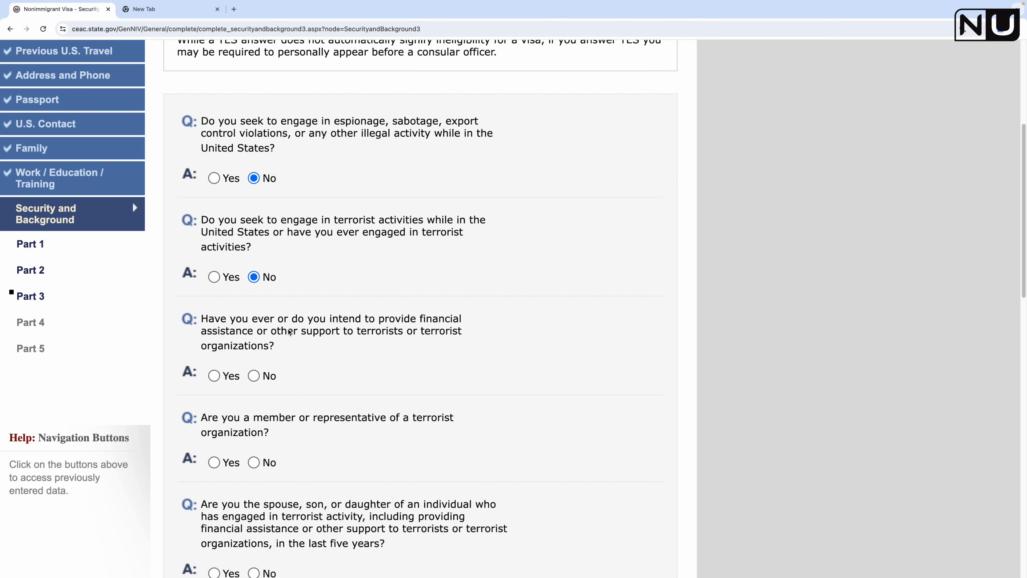
{"action": "left_click", "coordinate": [253, 376]}
{"action": "scroll", "coordinate": [328, 420], "scroll_direction": "down", "scroll_amount": 2}
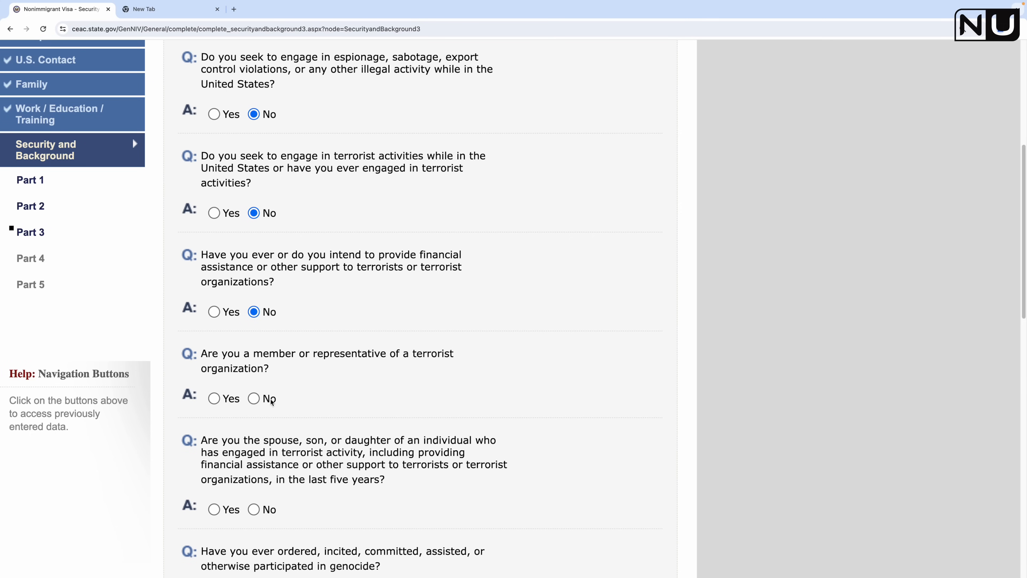
{"action": "left_click", "coordinate": [254, 399]}
{"action": "scroll", "coordinate": [318, 443], "scroll_direction": "down", "scroll_amount": 2}
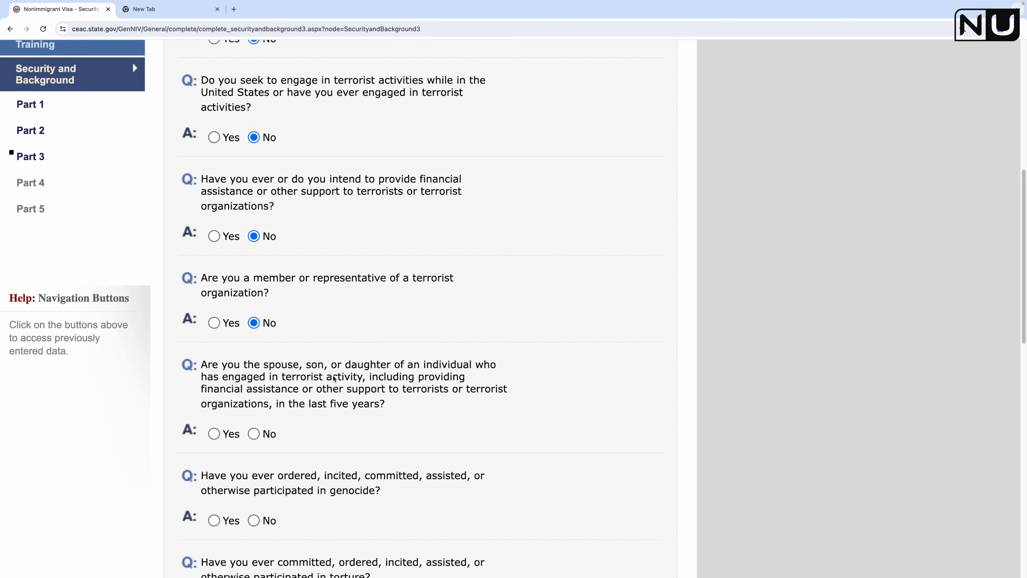
Step: Answer No to the terrorist relative, torture, extrajudicial killings and population-controls questions
{"action": "left_click", "coordinate": [253, 434]}
{"action": "scroll", "coordinate": [264, 378], "scroll_direction": "down", "scroll_amount": 5}
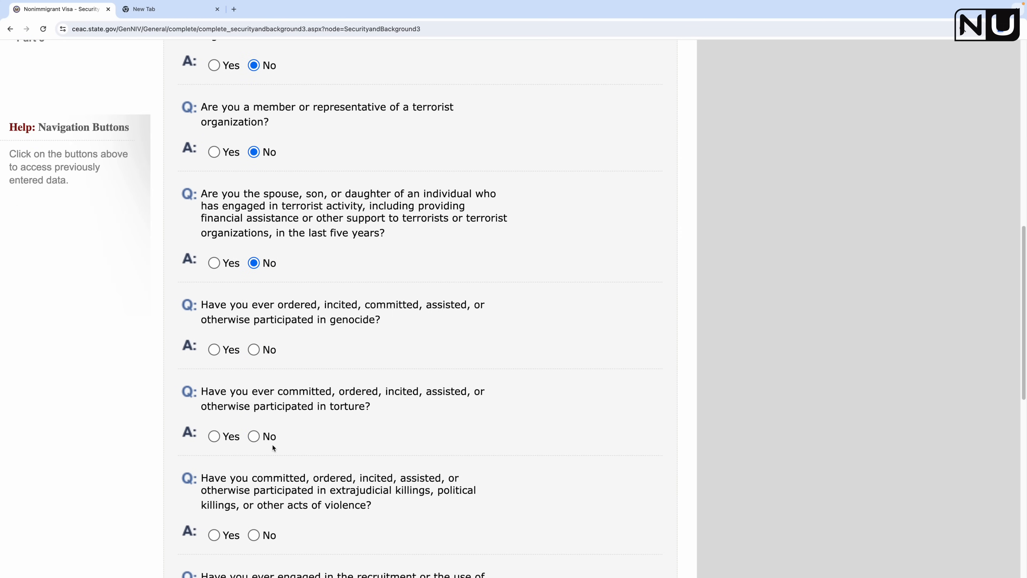
{"action": "left_click", "coordinate": [255, 437]}
{"action": "scroll", "coordinate": [389, 430], "scroll_direction": "down", "scroll_amount": 5}
{"action": "left_click", "coordinate": [254, 360]}
{"action": "scroll", "coordinate": [292, 438], "scroll_direction": "down", "scroll_amount": 5}
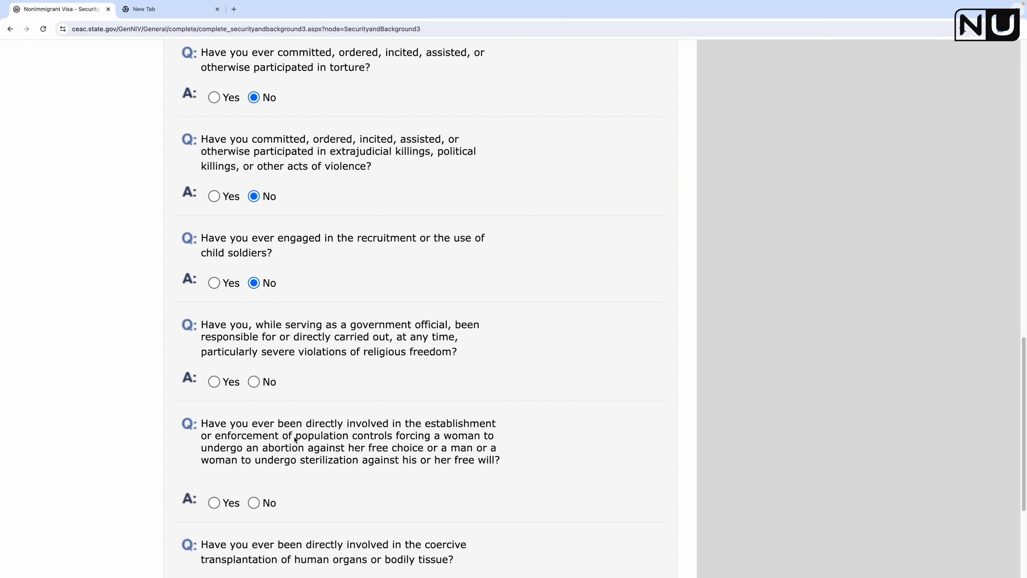
{"action": "left_click", "coordinate": [253, 503]}
{"action": "scroll", "coordinate": [337, 490], "scroll_direction": "down", "scroll_amount": 3}
Step: Save Part 3, answer No to the flagged genocide question, save again and go to Part 4
{"action": "left_click", "coordinate": [414, 559]}
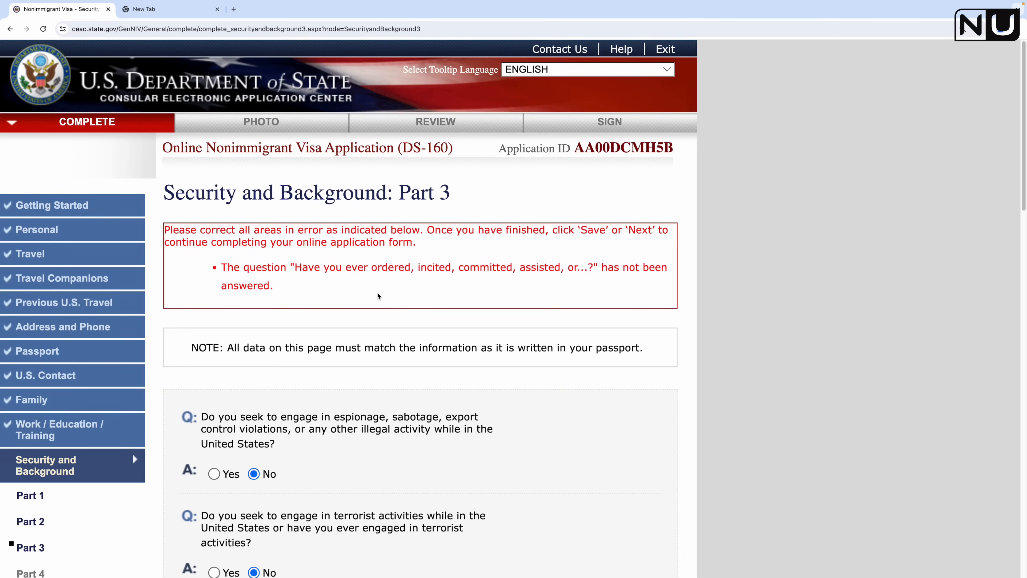
{"action": "scroll", "coordinate": [356, 405], "scroll_direction": "down", "scroll_amount": 12}
{"action": "scroll", "coordinate": [355, 405], "scroll_direction": "down", "scroll_amount": 7}
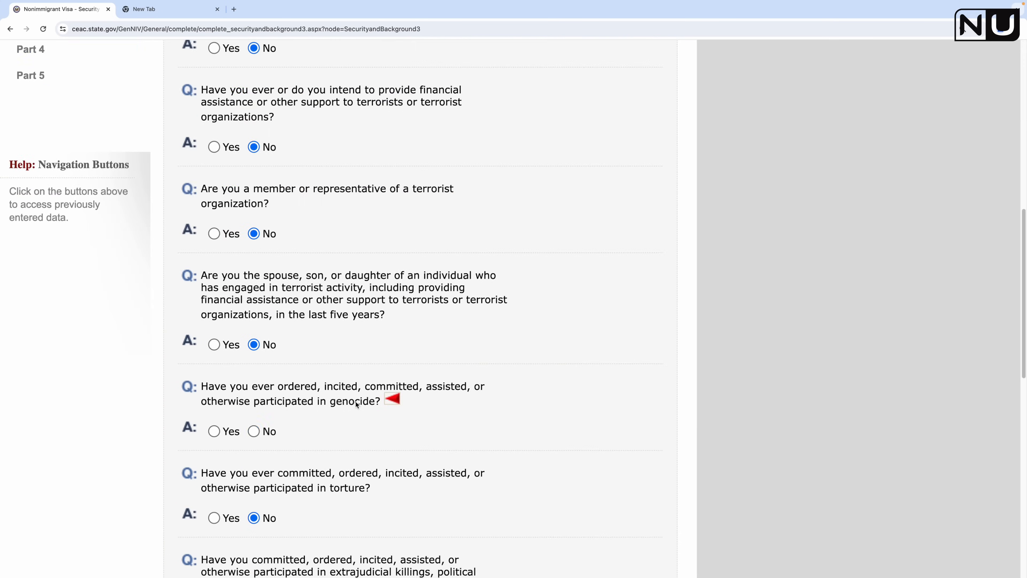
{"action": "left_click", "coordinate": [253, 304]}
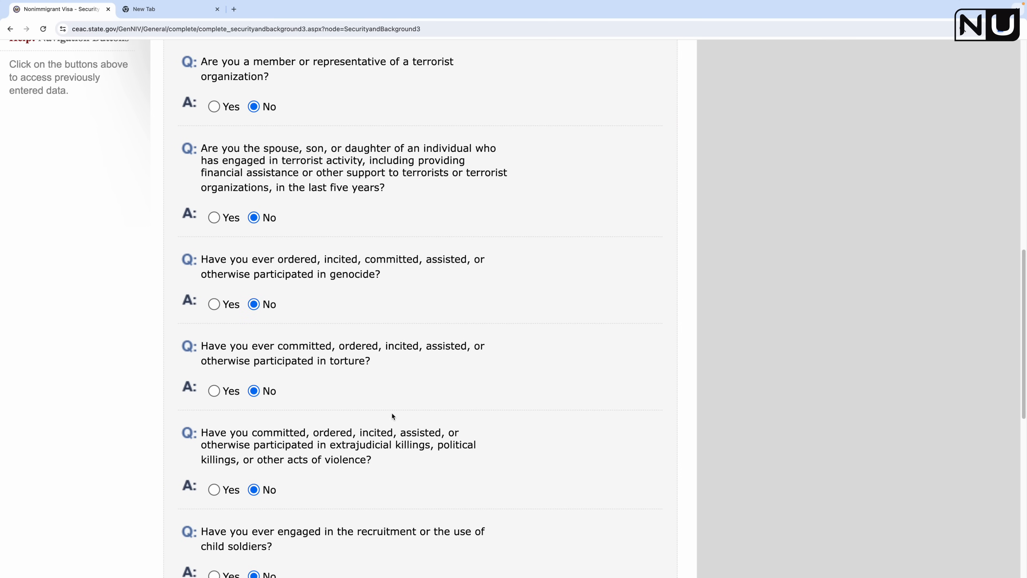
{"action": "scroll", "coordinate": [391, 412], "scroll_direction": "down", "scroll_amount": 14}
{"action": "left_click", "coordinate": [397, 461]}
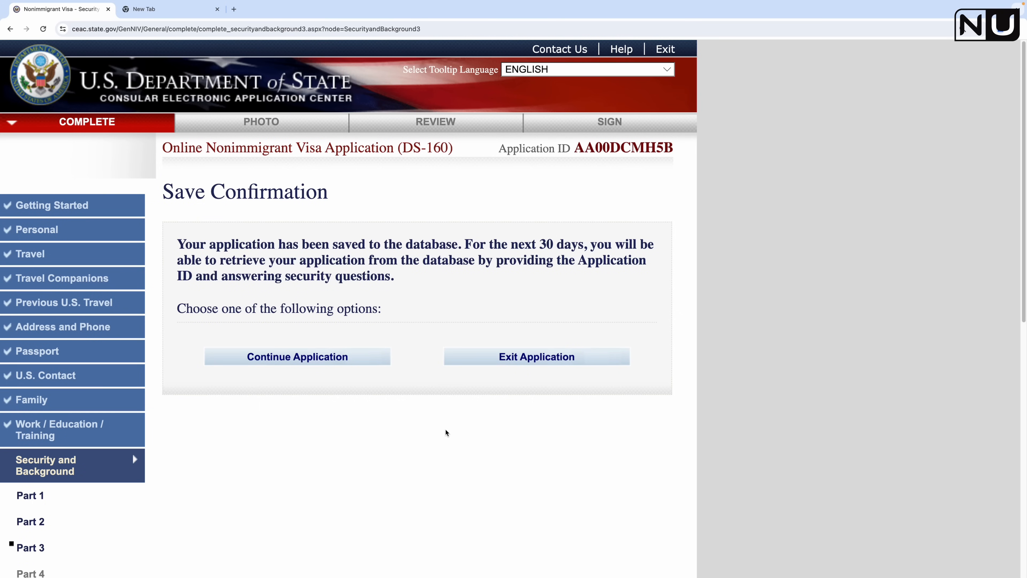
{"action": "left_click", "coordinate": [334, 355]}
{"action": "scroll", "coordinate": [452, 465], "scroll_direction": "down", "scroll_amount": 20}
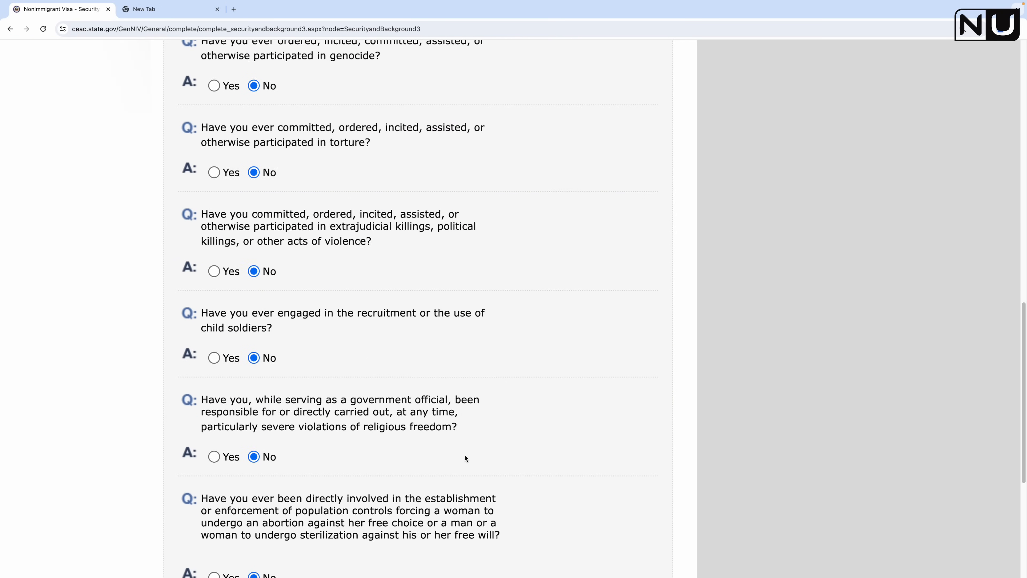
{"action": "left_click", "coordinate": [551, 447]}
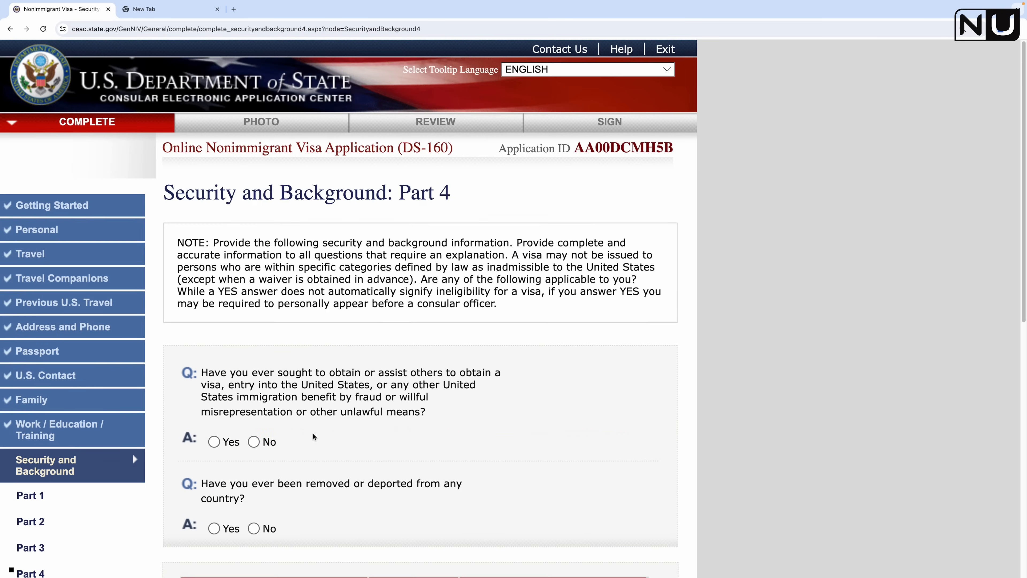
Step: Answer No to the visa fraud and removal or deportation questions and save Part 4
{"action": "scroll", "coordinate": [550, 454], "scroll_direction": "down", "scroll_amount": 1}
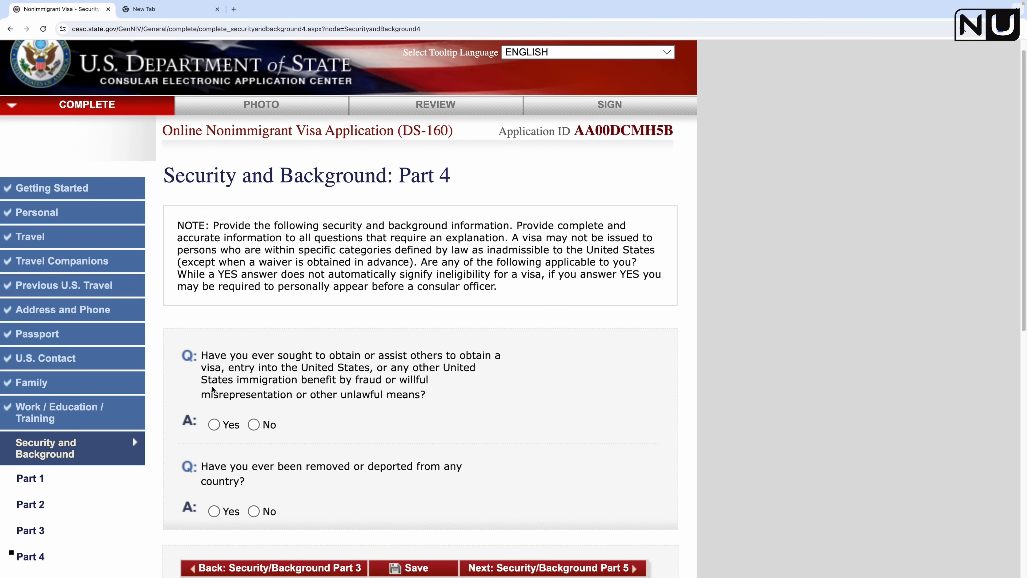
{"action": "left_click", "coordinate": [254, 430]}
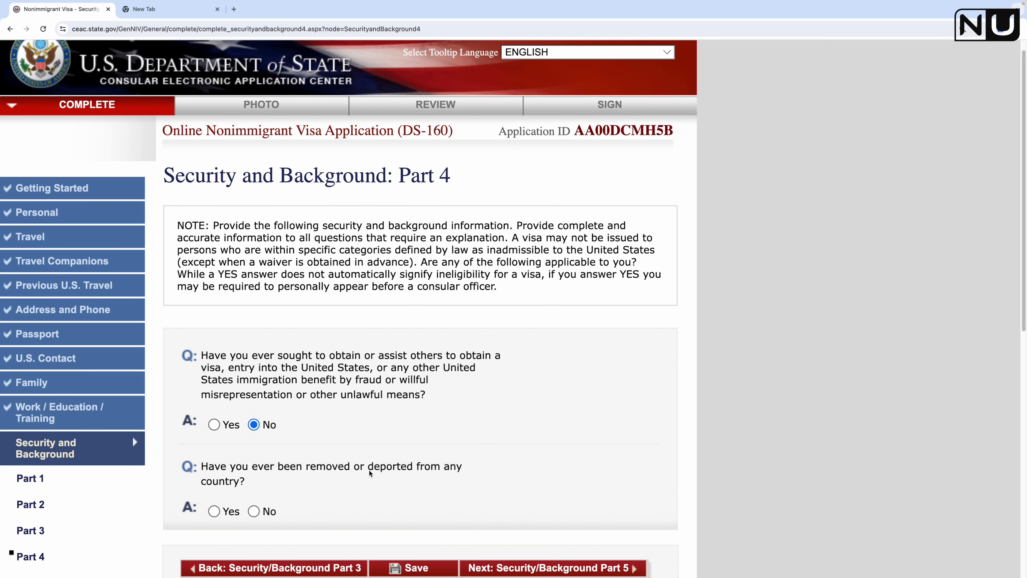
{"action": "left_click", "coordinate": [254, 513]}
{"action": "scroll", "coordinate": [386, 500], "scroll_direction": "down", "scroll_amount": 5}
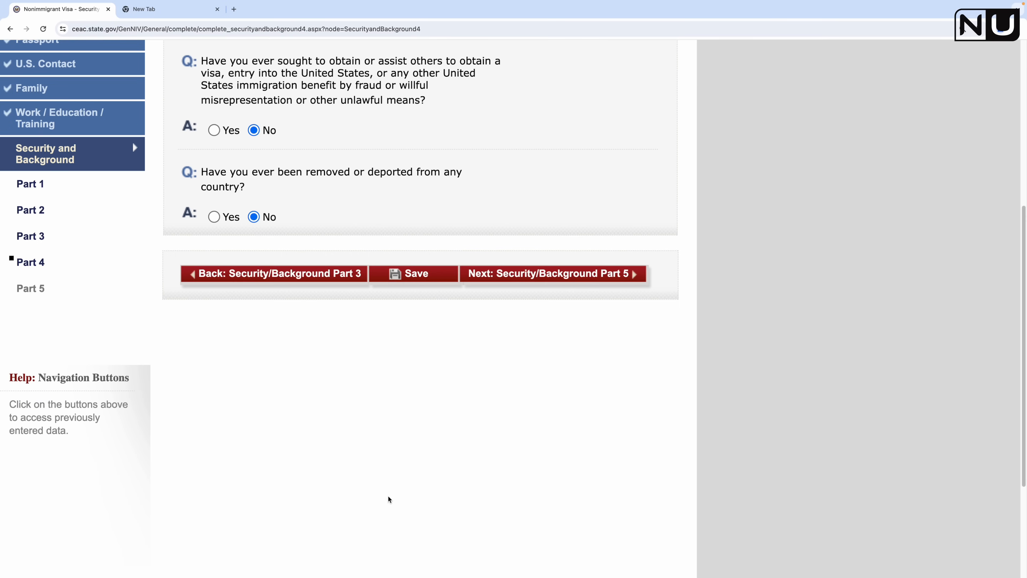
{"action": "left_click", "coordinate": [415, 279]}
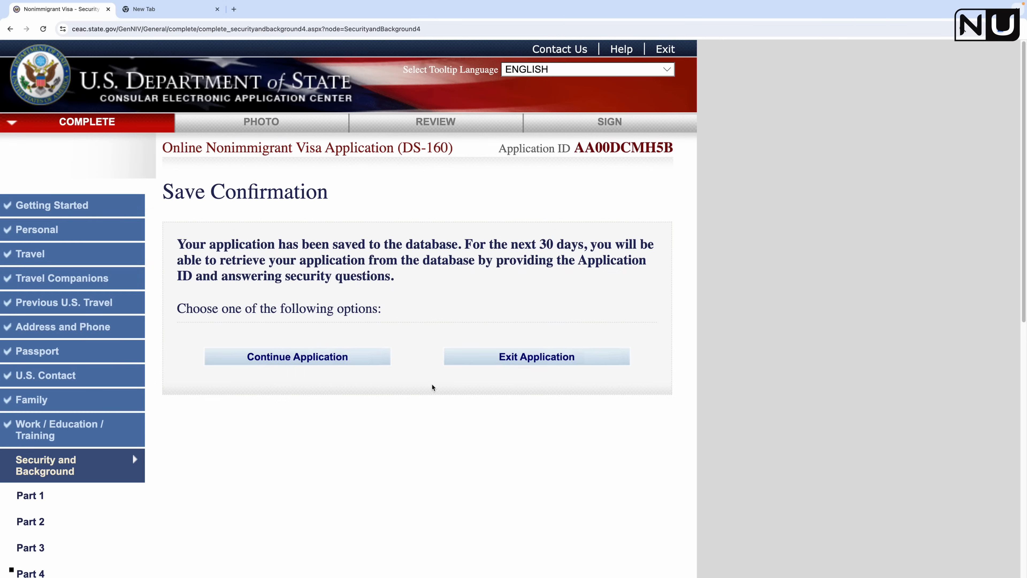
{"action": "left_click", "coordinate": [299, 357]}
{"action": "scroll", "coordinate": [593, 345], "scroll_direction": "down", "scroll_amount": 10}
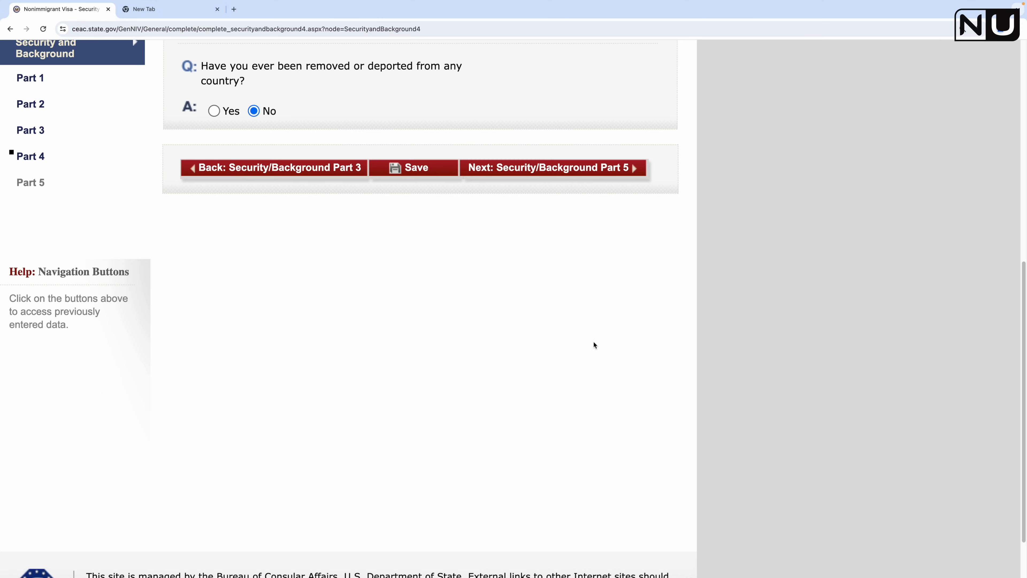
Step: On Part 5, answer No to child custody, illegal voting and renounced citizenship, then save
{"action": "left_click", "coordinate": [575, 175]}
{"action": "scroll", "coordinate": [249, 239], "scroll_direction": "down", "scroll_amount": 5}
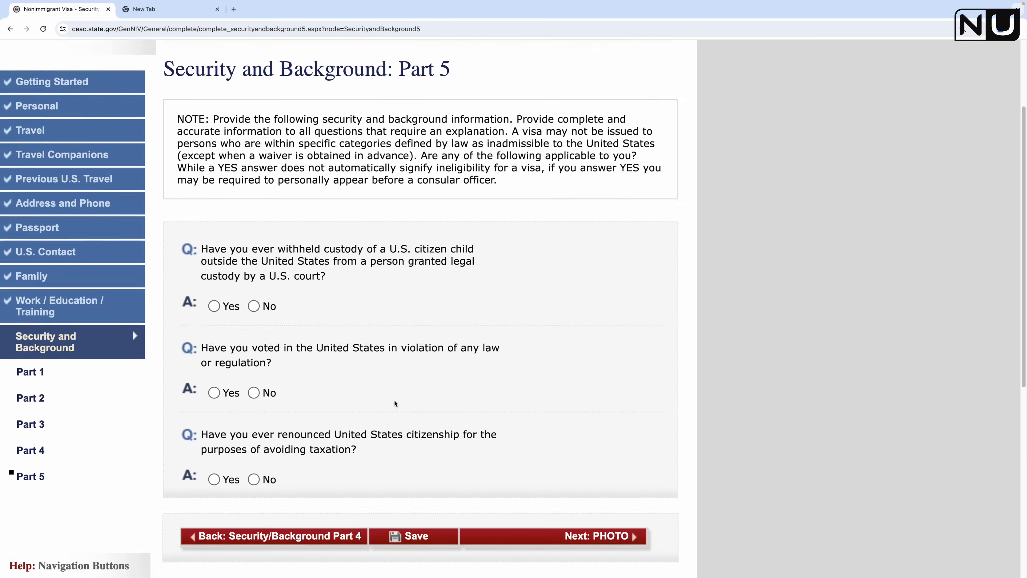
{"action": "left_click", "coordinate": [255, 255]}
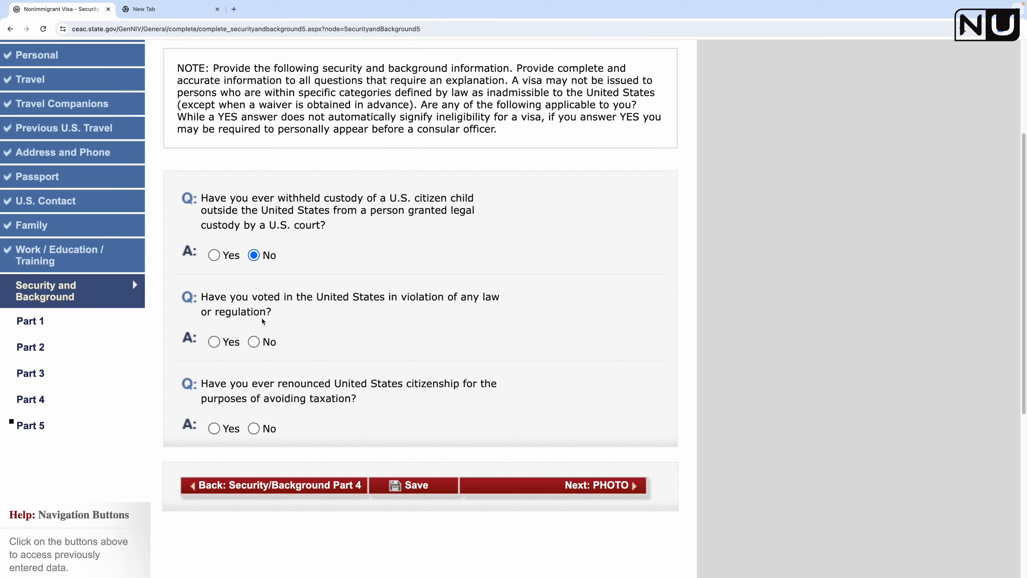
{"action": "left_click", "coordinate": [259, 342]}
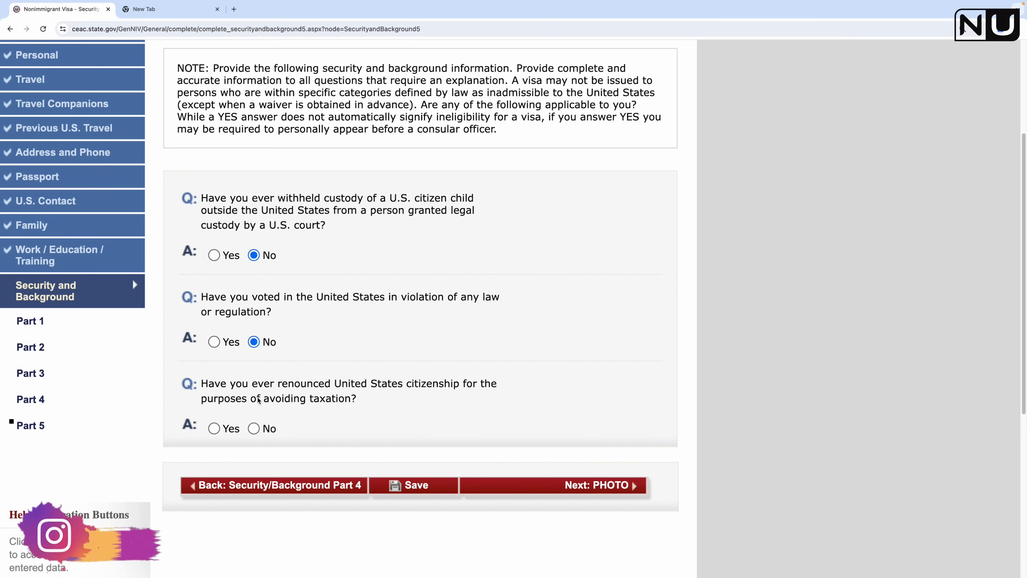
{"action": "left_click", "coordinate": [253, 428]}
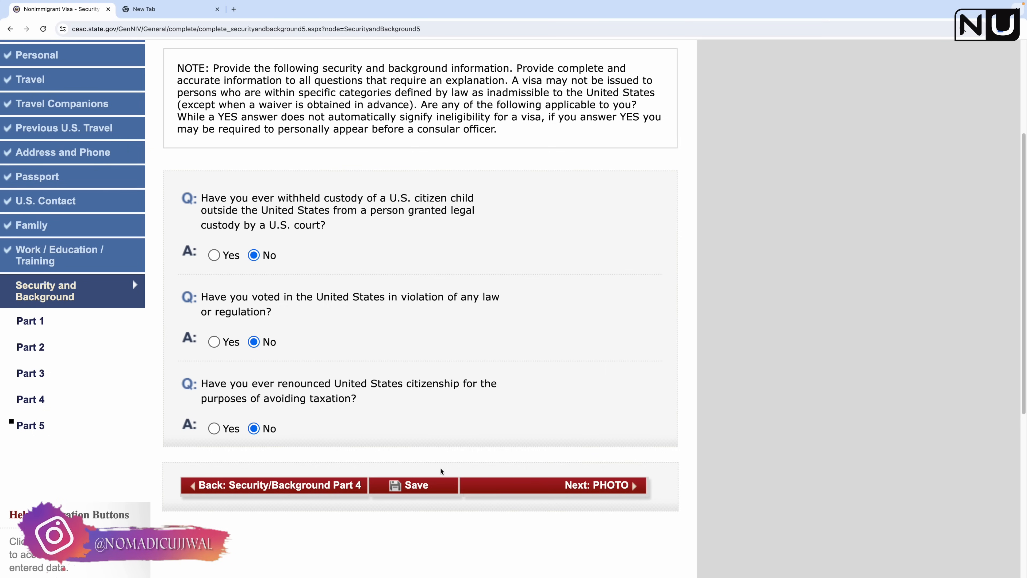
{"action": "left_click", "coordinate": [419, 487]}
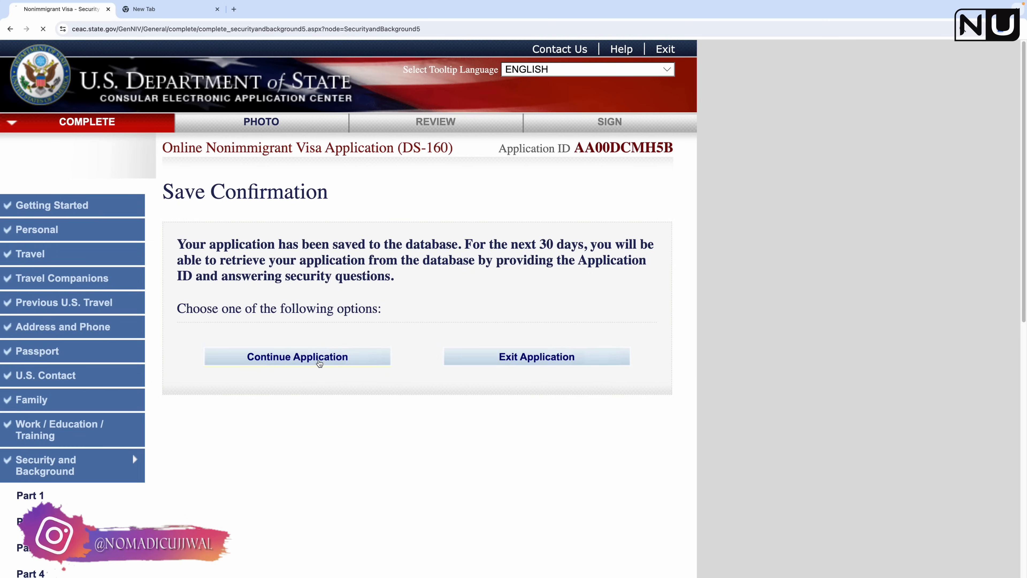
{"action": "left_click", "coordinate": [321, 361]}
{"action": "scroll", "coordinate": [517, 452], "scroll_direction": "down", "scroll_amount": 10}
{"action": "scroll", "coordinate": [517, 449], "scroll_direction": "down", "scroll_amount": 2}
Step: Upload the visa photo via the photo submission system and keep the photo that passed quality checks
{"action": "left_click", "coordinate": [574, 220]}
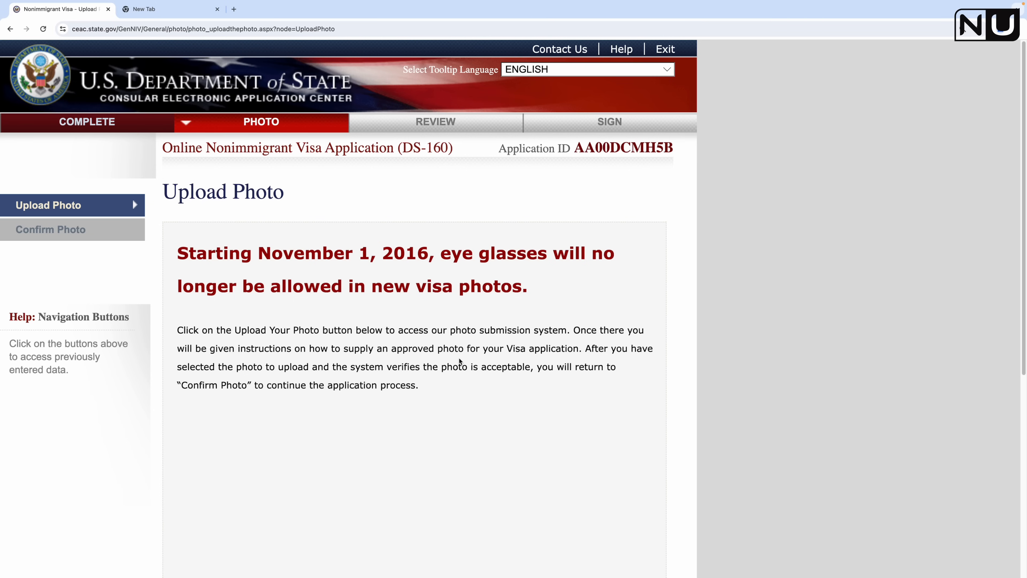
{"action": "scroll", "coordinate": [458, 361], "scroll_direction": "down", "scroll_amount": 2}
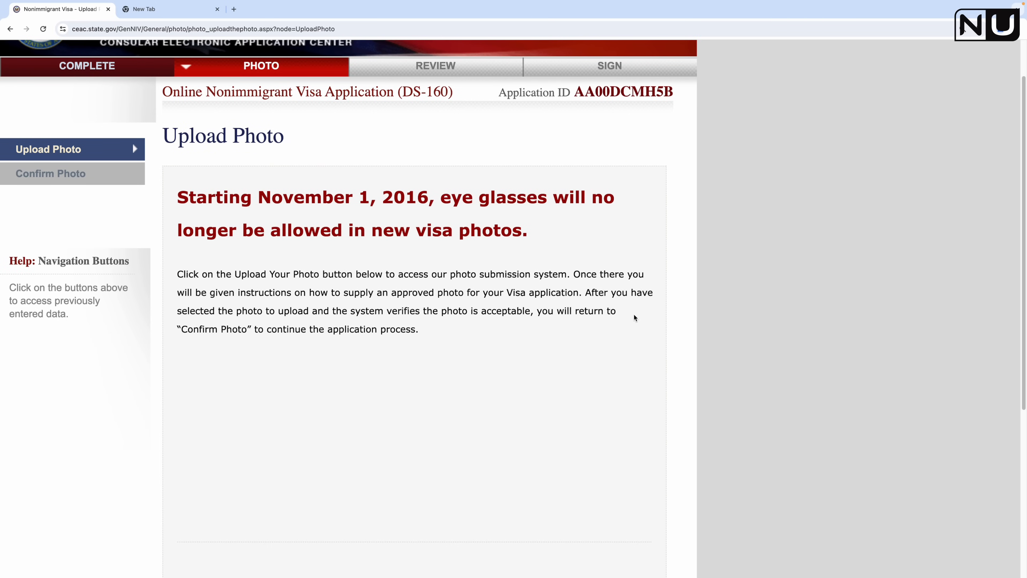
{"action": "scroll", "coordinate": [431, 381], "scroll_direction": "down", "scroll_amount": 9}
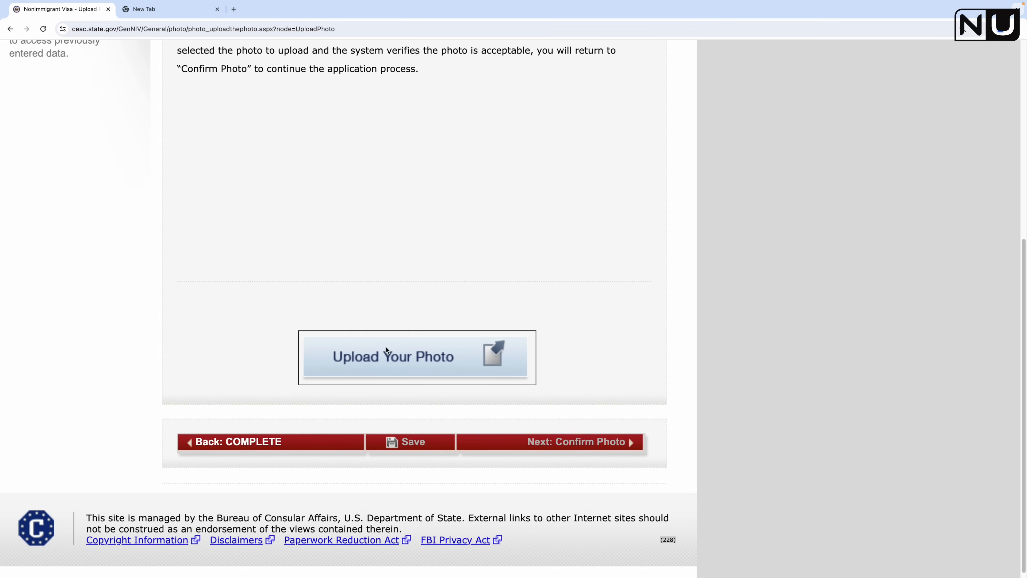
{"action": "left_click", "coordinate": [436, 358]}
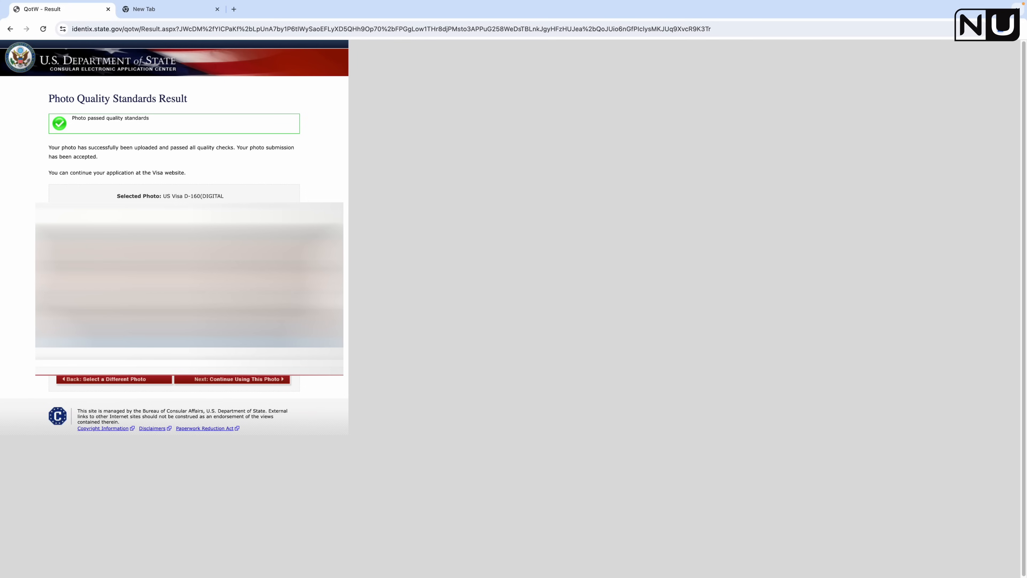
{"action": "left_click", "coordinate": [250, 382]}
{"action": "scroll", "coordinate": [347, 283], "scroll_direction": "down", "scroll_amount": 10}
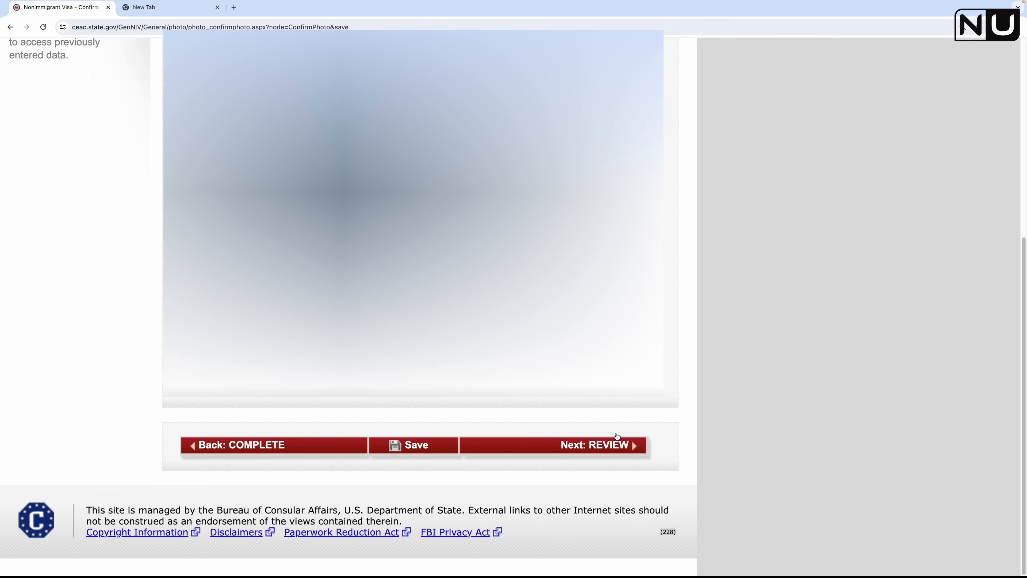
Step: Open the review stage and look over the Personal, Address, Phone and Passport entries
{"action": "left_click", "coordinate": [588, 446]}
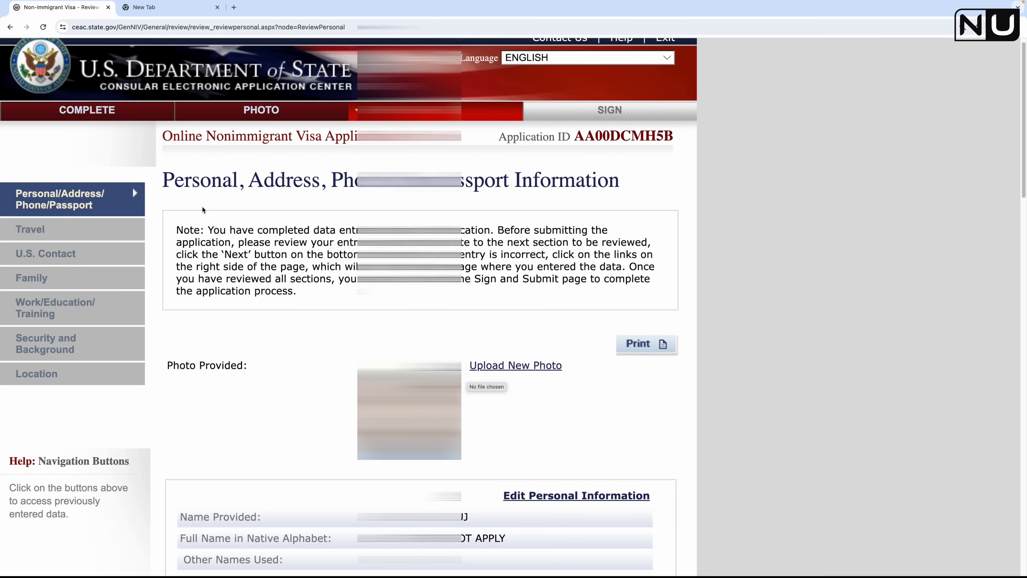
{"action": "scroll", "coordinate": [328, 330], "scroll_direction": "down", "scroll_amount": 3}
{"action": "scroll", "coordinate": [469, 380], "scroll_direction": "down", "scroll_amount": 8}
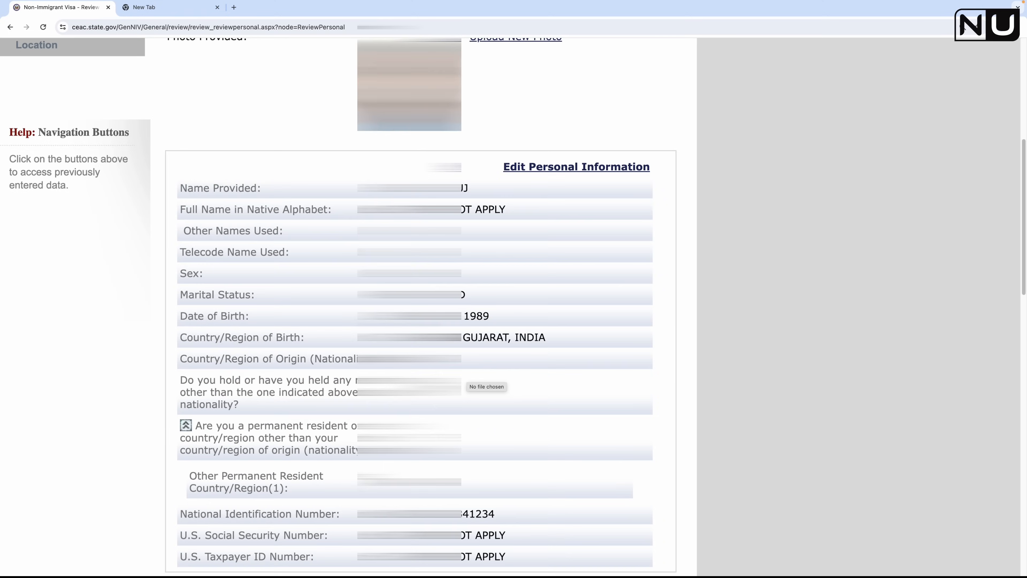
{"action": "scroll", "coordinate": [462, 380], "scroll_direction": "down", "scroll_amount": 1}
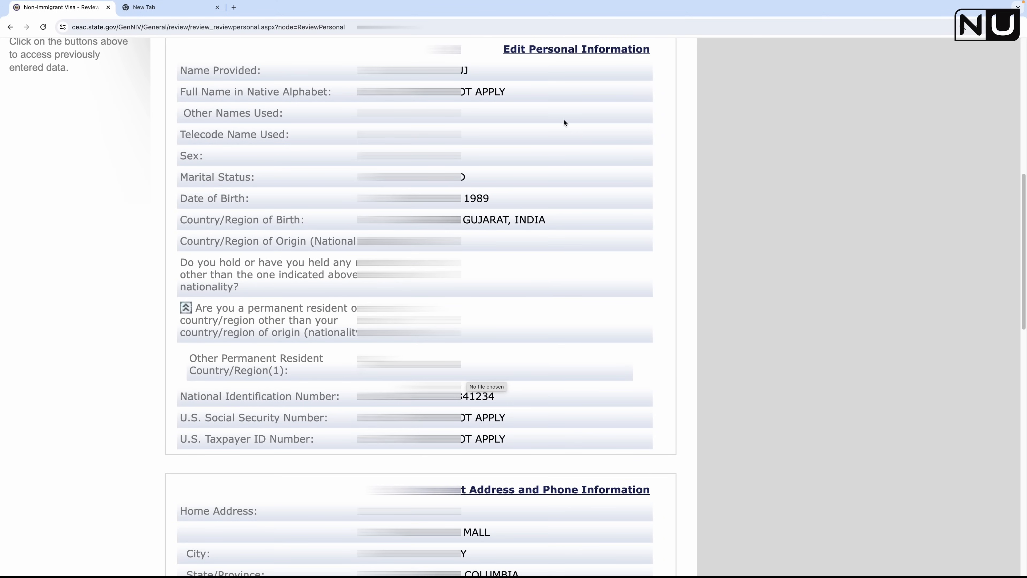
{"action": "scroll", "coordinate": [597, 247], "scroll_direction": "down", "scroll_amount": 20}
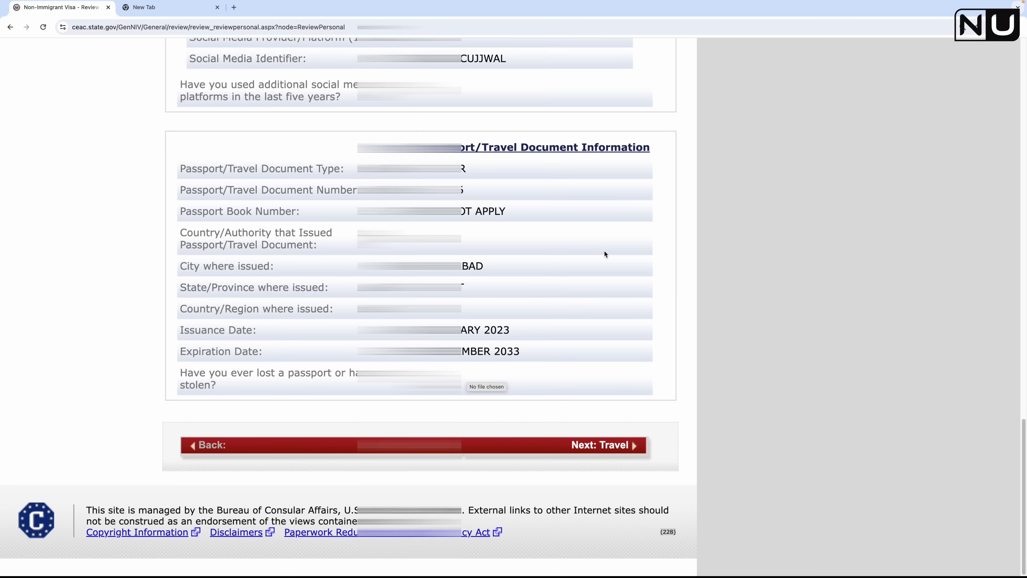
{"action": "scroll", "coordinate": [614, 341], "scroll_direction": "up", "scroll_amount": 20}
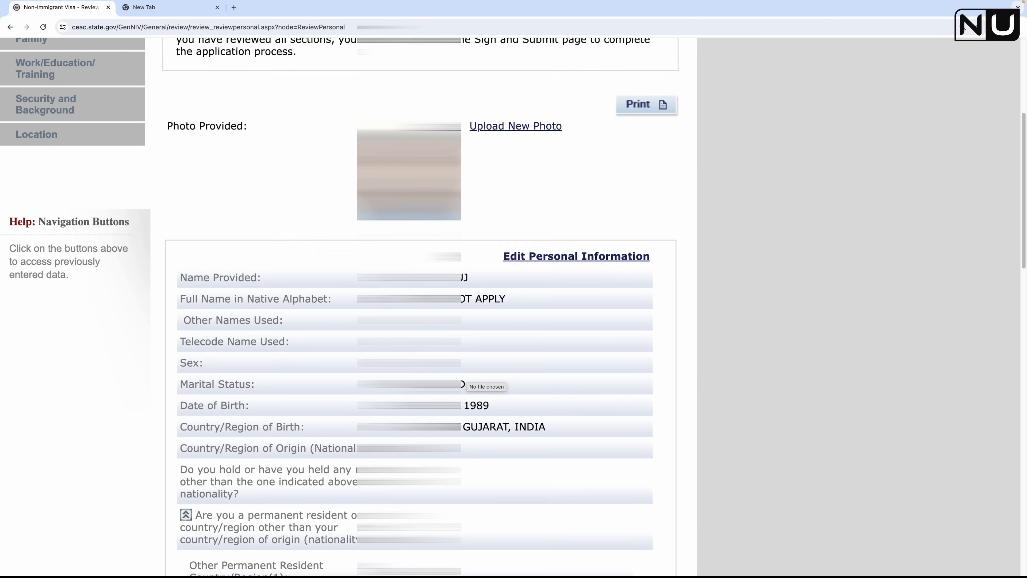
{"action": "scroll", "coordinate": [465, 378], "scroll_direction": "down", "scroll_amount": 10}
{"action": "scroll", "coordinate": [465, 379], "scroll_direction": "up", "scroll_amount": 15}
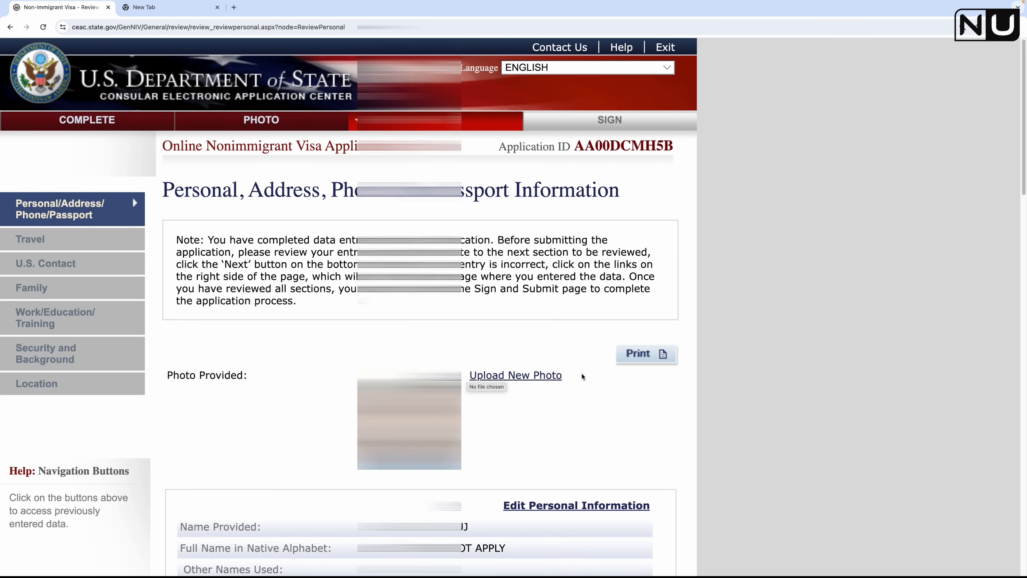
{"action": "scroll", "coordinate": [483, 378], "scroll_direction": "down", "scroll_amount": 5}
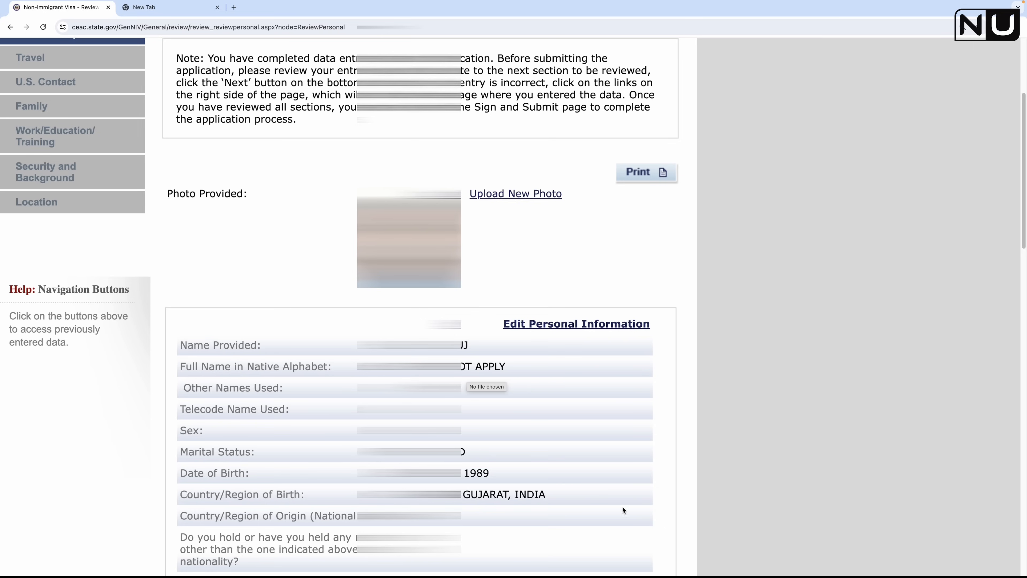
Step: Open a print preview of the personal information review and cancel it without printing
{"action": "left_click", "coordinate": [663, 172]}
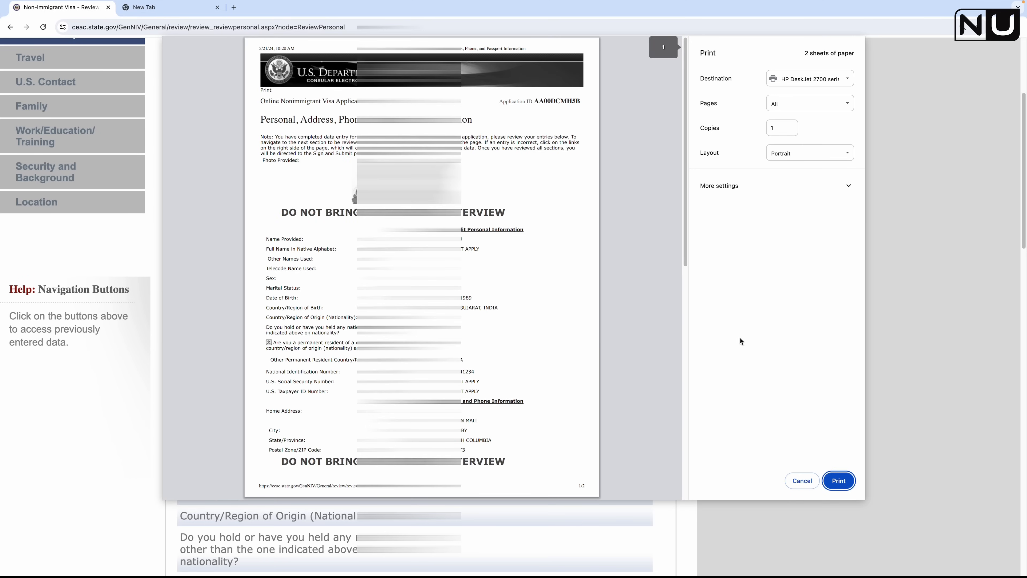
{"action": "left_click", "coordinate": [802, 481]}
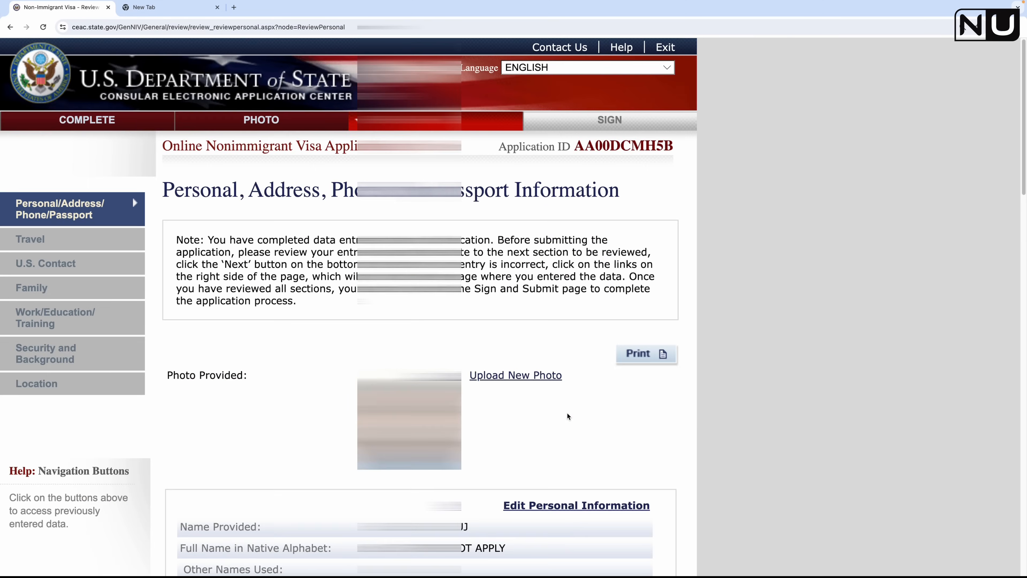
{"action": "scroll", "coordinate": [567, 413], "scroll_direction": "down", "scroll_amount": 5}
{"action": "scroll", "coordinate": [567, 416], "scroll_direction": "down", "scroll_amount": 6}
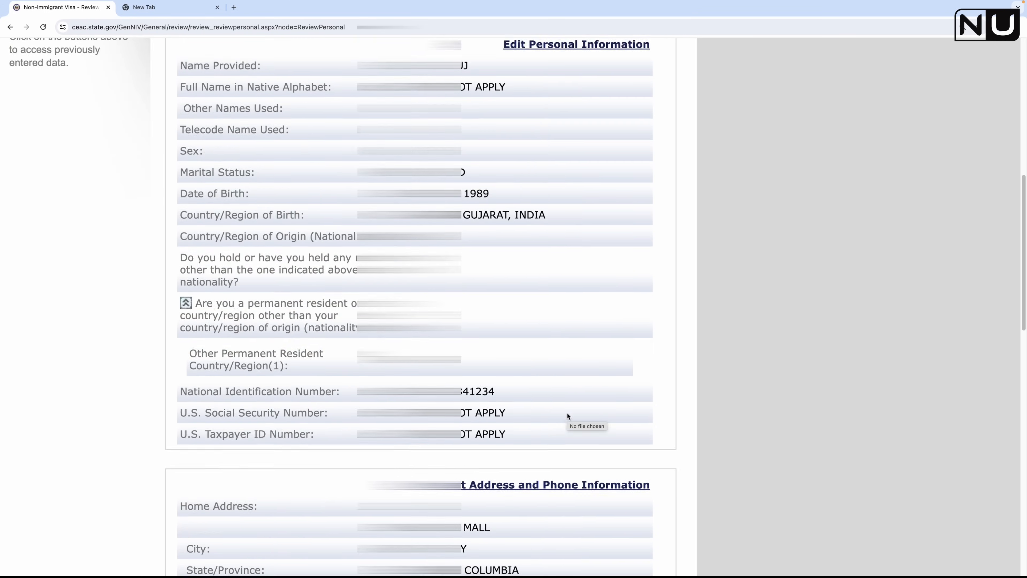
{"action": "scroll", "coordinate": [562, 392], "scroll_direction": "up", "scroll_amount": 10}
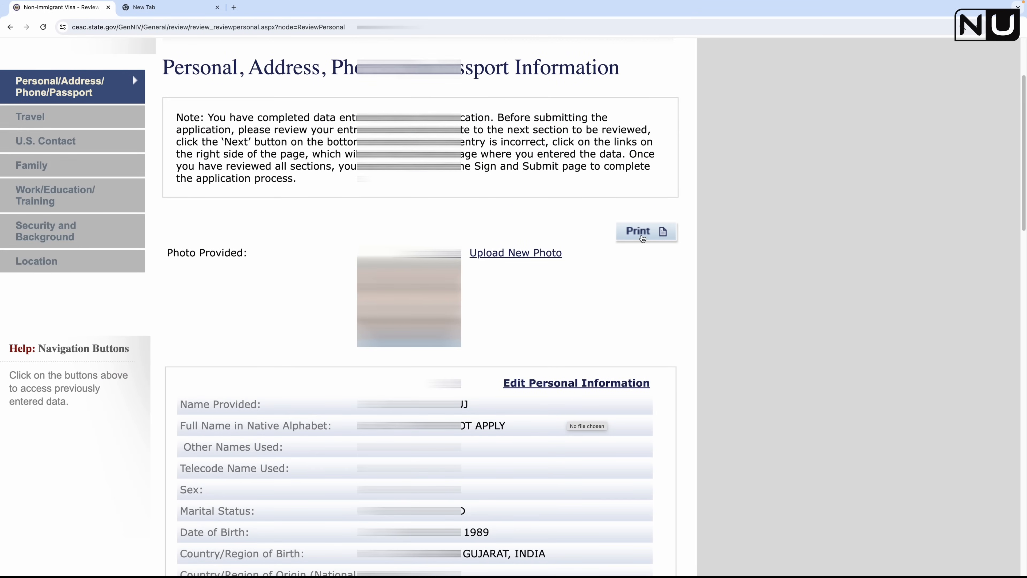
{"action": "scroll", "coordinate": [604, 326], "scroll_direction": "down", "scroll_amount": 7}
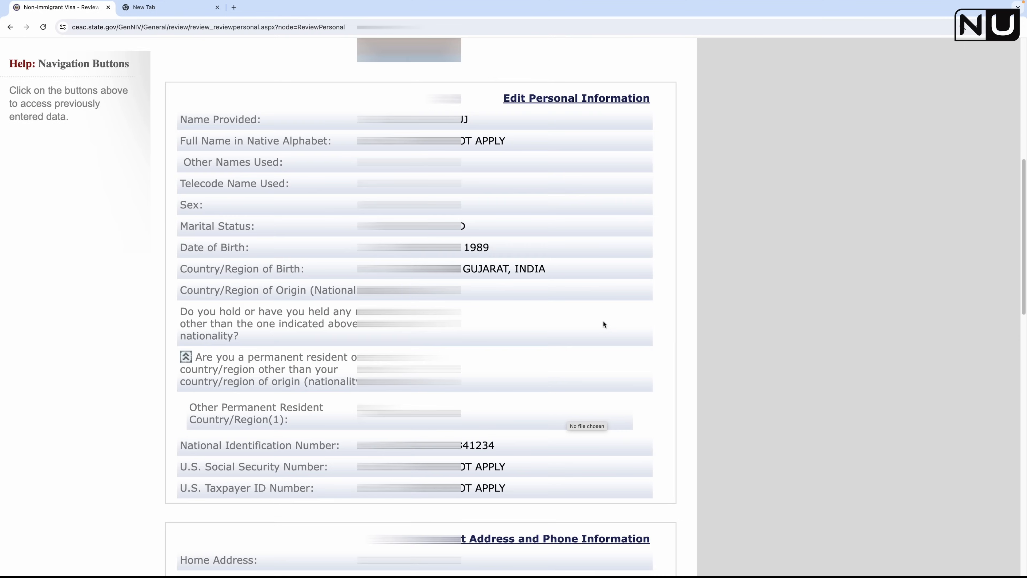
{"action": "scroll", "coordinate": [604, 324], "scroll_direction": "down", "scroll_amount": 20}
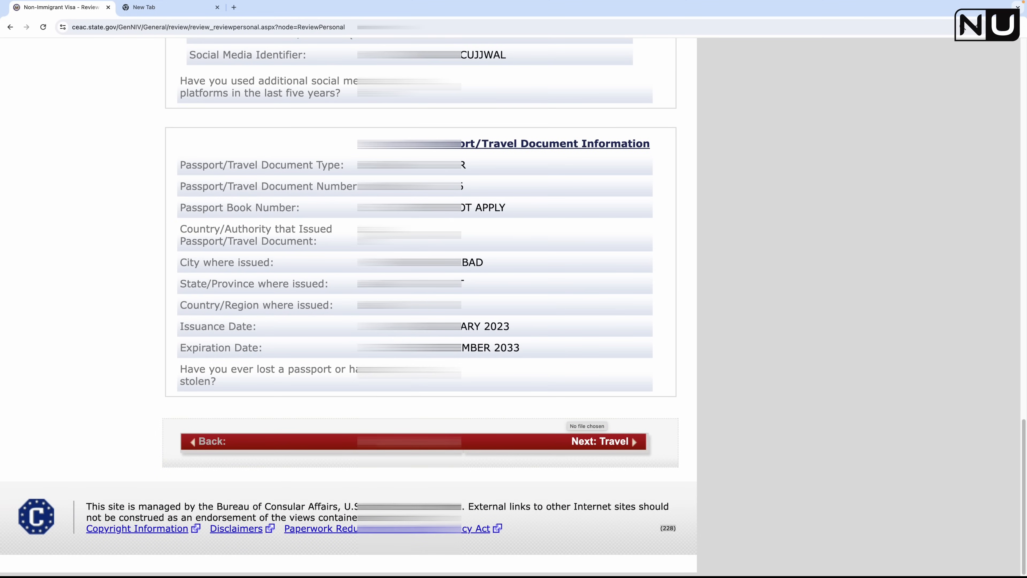
Step: Save the application progress and return to the personal information review
{"action": "left_click", "coordinate": [469, 446]}
{"action": "left_click", "coordinate": [297, 356]}
{"action": "scroll", "coordinate": [467, 465], "scroll_direction": "down", "scroll_amount": 11}
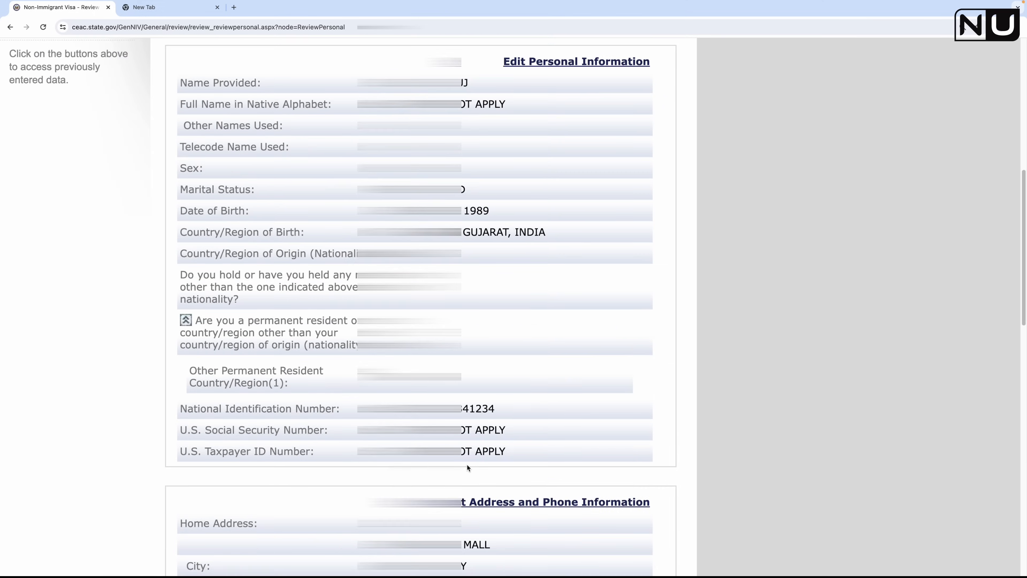
{"action": "scroll", "coordinate": [466, 464], "scroll_direction": "down", "scroll_amount": 15}
Step: Review the Travel section, then save progress on the U.S. Contact review
{"action": "left_click", "coordinate": [615, 533]}
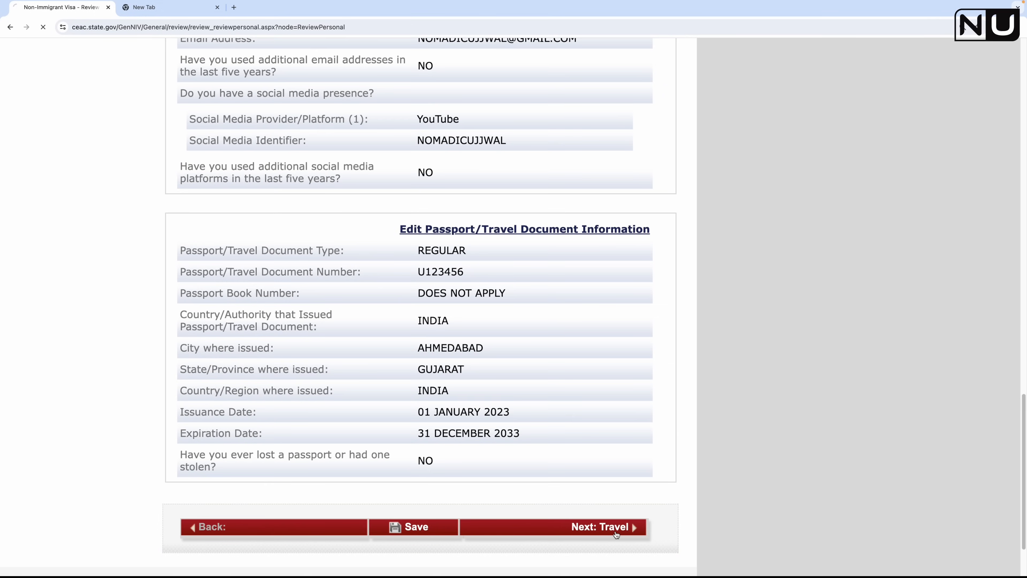
{"action": "scroll", "coordinate": [482, 431], "scroll_direction": "down", "scroll_amount": 8}
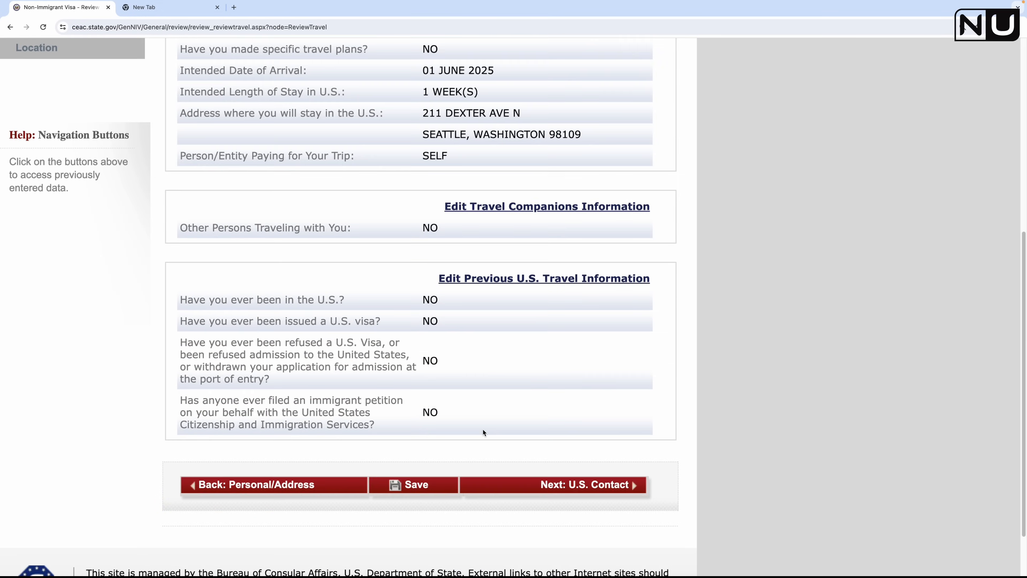
{"action": "scroll", "coordinate": [457, 365], "scroll_direction": "up", "scroll_amount": 8}
{"action": "scroll", "coordinate": [506, 409], "scroll_direction": "down", "scroll_amount": 8}
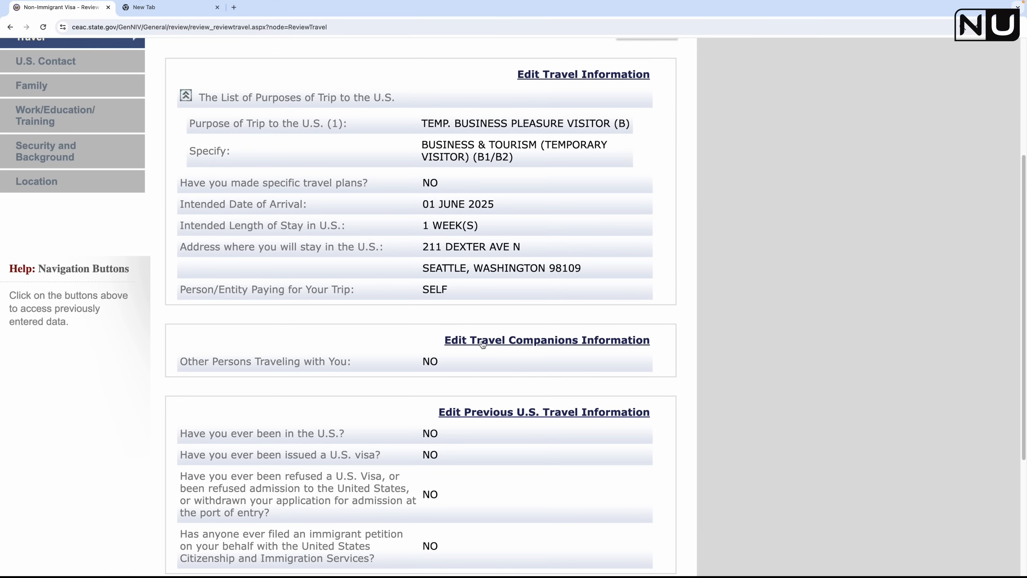
{"action": "left_click", "coordinate": [609, 473]}
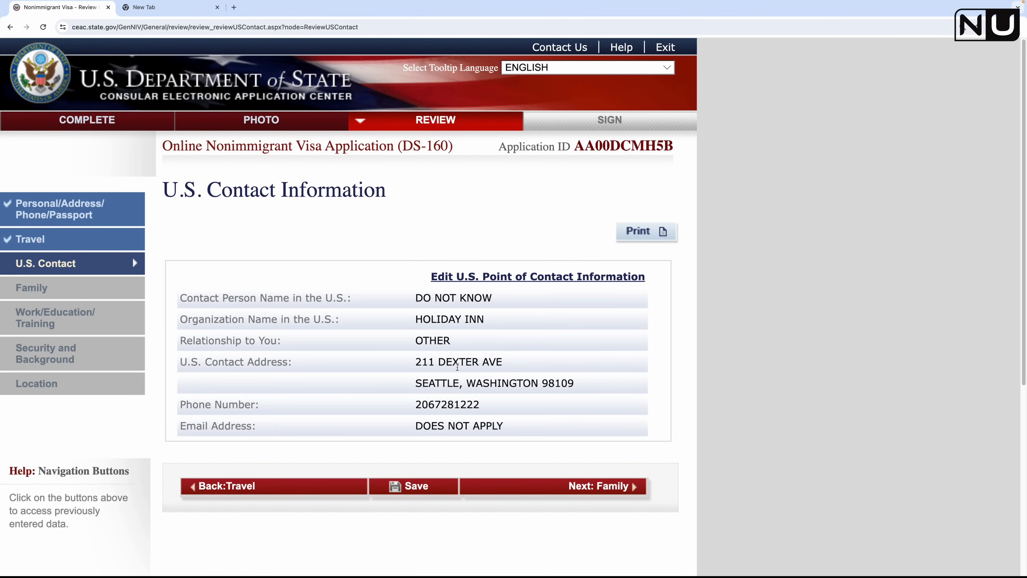
{"action": "left_click", "coordinate": [425, 486]}
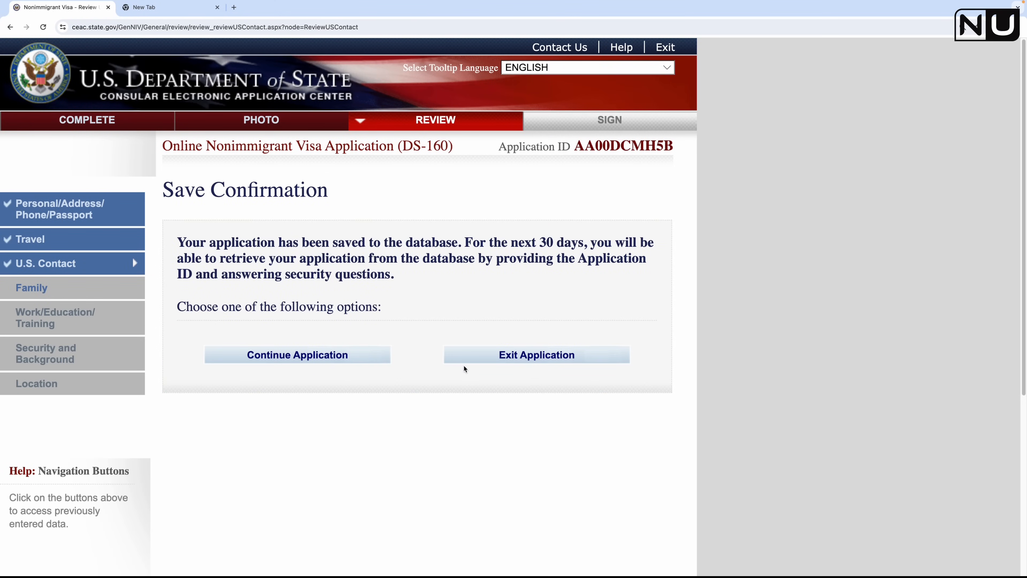
{"action": "left_click", "coordinate": [315, 358]}
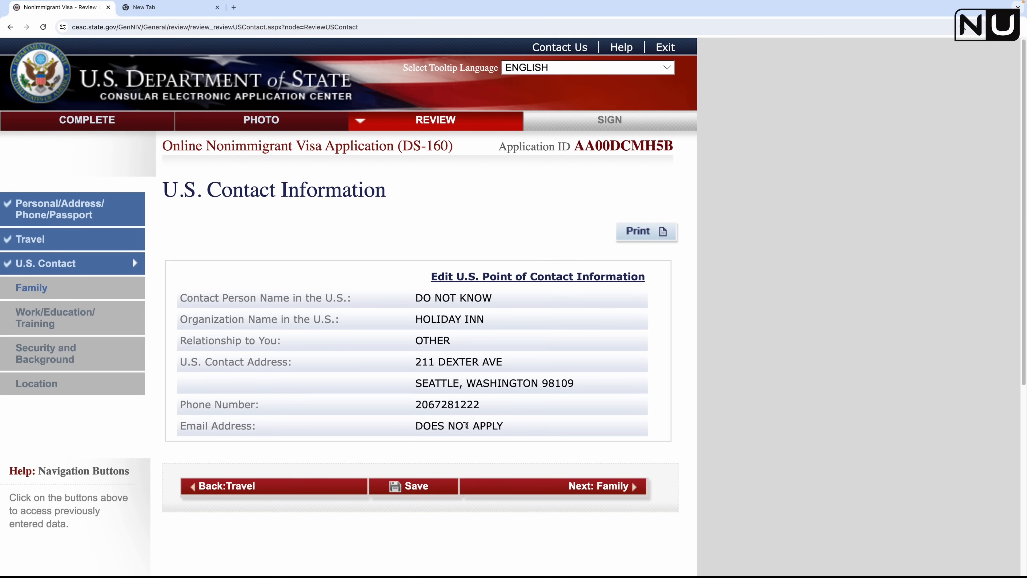
Step: Move to the Family review and save the application progress there
{"action": "left_click", "coordinate": [605, 490]}
{"action": "scroll", "coordinate": [523, 412], "scroll_direction": "down", "scroll_amount": 8}
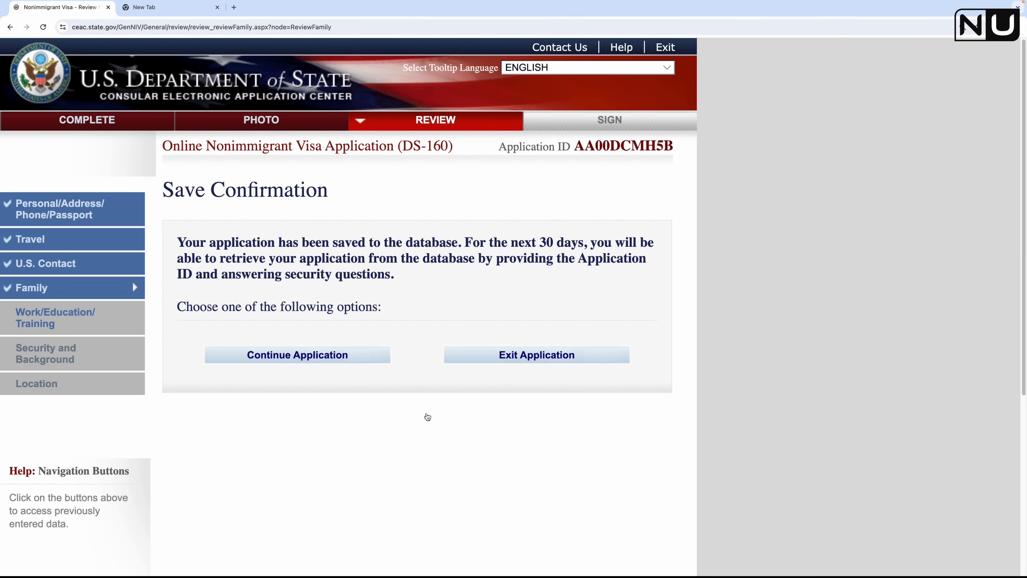
{"action": "left_click", "coordinate": [337, 356]}
{"action": "scroll", "coordinate": [445, 323], "scroll_direction": "down", "scroll_amount": 1}
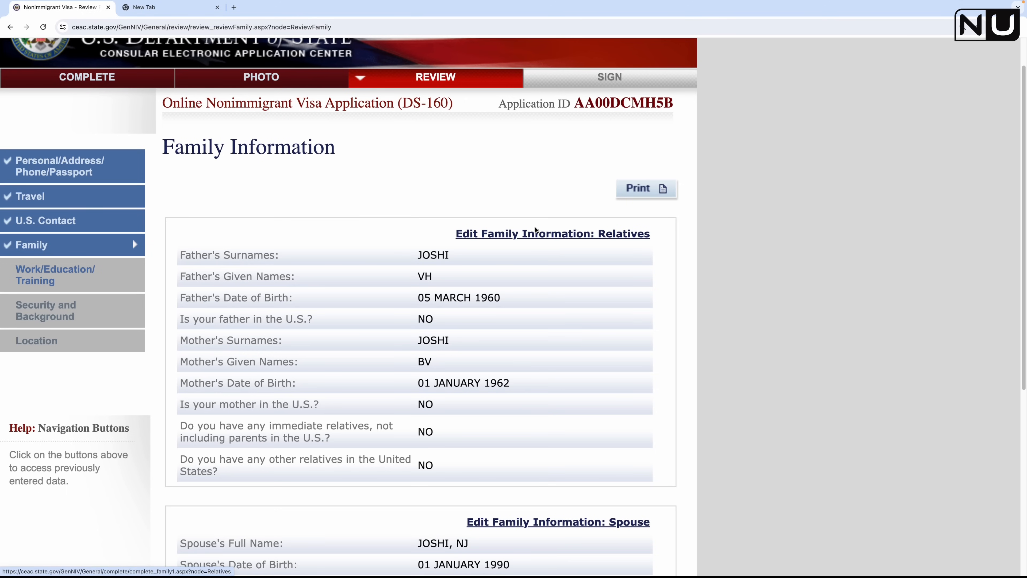
{"action": "scroll", "coordinate": [553, 251], "scroll_direction": "down", "scroll_amount": 4}
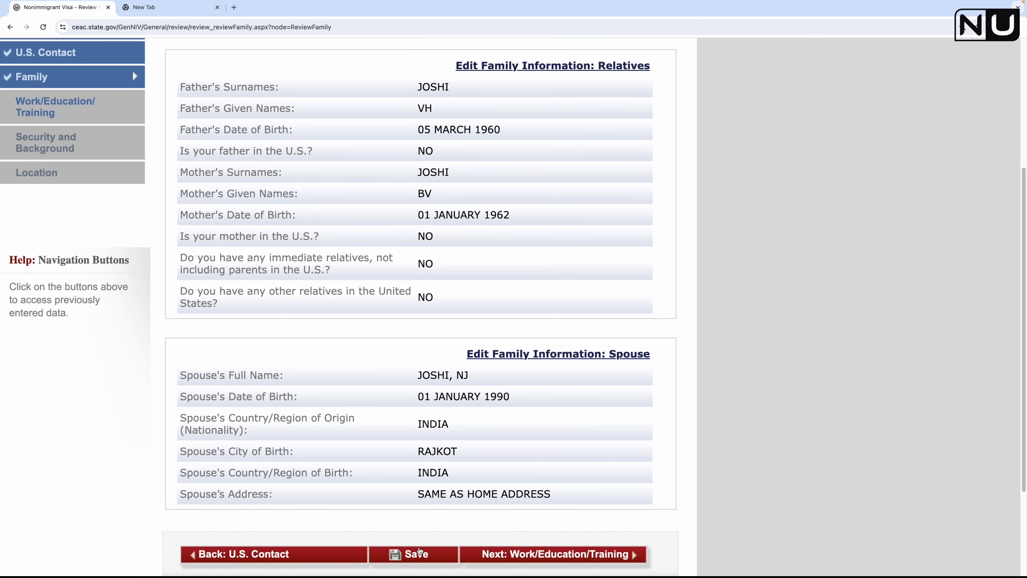
{"action": "left_click", "coordinate": [415, 554]}
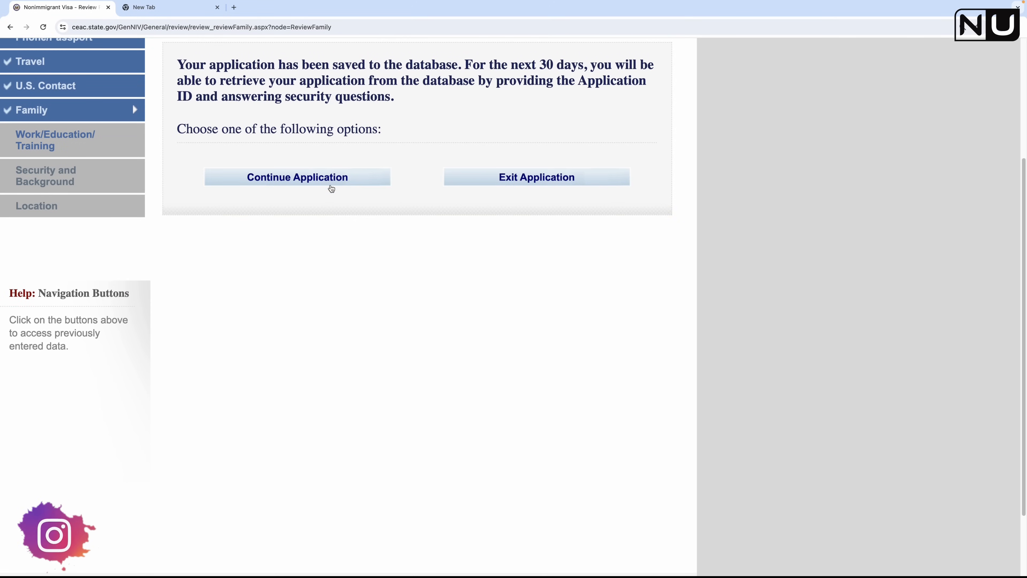
{"action": "left_click", "coordinate": [328, 180]}
{"action": "scroll", "coordinate": [444, 323], "scroll_direction": "down", "scroll_amount": 7}
Step: Step through the Work/Education/Training and Security and Background reviews to the Location review
{"action": "left_click", "coordinate": [610, 485]}
{"action": "scroll", "coordinate": [520, 478], "scroll_direction": "down", "scroll_amount": 5}
{"action": "scroll", "coordinate": [521, 478], "scroll_direction": "down", "scroll_amount": 10}
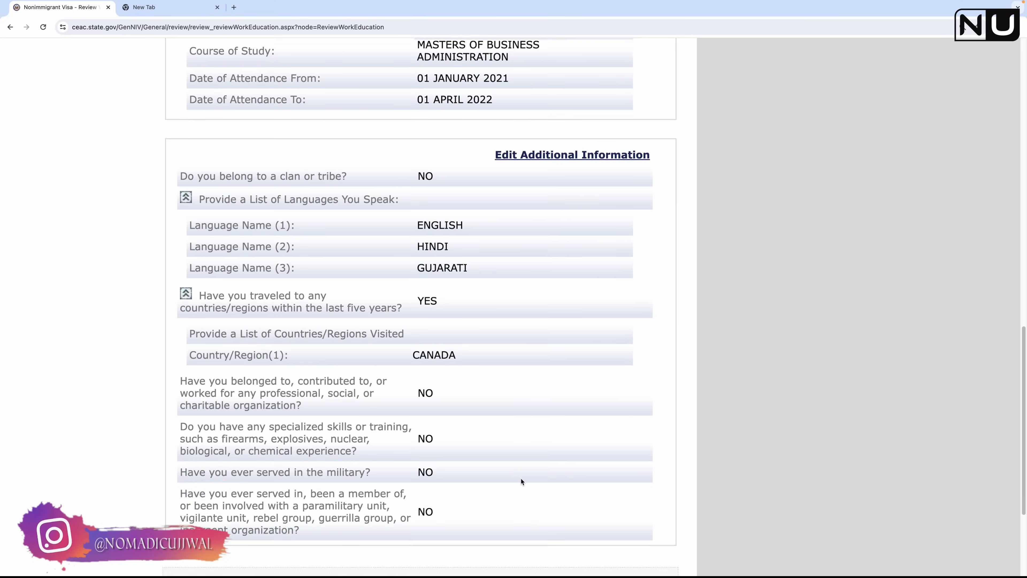
{"action": "left_click", "coordinate": [543, 427]}
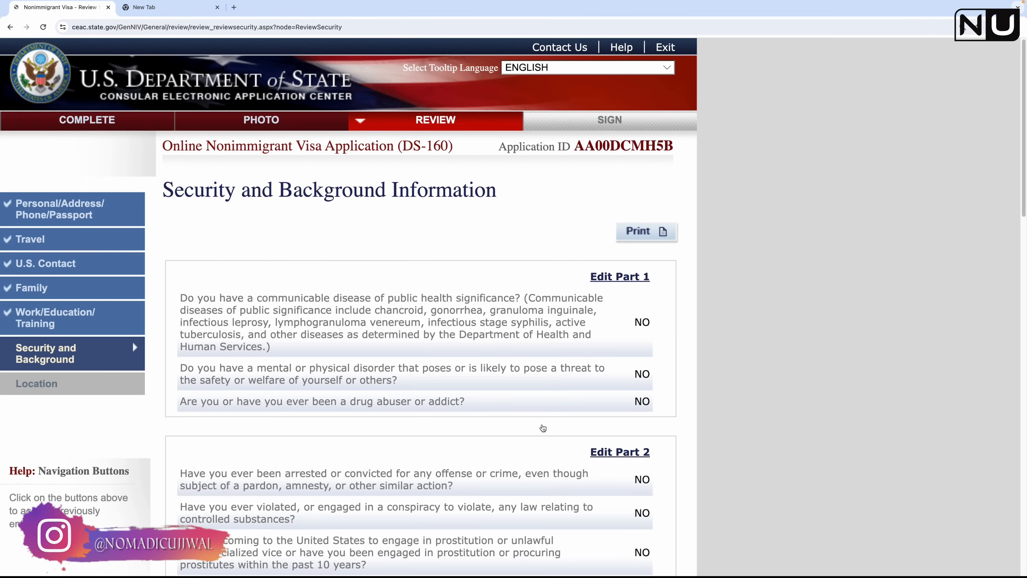
{"action": "scroll", "coordinate": [547, 423], "scroll_direction": "down", "scroll_amount": 15}
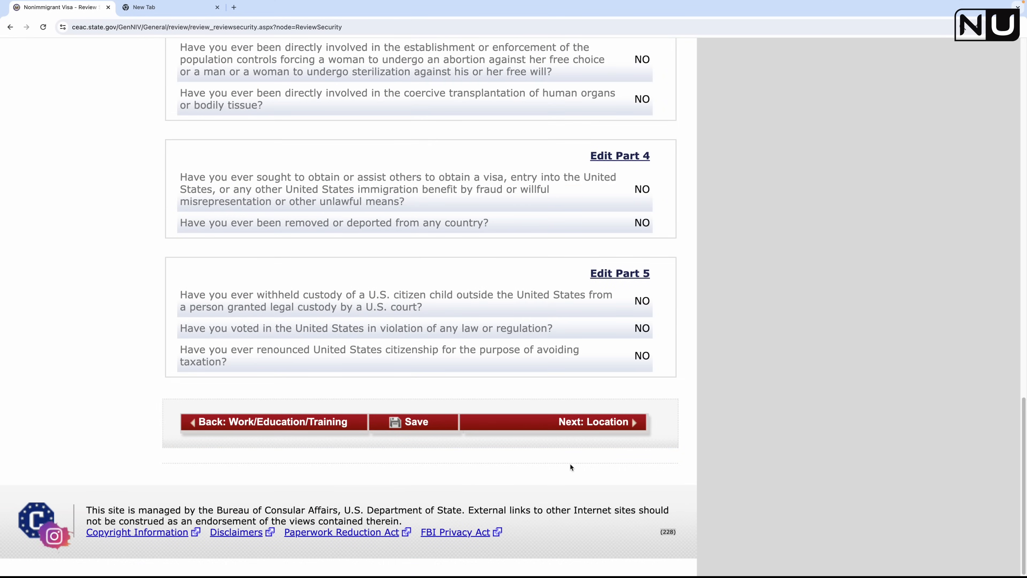
{"action": "left_click", "coordinate": [579, 426]}
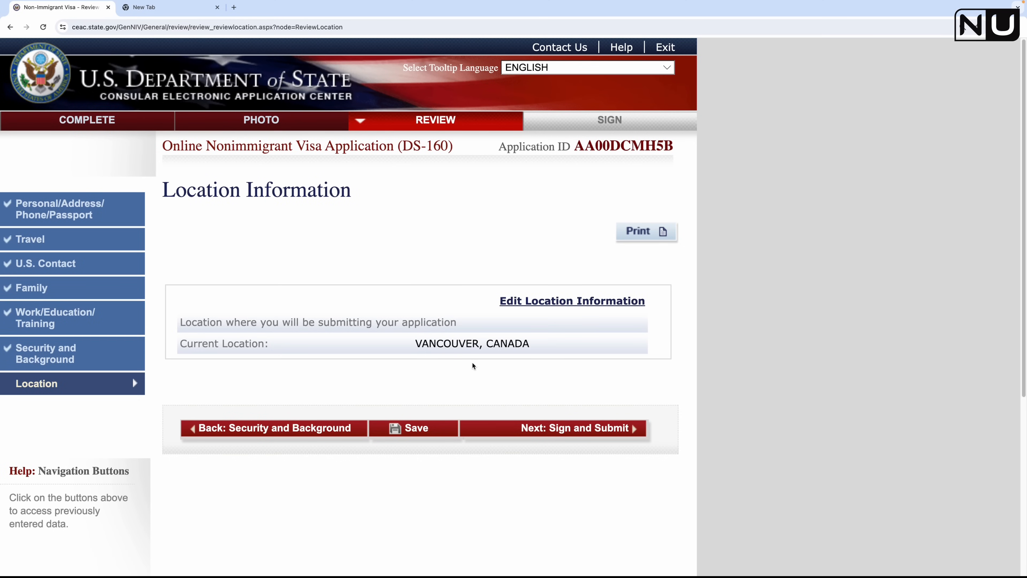
Step: Open Sign and Submit and answer No to whether anyone assisted in preparing the application
{"action": "left_click", "coordinate": [548, 428]}
{"action": "scroll", "coordinate": [473, 398], "scroll_direction": "down", "scroll_amount": 20}
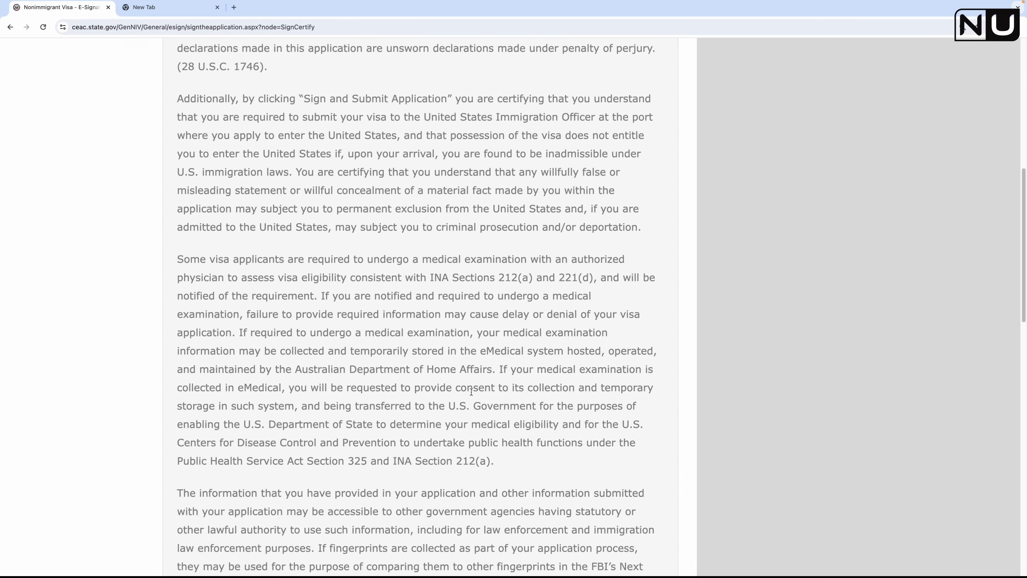
{"action": "scroll", "coordinate": [471, 392], "scroll_direction": "down", "scroll_amount": 5}
{"action": "scroll", "coordinate": [175, 216], "scroll_direction": "up", "scroll_amount": 6}
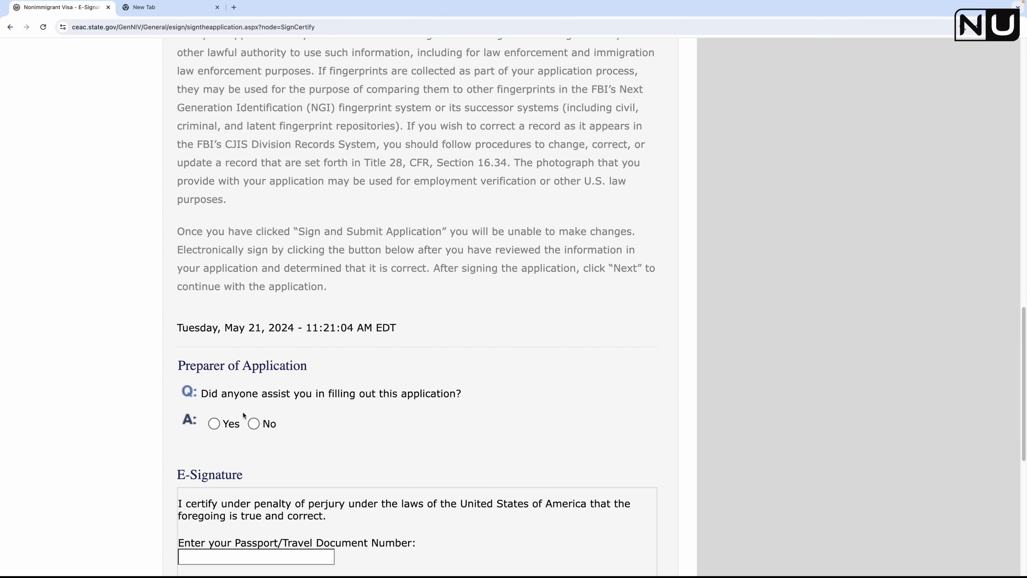
{"action": "left_click", "coordinate": [252, 424]}
Step: Select the passport number field to begin the e-signature
{"action": "scroll", "coordinate": [389, 444], "scroll_direction": "down", "scroll_amount": 3}
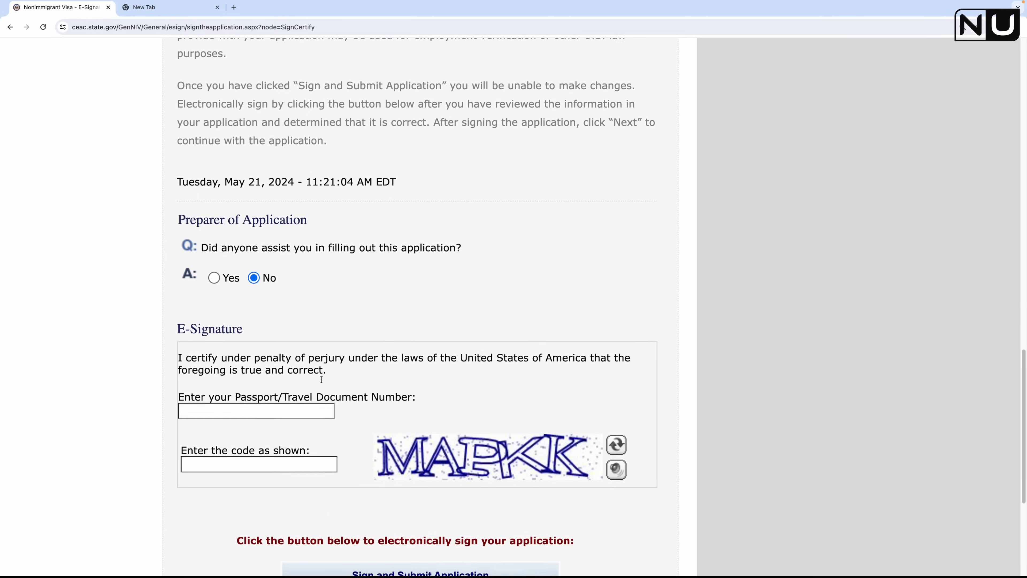
{"action": "scroll", "coordinate": [315, 340], "scroll_direction": "down", "scroll_amount": 2}
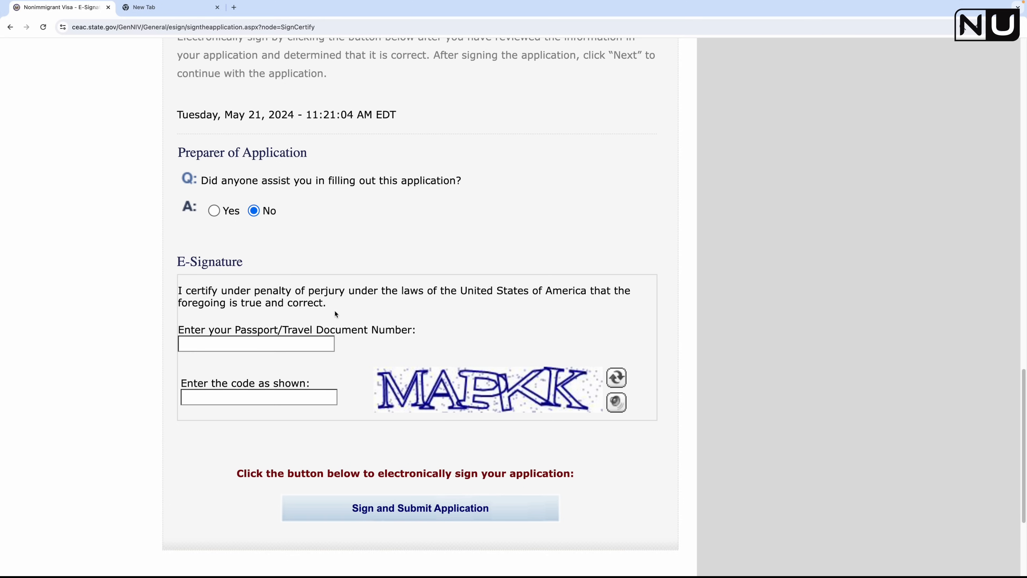
{"action": "left_click", "coordinate": [235, 343]}
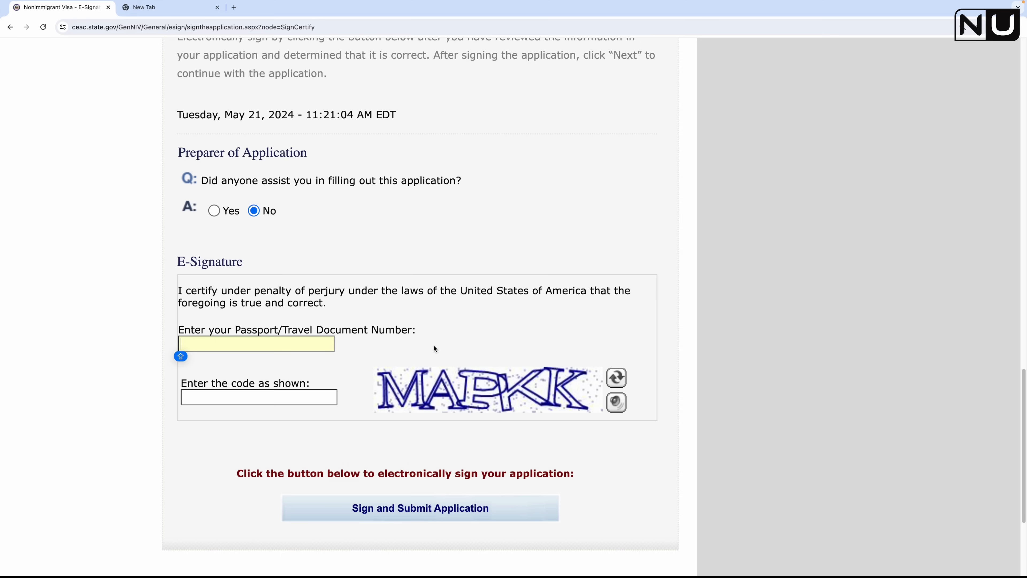
{"action": "scroll", "coordinate": [434, 345], "scroll_direction": "down", "scroll_amount": 5}
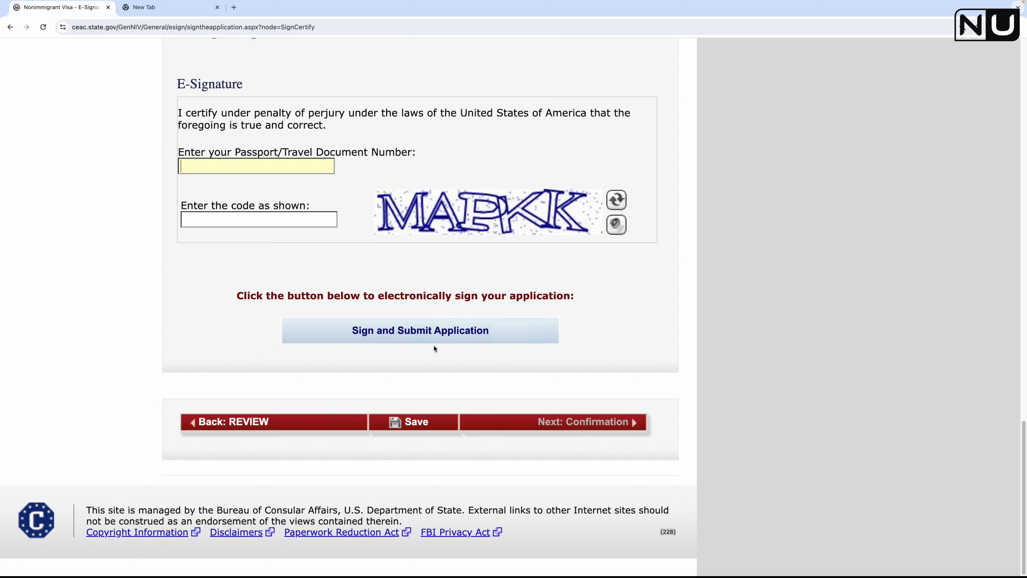
{"action": "scroll", "coordinate": [433, 345], "scroll_direction": "up", "scroll_amount": 5}
{"action": "scroll", "coordinate": [434, 348], "scroll_direction": "up", "scroll_amount": 15}
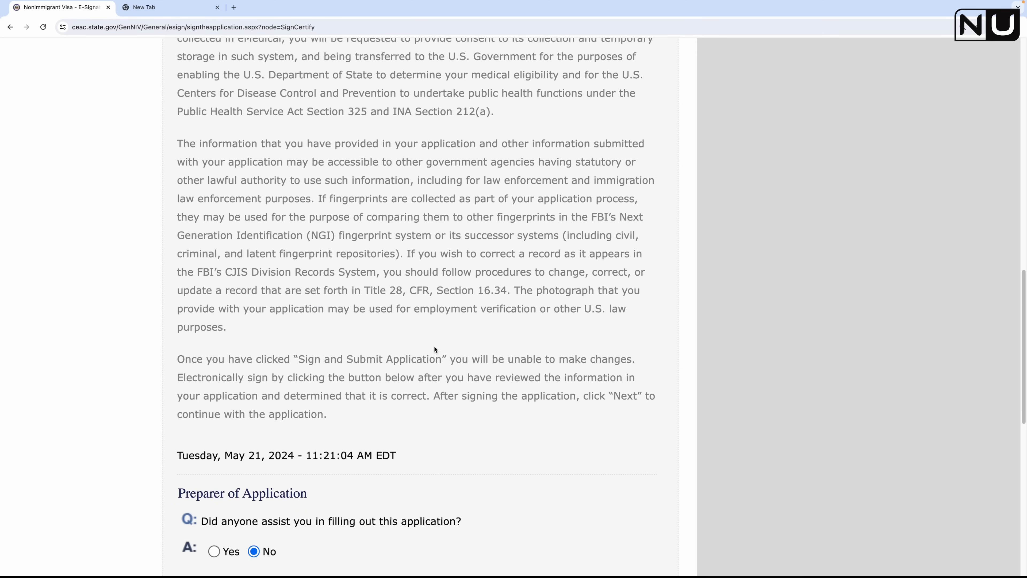
{"action": "scroll", "coordinate": [434, 349], "scroll_direction": "up", "scroll_amount": 8}
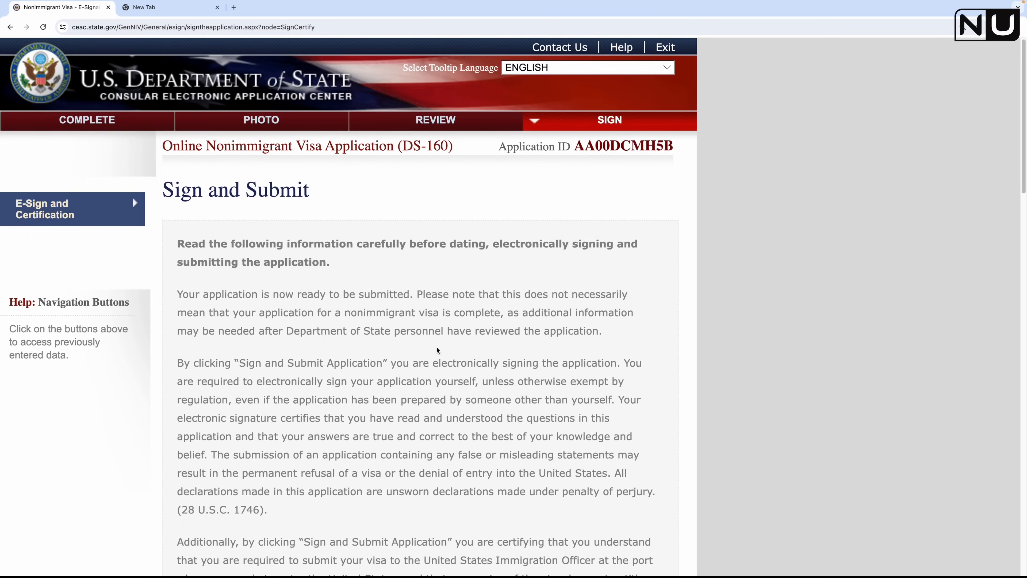